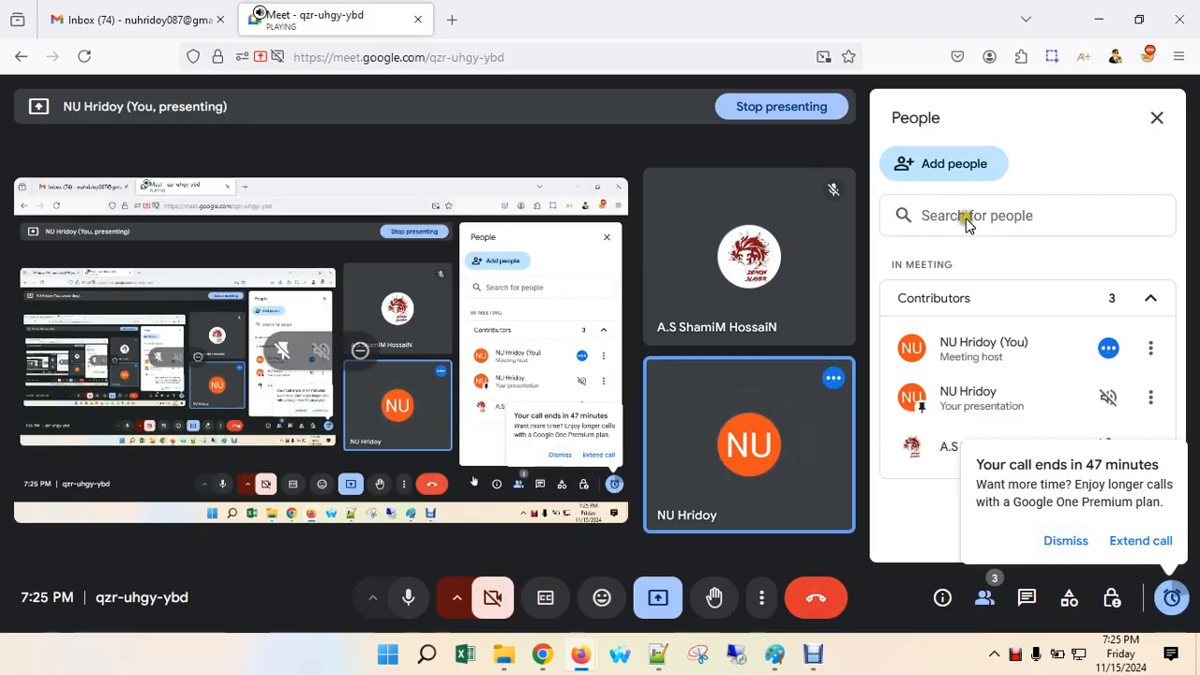
Minimize the meeting window, switch to Chrome and open canva.com in a new tab.
left_click(1089, 20)
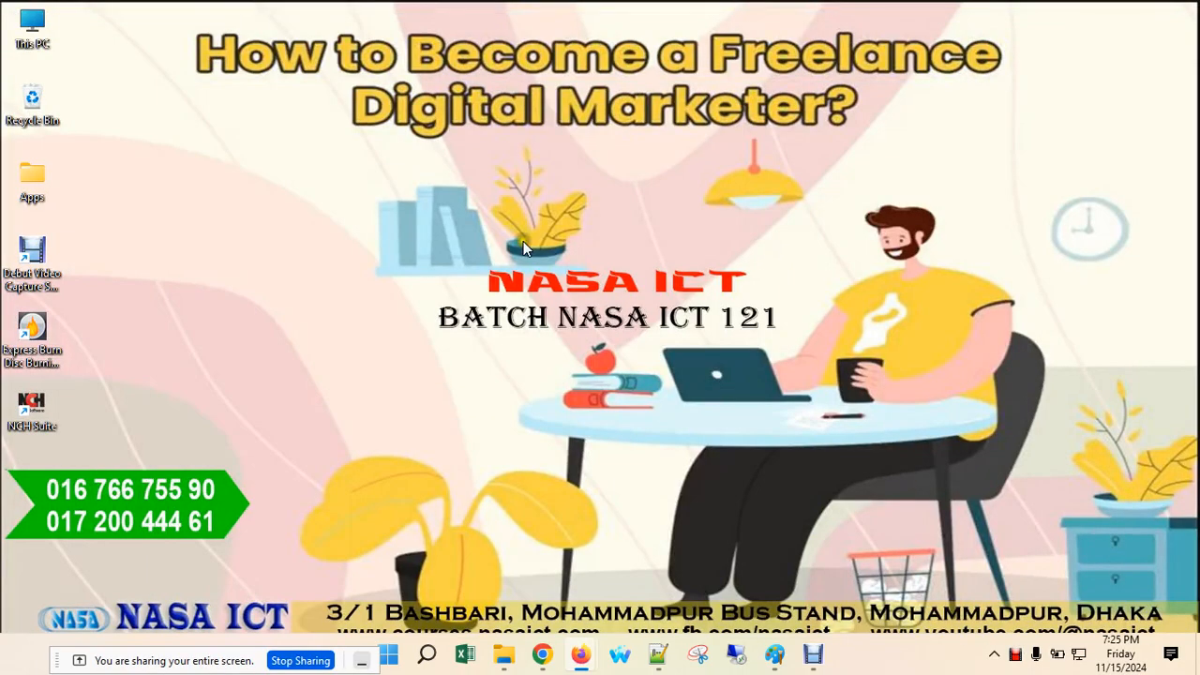
mouse_move(653, 660)
mouse_move(583, 660)
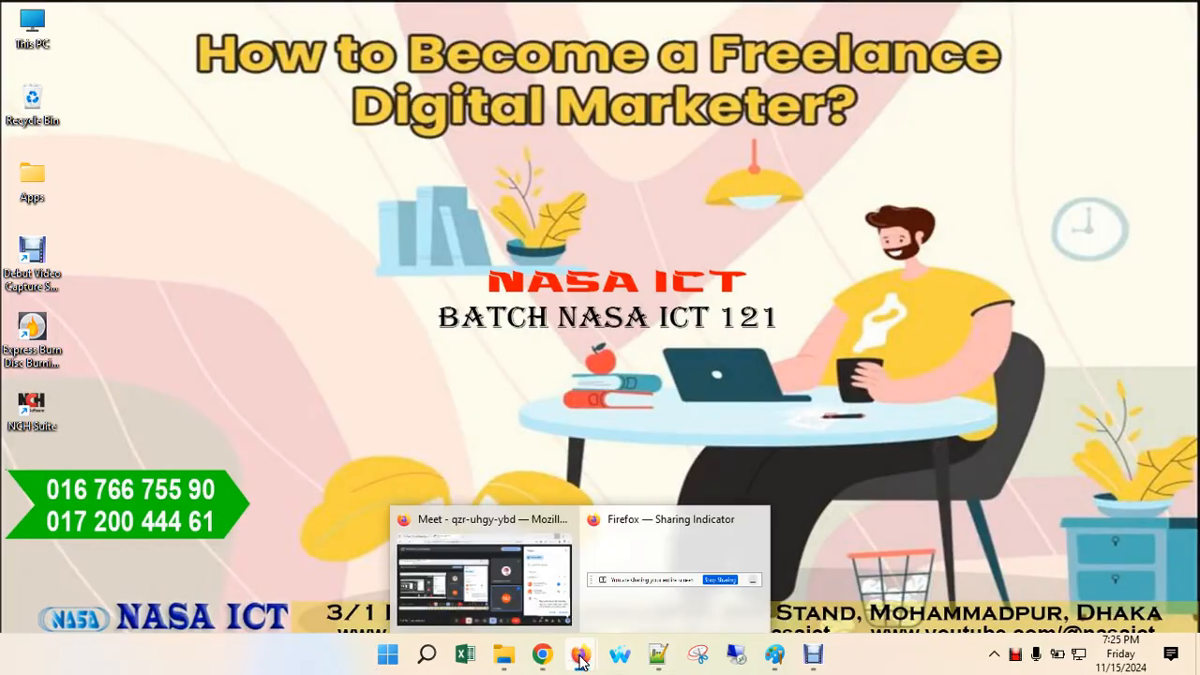
left_click(542, 654)
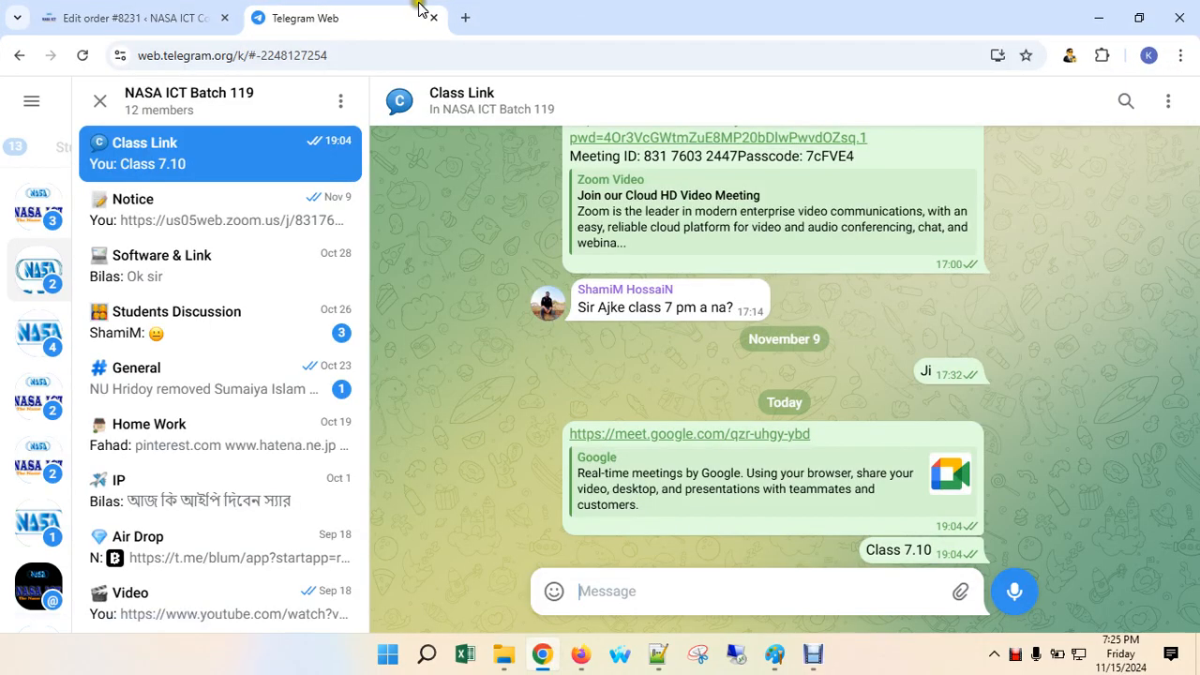
left_click(464, 17)
type("ca")
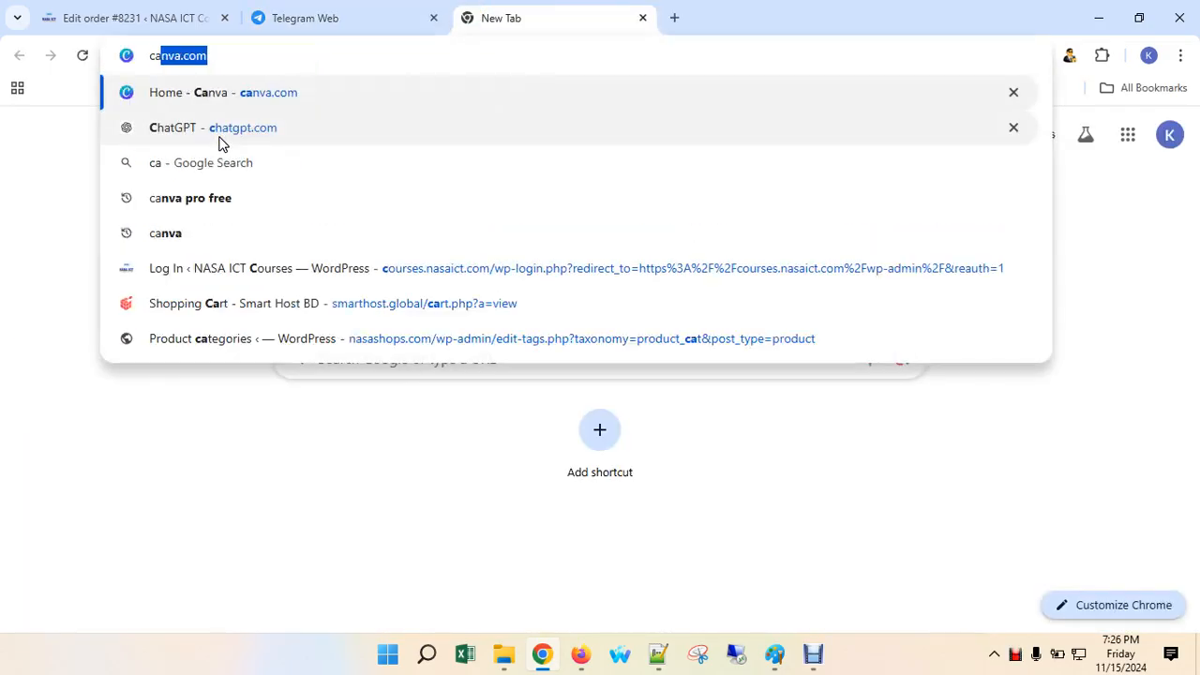
type("n")
key("Return")
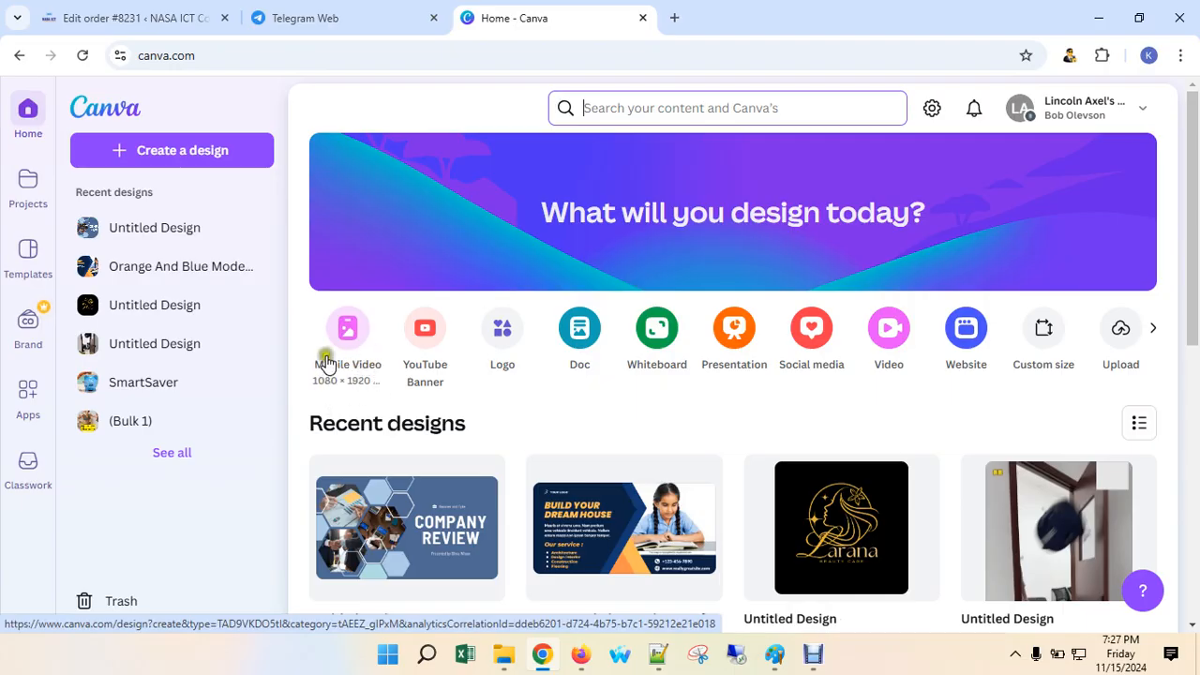
Create a blank Mobile Video design and search its templates for "islamic video".
left_click(349, 334)
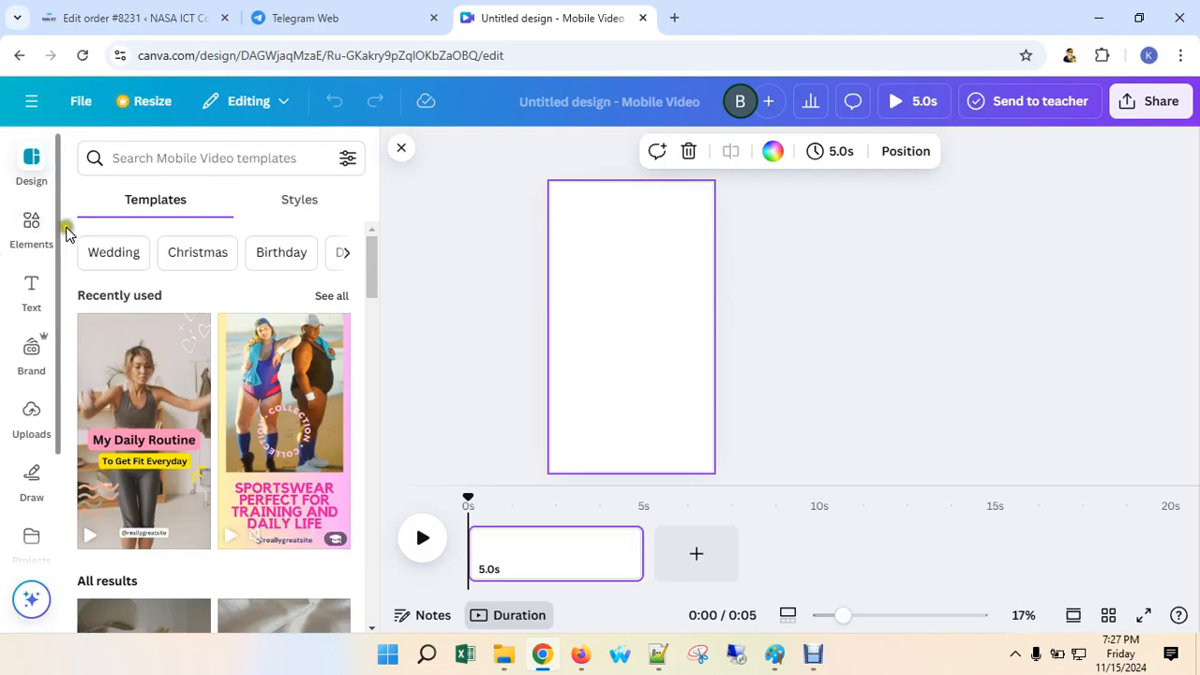
left_click(148, 156)
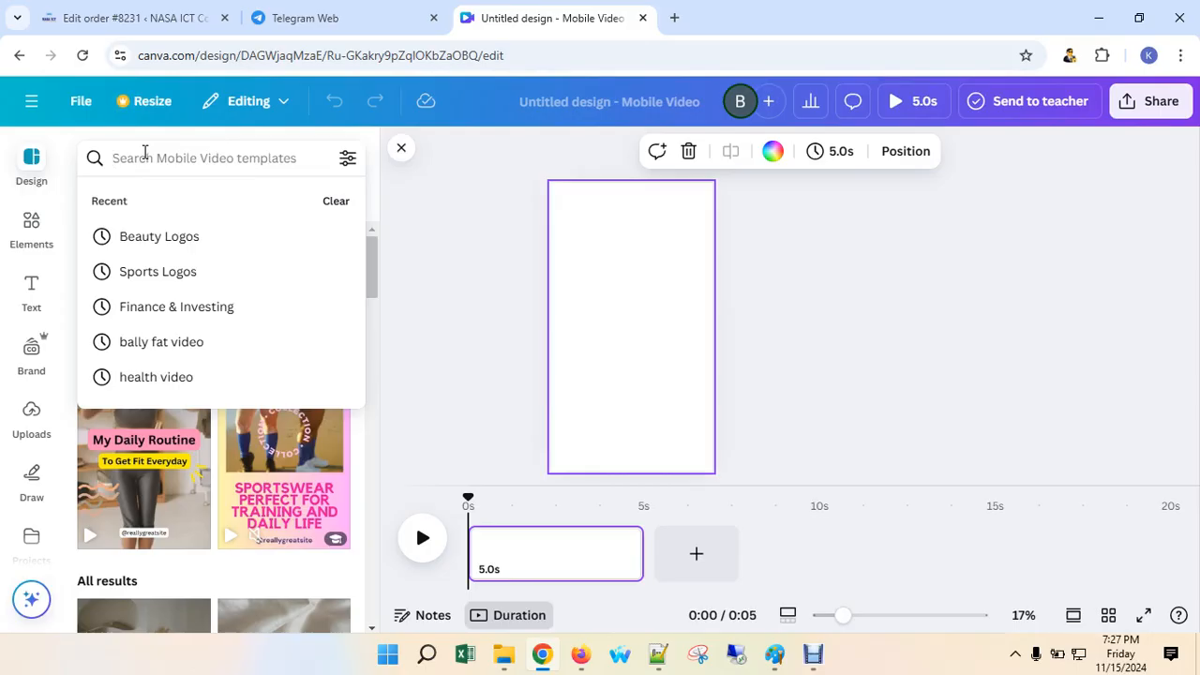
type("is")
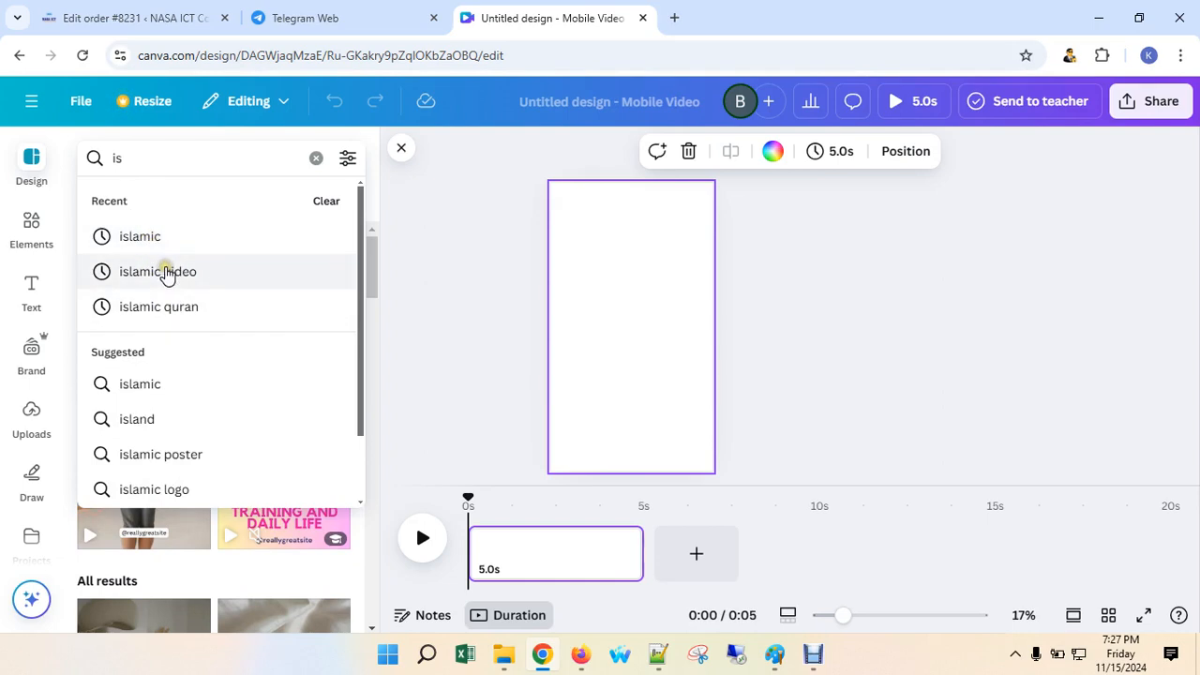
left_click(165, 271)
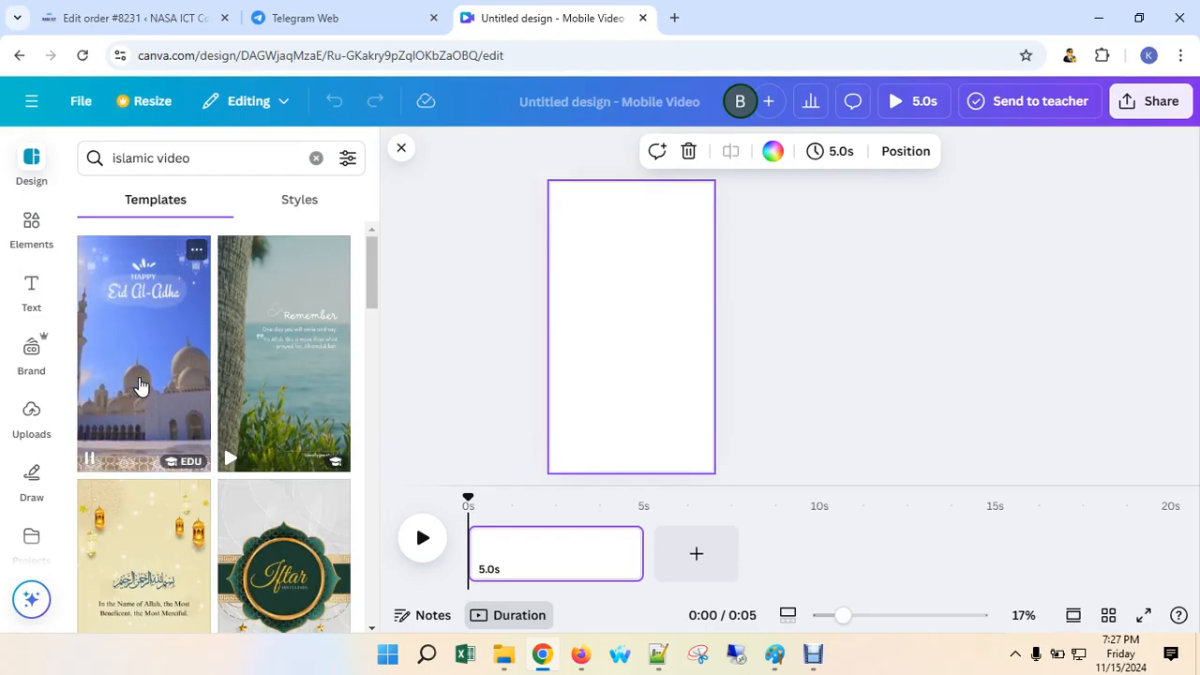
Apply the "Remember" Islamic quote template with the sunlit tree background to the blank page.
scroll(139, 384, "down", 1)
scroll(140, 388, "down", 2)
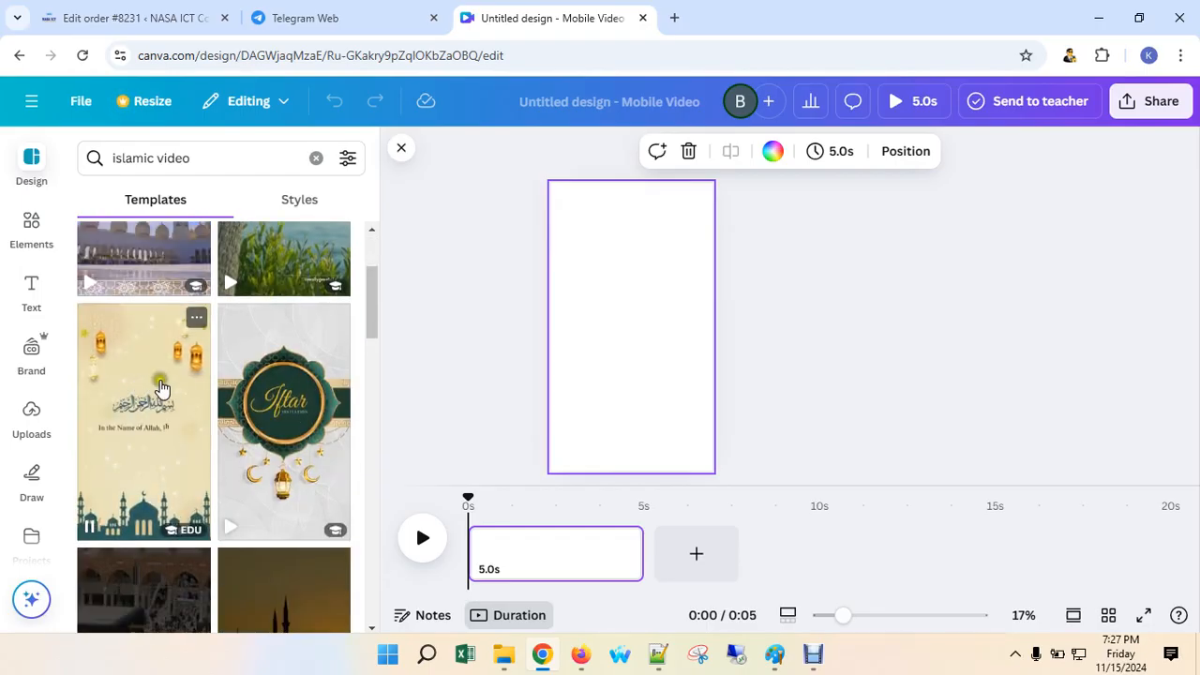
scroll(169, 392, "down", 4)
scroll(188, 400, "down", 4)
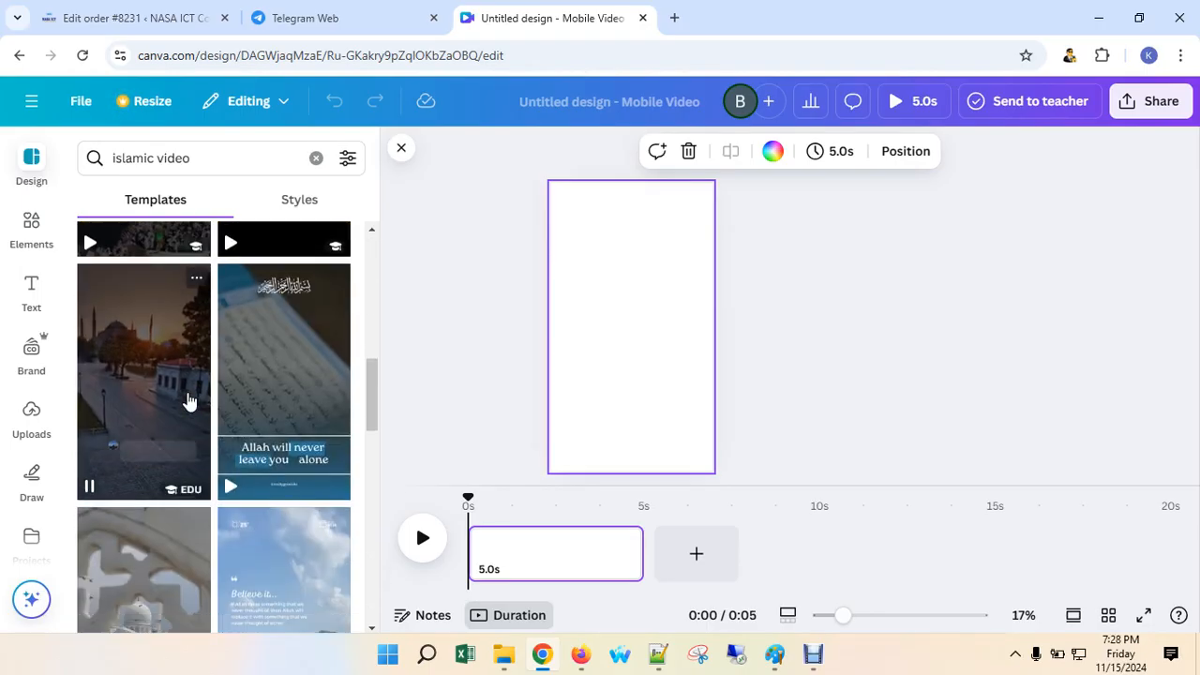
scroll(187, 400, "down", 3)
scroll(187, 400, "down", 4)
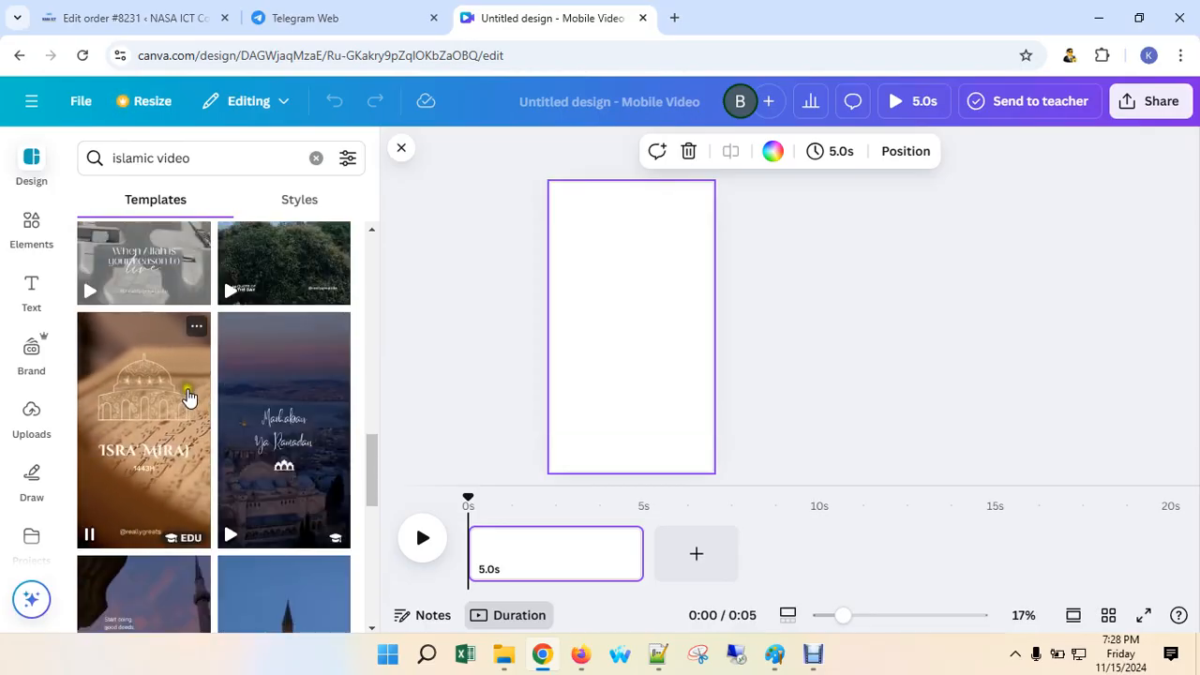
scroll(188, 400, "down", 4)
scroll(187, 394, "down", 4)
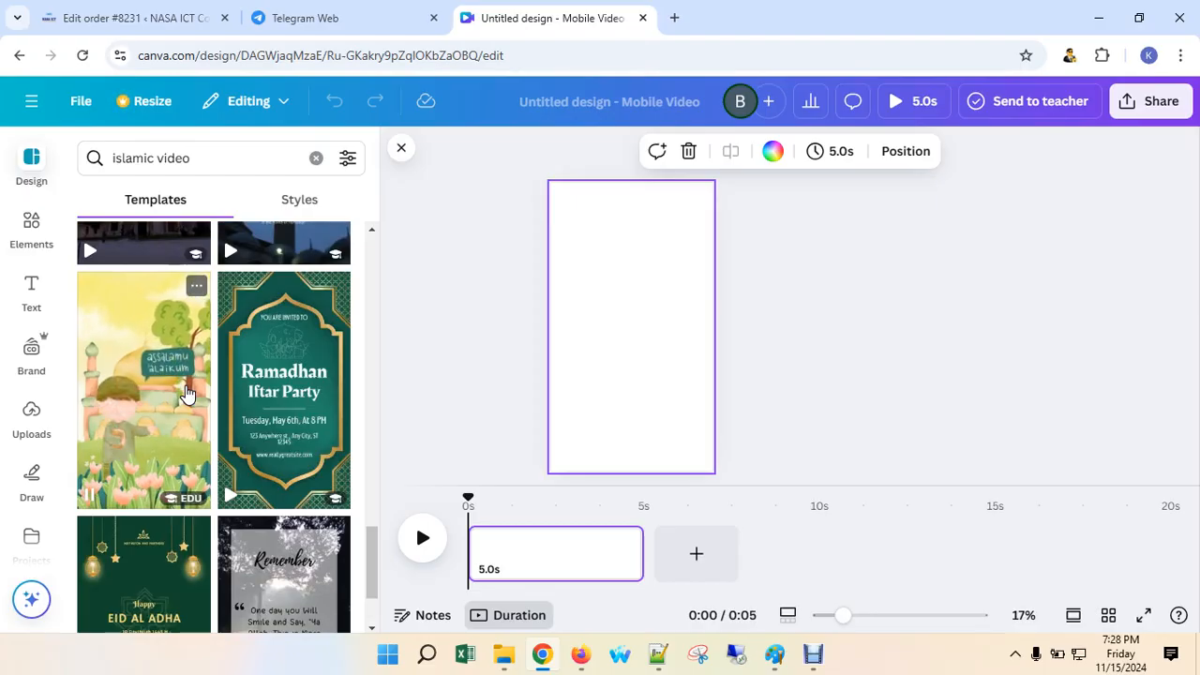
scroll(188, 393, "down", 2)
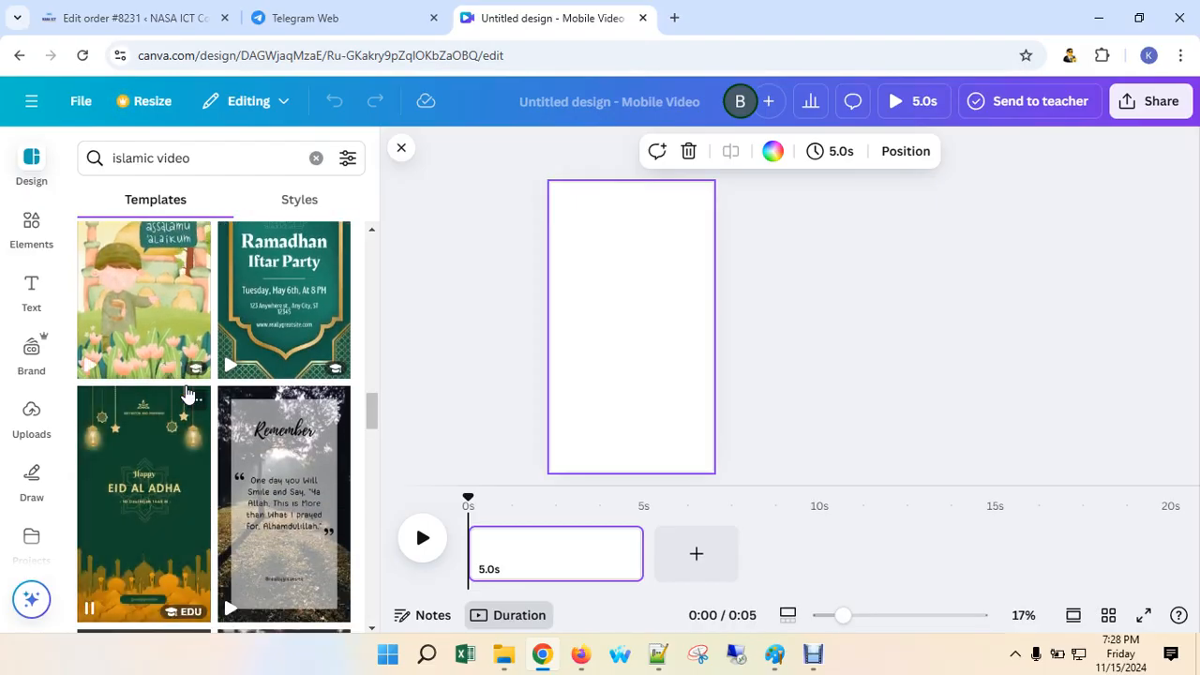
scroll(188, 394, "down", 3)
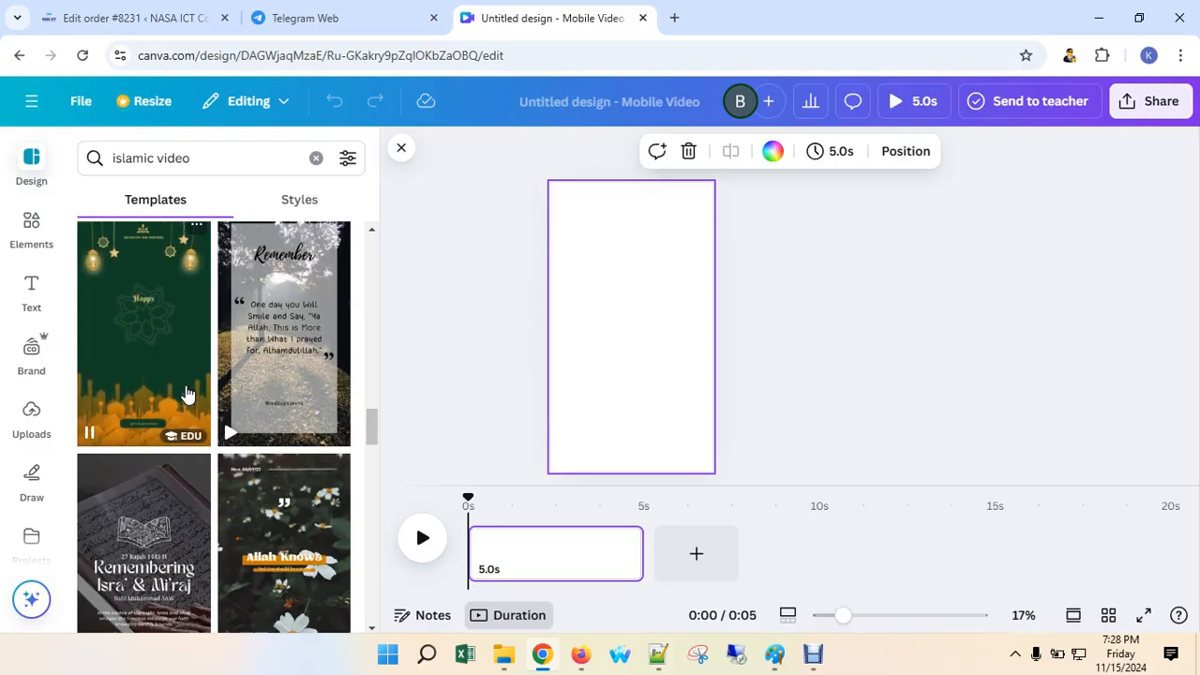
scroll(187, 394, "down", 3)
scroll(225, 392, "up", 3)
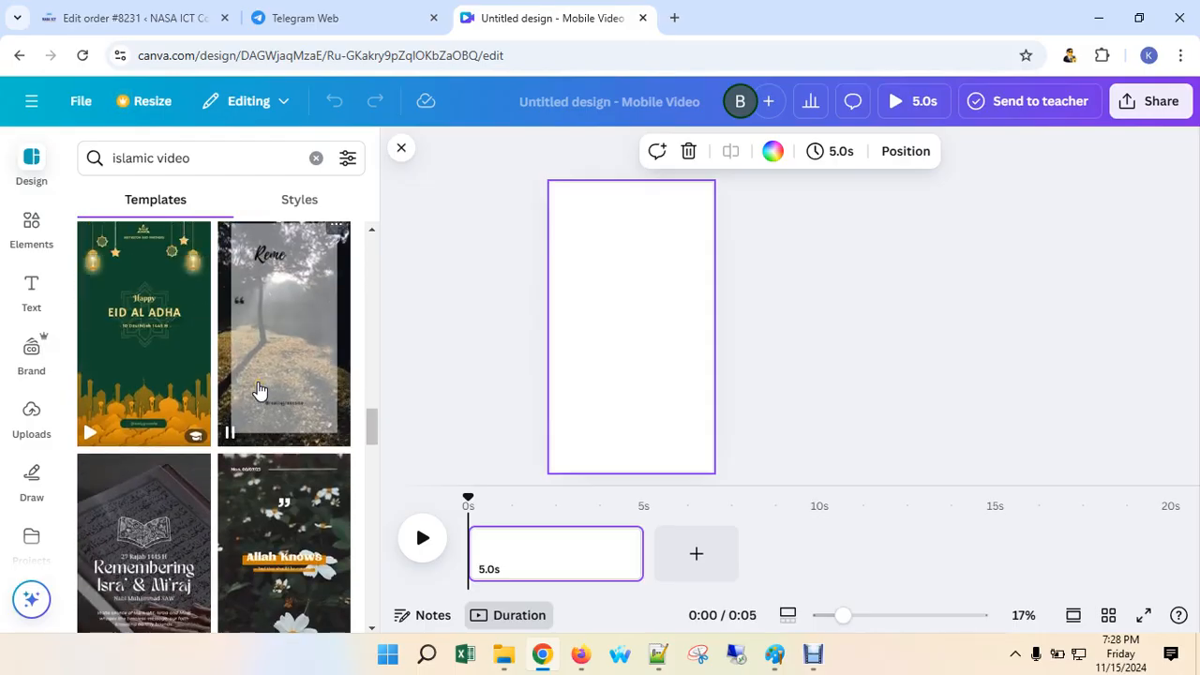
left_click(260, 390)
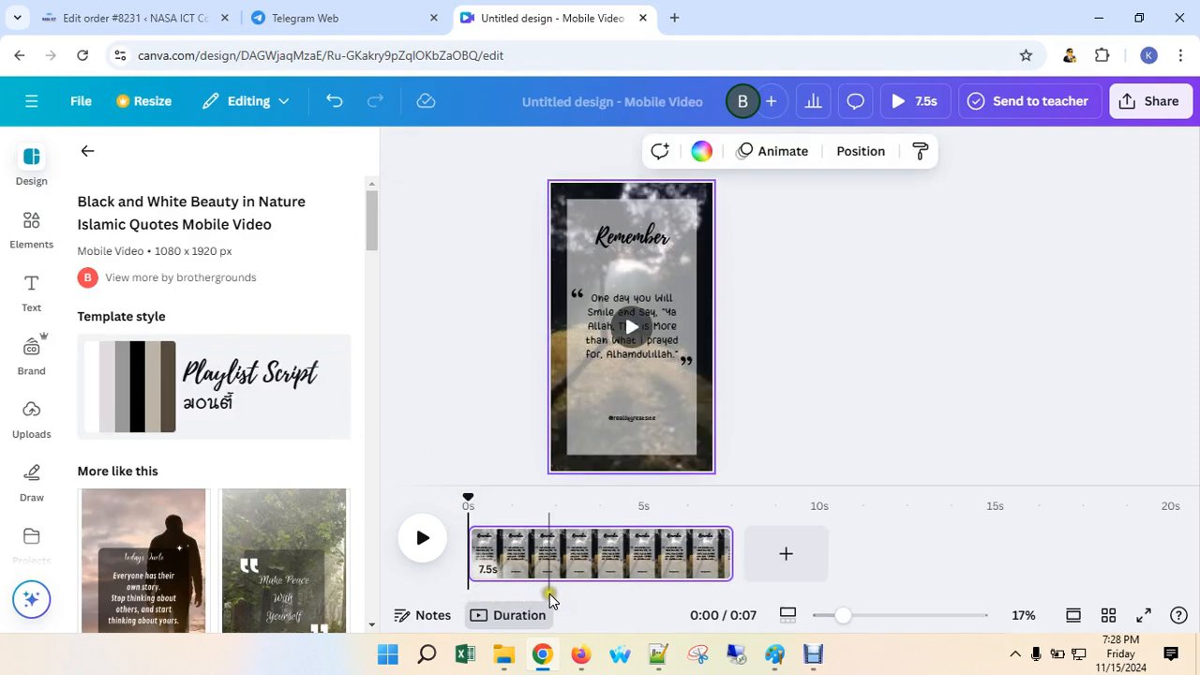
Try to lengthen the page's clip by extending its end on the timeline.
left_click(731, 551)
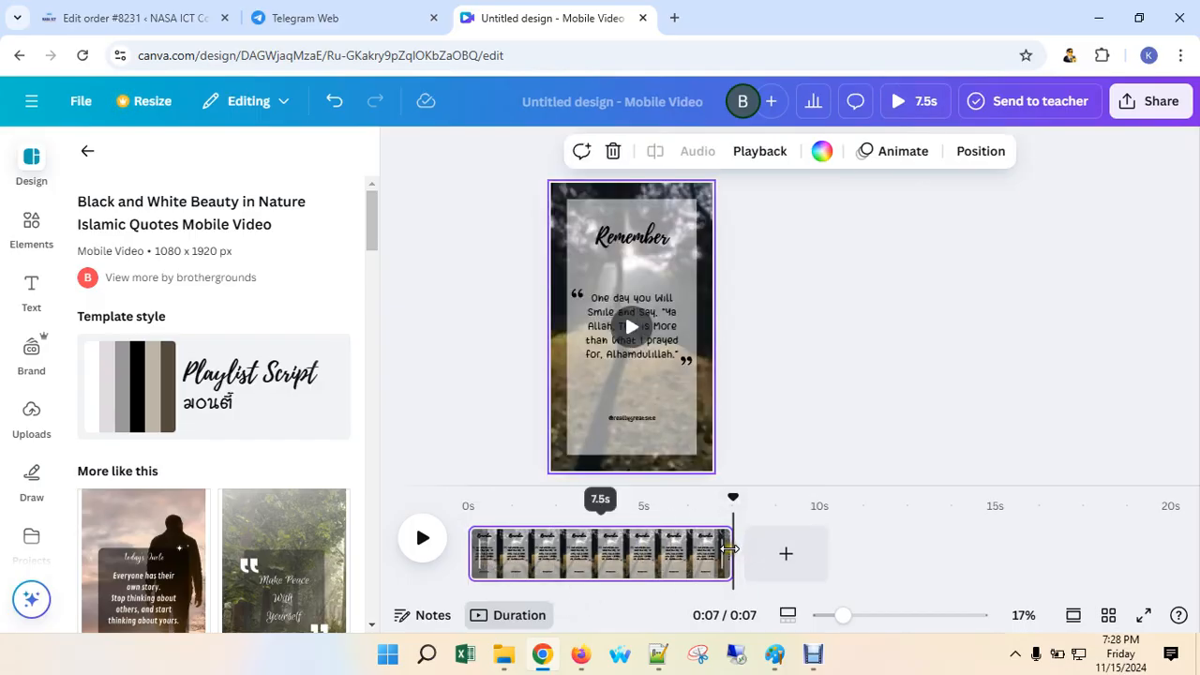
left_click_drag(728, 550, 750, 551)
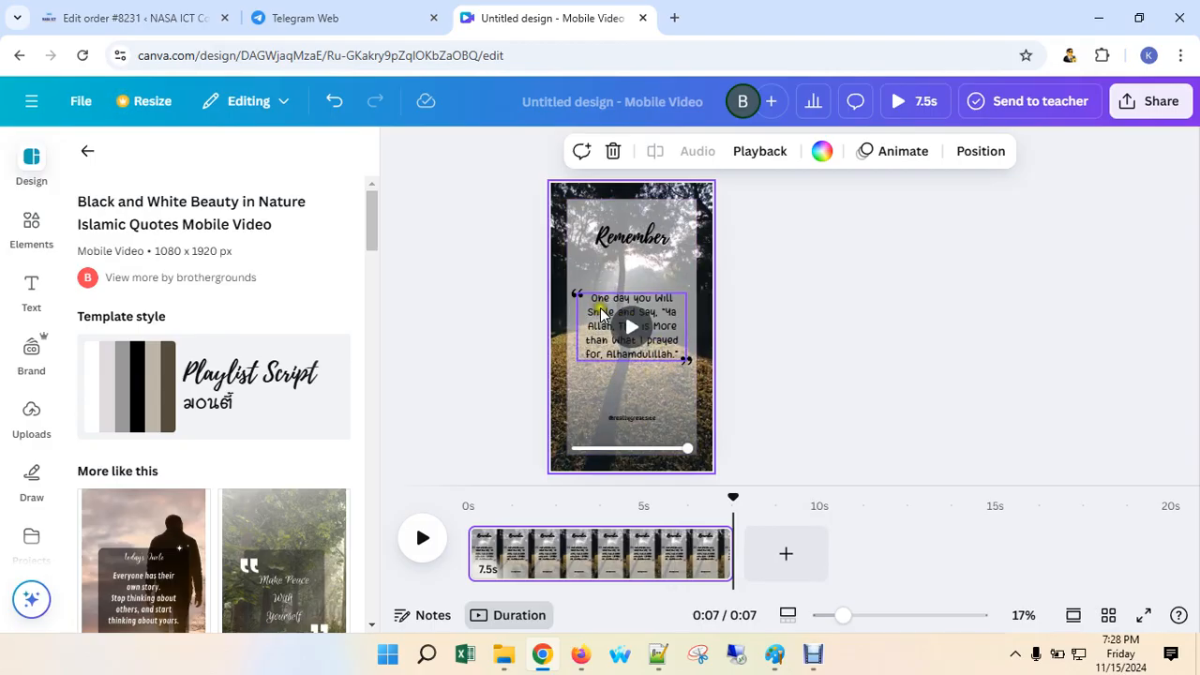
Delete the "Remember" heading from the video page and select the quote text below it.
left_click(611, 241)
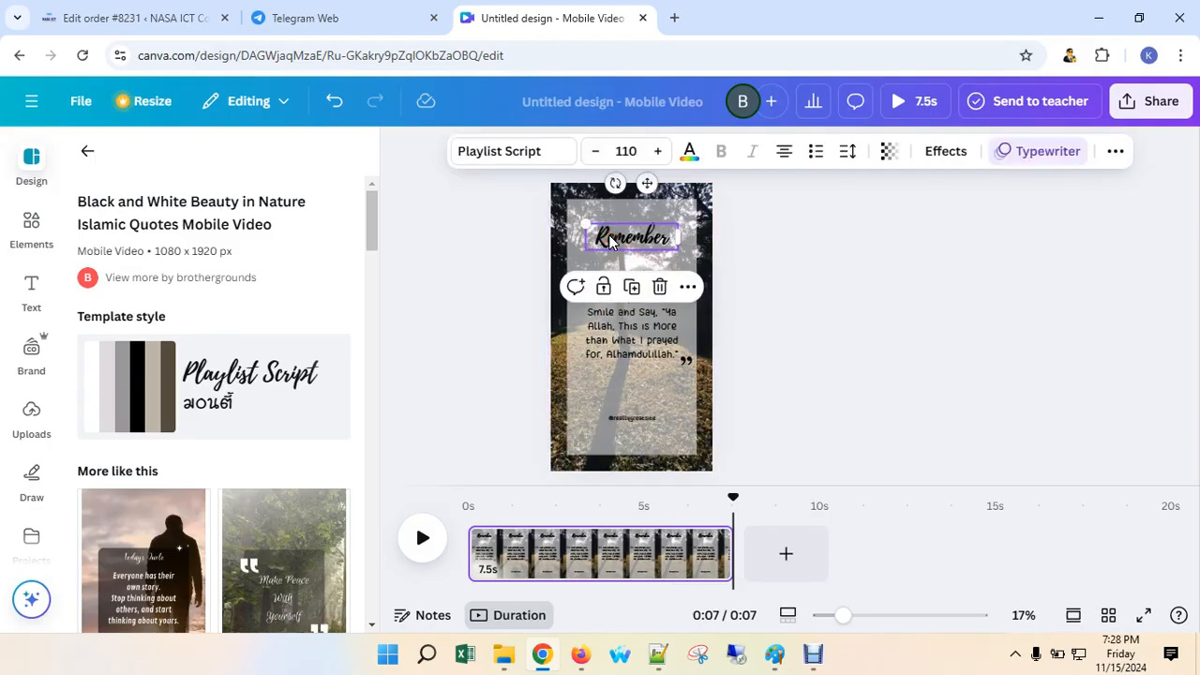
left_click(659, 286)
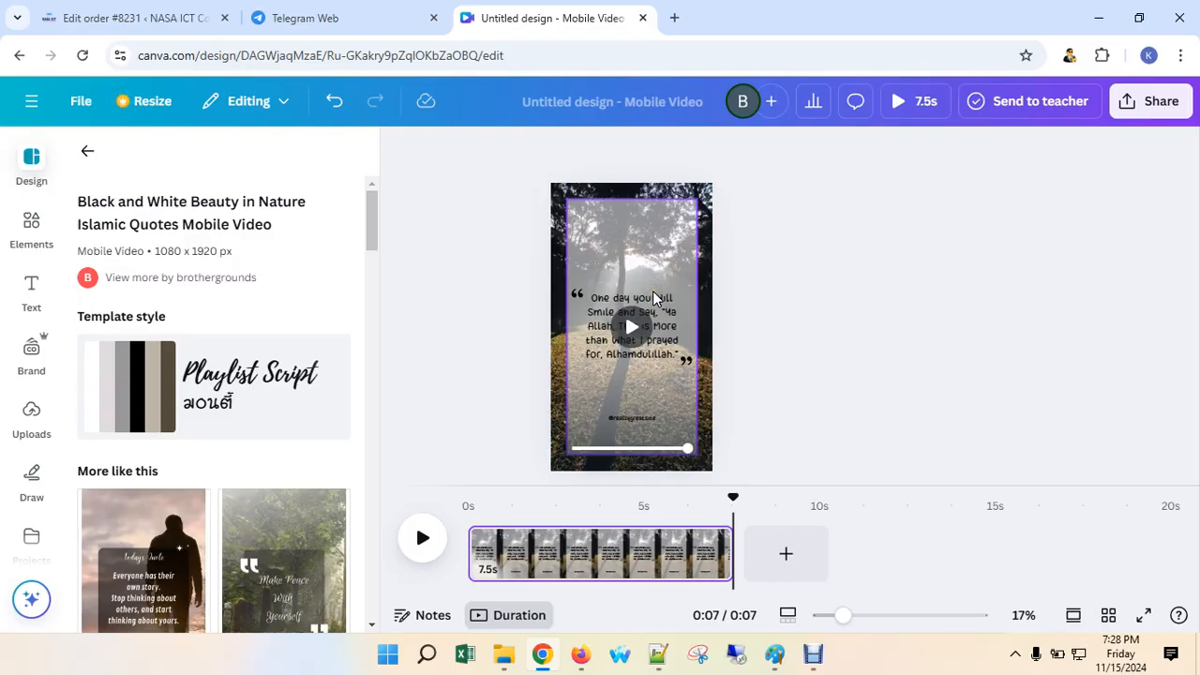
left_click(675, 349)
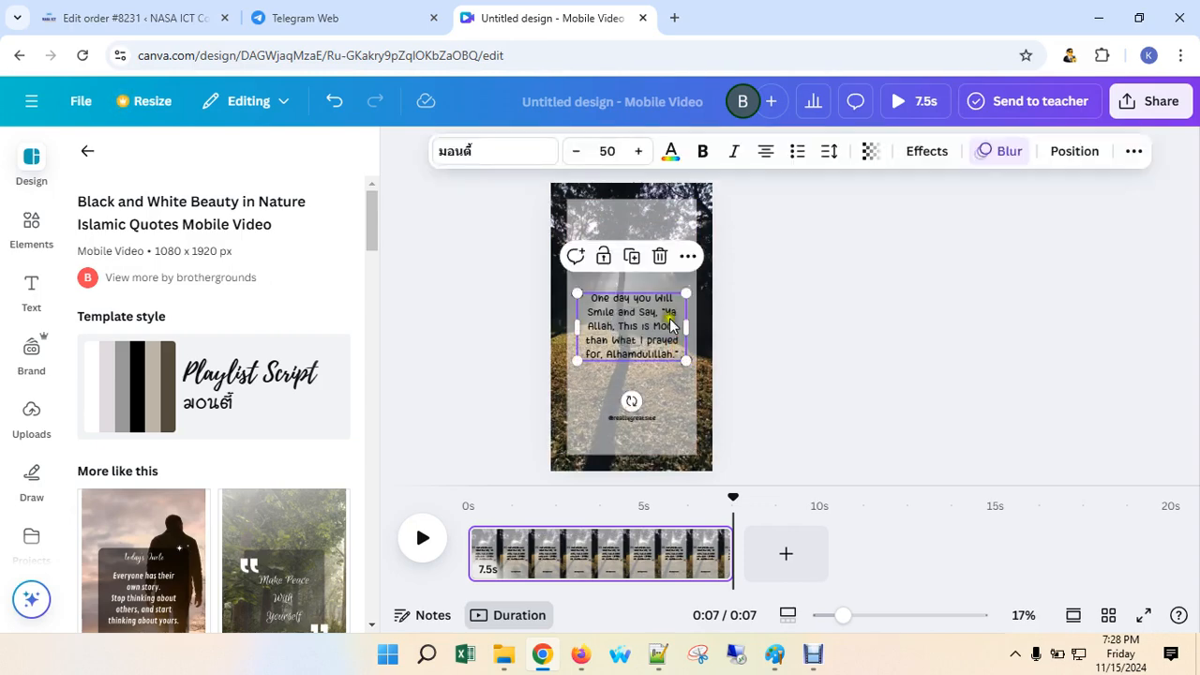
Open Google in a new tab and search for "hadis bangla".
left_click(675, 21)
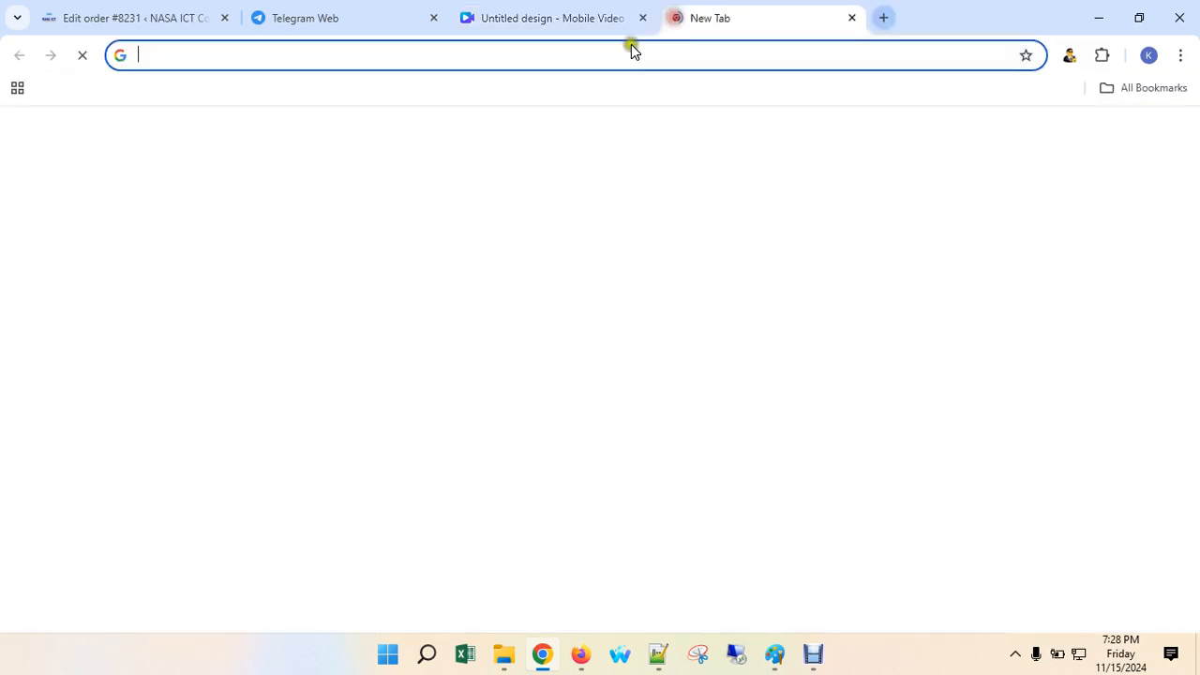
type("goo")
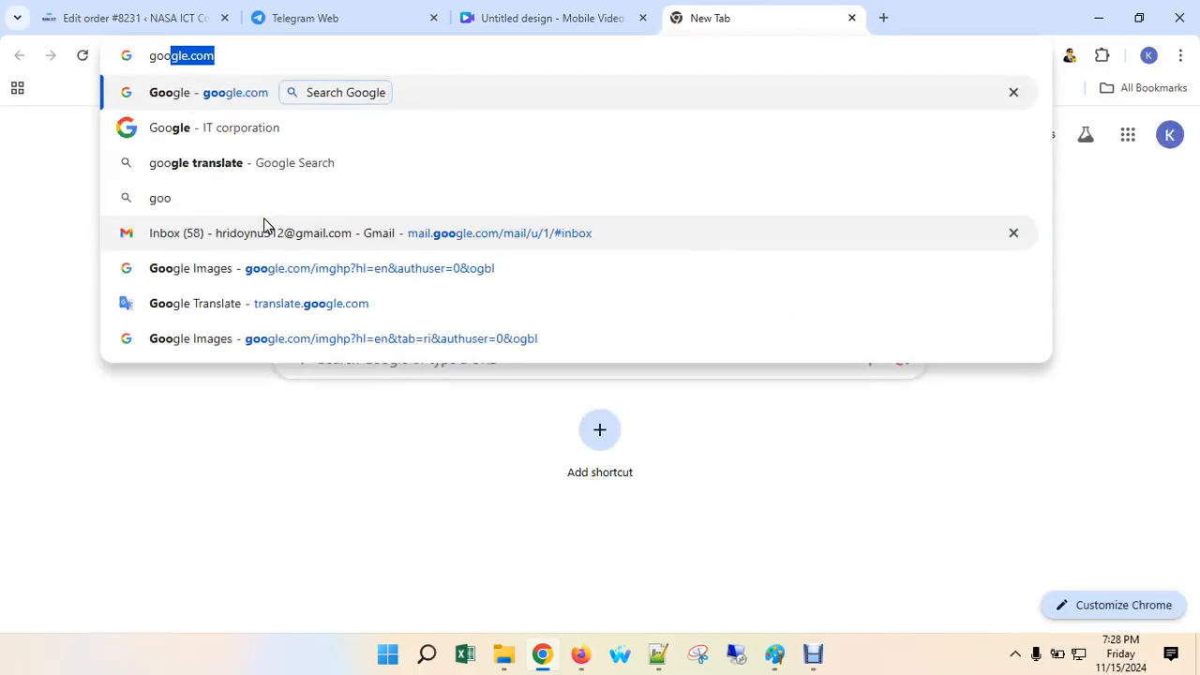
key("Return")
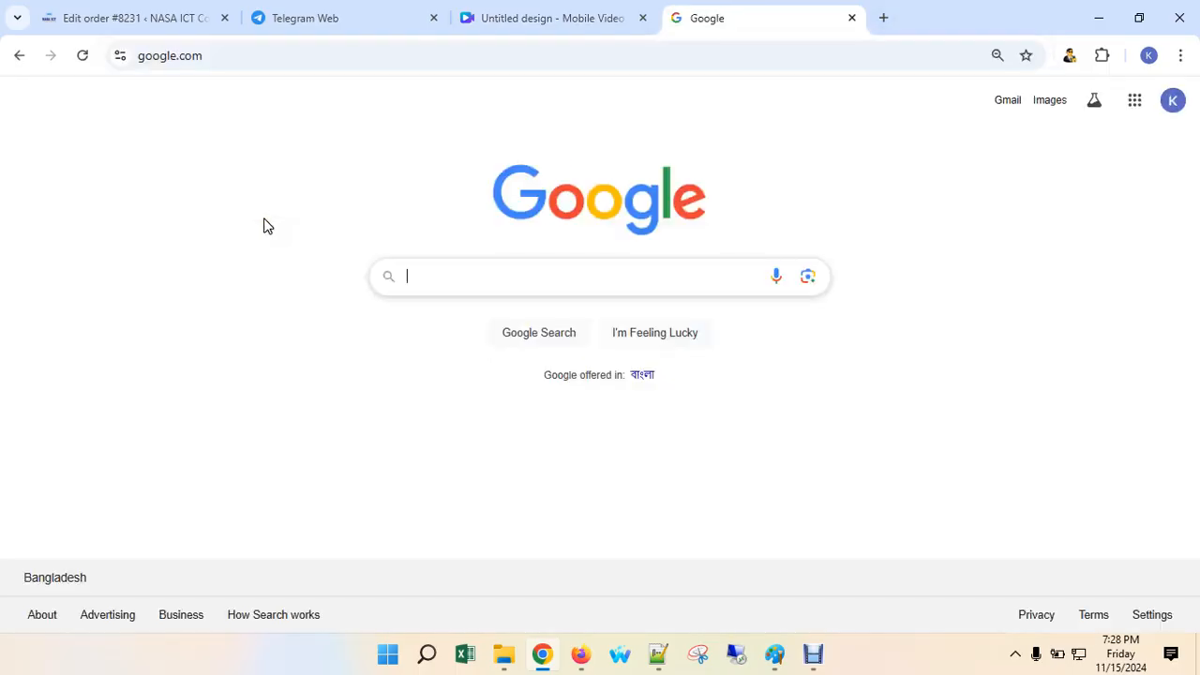
left_click(434, 275)
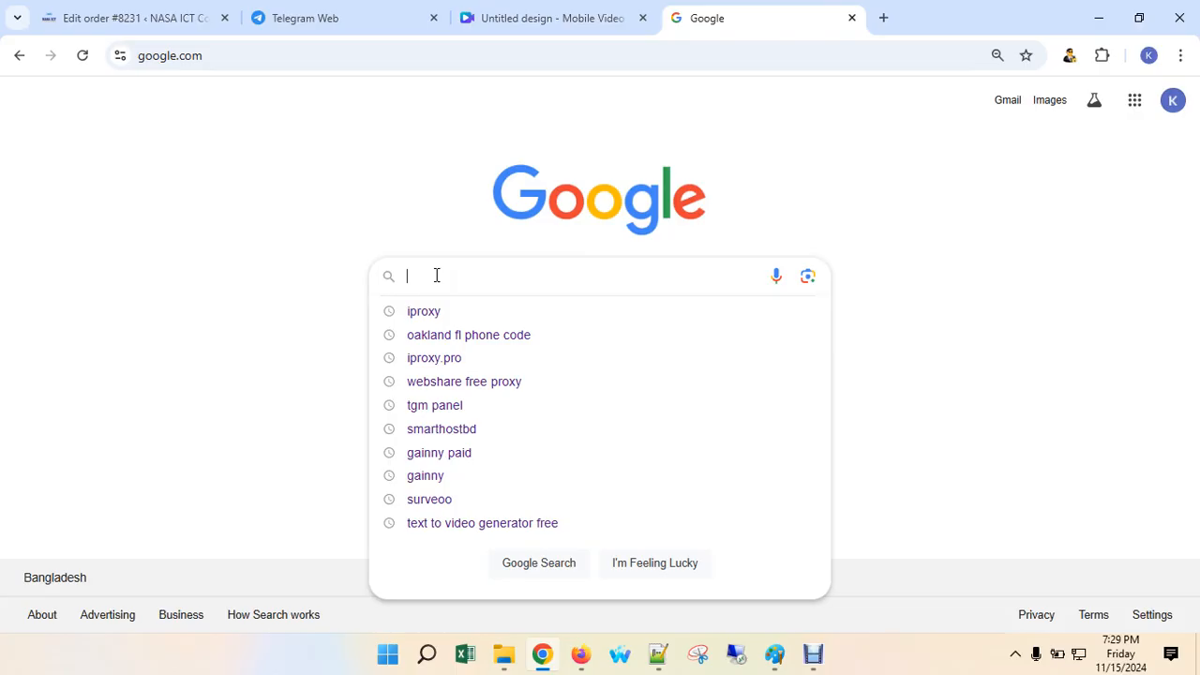
type("ha")
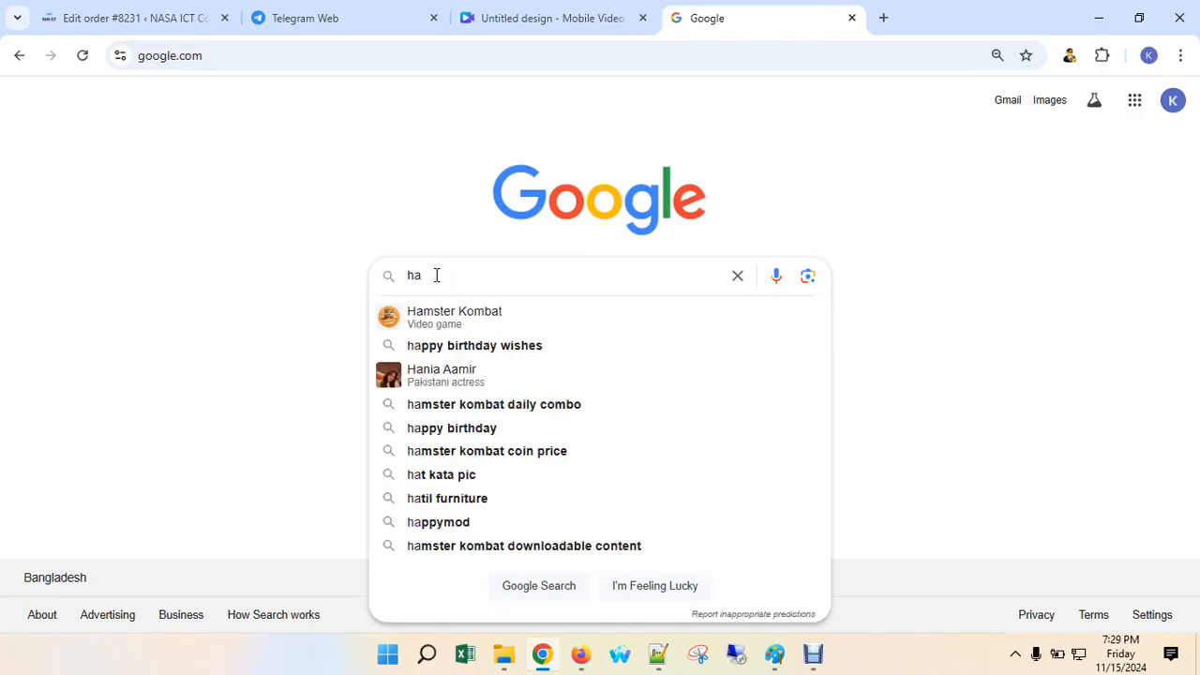
type("di")
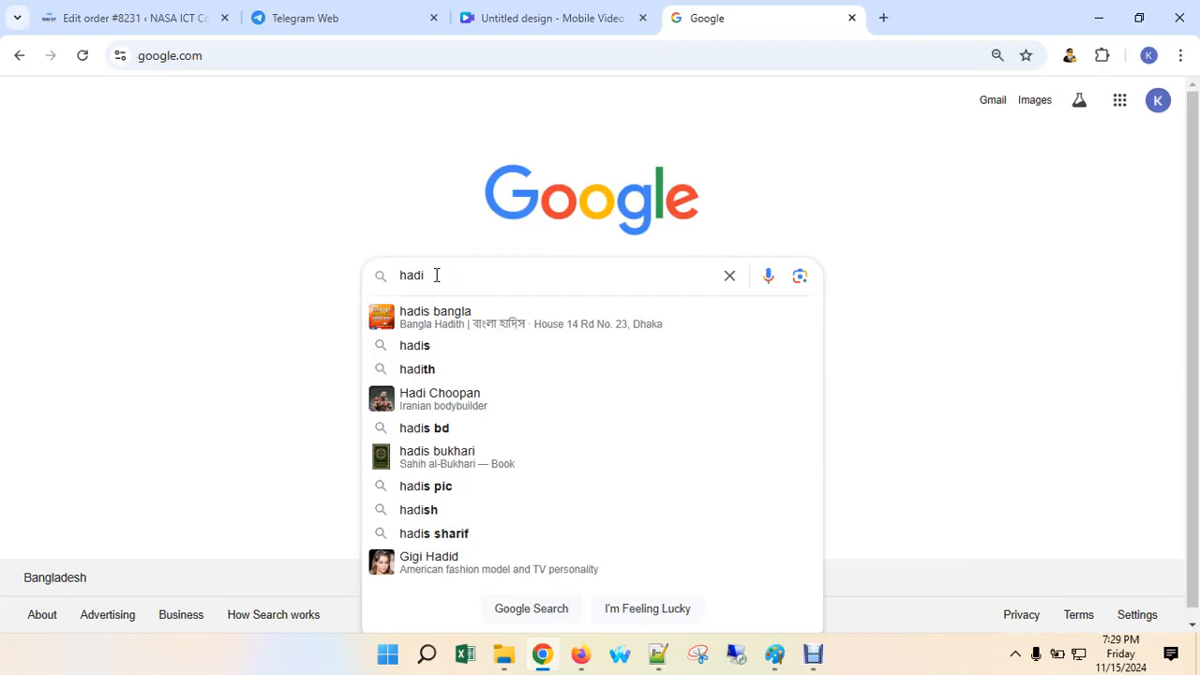
type("s")
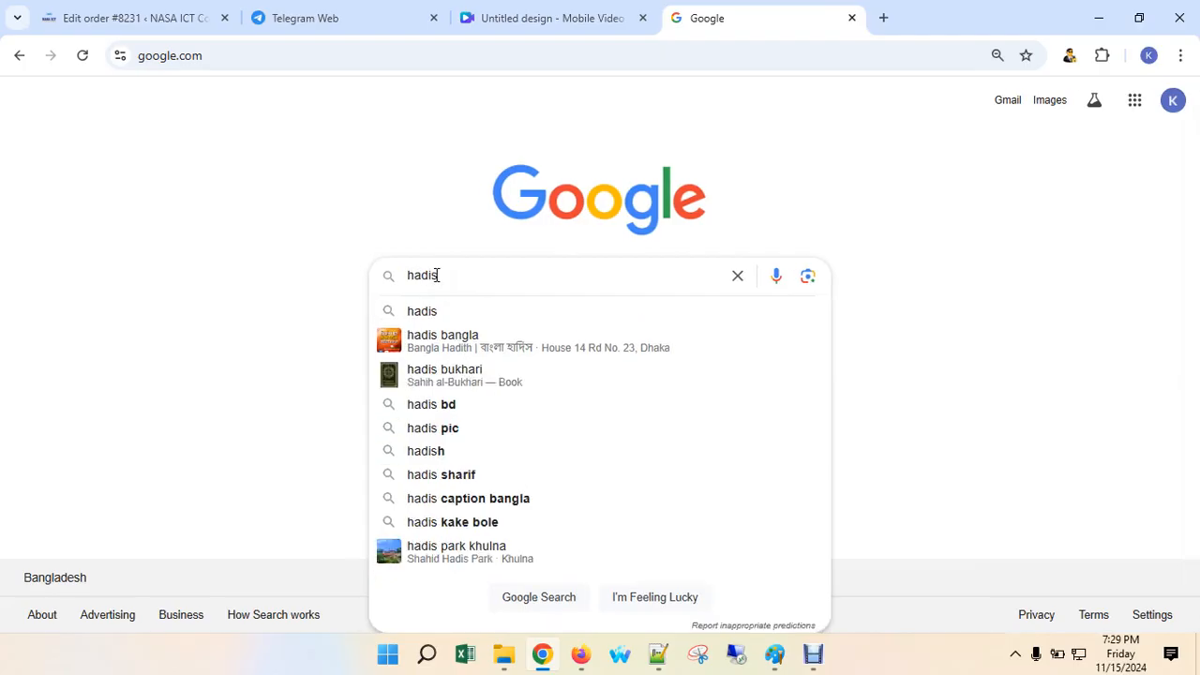
left_click(455, 346)
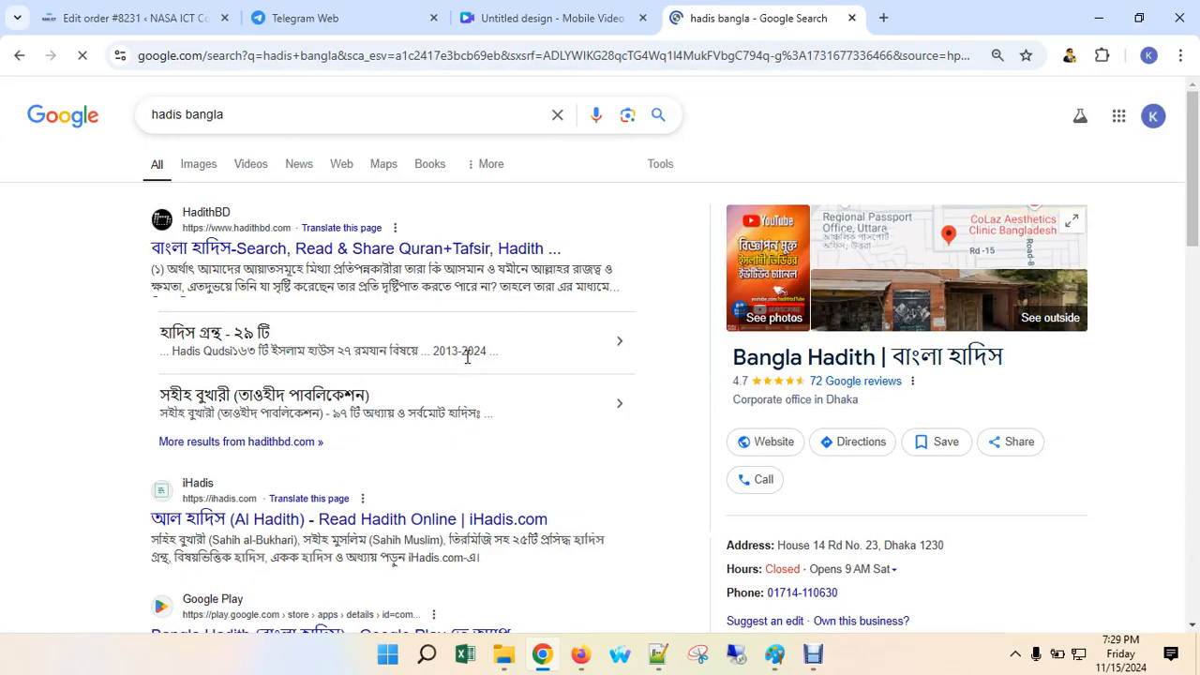
Open the HadithBD result in a new tab, and bring up its current verse and hadith sections.
middle_click(293, 246)
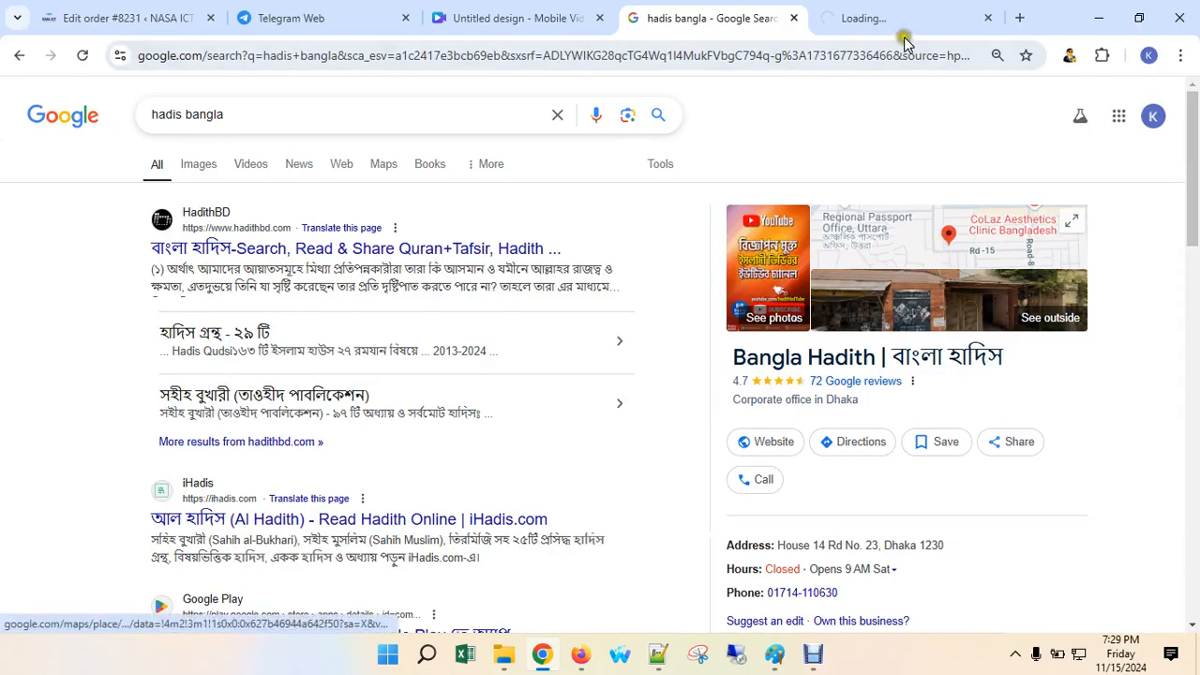
left_click(879, 19)
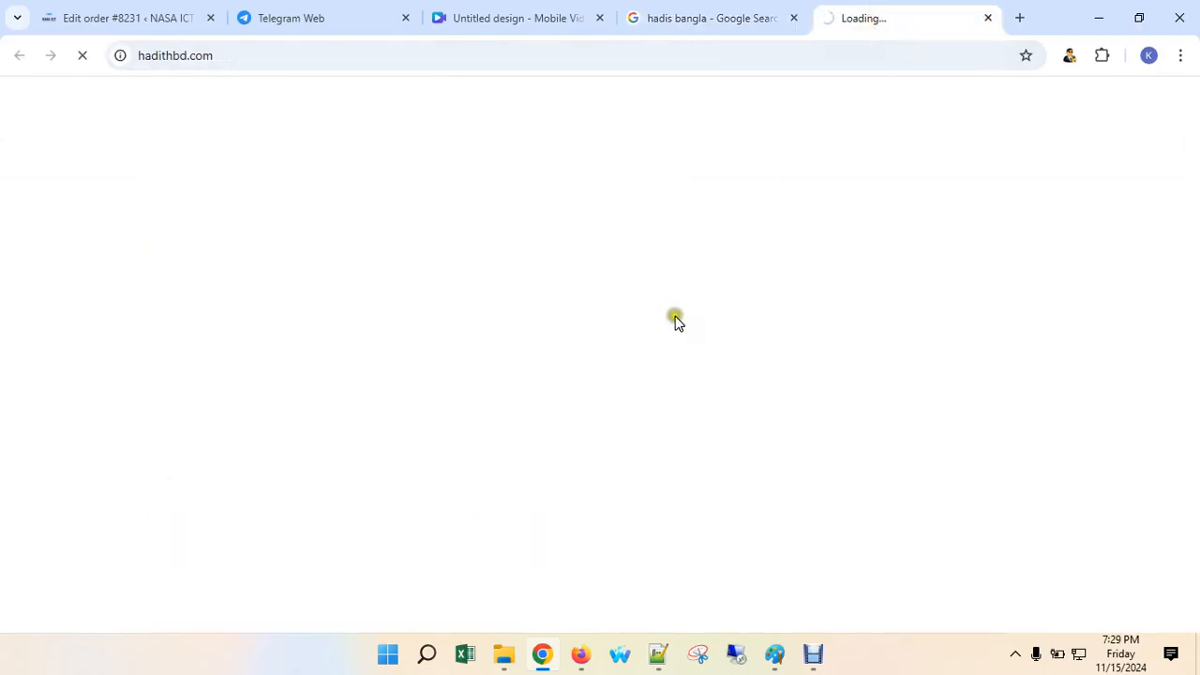
left_click(736, 19)
scroll(401, 393, "down", 3)
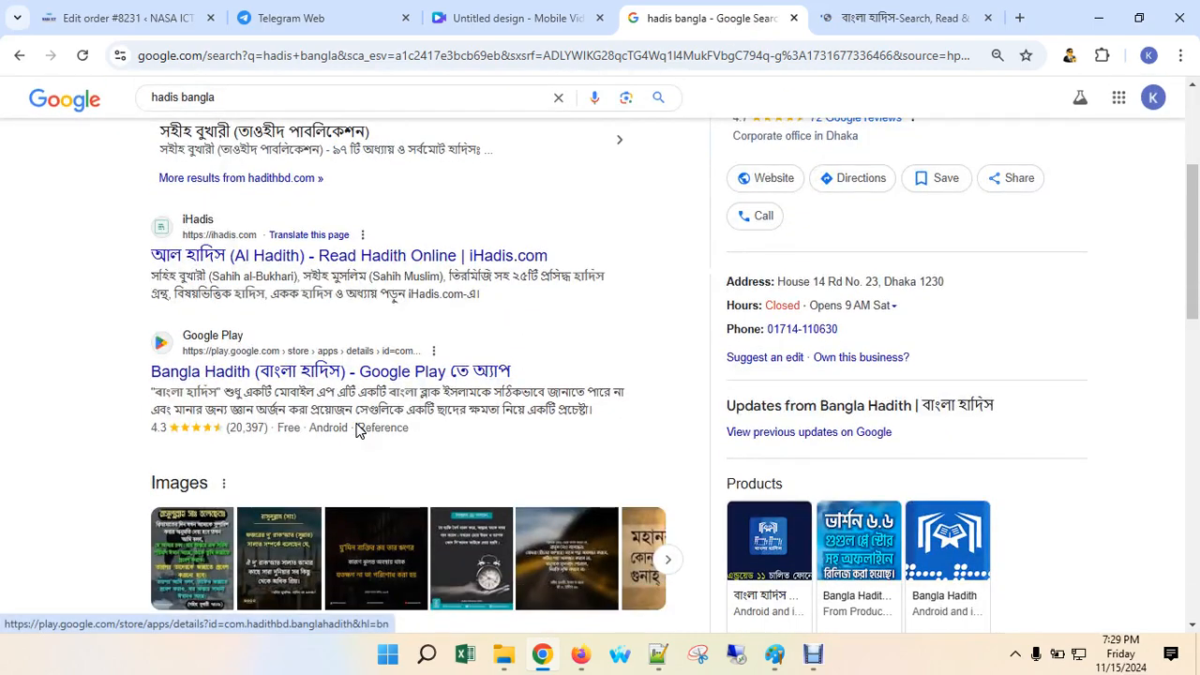
scroll(403, 366, "down", 5)
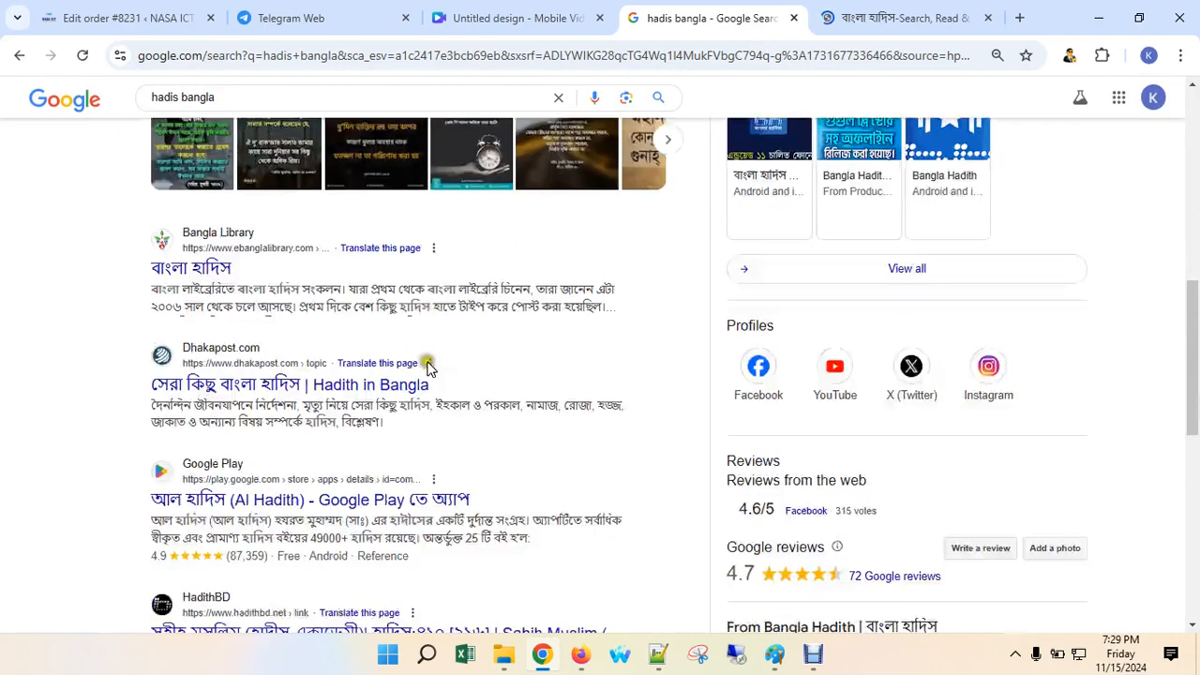
left_click(895, 17)
scroll(509, 342, "down", 3)
scroll(509, 346, "down", 3)
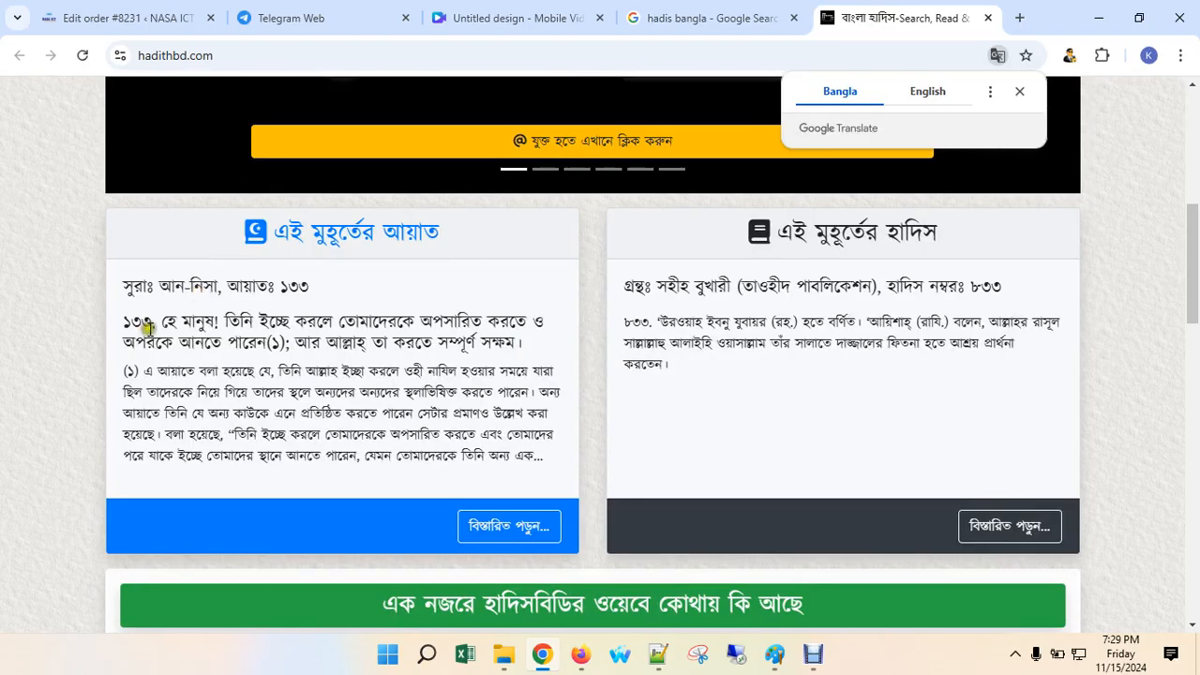
Look through the HadithBD home page for verse and hadith content suitable for the video.
scroll(417, 361, "down", 3)
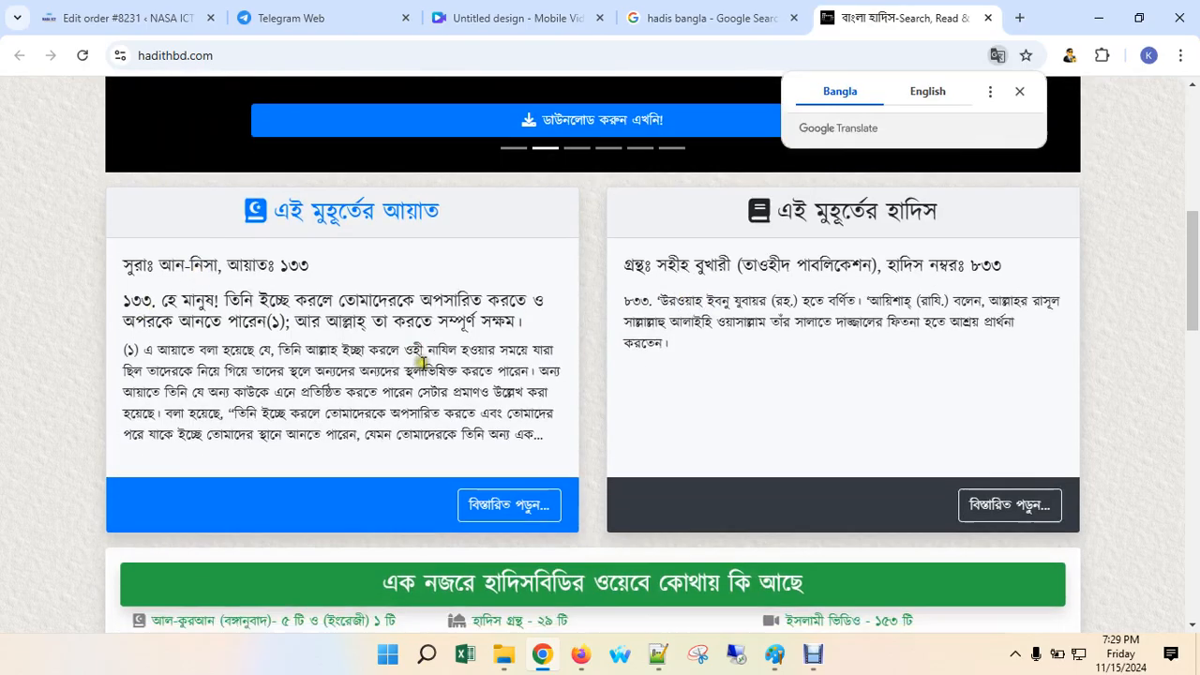
scroll(423, 362, "down", 8)
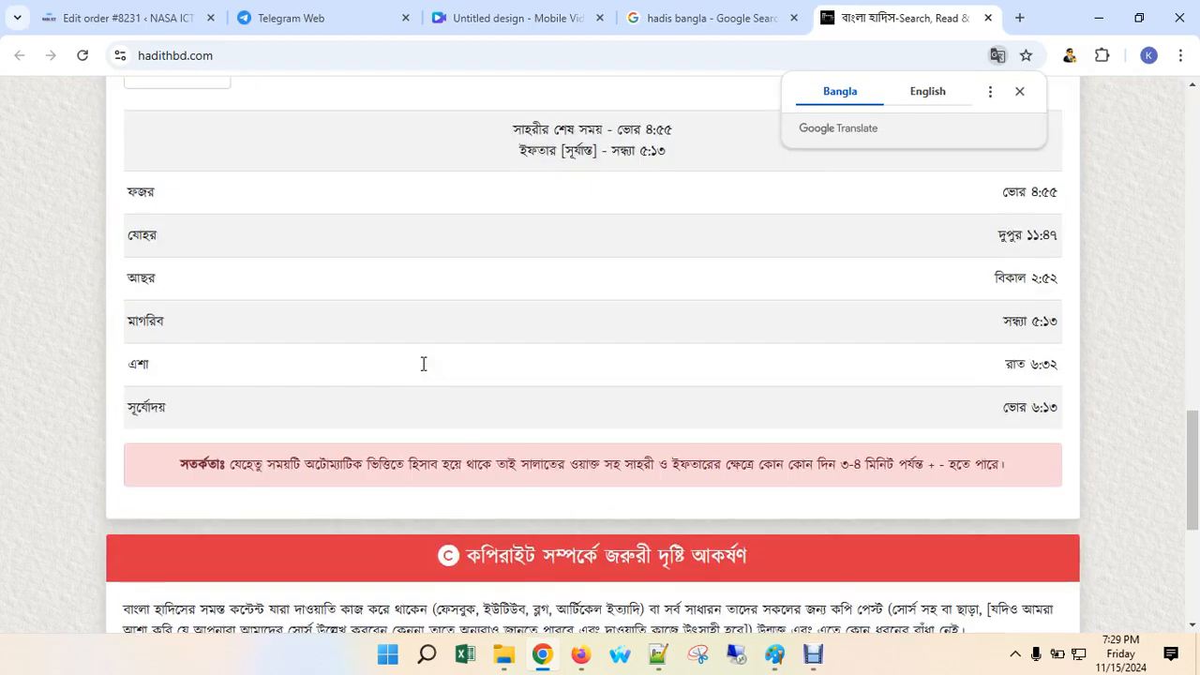
scroll(241, 380, "down", 4)
scroll(484, 416, "up", 7)
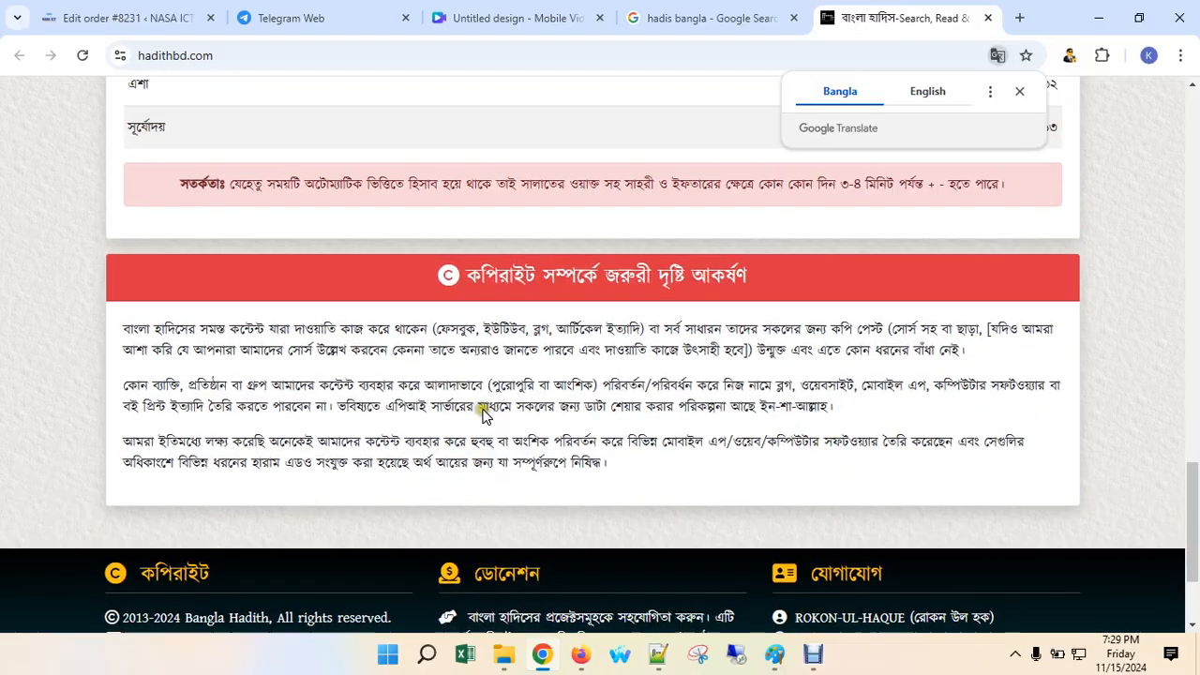
scroll(485, 416, "up", 6)
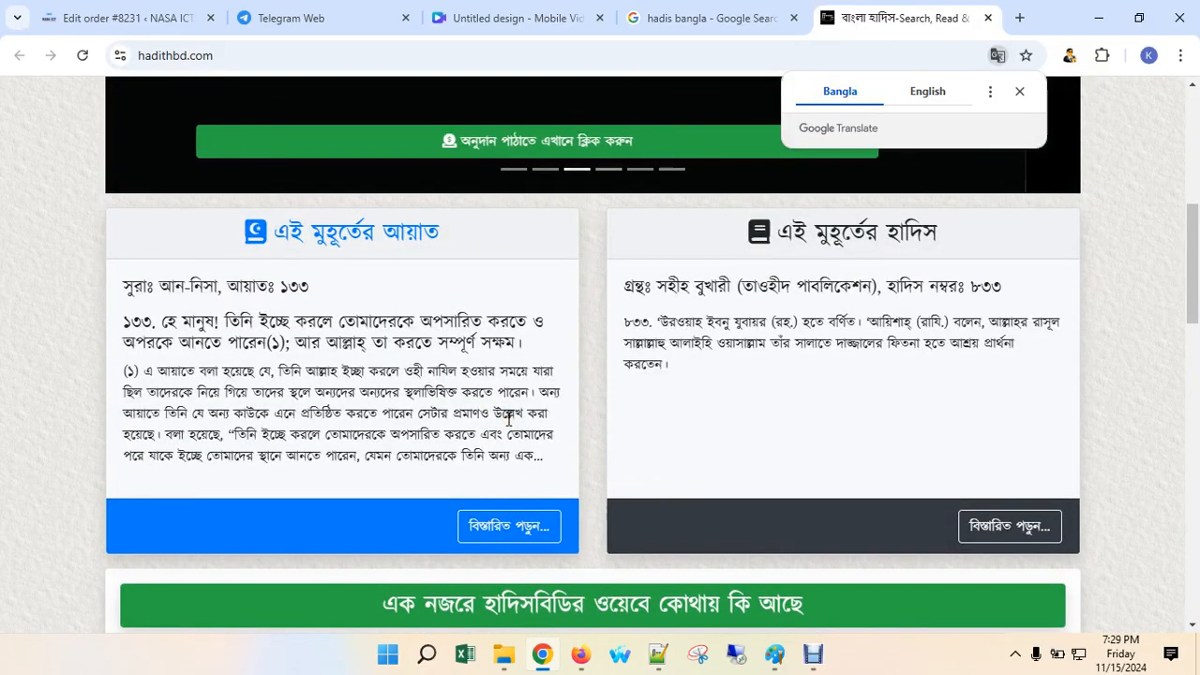
scroll(507, 419, "up", 3)
scroll(507, 418, "up", 3)
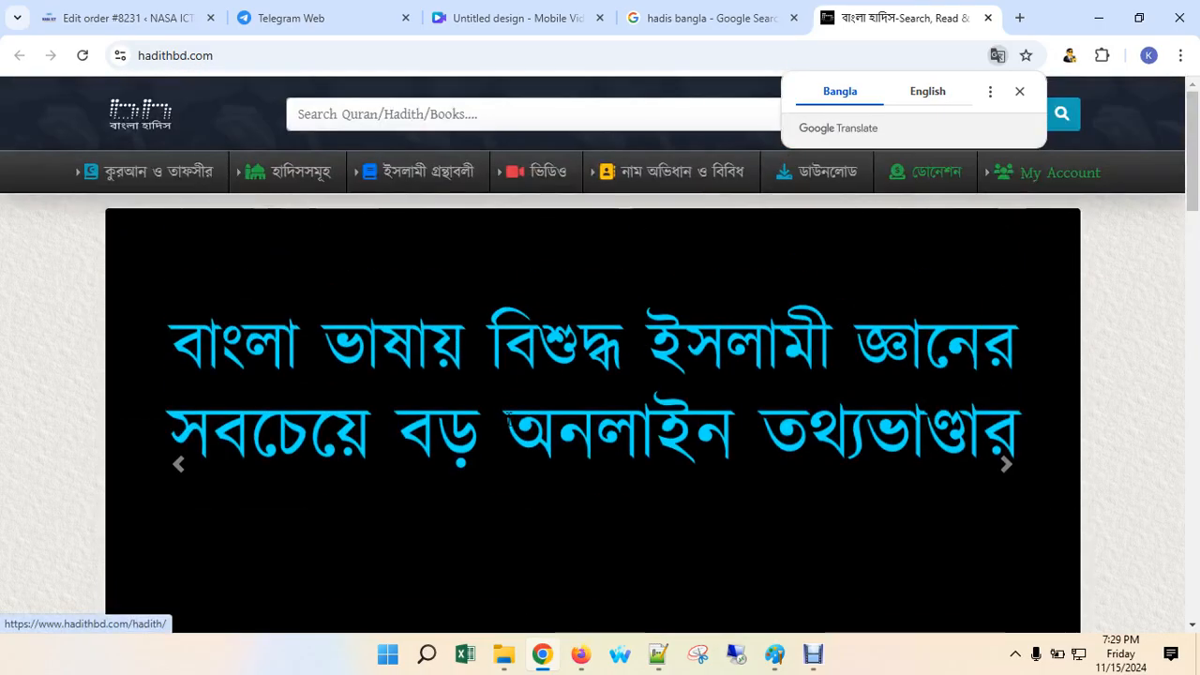
Open the list of all hadith books, choose Sahih al-Bukhari (Tawheed Publication), and open its chapter 1, Revelation.
mouse_move(323, 174)
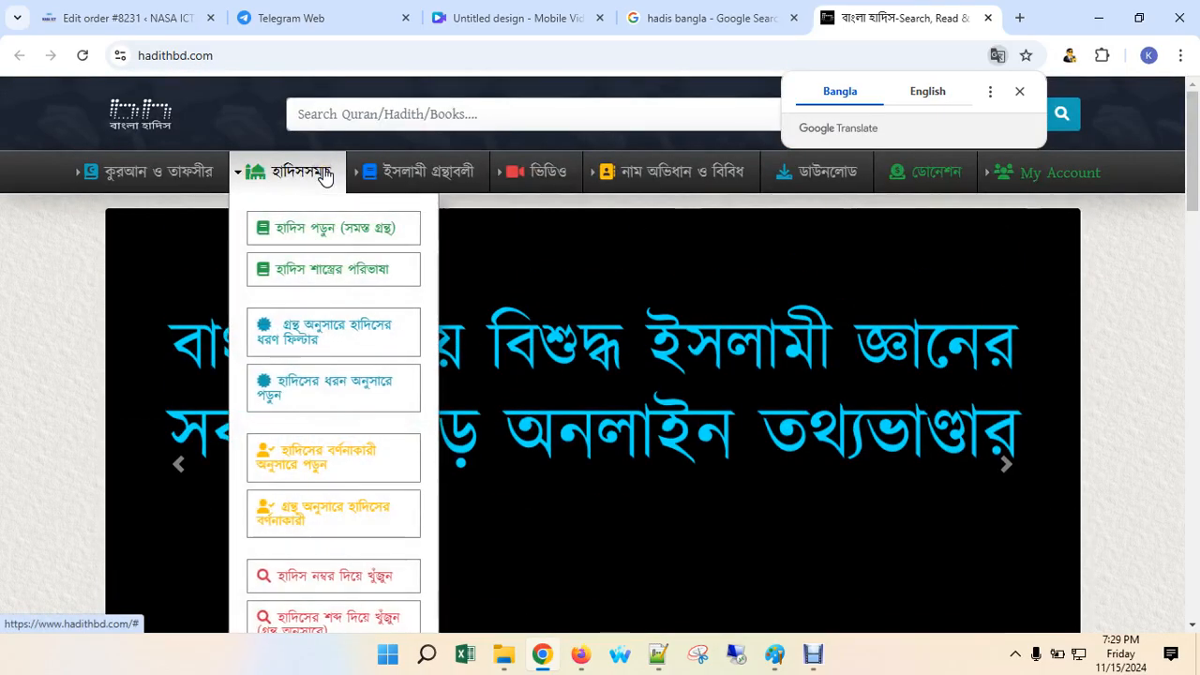
left_click(338, 234)
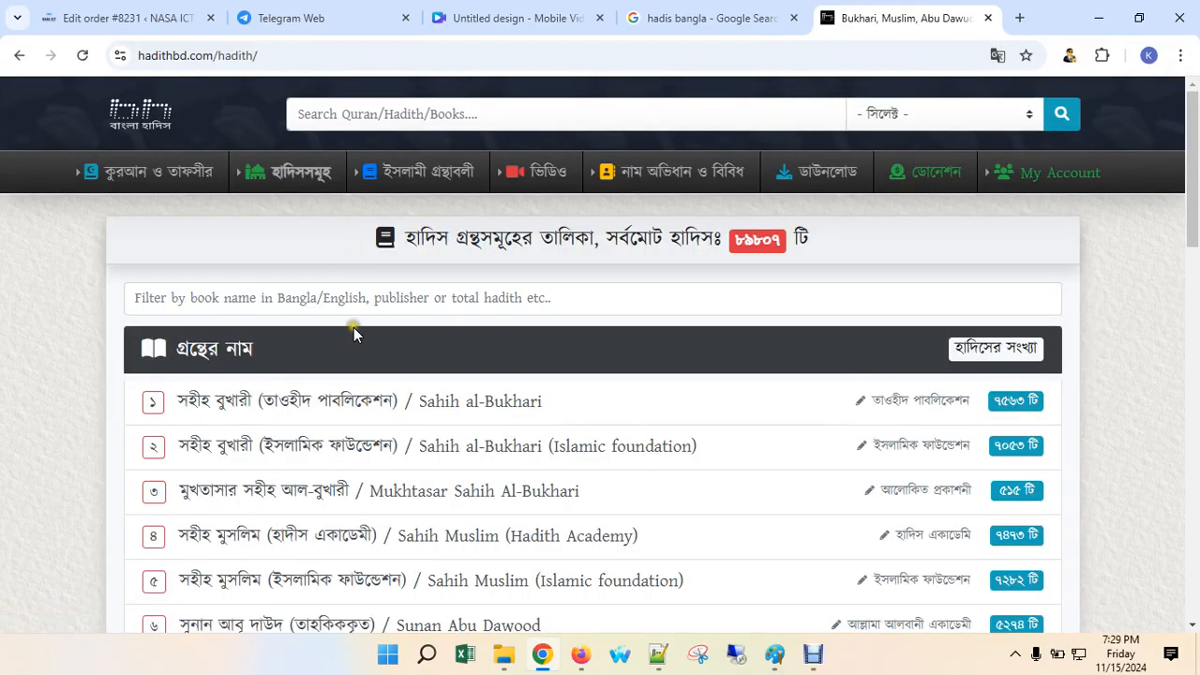
scroll(353, 327, "down", 1)
left_click(278, 315)
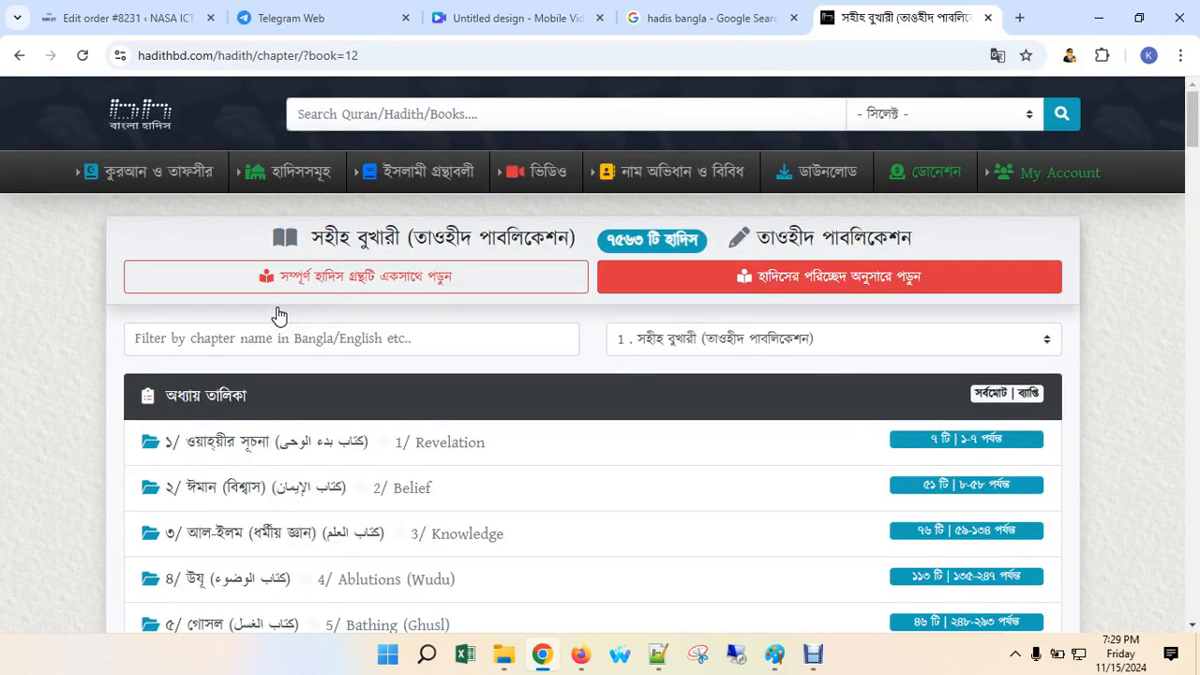
scroll(279, 315, "down", 4)
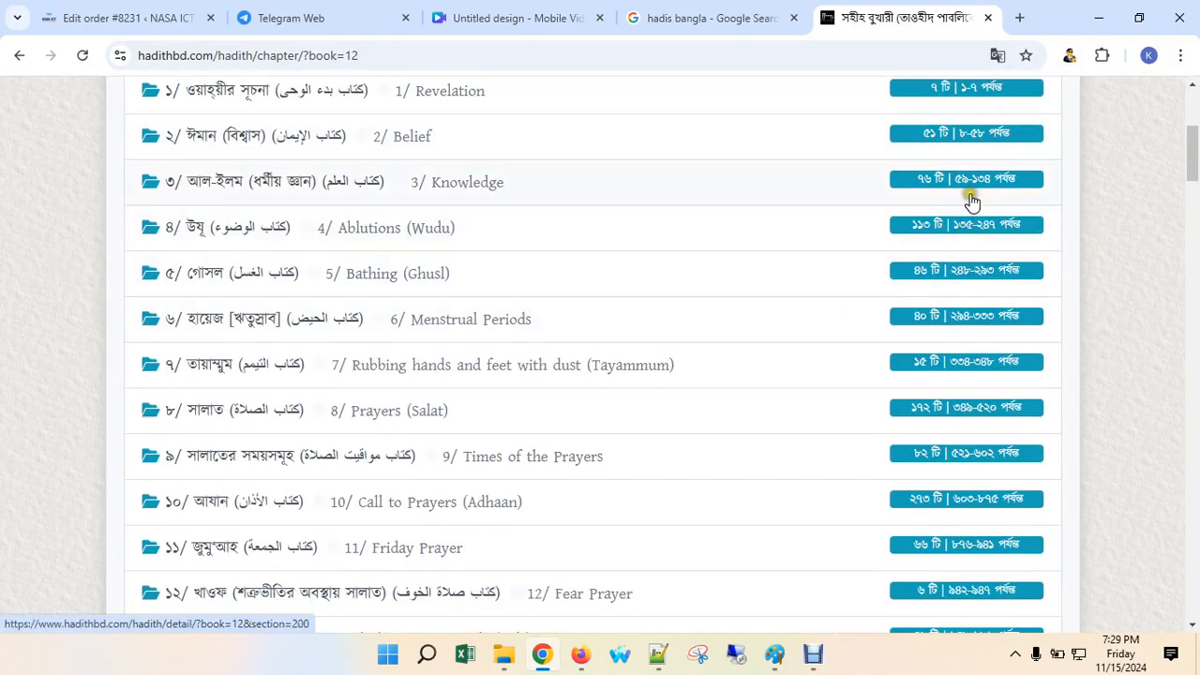
scroll(971, 202, "up", 2)
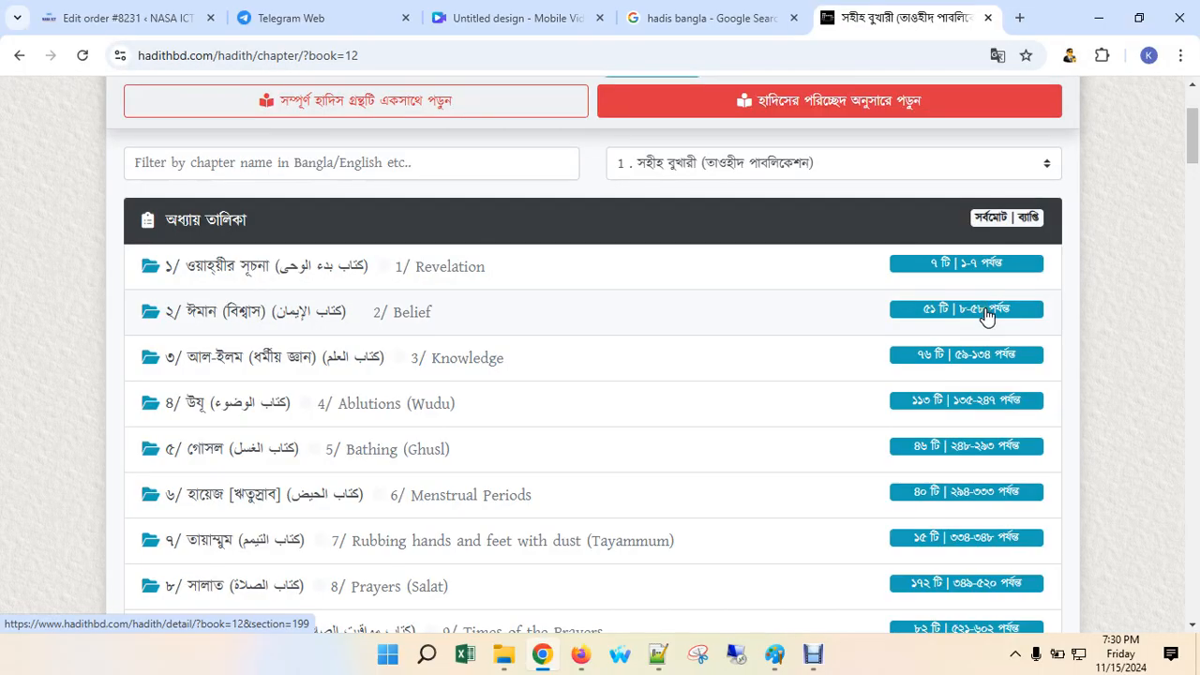
left_click(986, 267)
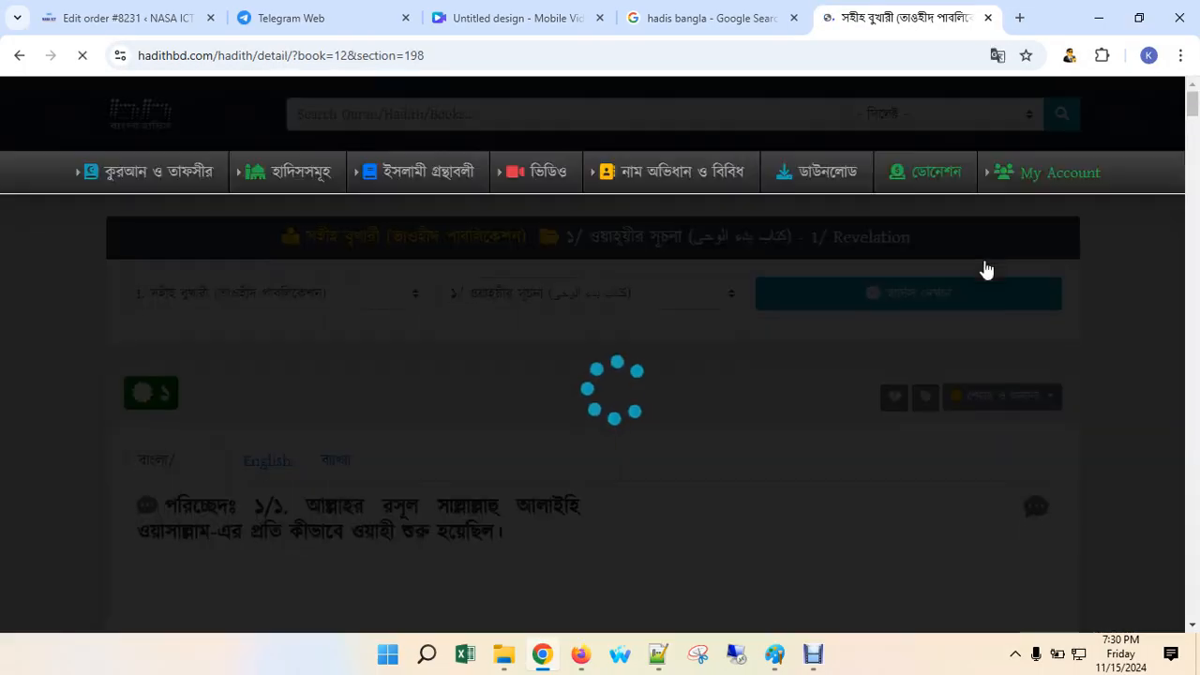
Copy the Bangla verse translation of Surah An-Nisa 4/163, without its quotation marks, from the first hadith.
scroll(747, 361, "down", 4)
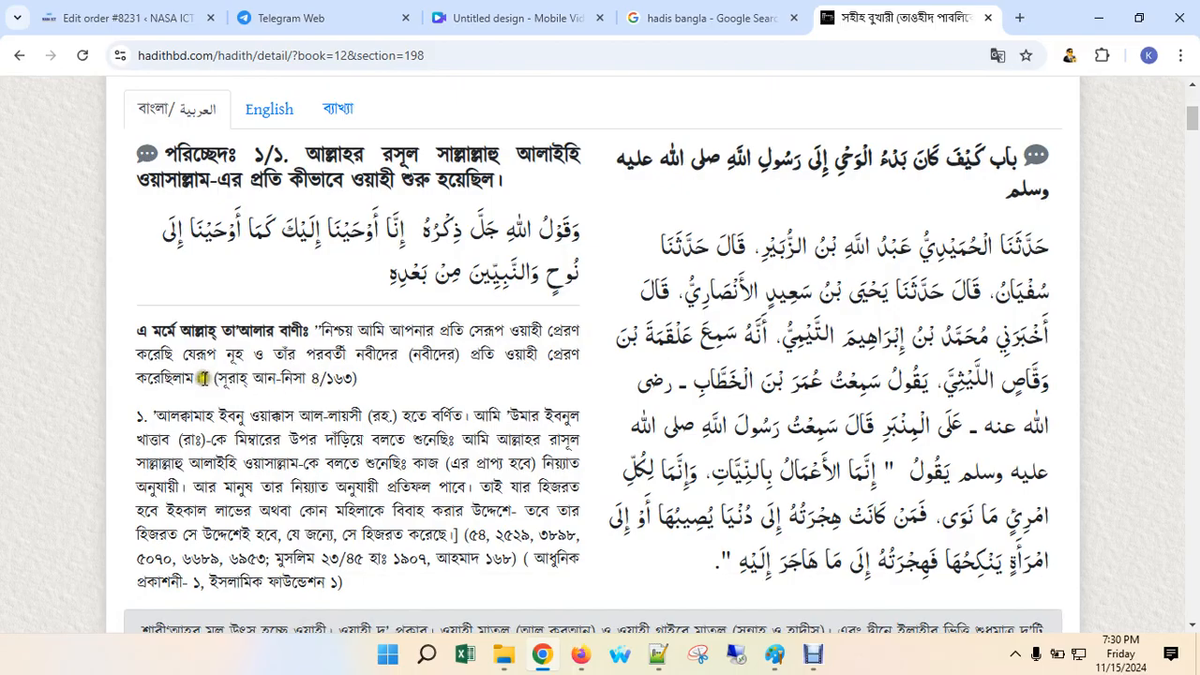
left_click_drag(200, 375, 320, 328)
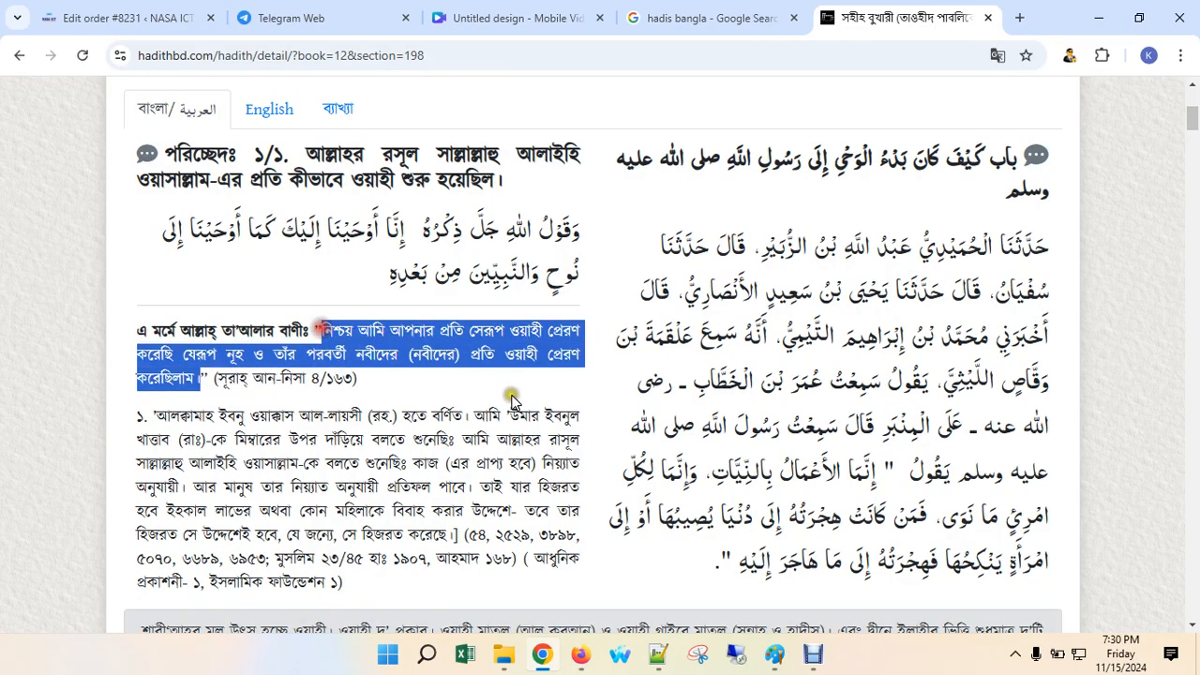
right_click(426, 329)
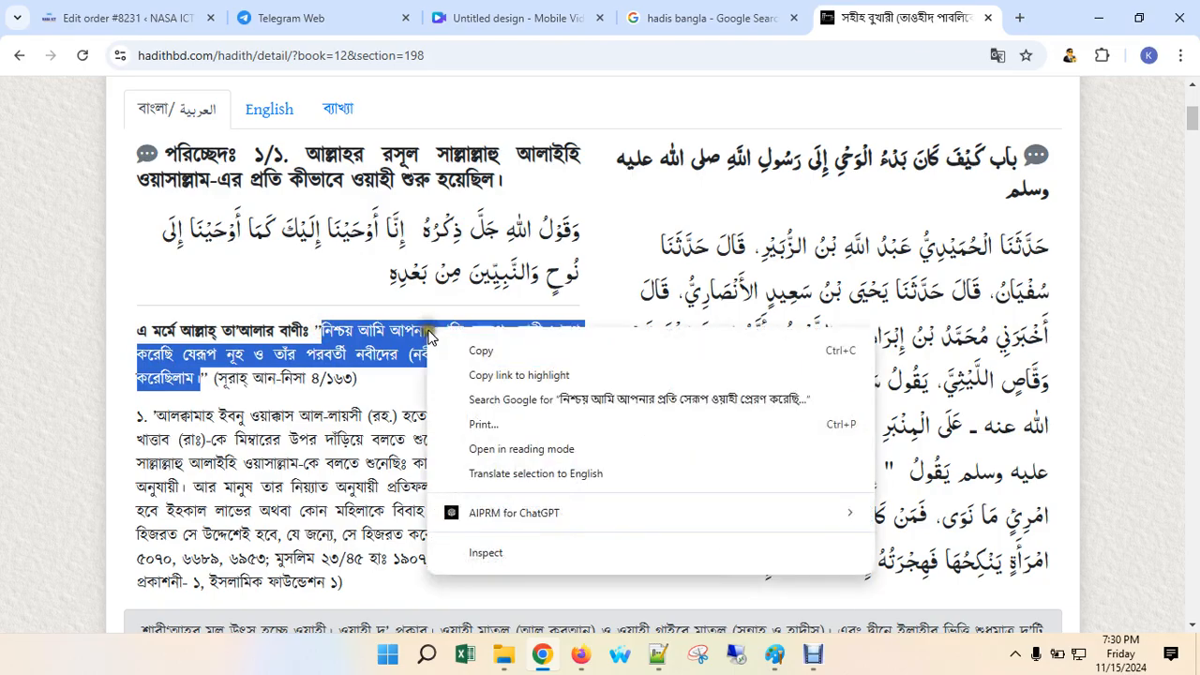
left_click(481, 356)
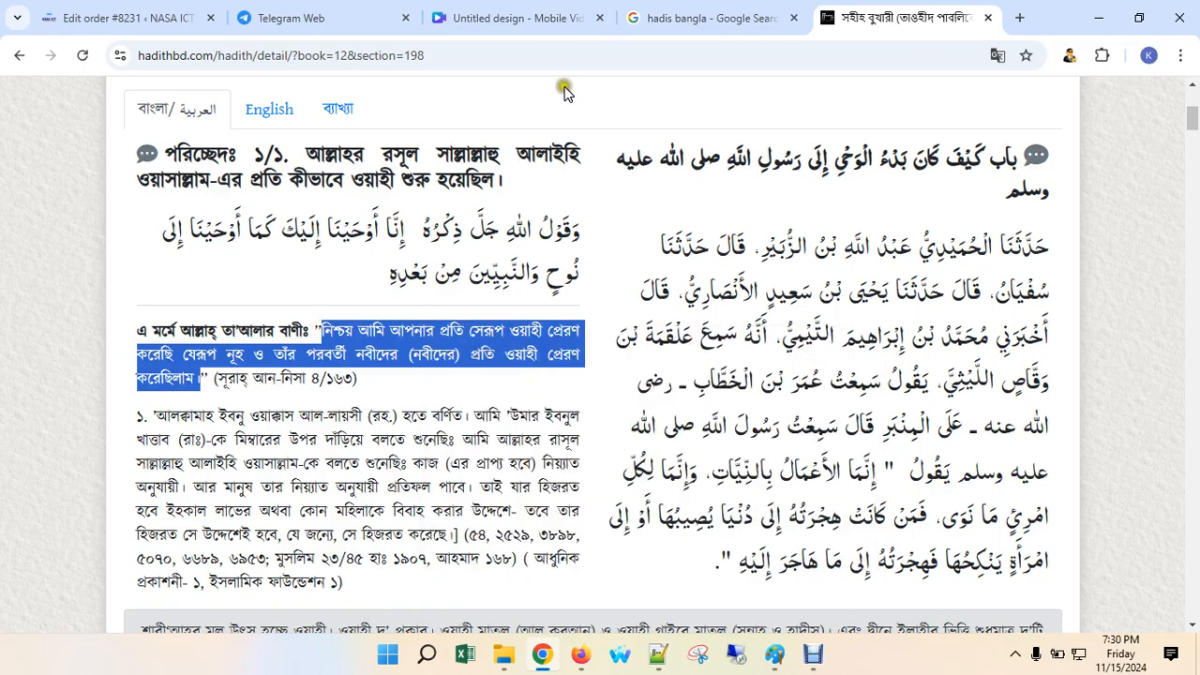
Switch to the Canva design and replace the English quote text with the copied Bangla verse.
left_click(492, 17)
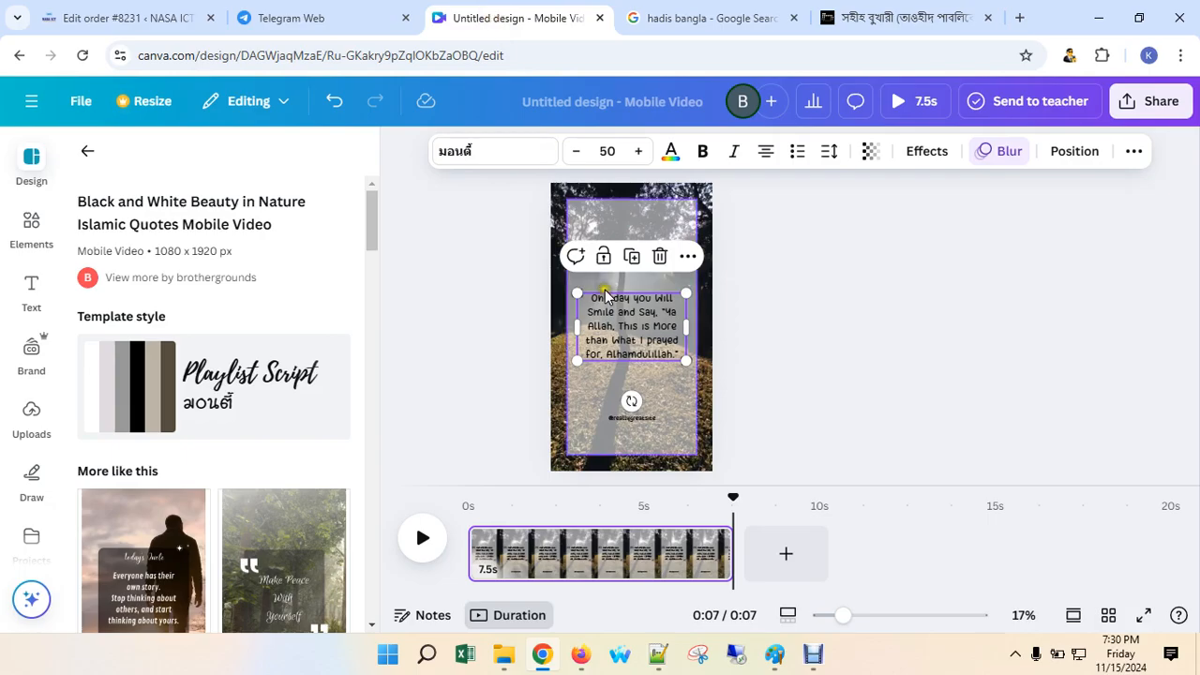
left_click(618, 319)
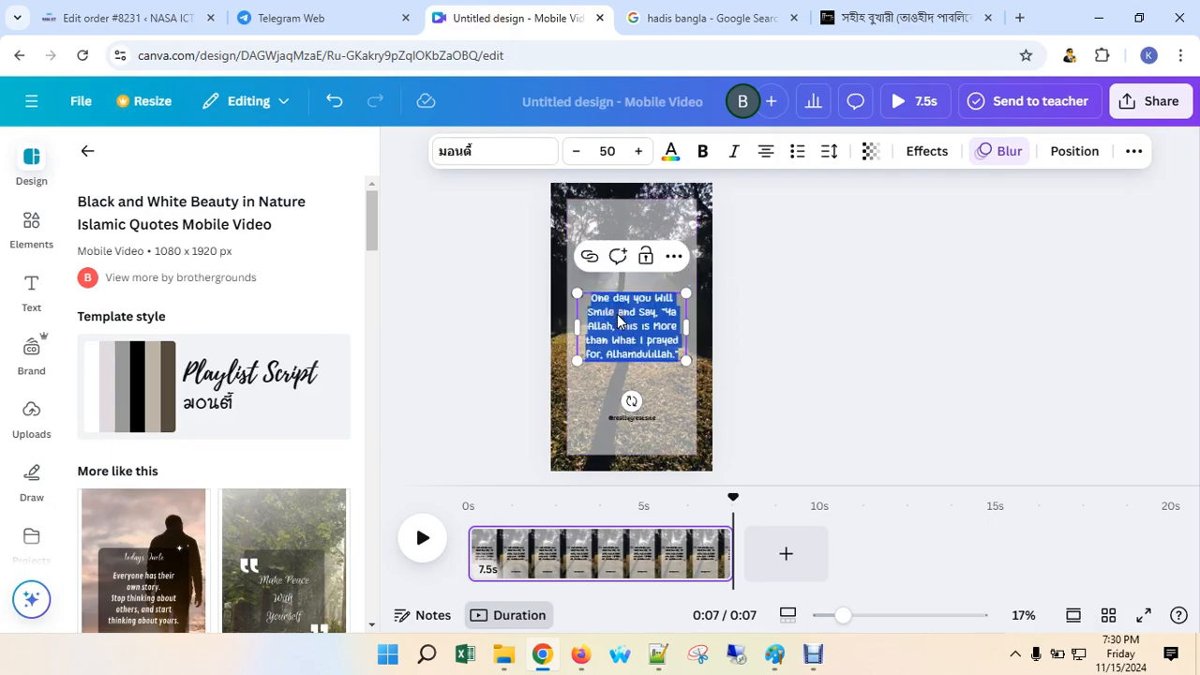
left_click(617, 312)
triple_click(618, 312)
key("BackSpace")
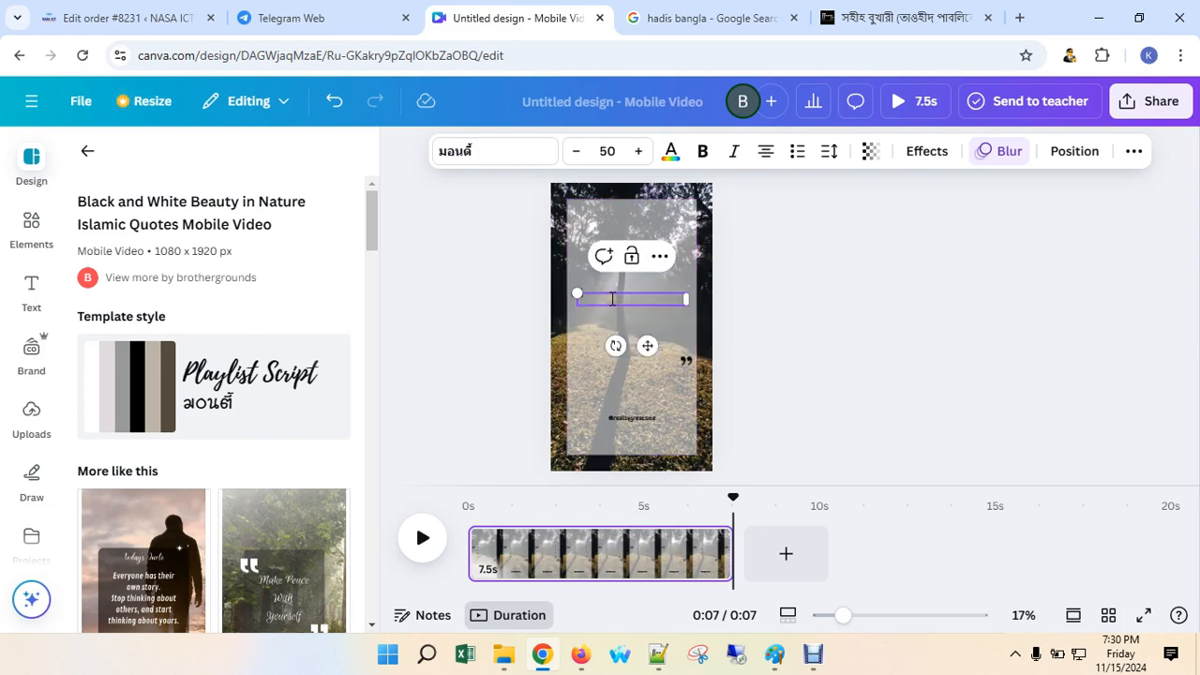
right_click(612, 299)
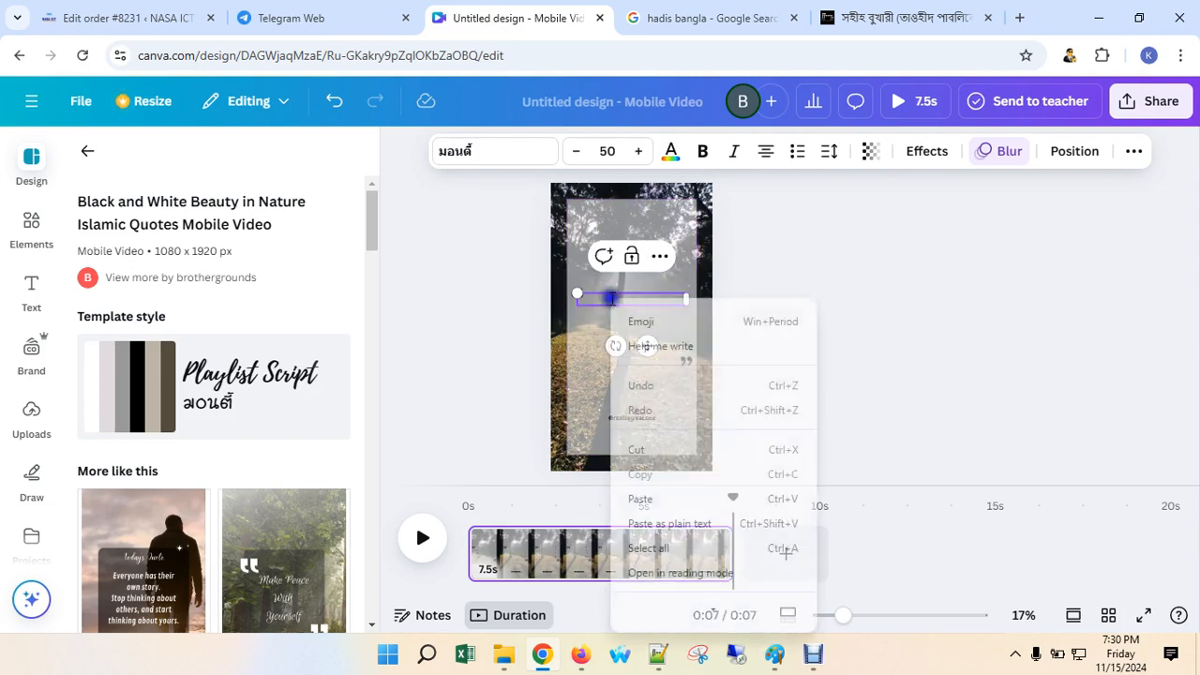
left_click(647, 499)
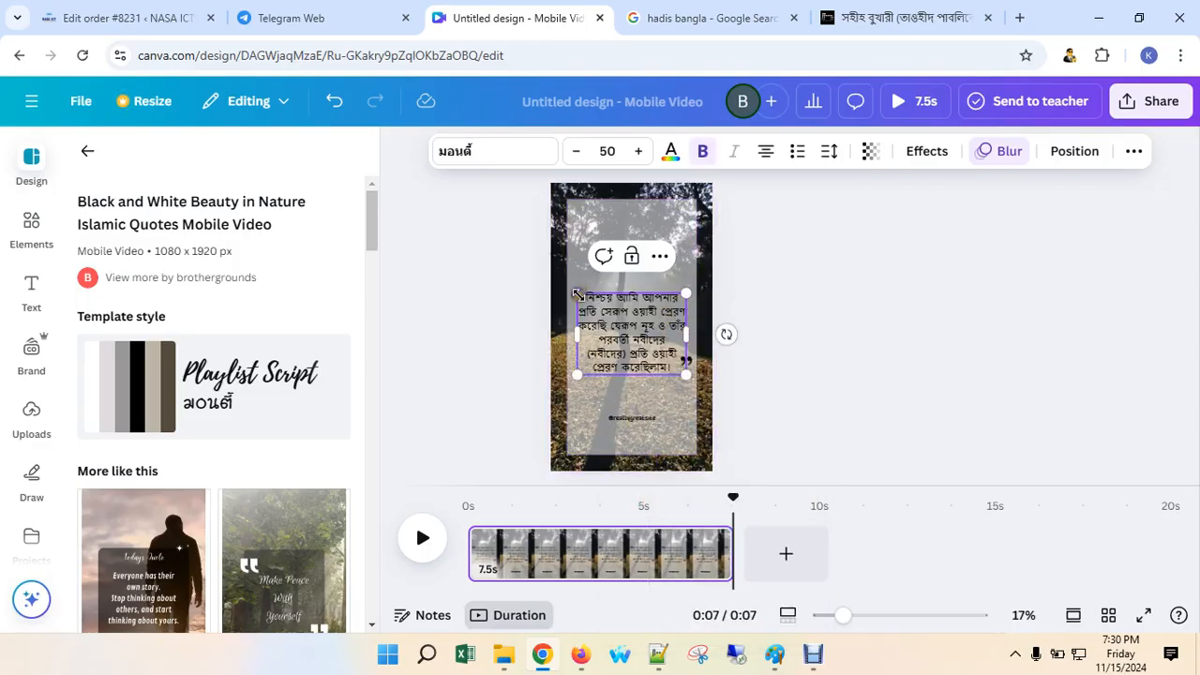
Enlarge the verse's text box toward the panel's edge, bringing the font size to 52.7.
left_click_drag(577, 293, 570, 288)
left_click_drag(686, 375, 682, 377)
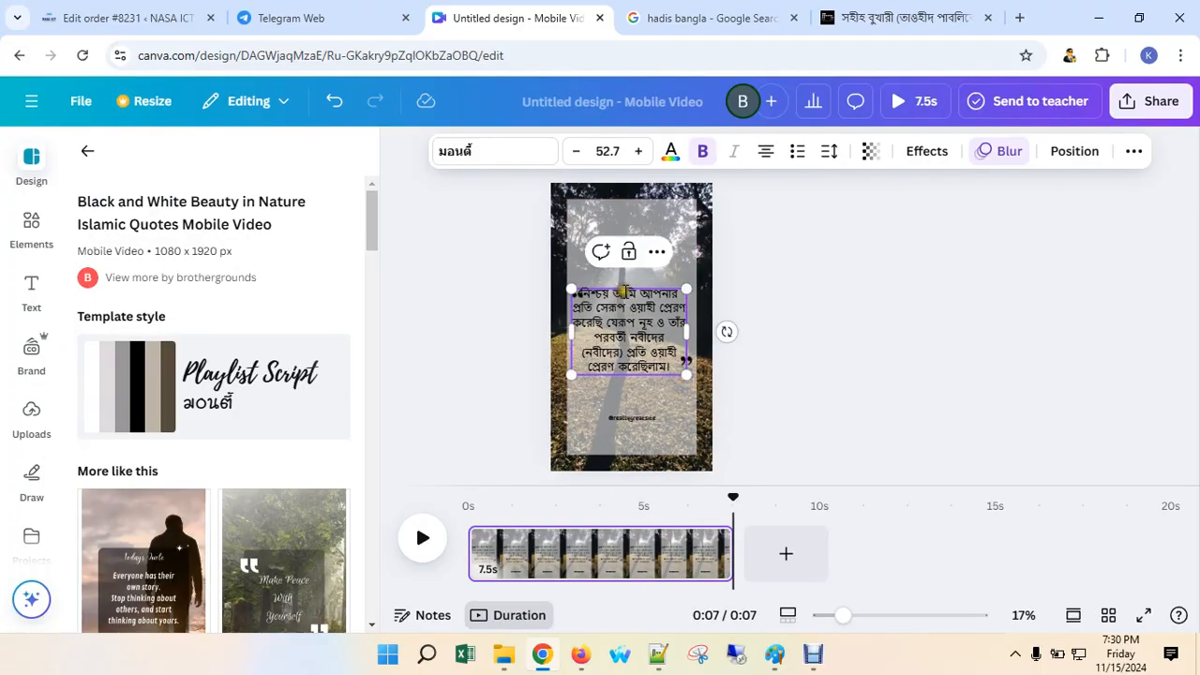
left_click(683, 372)
Increase the verse text's font size to 63.7.
left_click(639, 151)
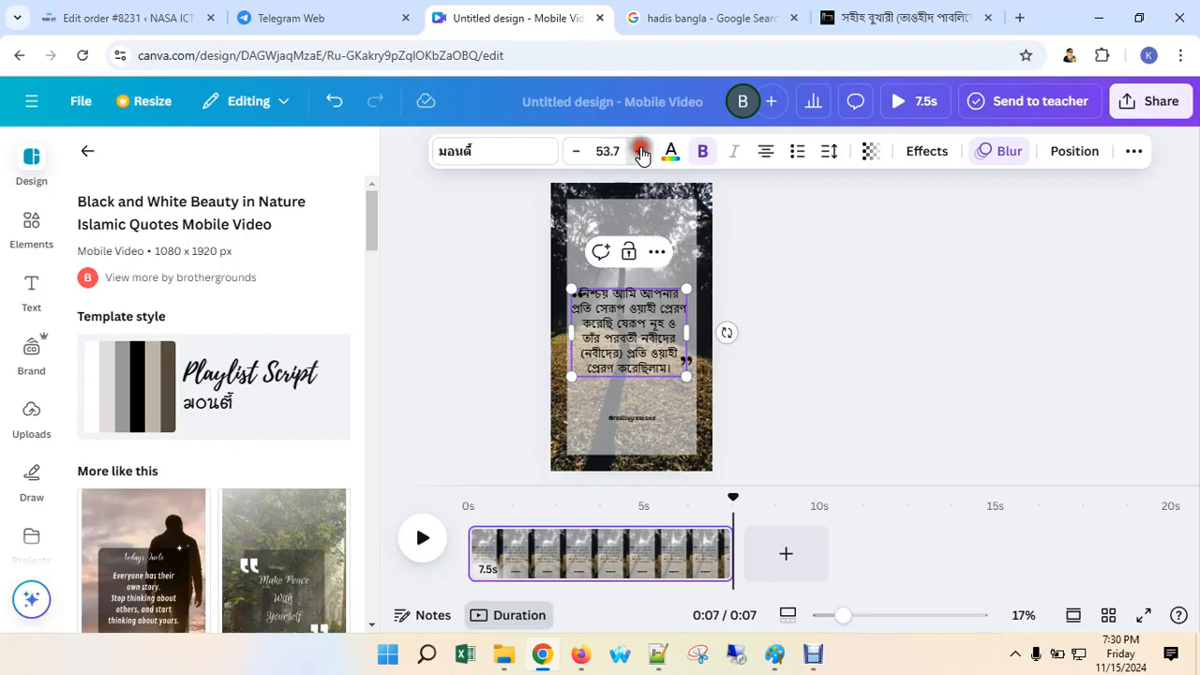
left_click(639, 150)
left_click(638, 151)
left_click(640, 151)
left_click(640, 152)
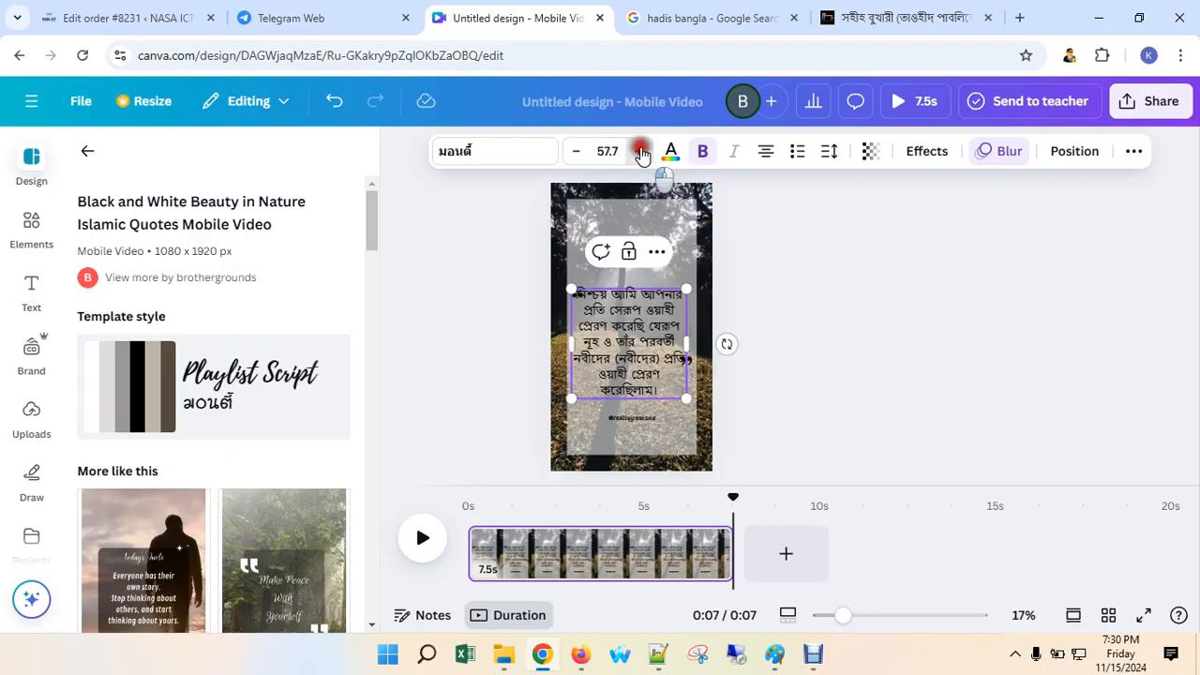
left_click(641, 151)
left_click(640, 152)
left_click(640, 152)
left_click(639, 152)
left_click(639, 152)
left_click(640, 152)
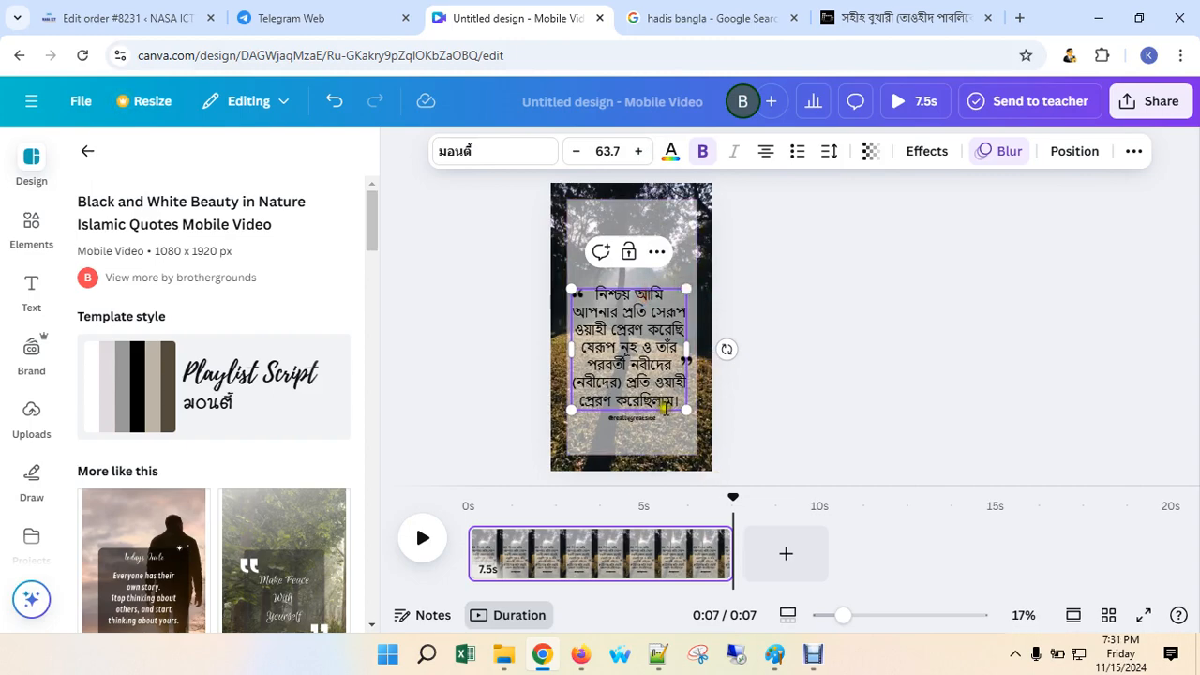
left_click_drag(686, 409, 686, 410)
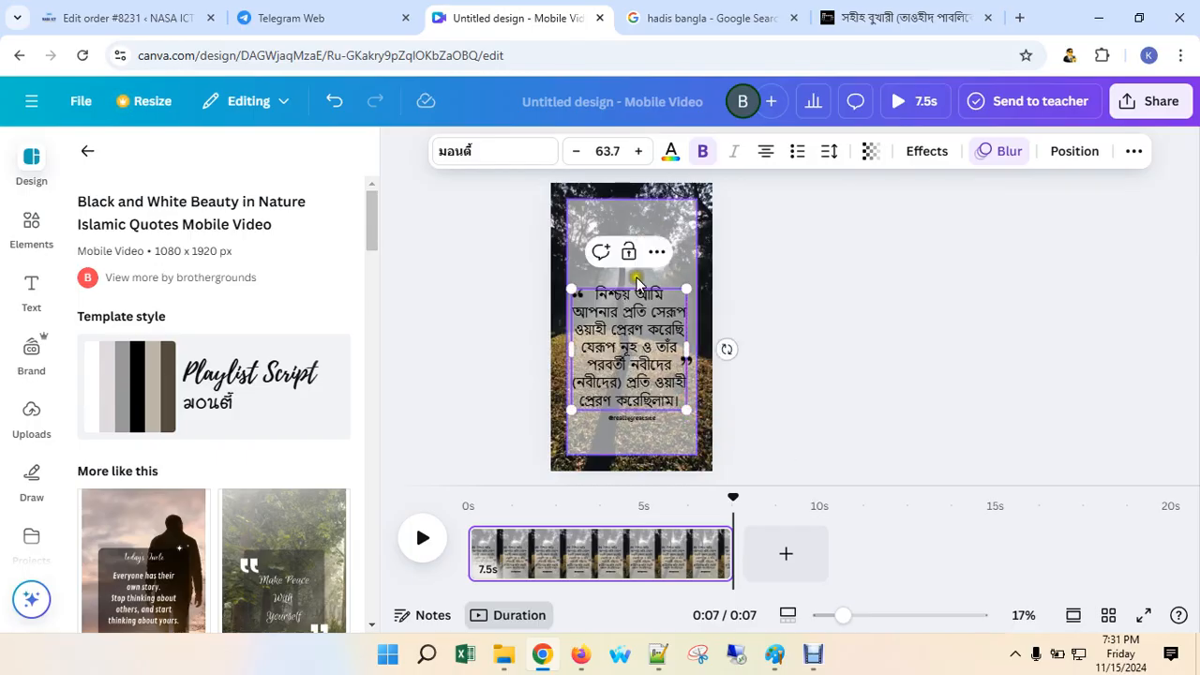
Lock the verse text box, its position first and then the whole element.
left_click(661, 252)
left_click(630, 252)
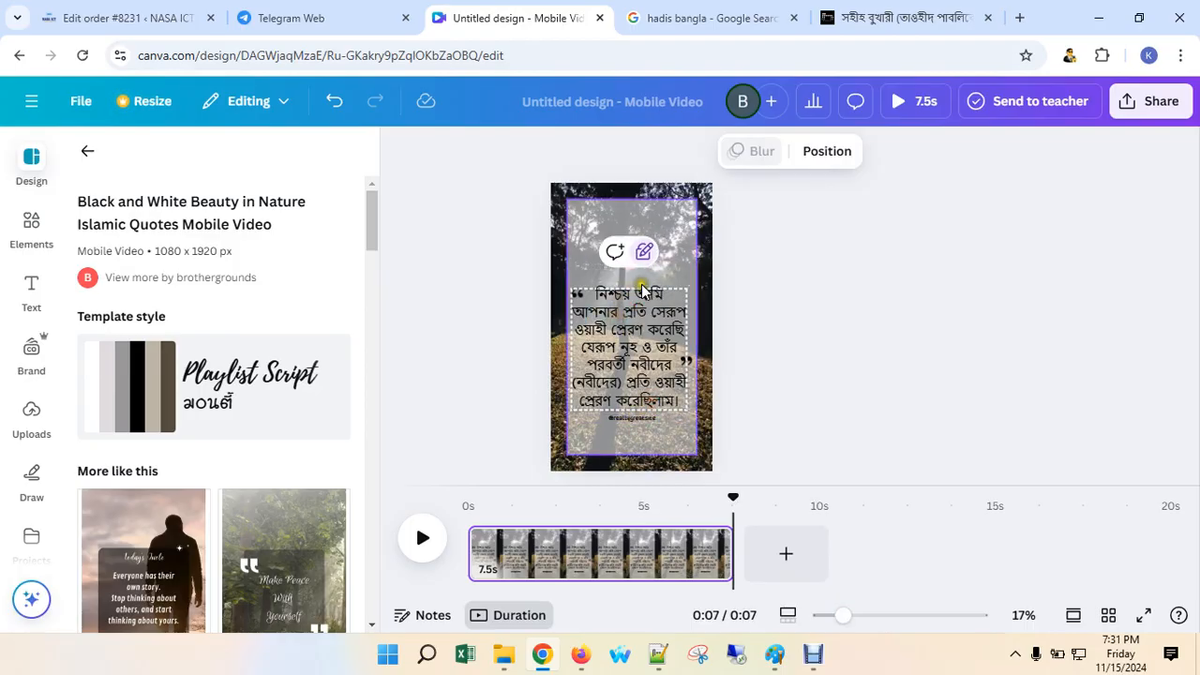
left_click(643, 252)
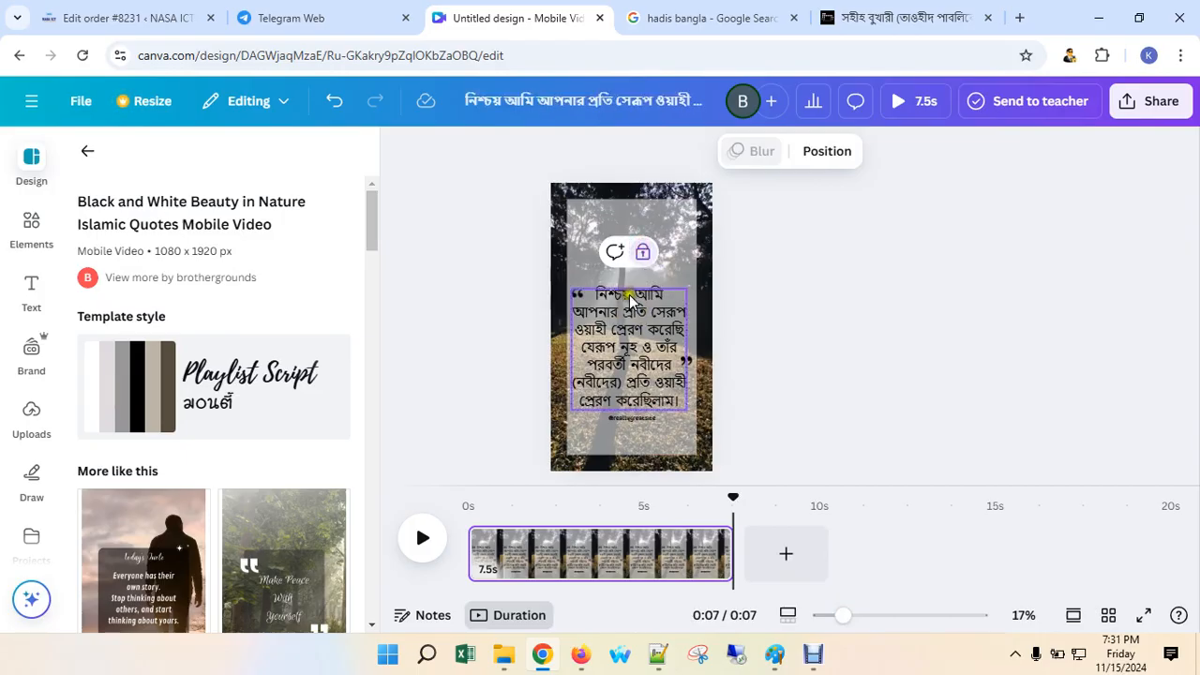
left_click(629, 260)
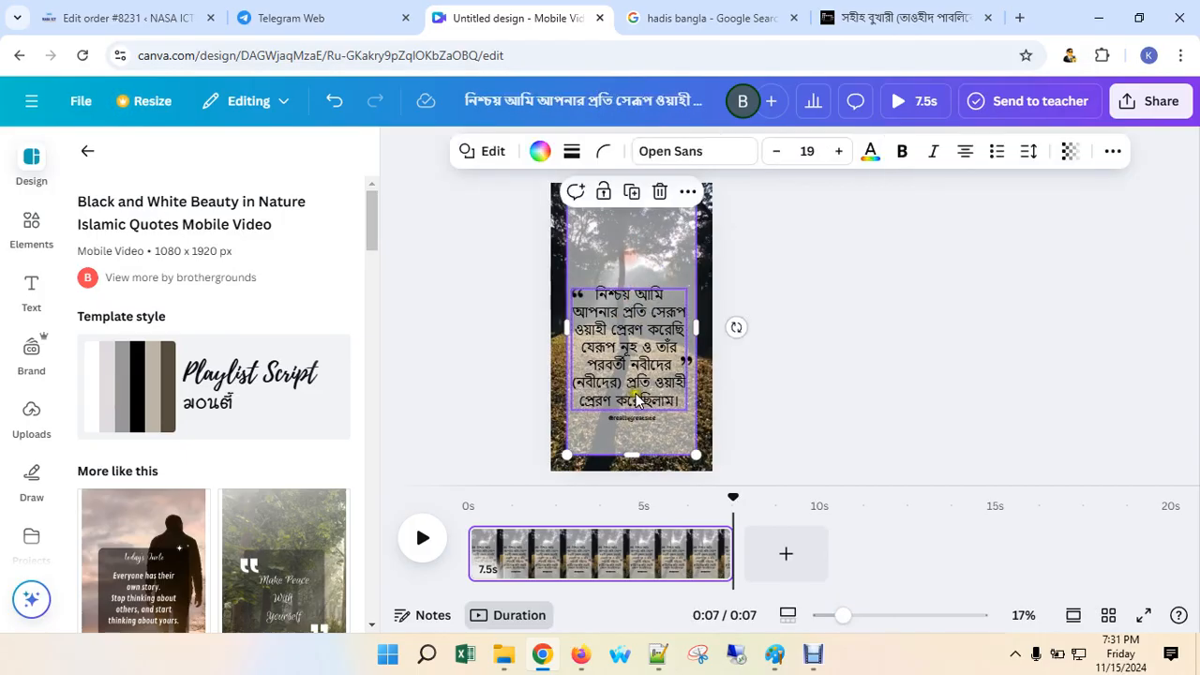
Select the locked verse text box and unlock it.
left_click(635, 334)
left_click(634, 333)
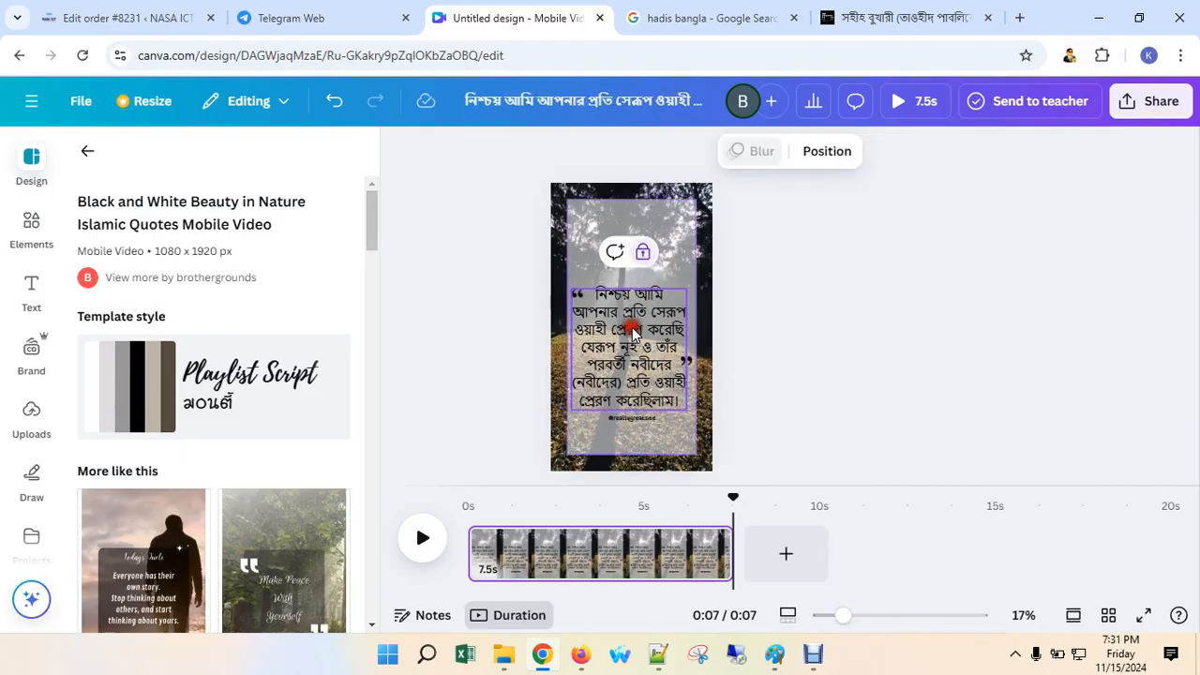
right_click(653, 342)
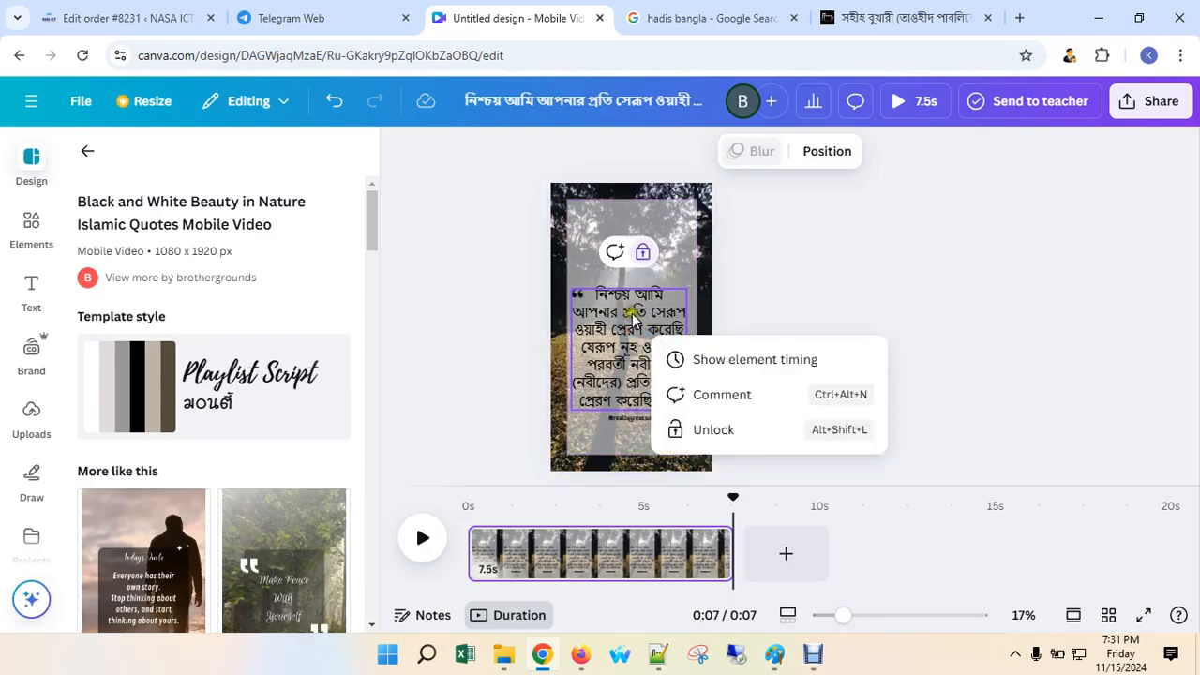
left_click(719, 429)
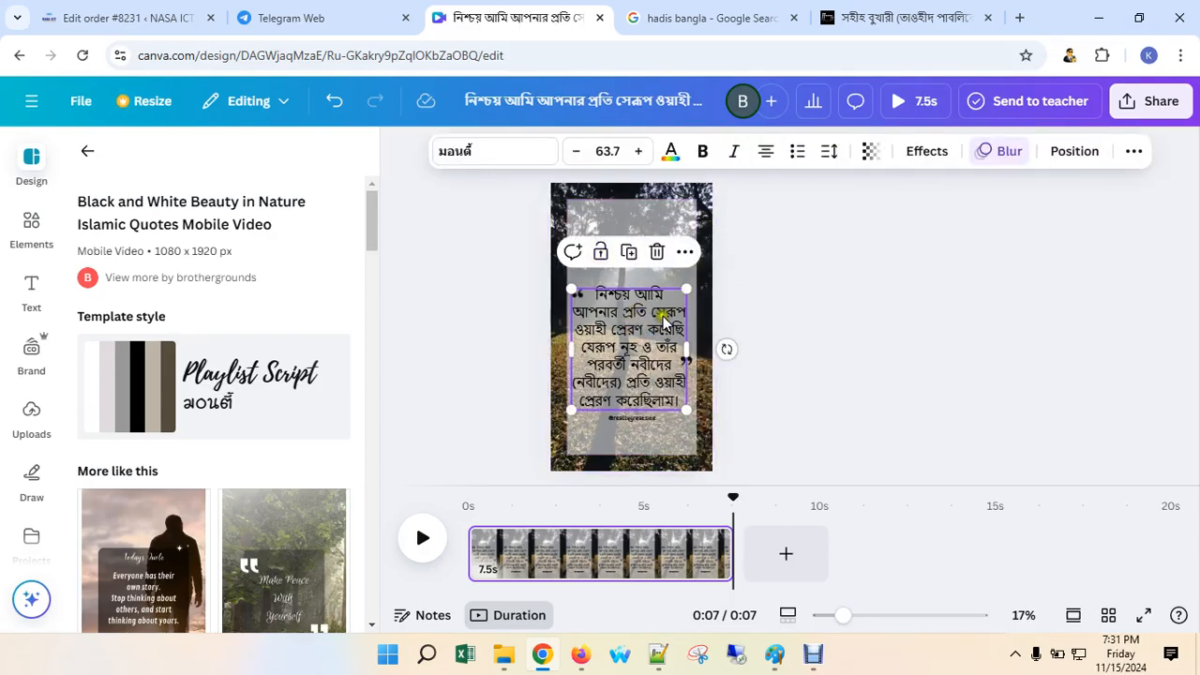
Shrink the verse text box slightly within the panel, bringing the font size to 61.4.
left_click(683, 253)
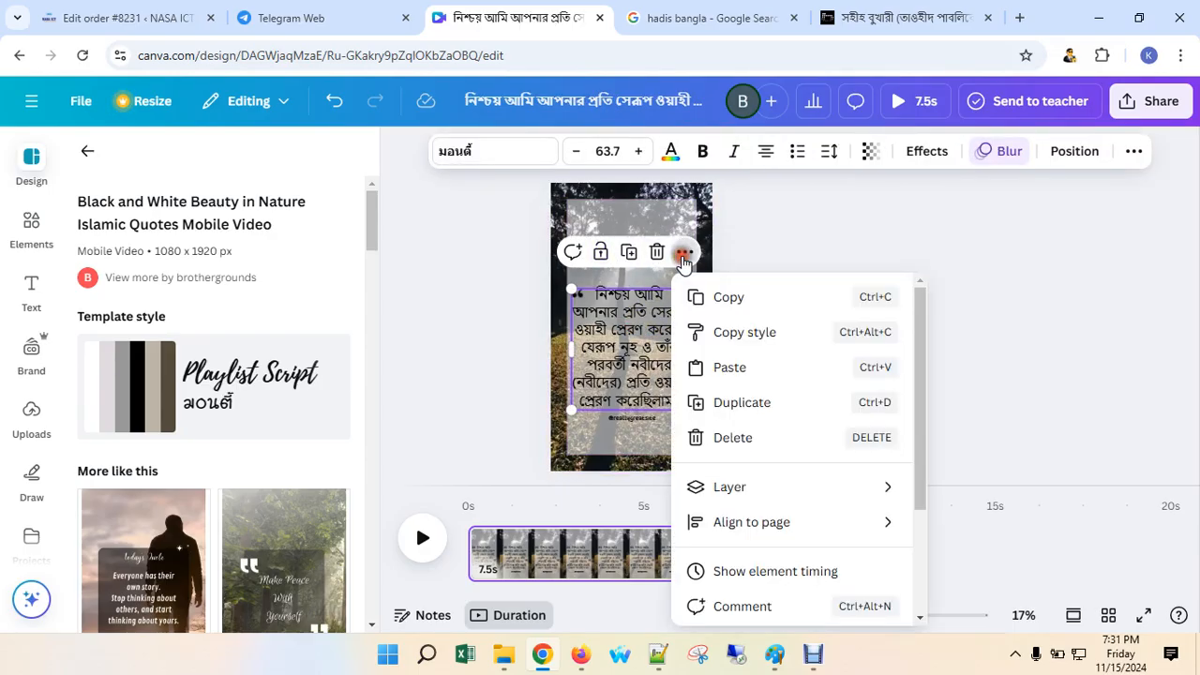
left_click(619, 301)
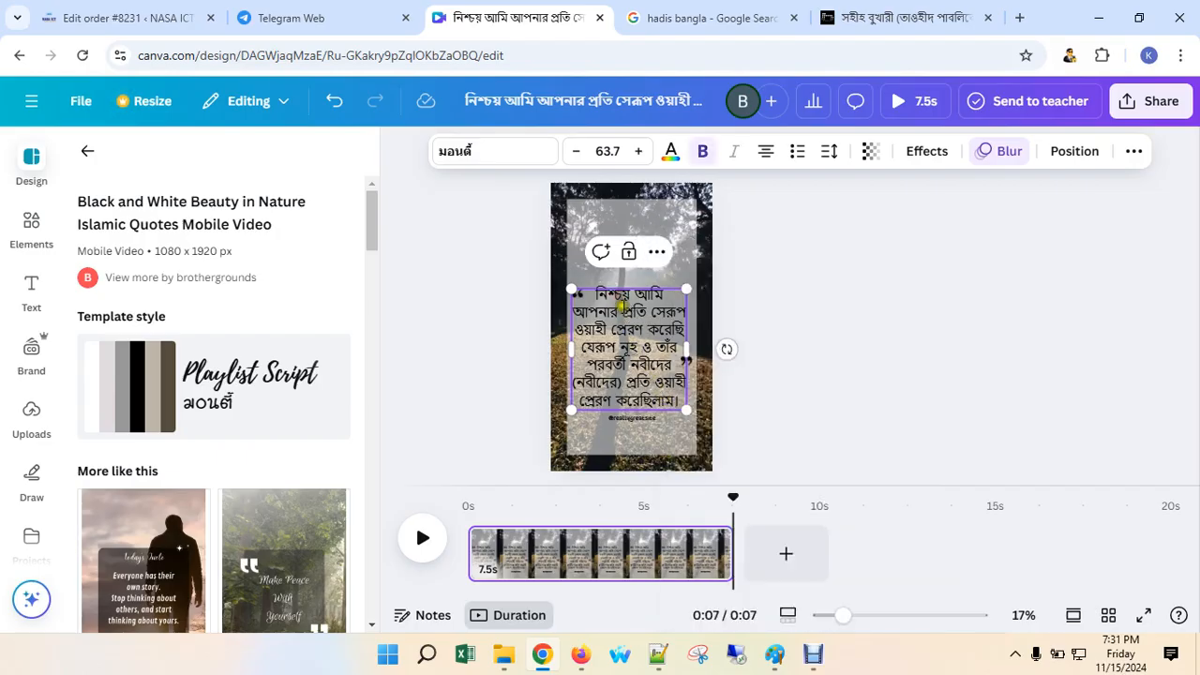
mouse_move(686, 289)
left_mouse_down()
mouse_move(709, 269)
mouse_move(701, 284)
mouse_move(691, 272)
mouse_move(683, 297)
left_mouse_up()
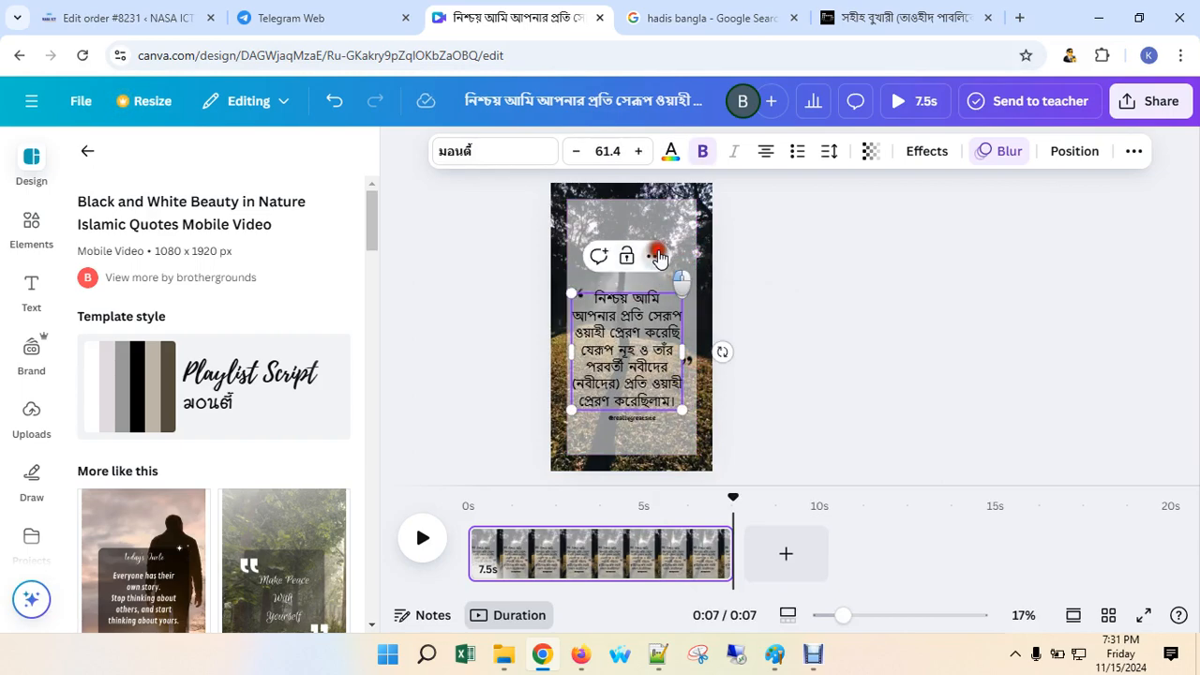
left_click(656, 256)
scroll(803, 529, "down", 3)
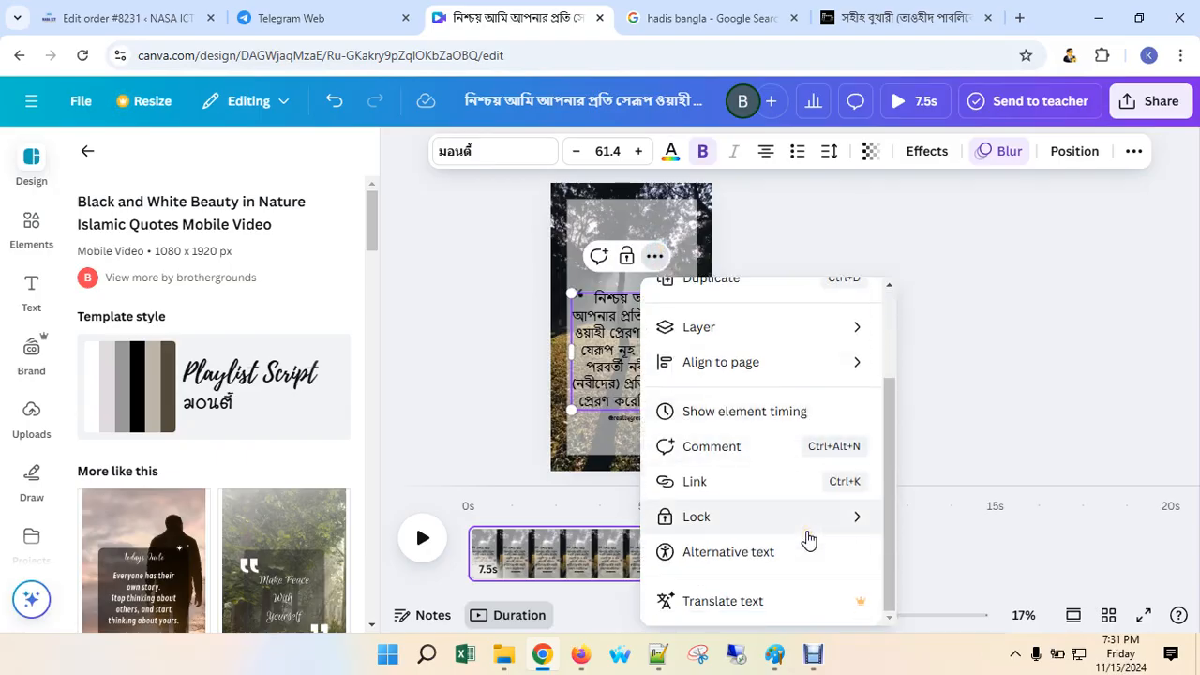
left_click(928, 320)
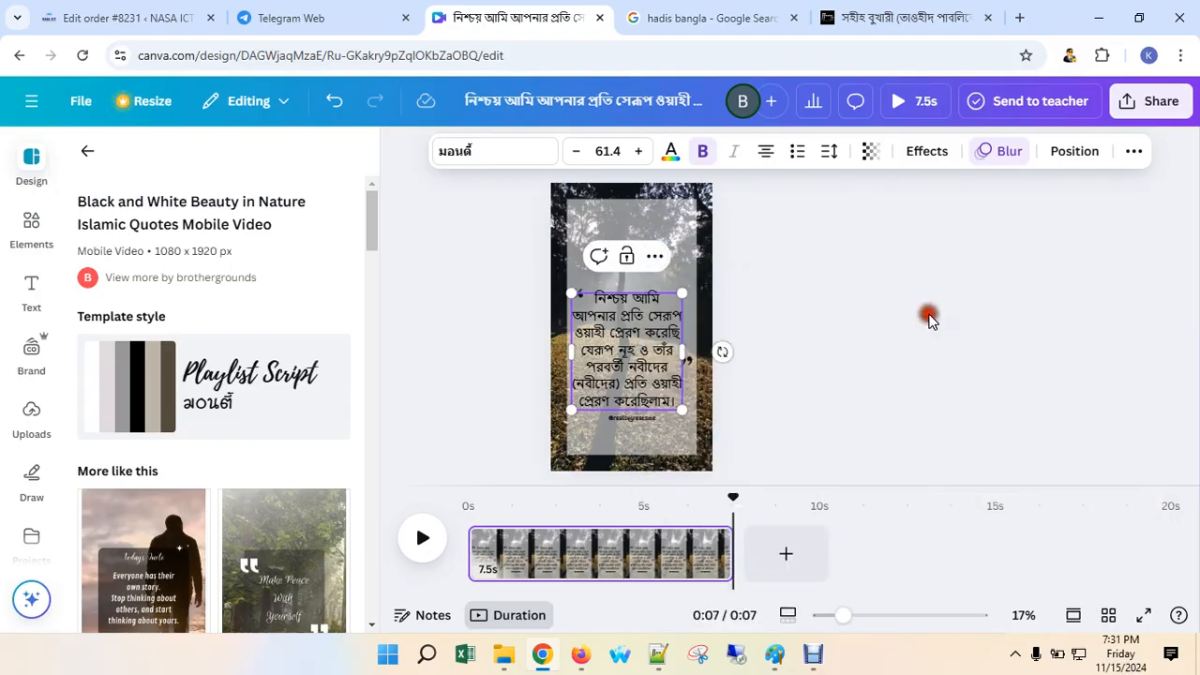
Enlarge the verse text box within the panel, bringing the font size to 66.8.
left_click(604, 385)
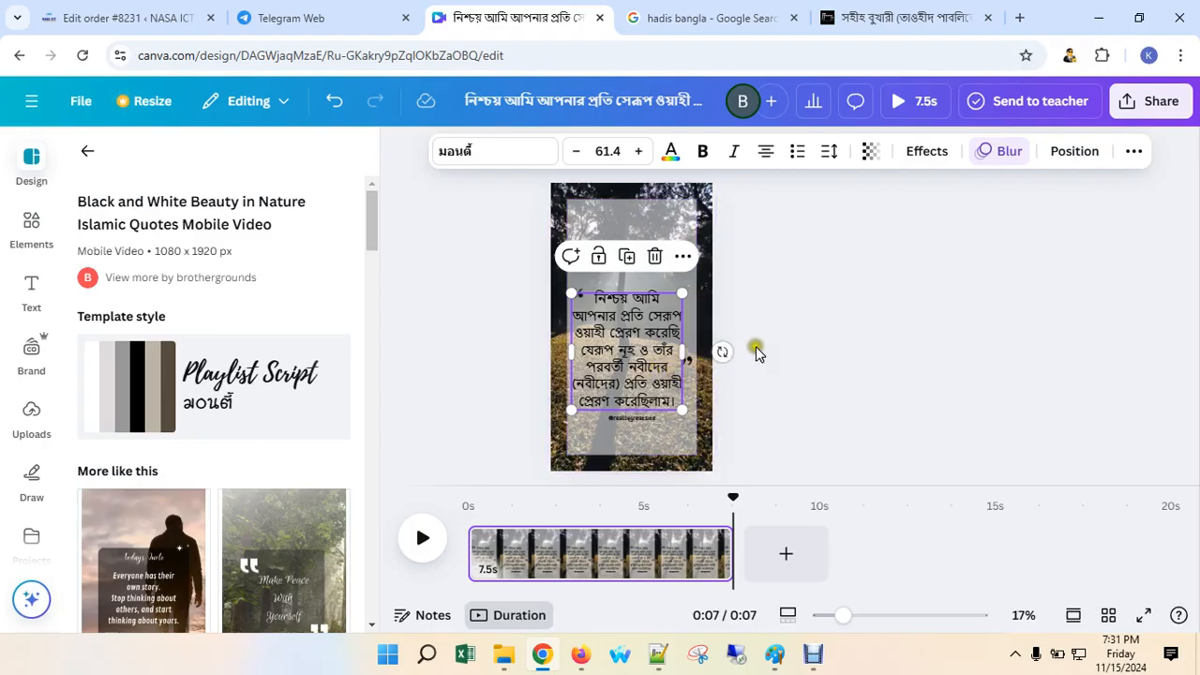
left_click_drag(683, 294, 685, 283)
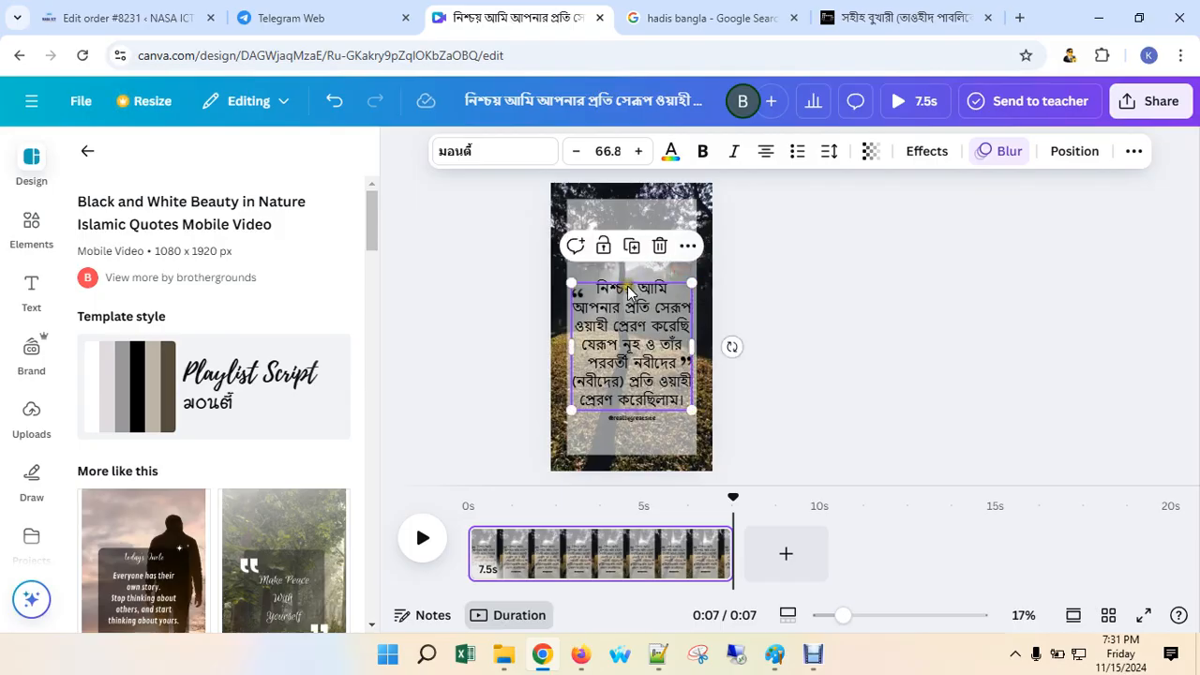
left_click(590, 284)
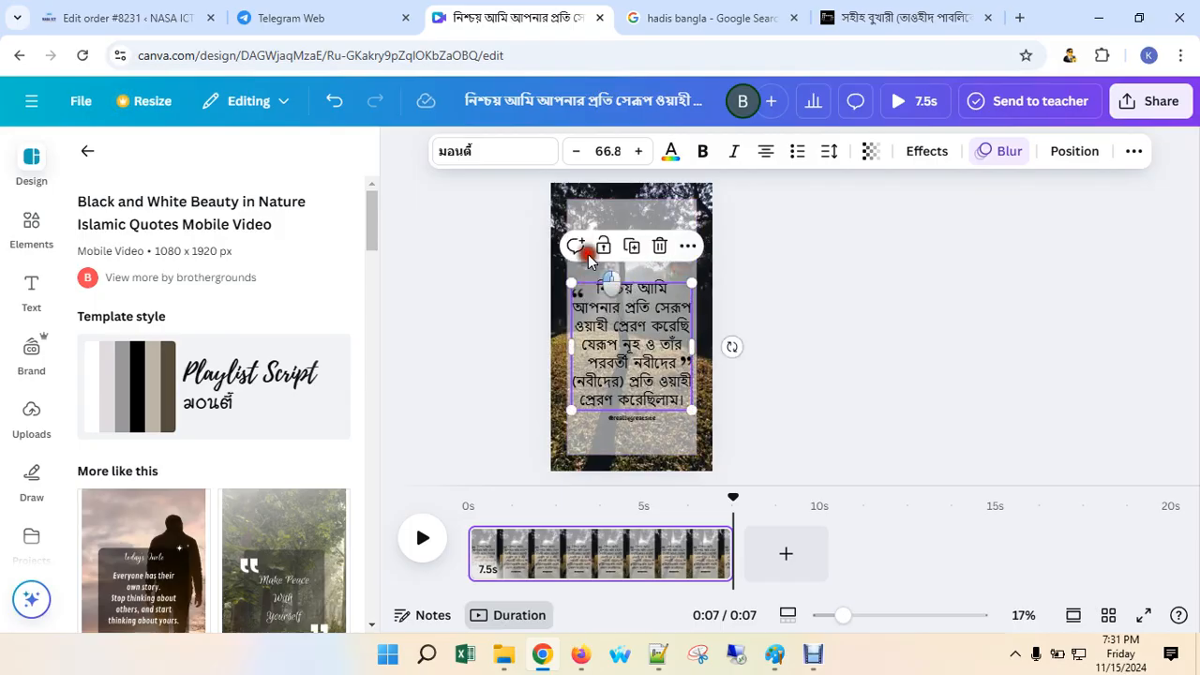
Move the verse text box aside and delete the closing and opening quotation mark graphics around it.
left_click(616, 411)
left_click_drag(616, 412, 540, 431)
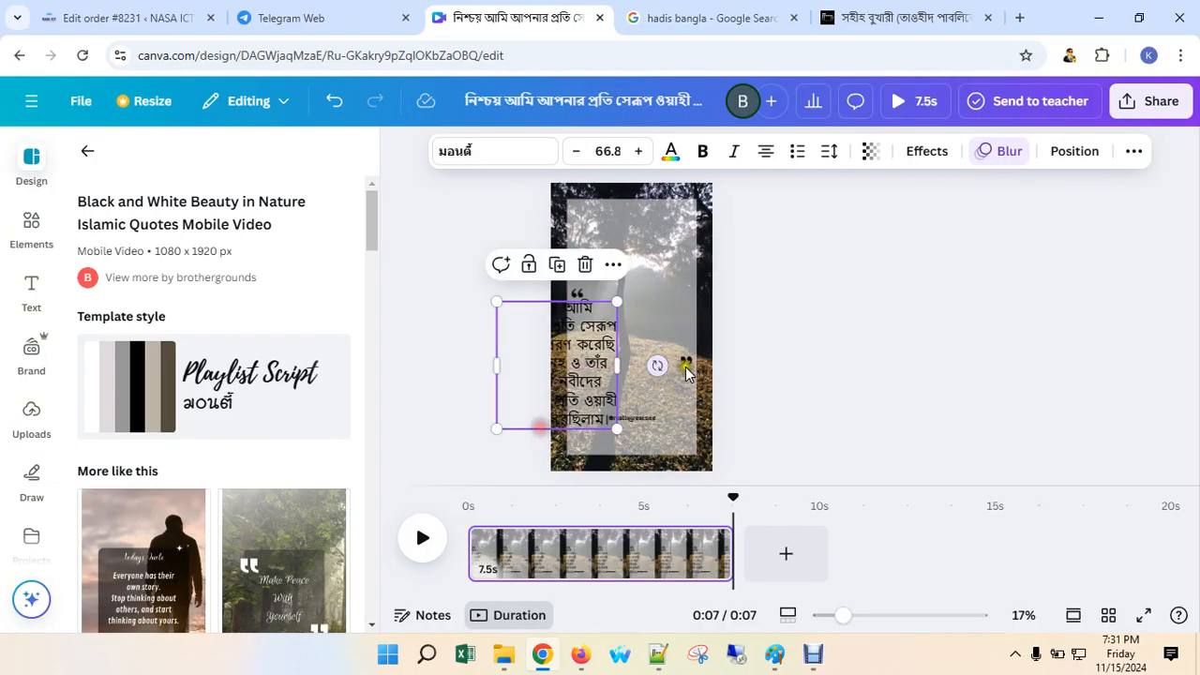
left_click(686, 368)
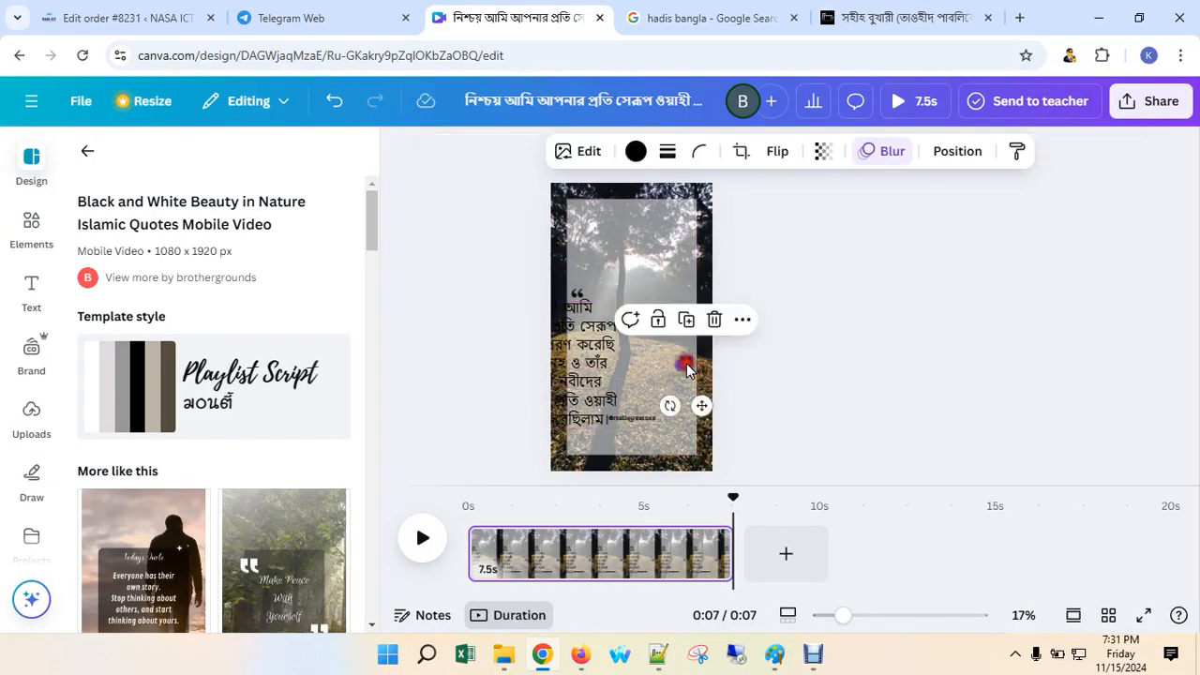
left_click(711, 317)
left_click(579, 299)
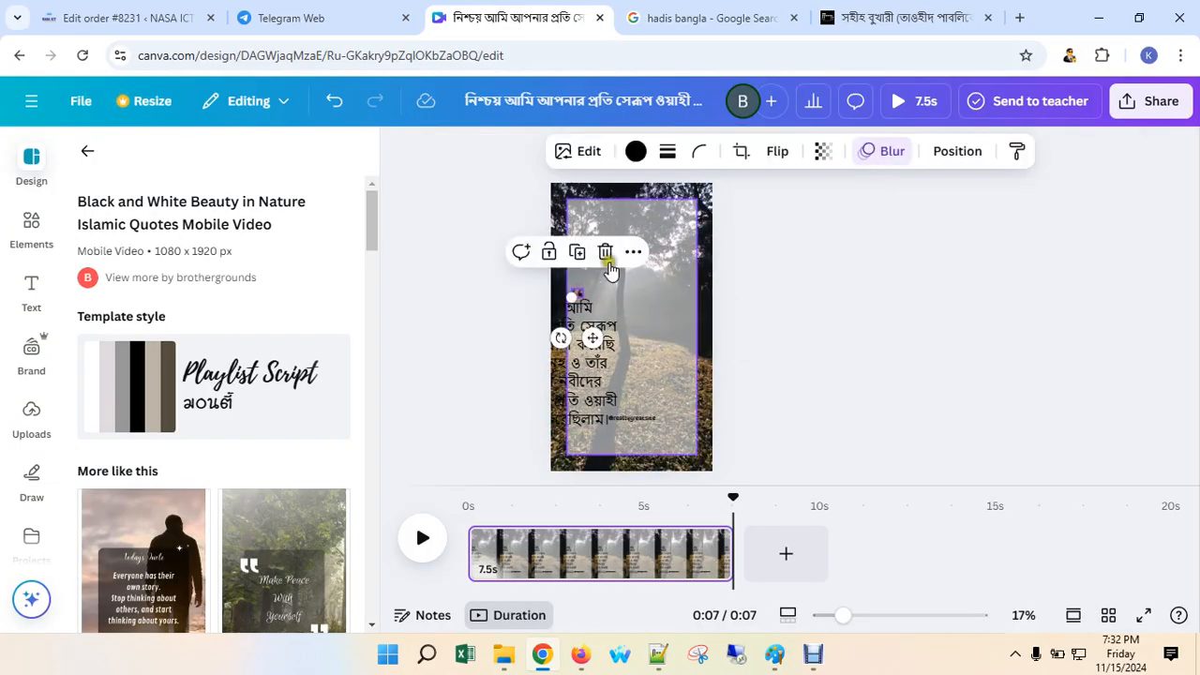
Move the verse text box back onto the panel, centered and clear above the small website handle line.
left_click(587, 351)
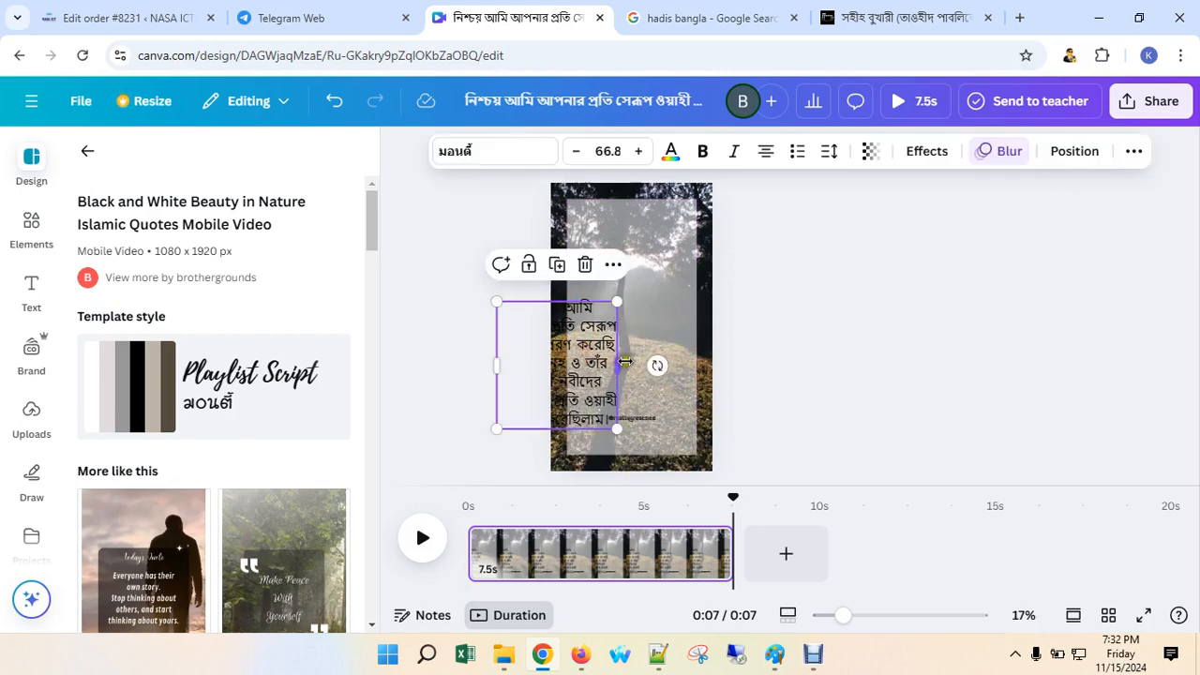
left_click_drag(595, 299, 632, 295)
left_click_drag(582, 428, 659, 388)
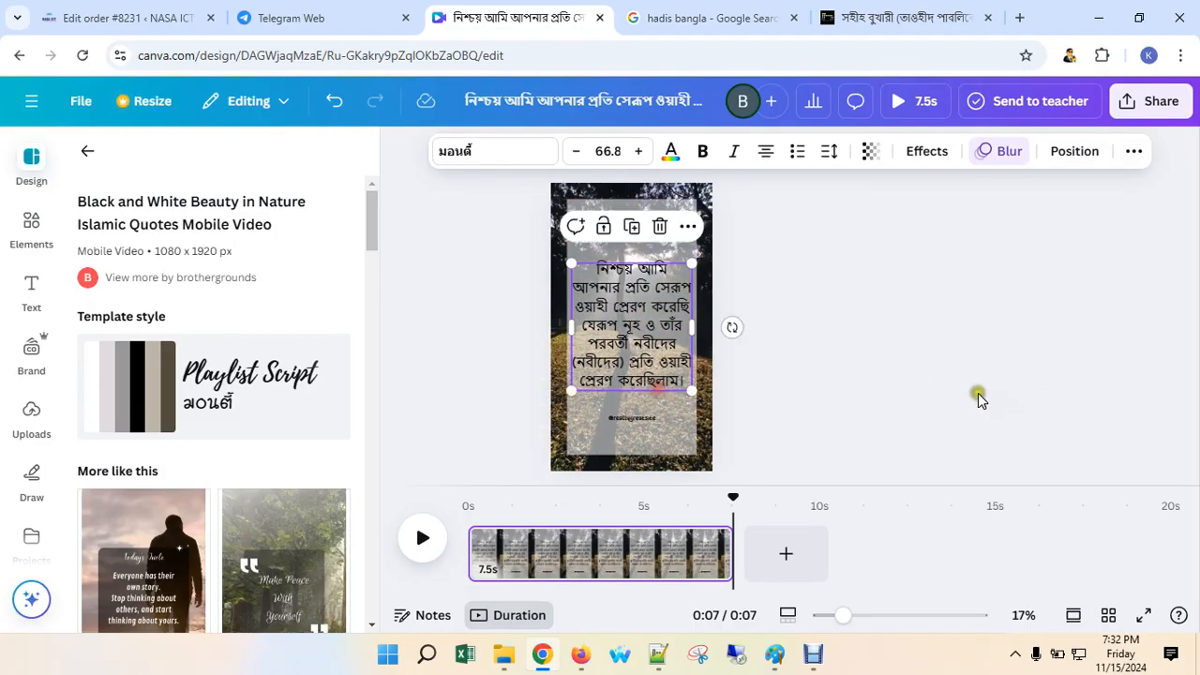
Copy the surah reference "(সূরাহ্ আন-নিসা ৪/১৬৩)" that follows the verse on the HadithBD page.
left_click(628, 418)
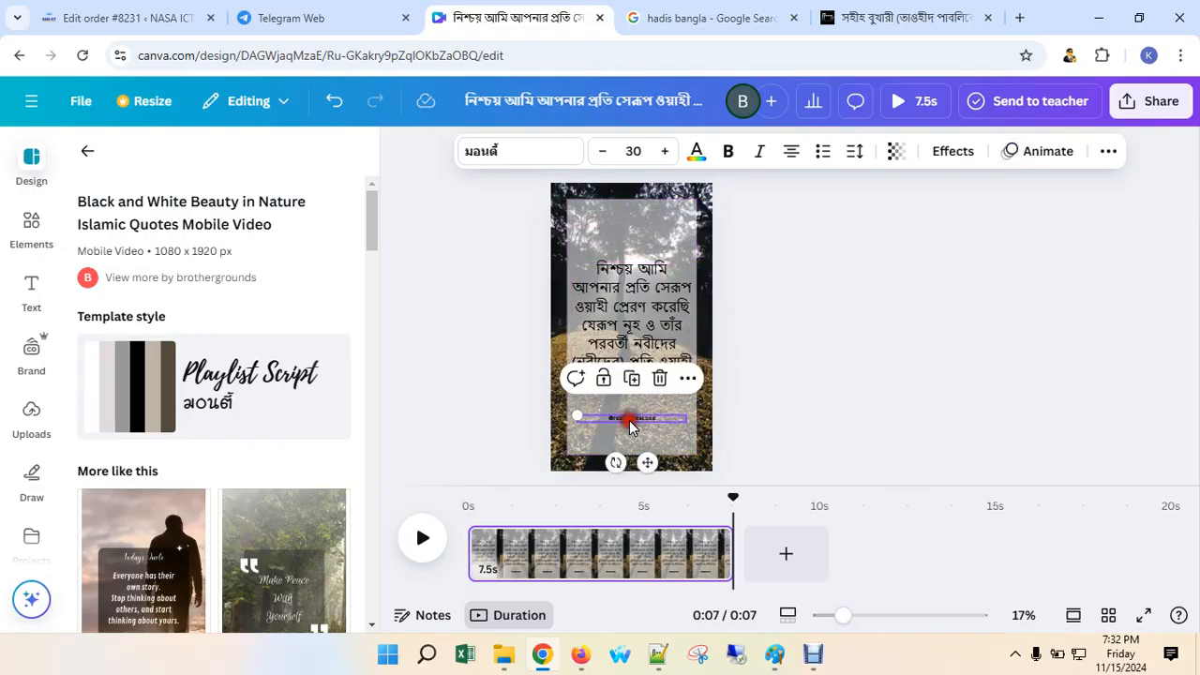
left_click(886, 18)
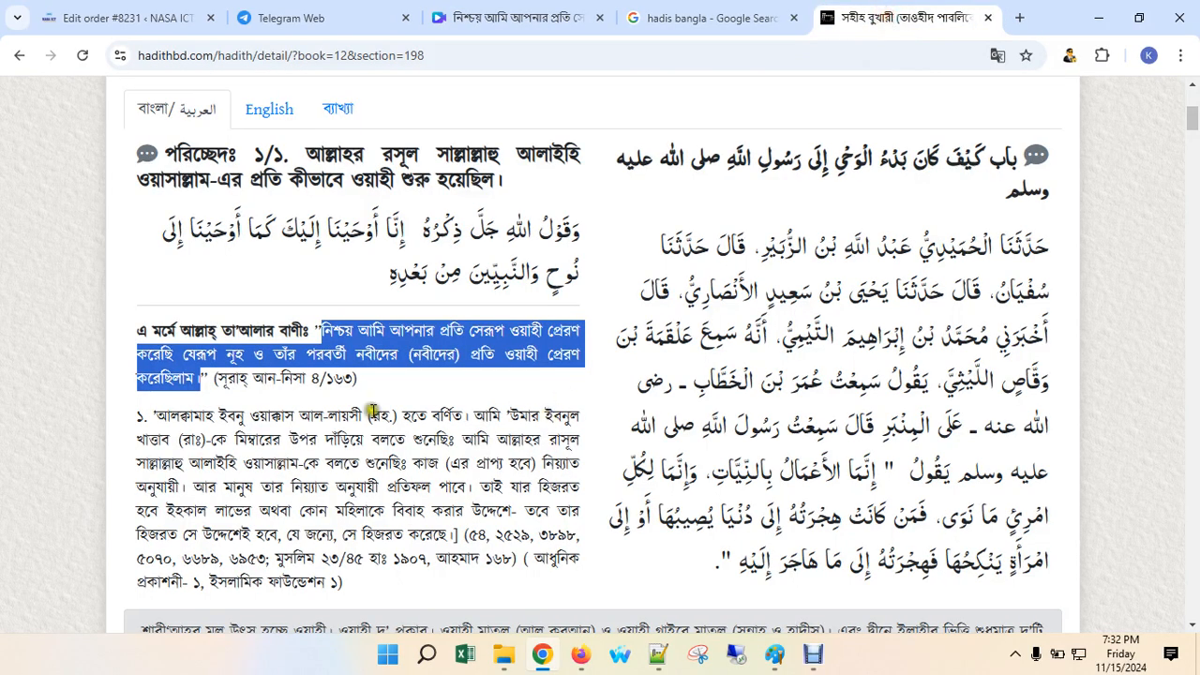
left_click_drag(368, 384, 215, 383)
key("ctrl+c")
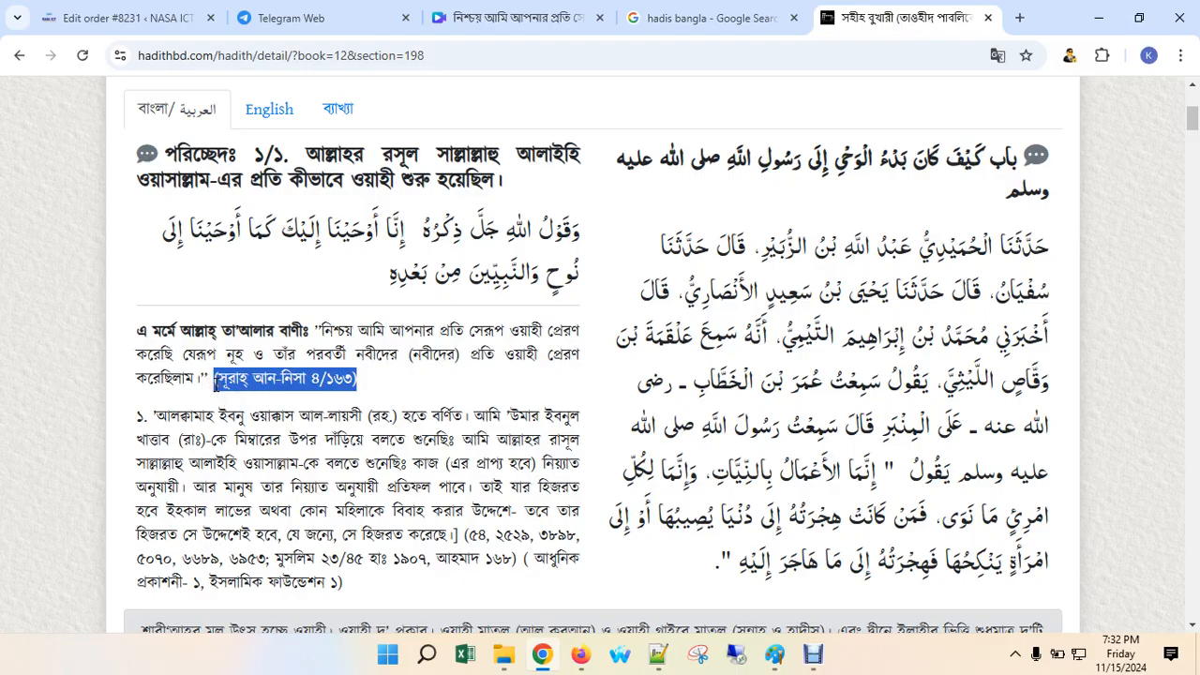
Return to the Canva design and replace the website handle below the verse with the copied surah reference.
left_click(535, 17)
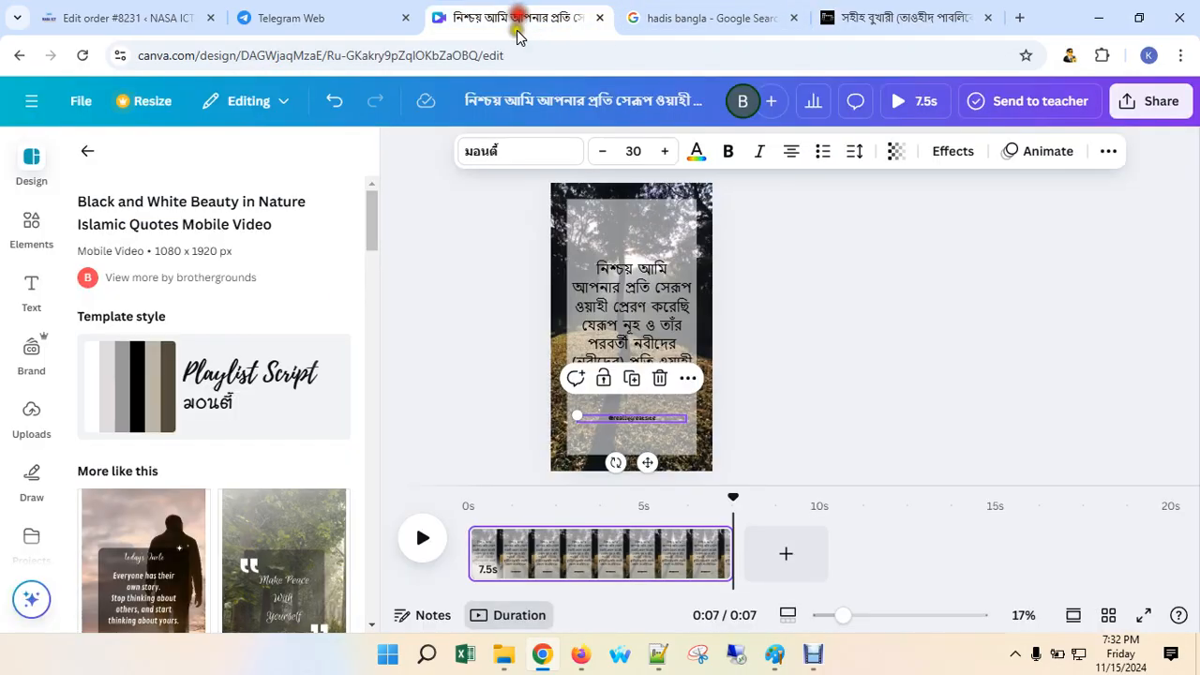
double_click(617, 422)
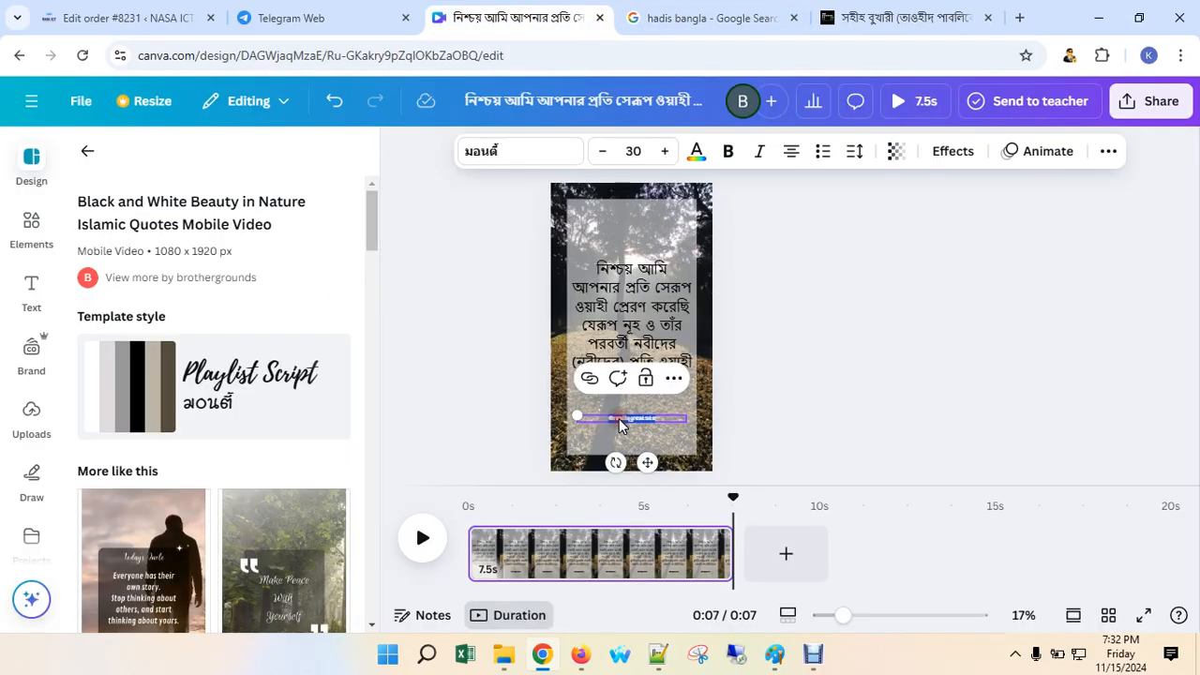
key("ctrl+v")
left_click(694, 463)
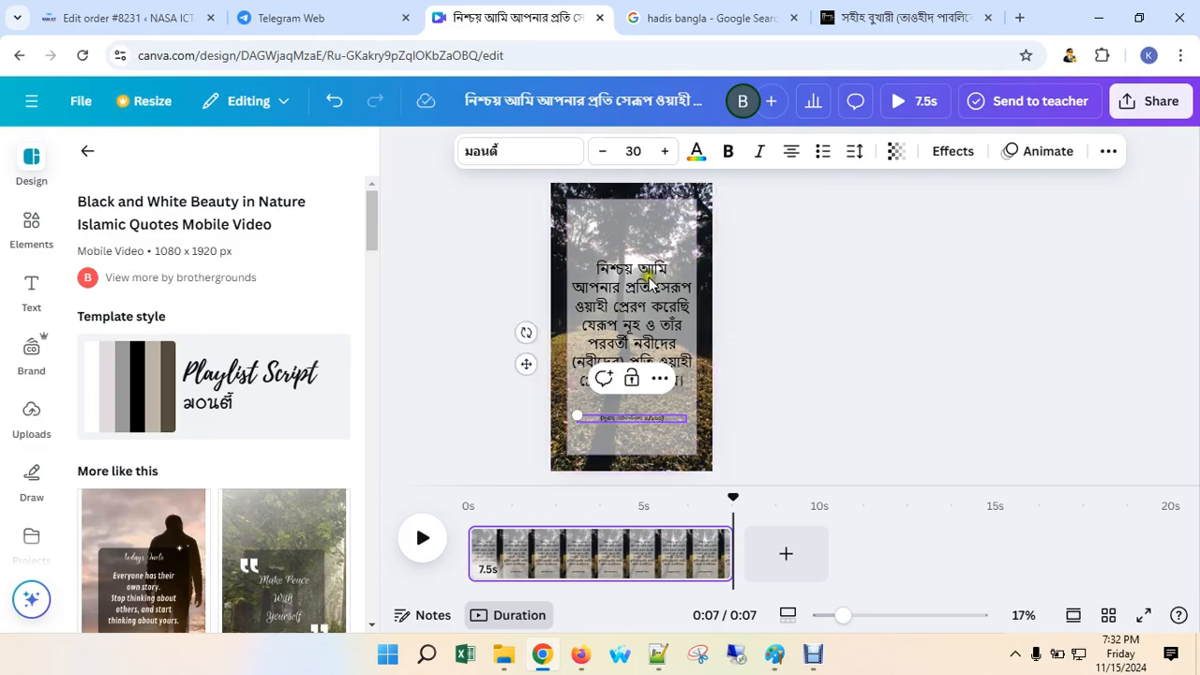
Increase the surah reference's font size to 66.
left_click(665, 152)
left_click(665, 151)
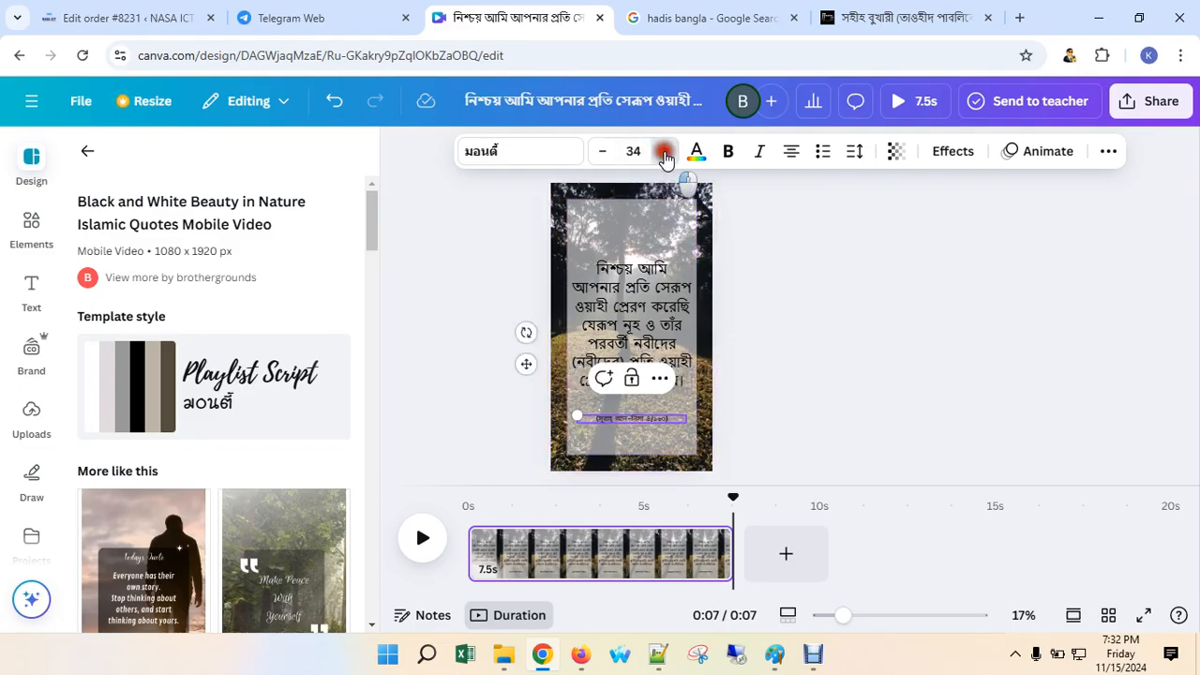
left_click(665, 152)
left_click(665, 152)
left_click(664, 151)
left_click(665, 152)
left_click(665, 152)
left_click(664, 153)
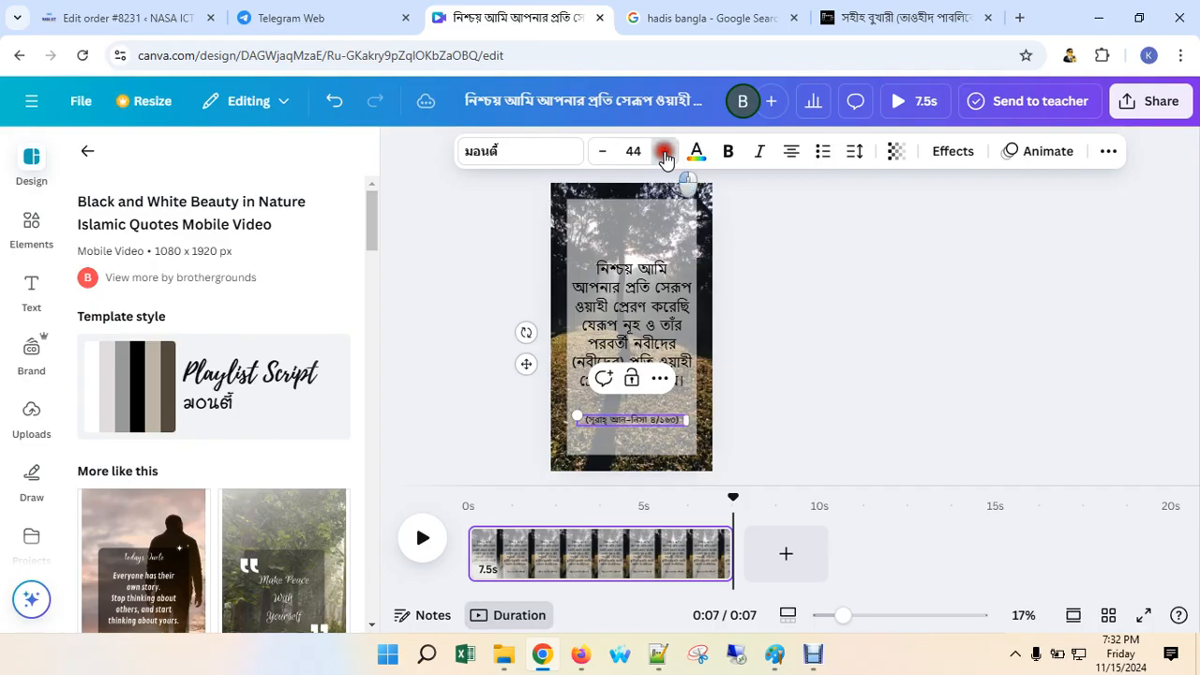
left_click(664, 153)
left_click(664, 152)
left_click(665, 153)
left_click(665, 153)
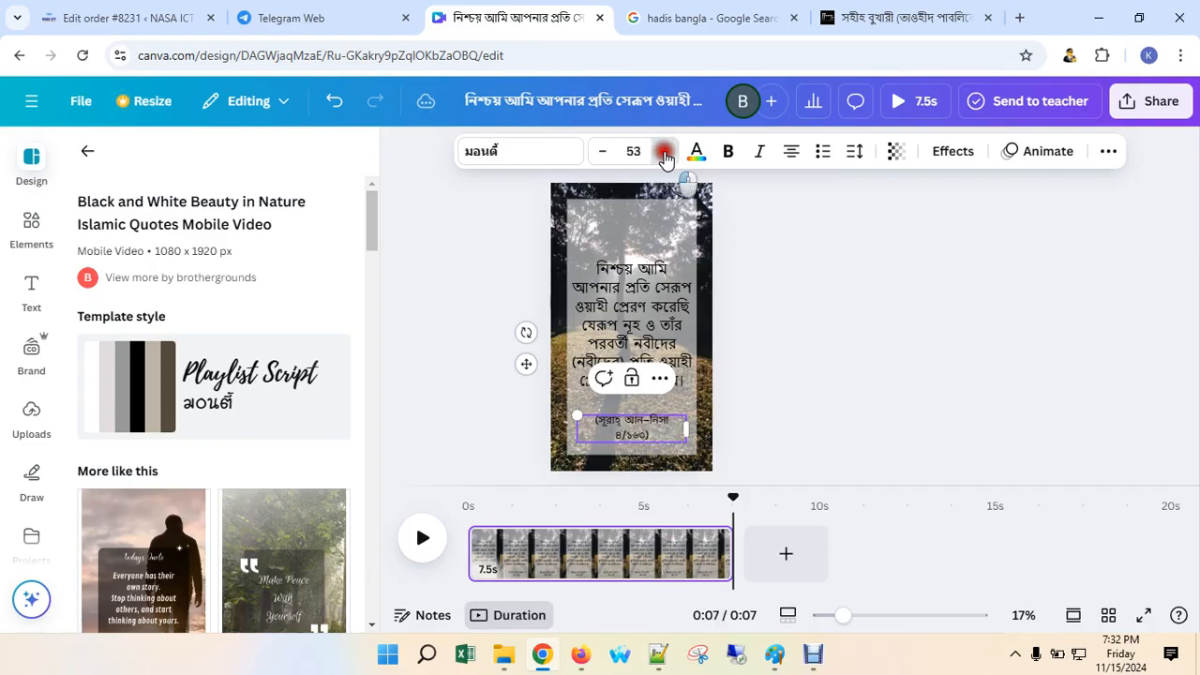
left_click(664, 153)
left_click(665, 152)
left_click(664, 153)
left_click(664, 153)
left_click(664, 153)
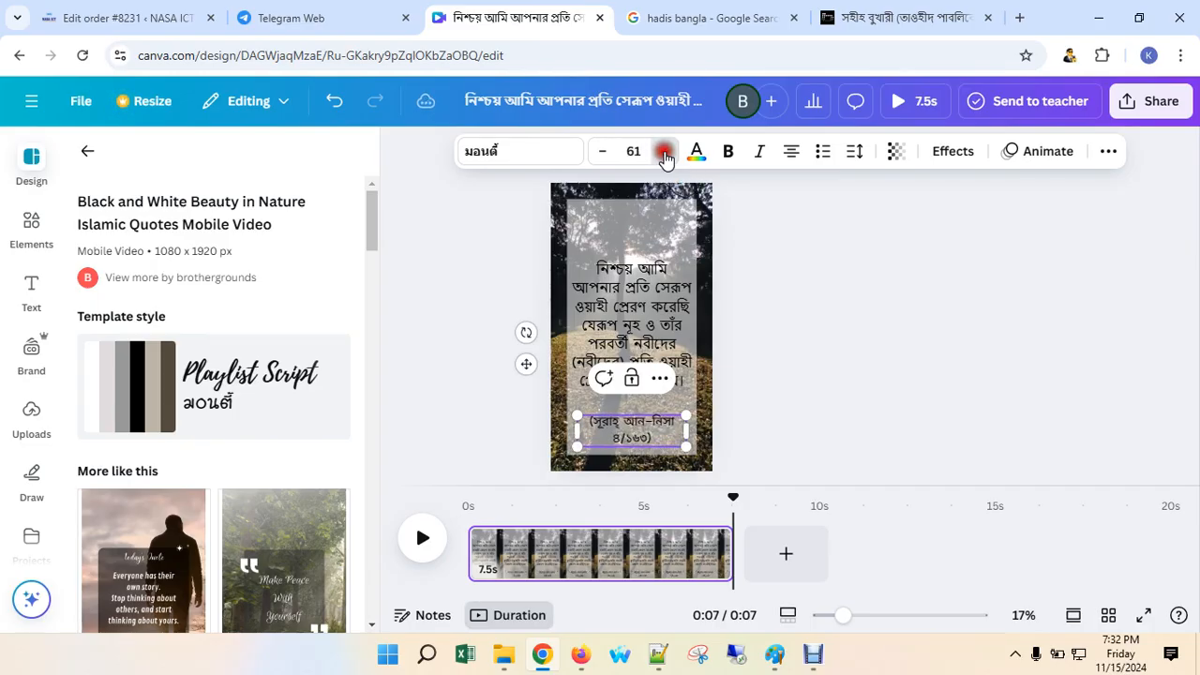
left_click(664, 152)
left_click(665, 153)
left_click(665, 153)
left_click(665, 153)
left_click(665, 153)
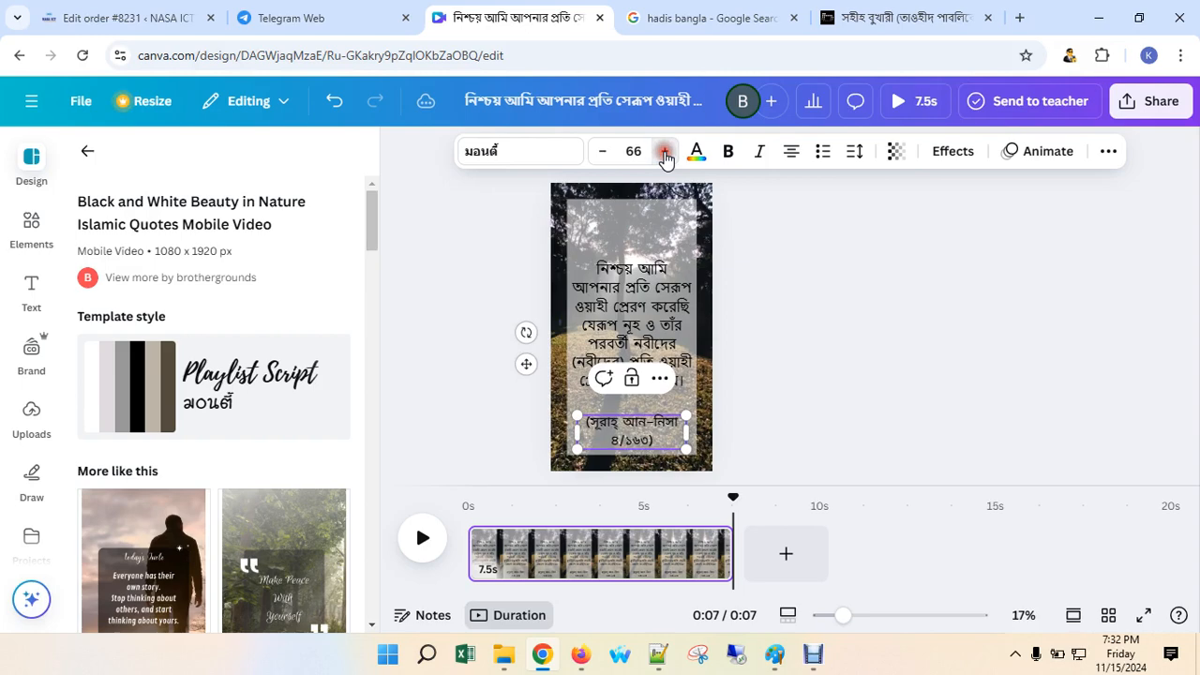
Move the verse text box higher in the panel and raise the surah reference to sit just beneath it.
left_click(635, 281)
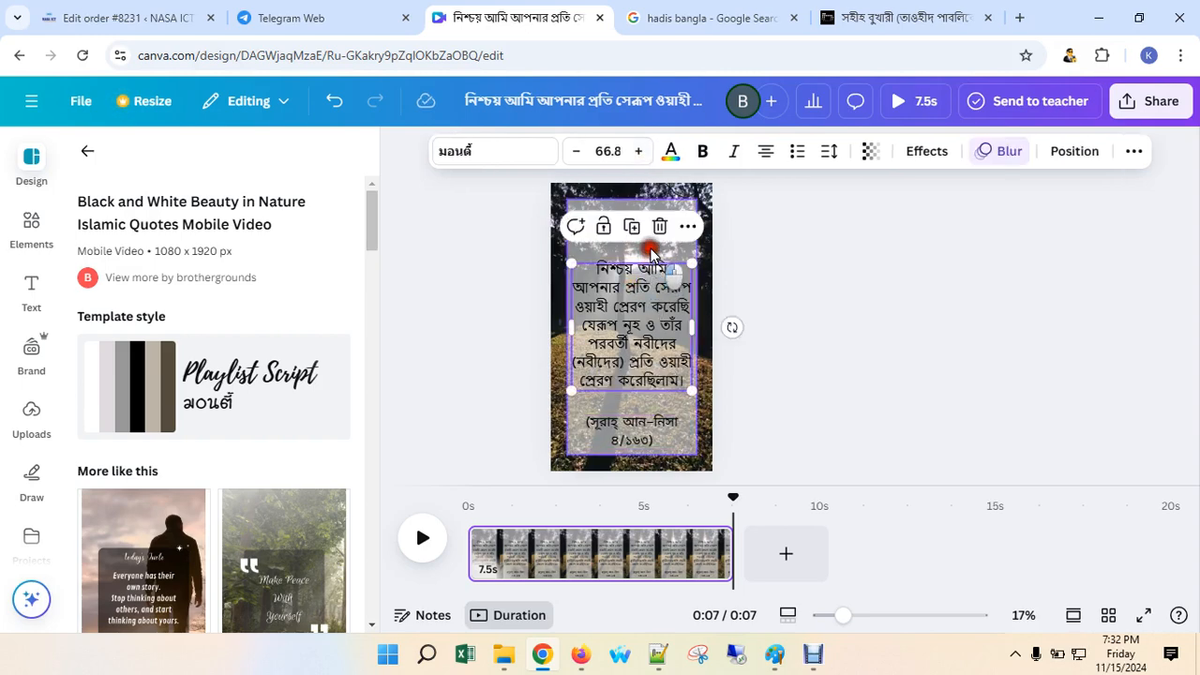
left_click_drag(625, 389, 625, 367)
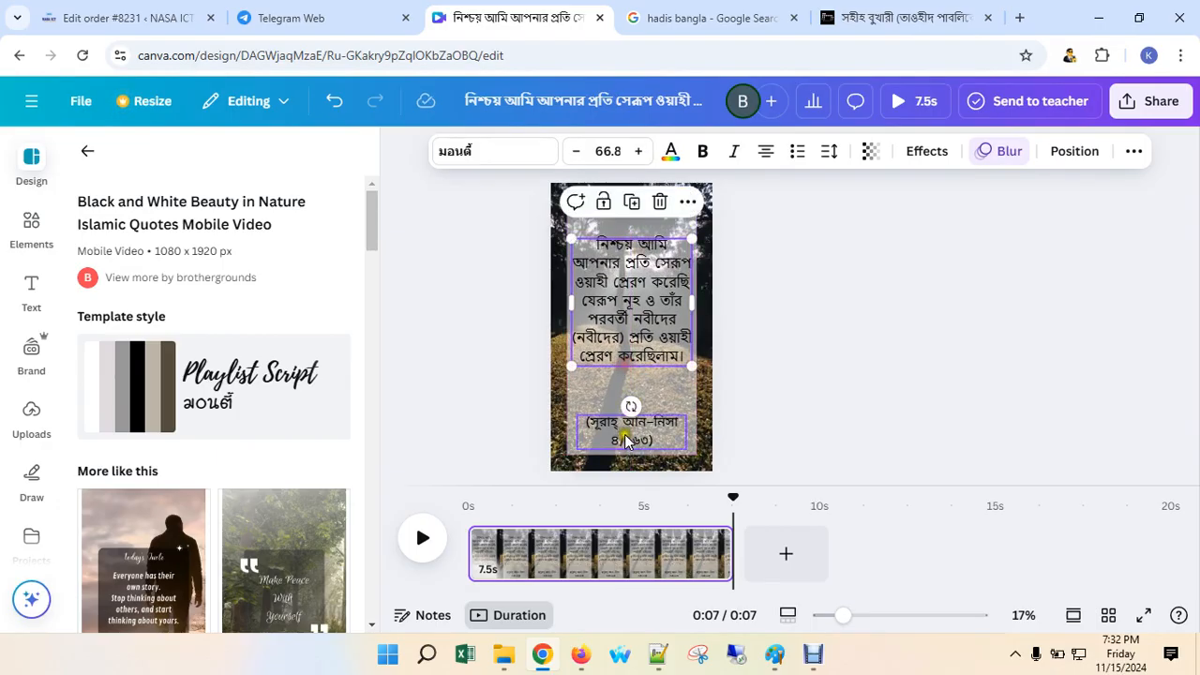
left_click(634, 448)
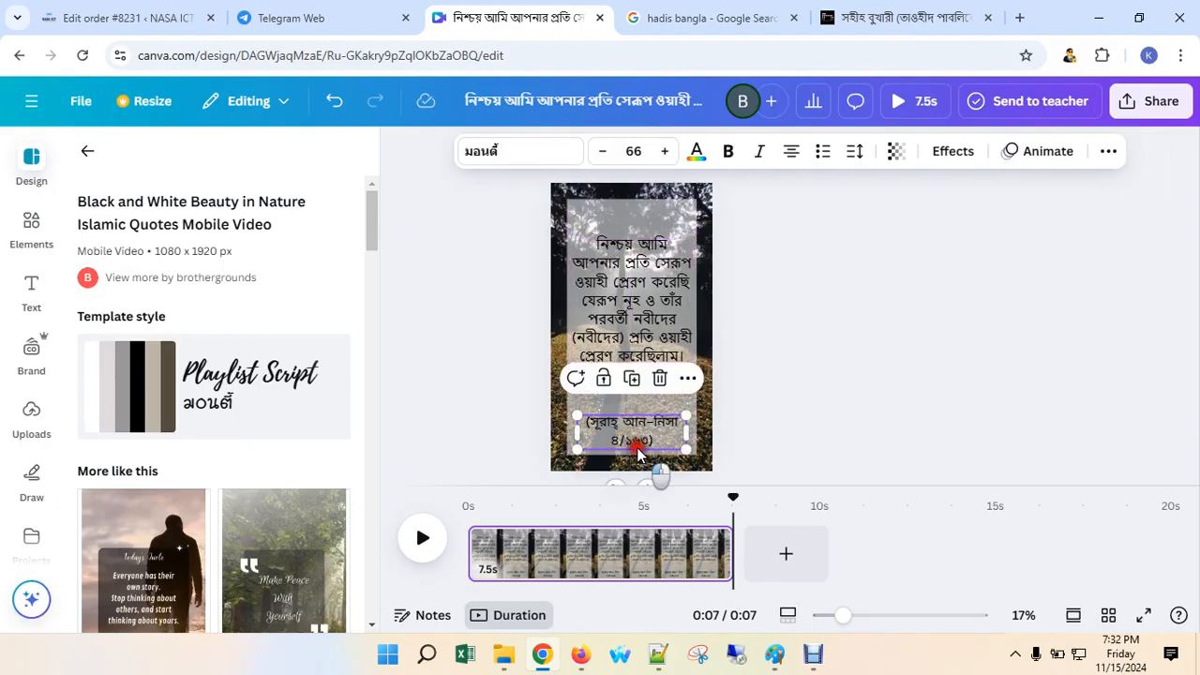
left_click_drag(637, 447, 635, 417)
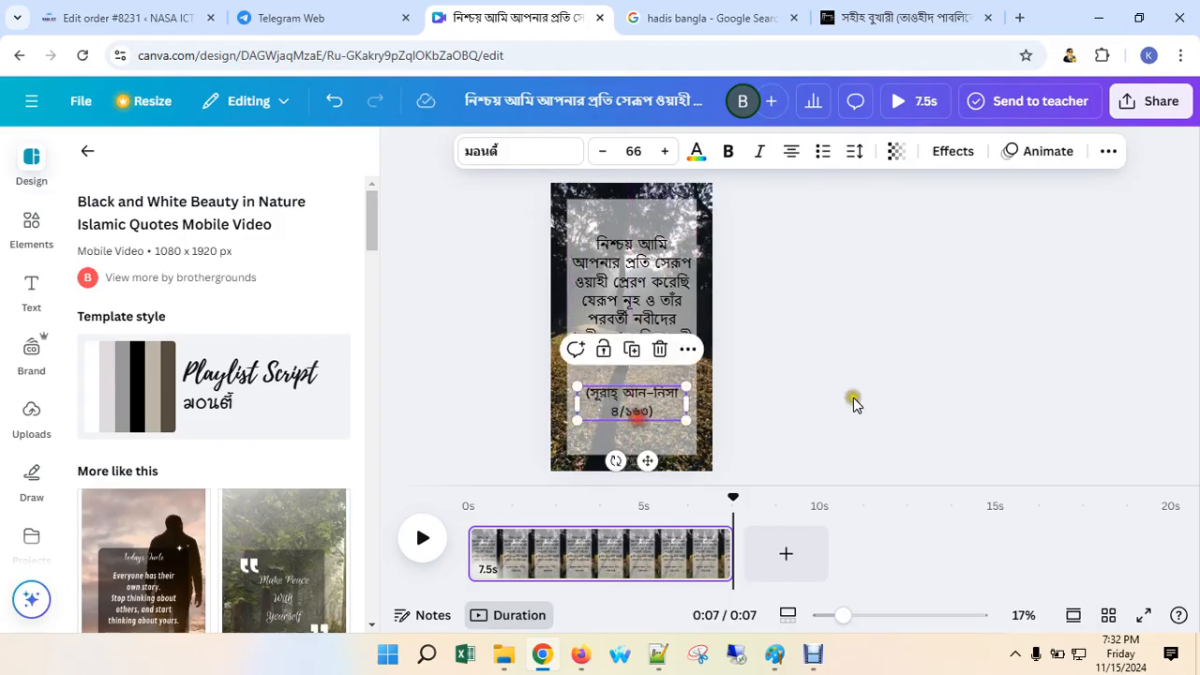
Try red, purple, dark blue, orange and green as the surah reference's text color, then set it back to black.
left_click(695, 153)
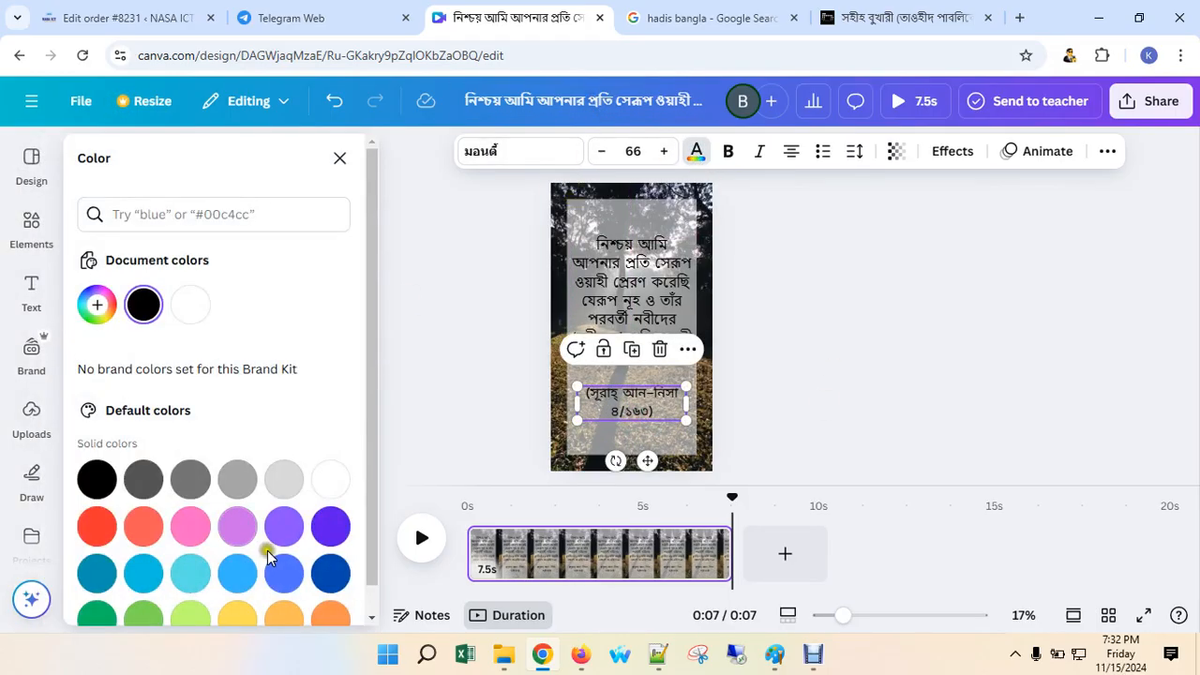
scroll(280, 549, "down", 1)
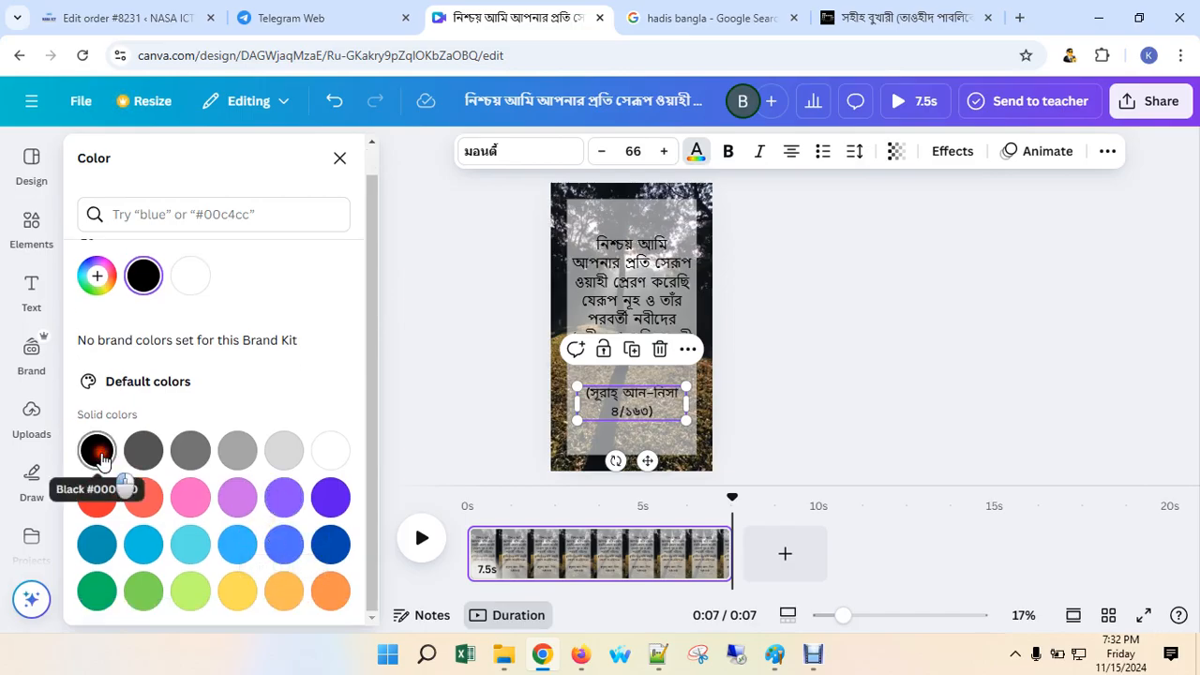
left_click(101, 456)
left_click(284, 543)
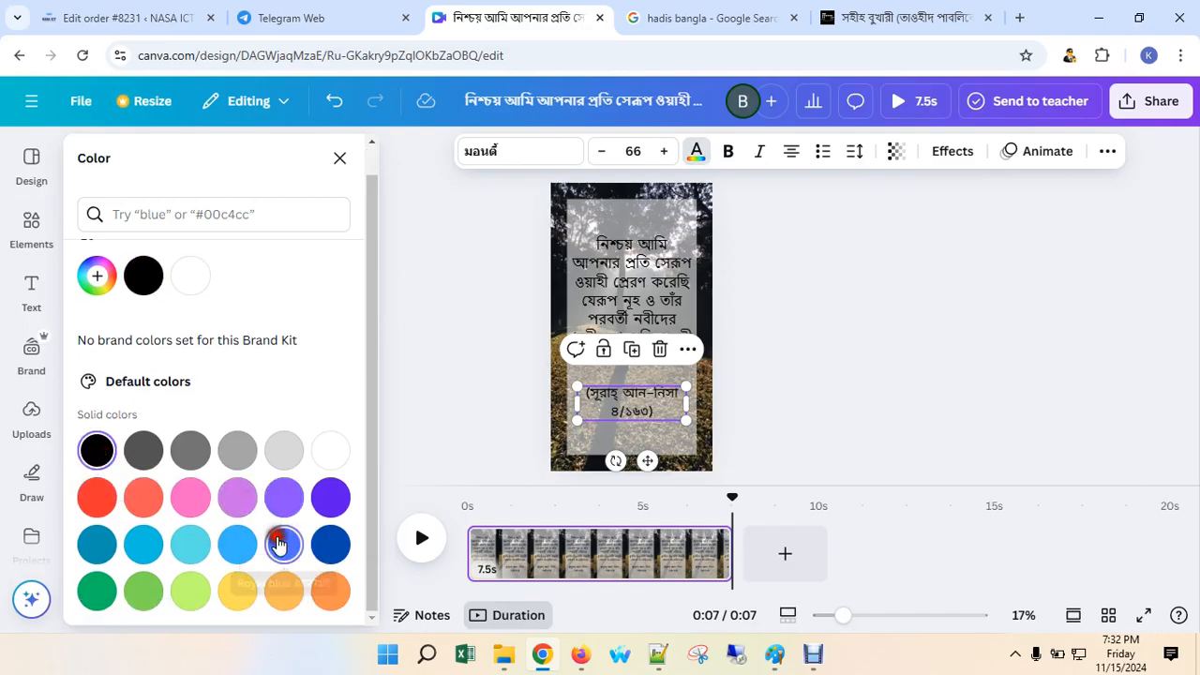
left_click(99, 500)
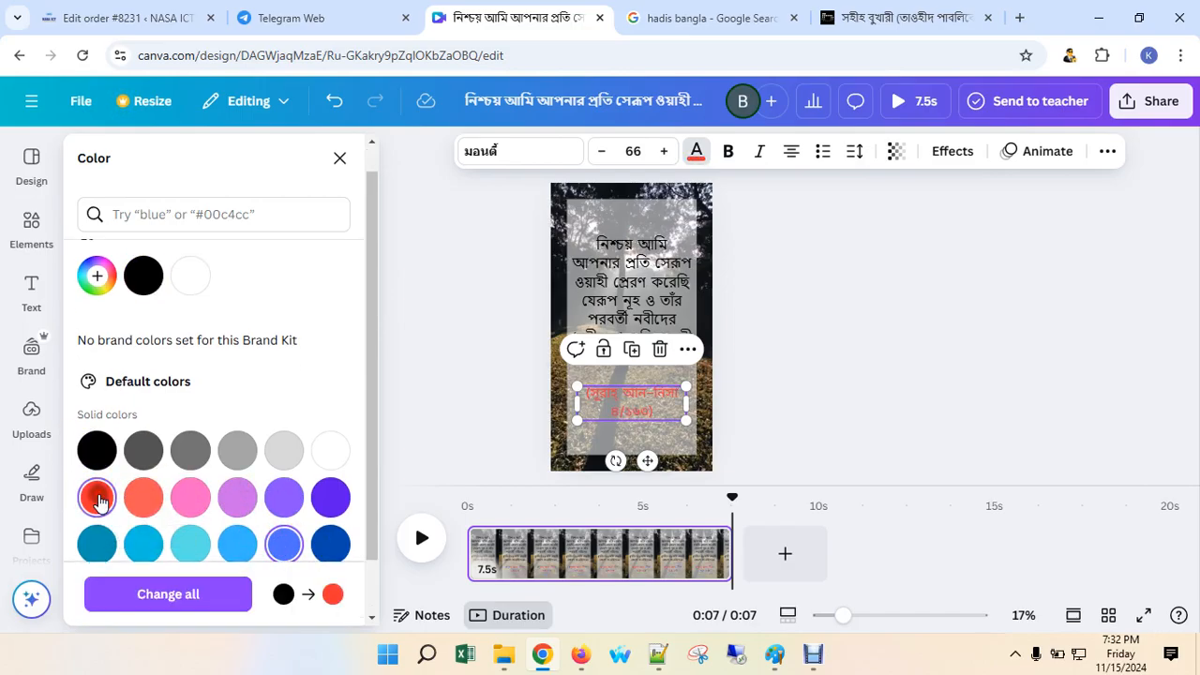
left_click(331, 497)
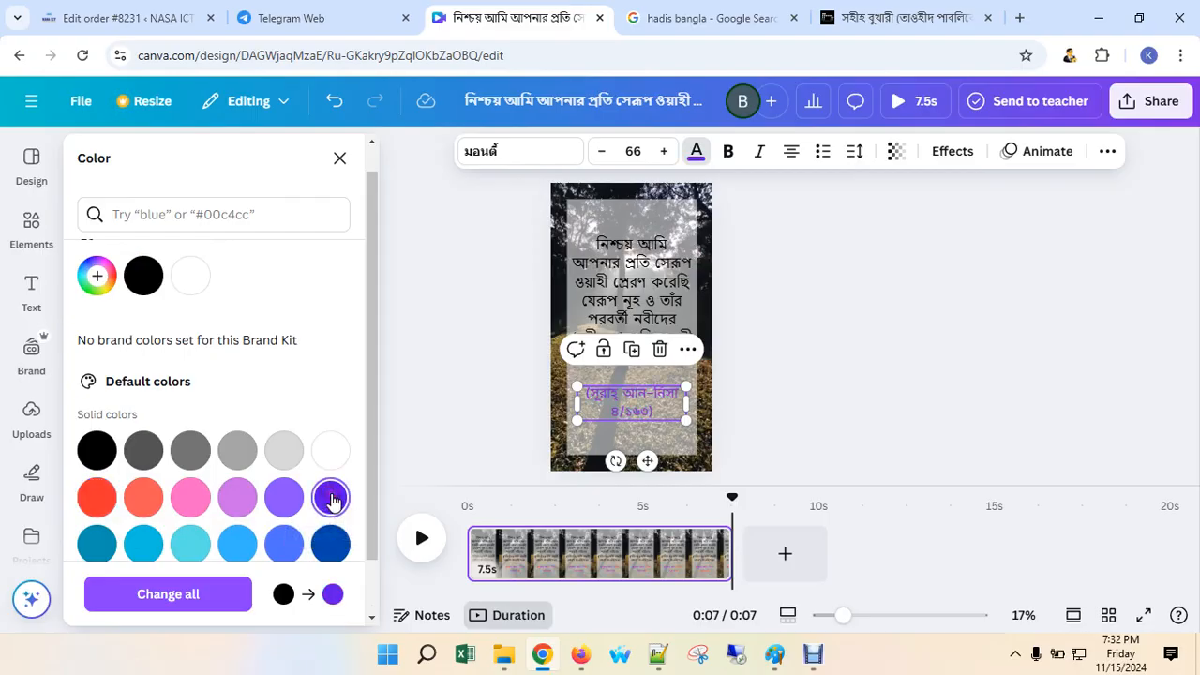
scroll(333, 500, "down", 1)
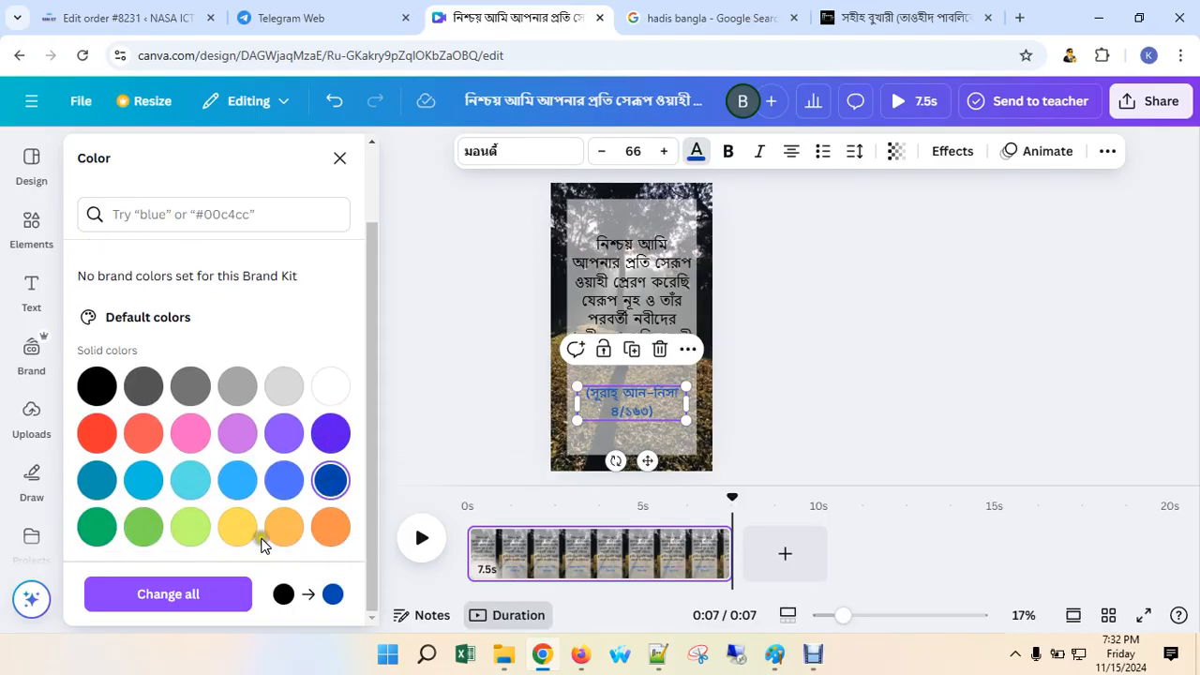
left_click(281, 528)
left_click(328, 529)
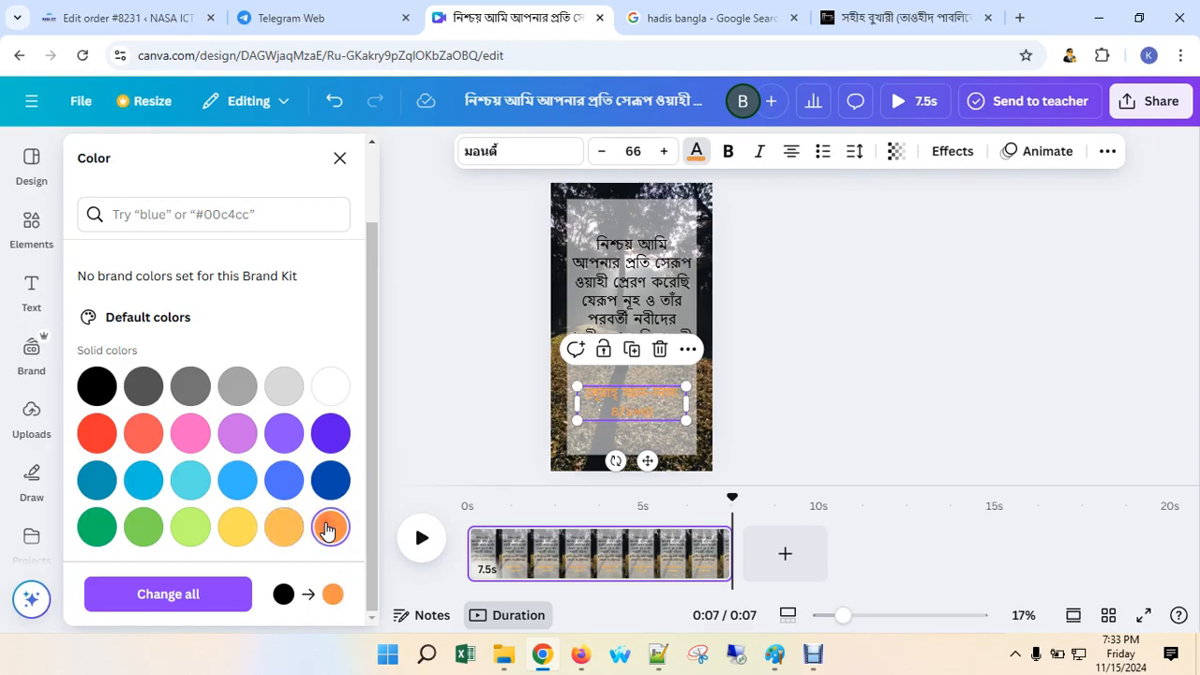
left_click(141, 534)
left_click(105, 530)
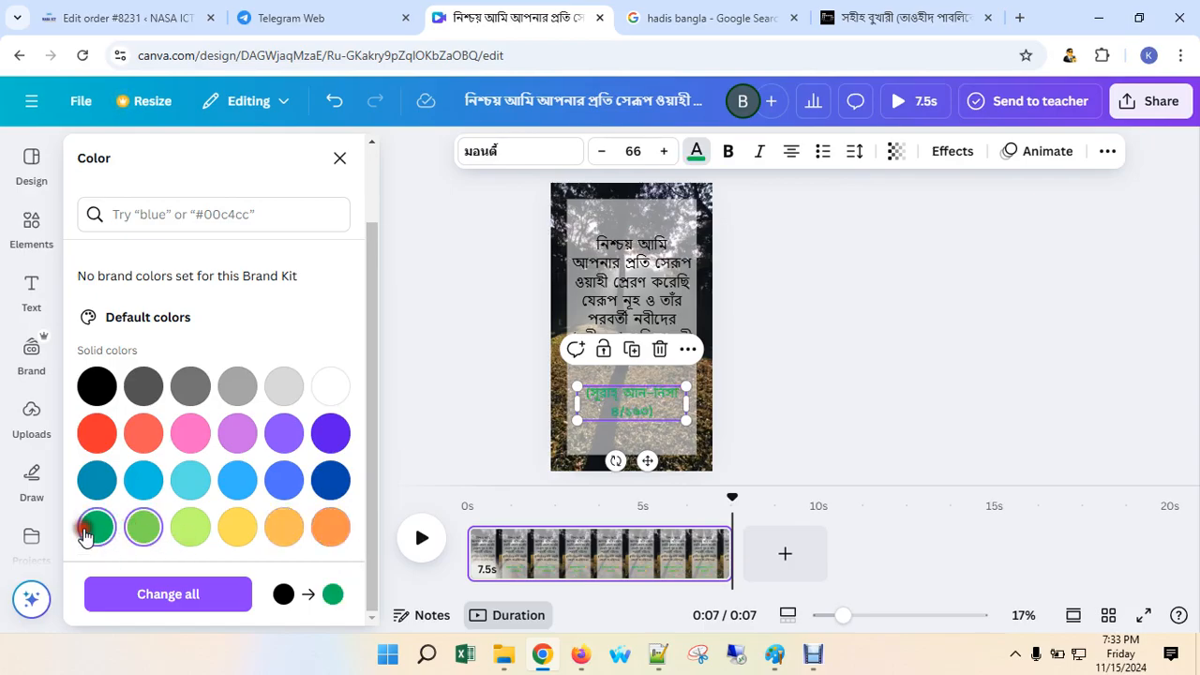
left_click(285, 593)
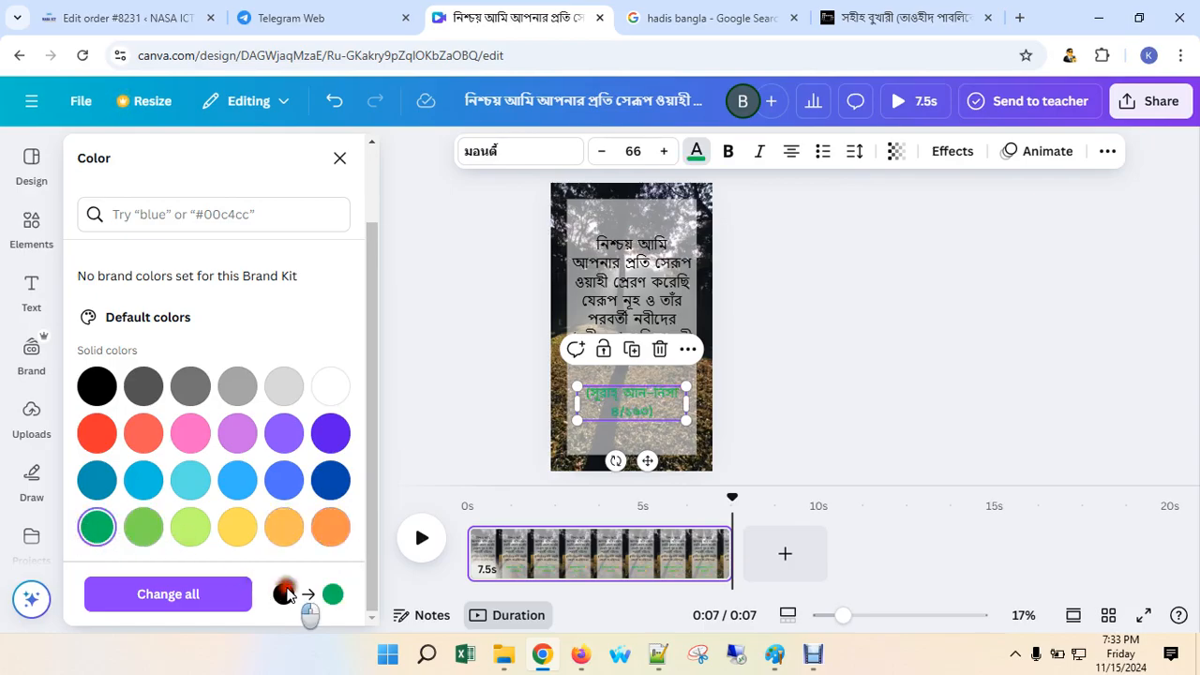
left_click(110, 385)
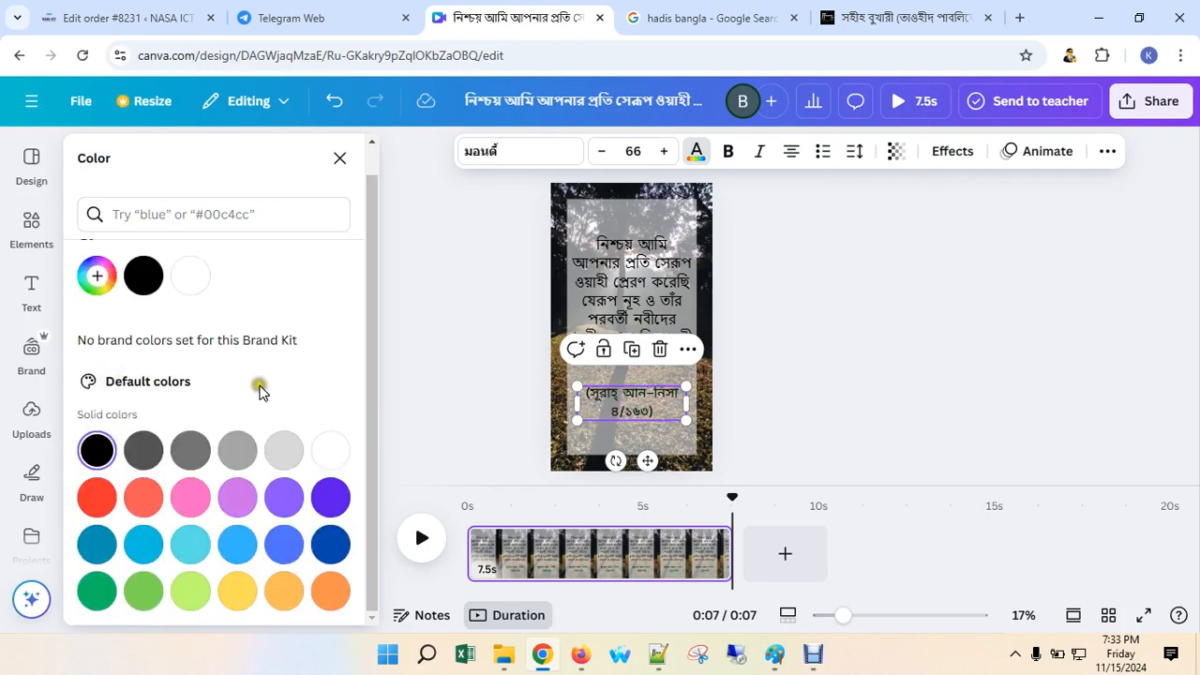
Examine the text effect styles and extra formatting options available for the verse text box.
left_click(616, 265)
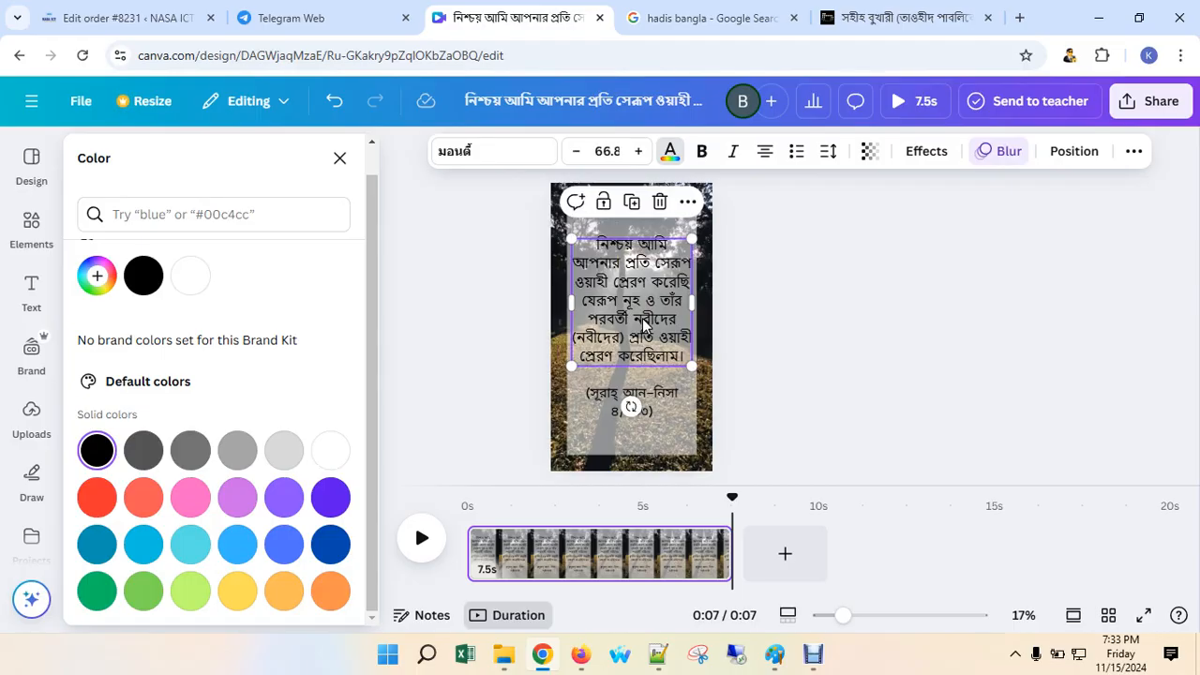
left_click(928, 152)
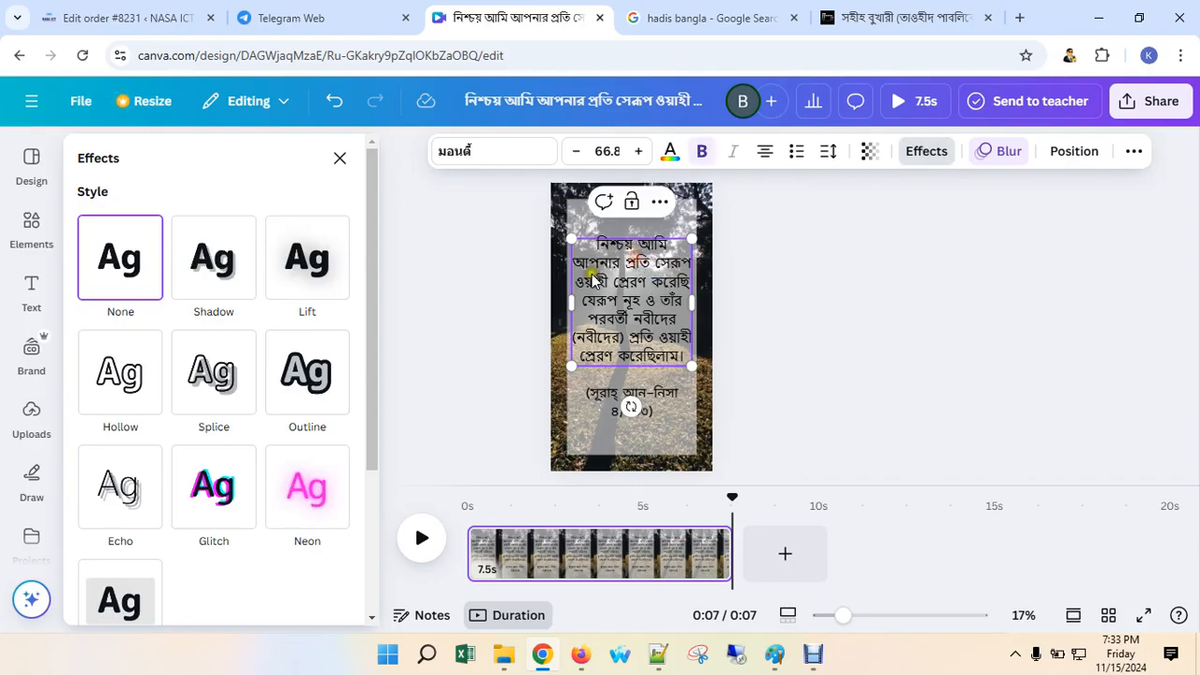
scroll(203, 405, "down", 3)
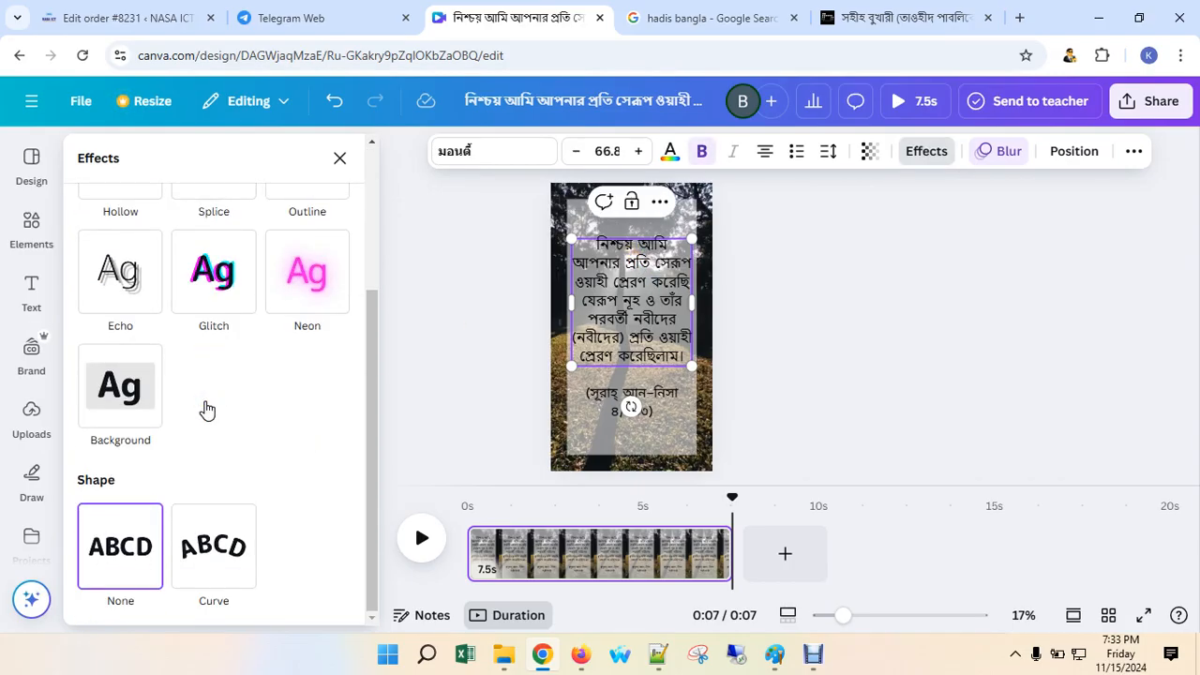
scroll(207, 410, "up", 3)
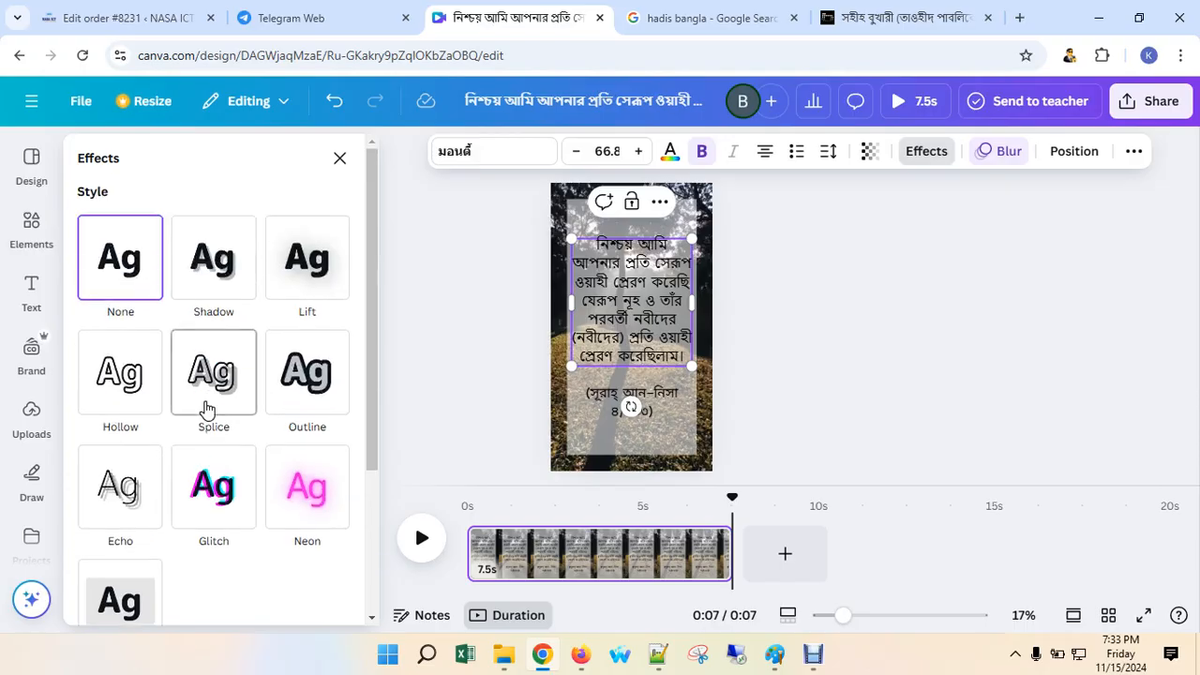
left_click(1135, 151)
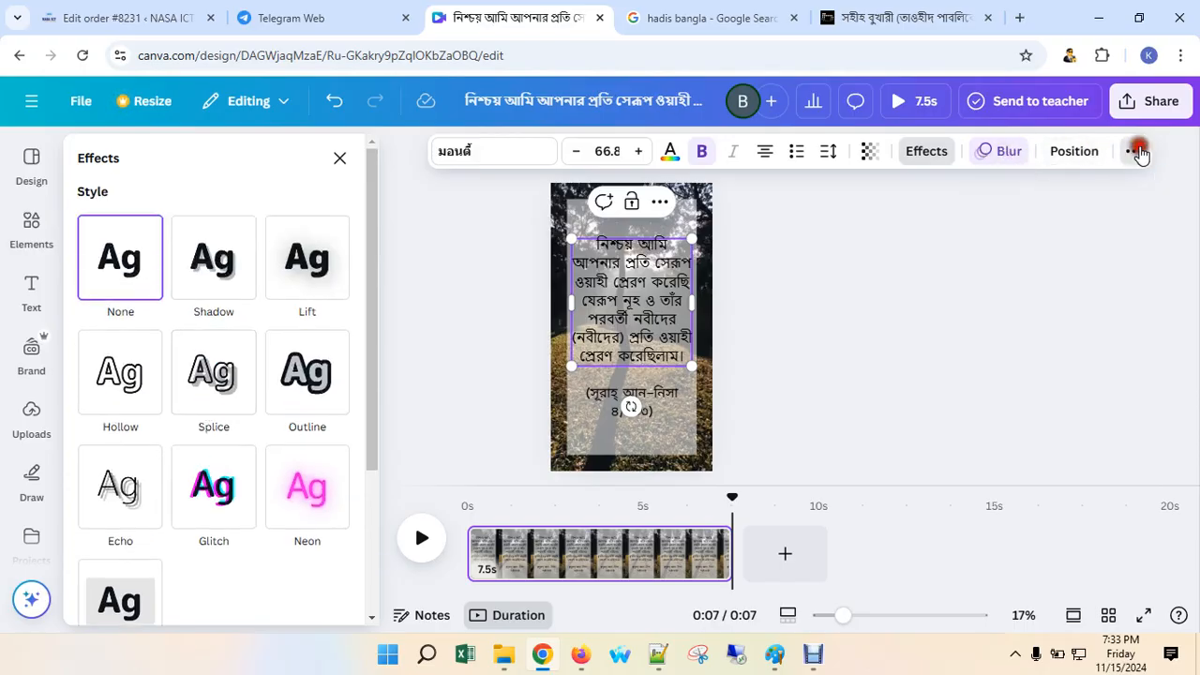
left_click(951, 202)
left_click(923, 150)
left_click(661, 310)
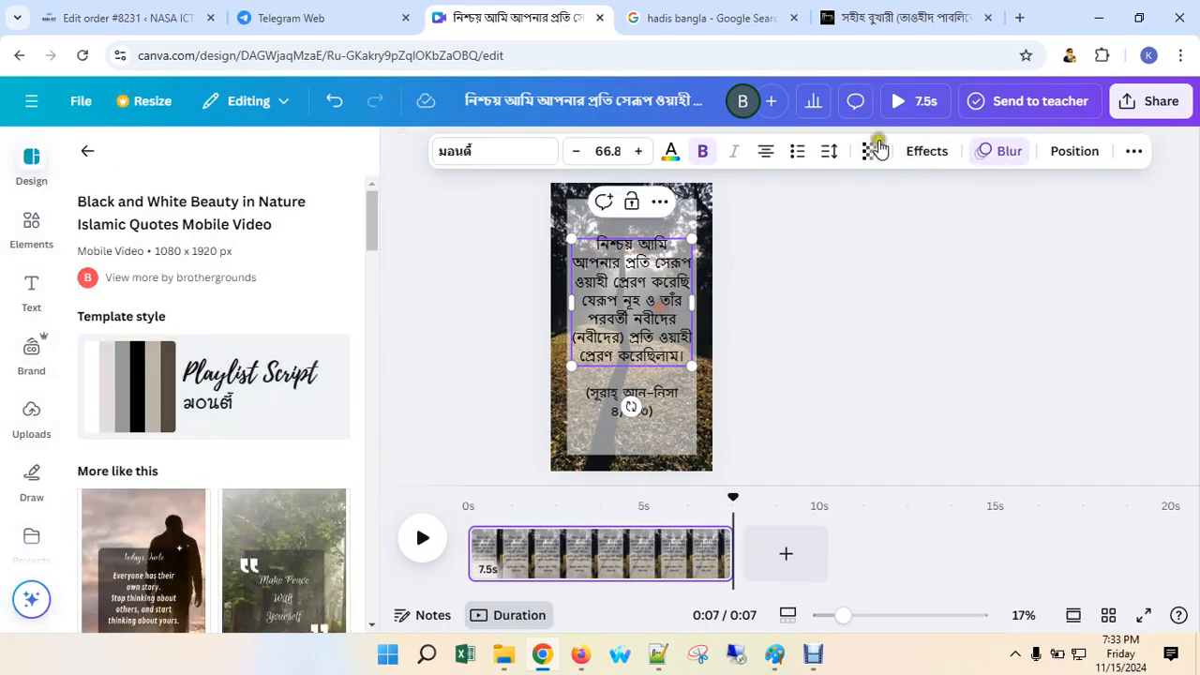
Try the Curve text shape on the verse, then set its shape back to None.
left_click(924, 150)
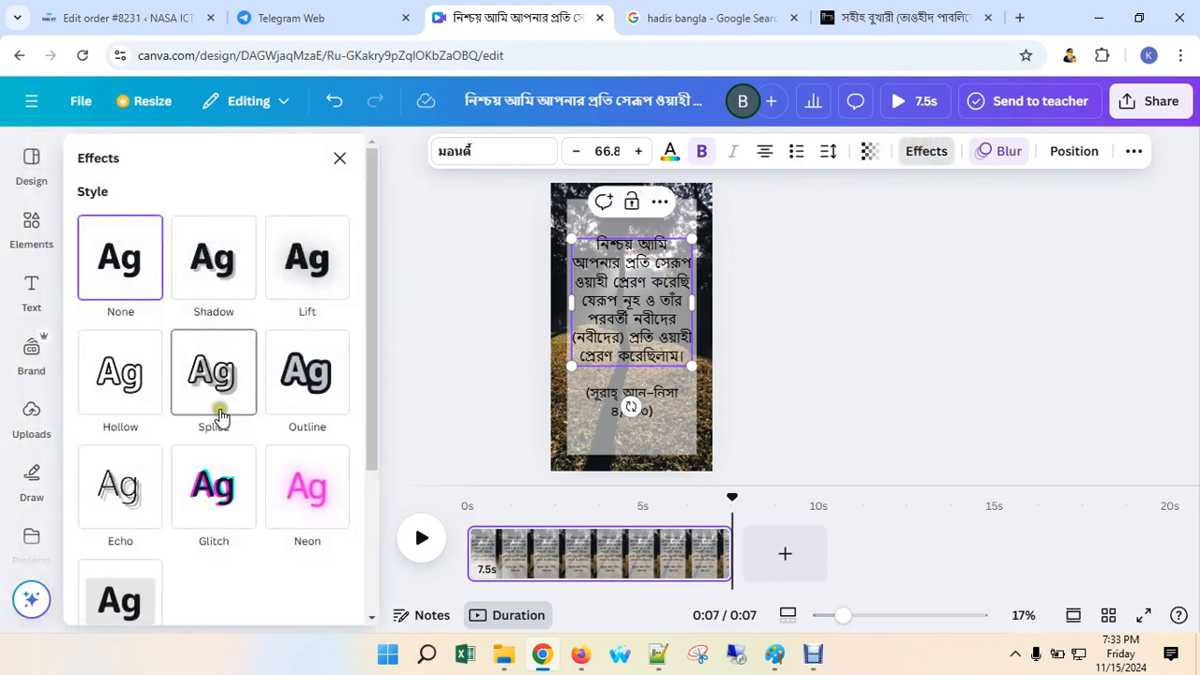
scroll(220, 415, "down", 2)
scroll(220, 415, "up", 2)
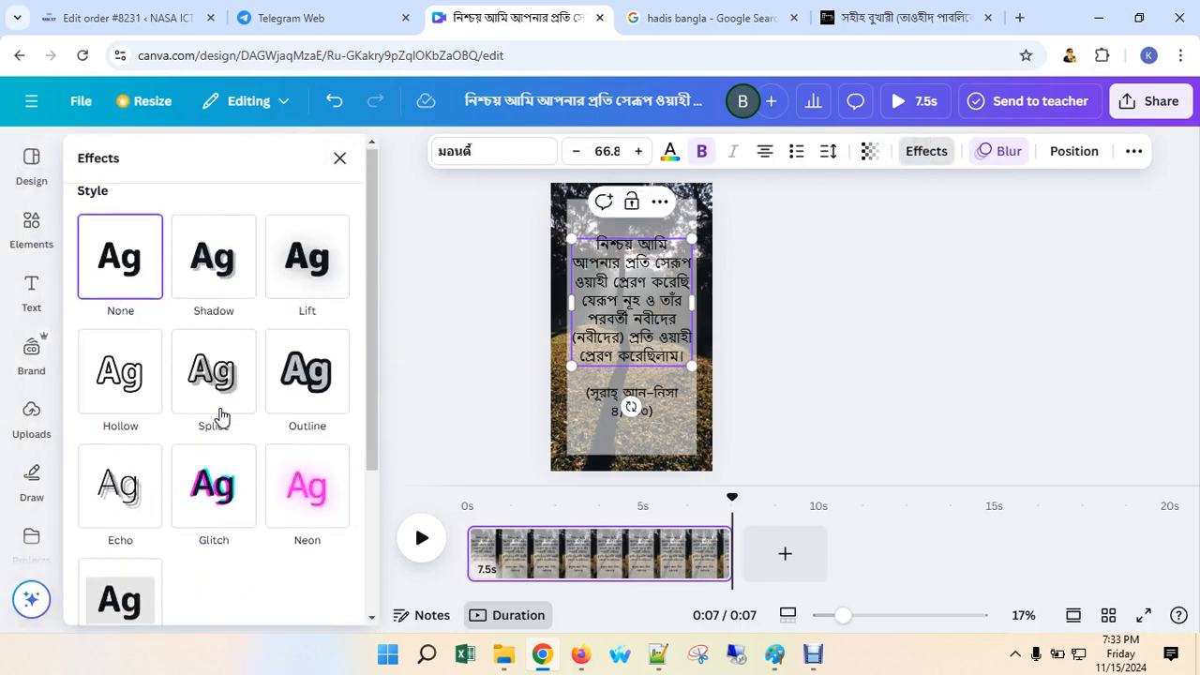
scroll(220, 415, "down", 3)
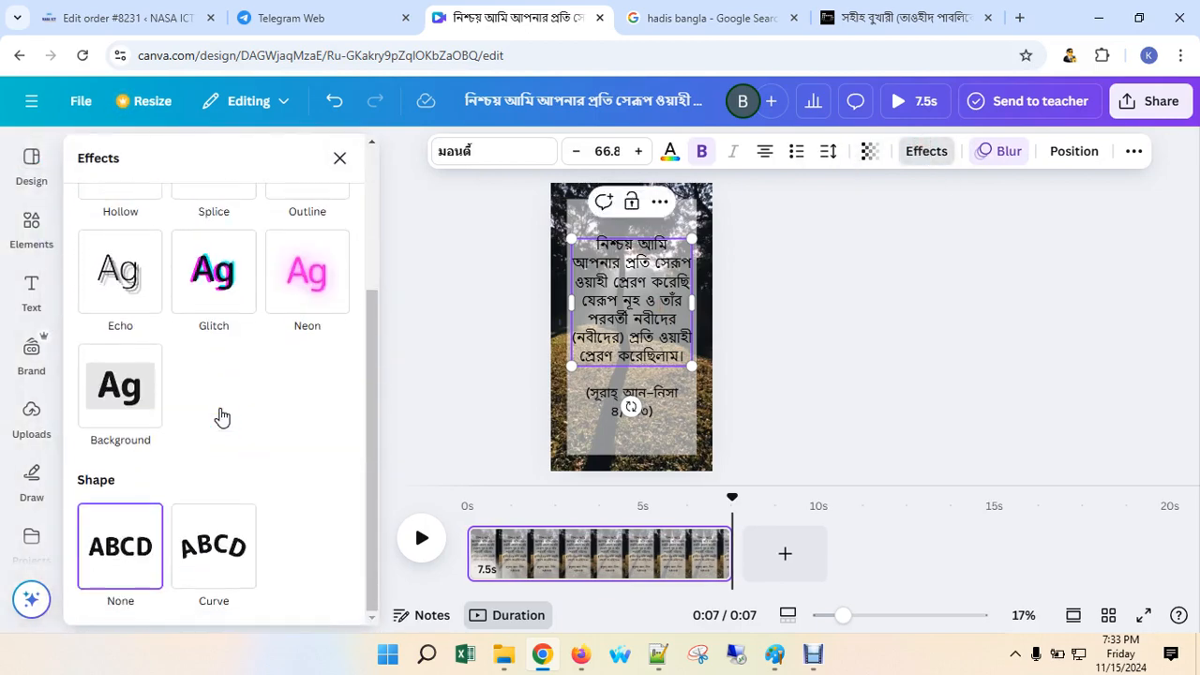
left_click(204, 548)
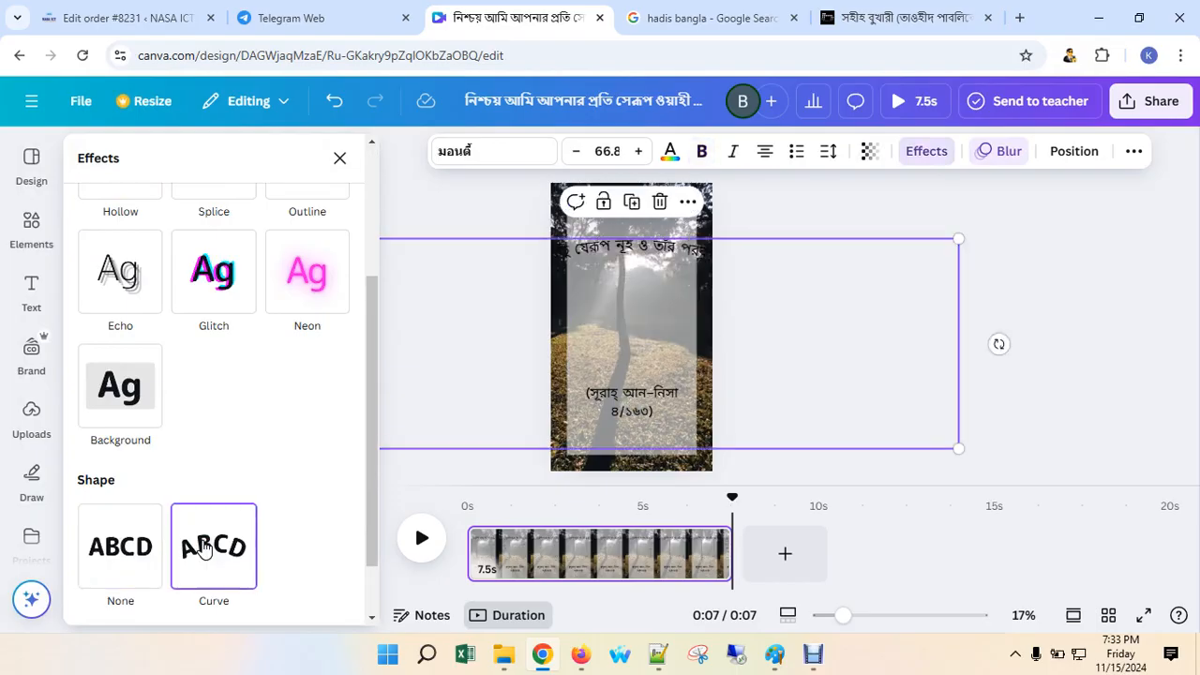
left_click(101, 555)
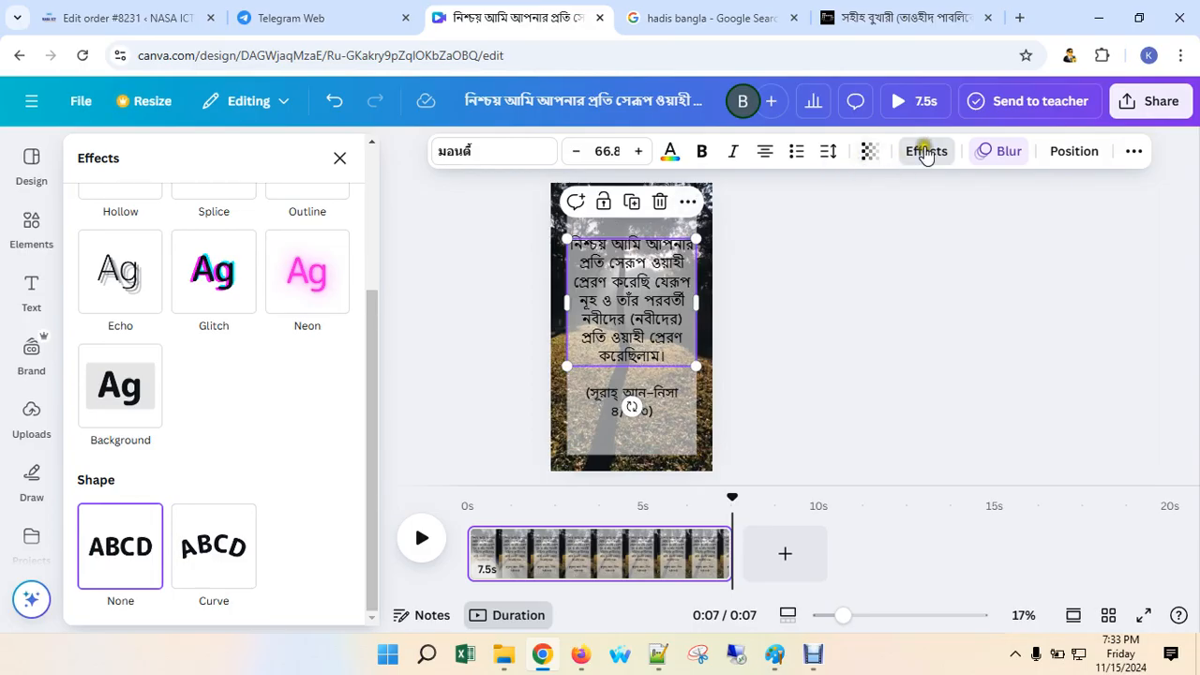
left_click(868, 151)
left_click(943, 148)
left_click(947, 152)
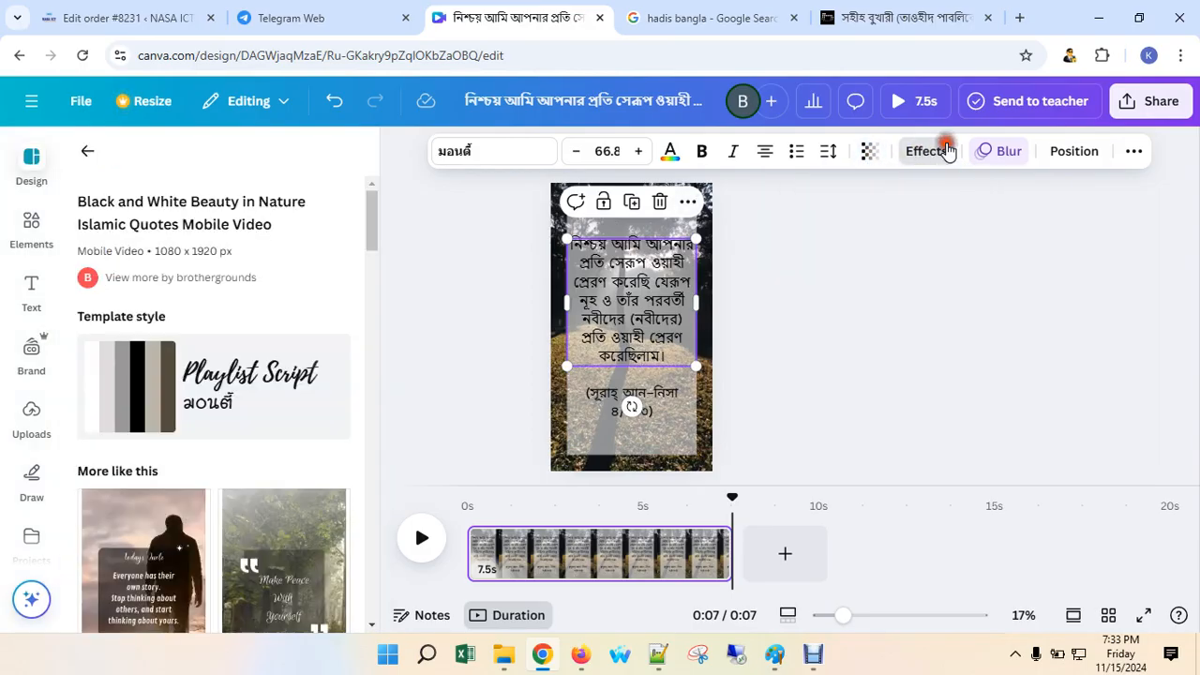
left_click(945, 151)
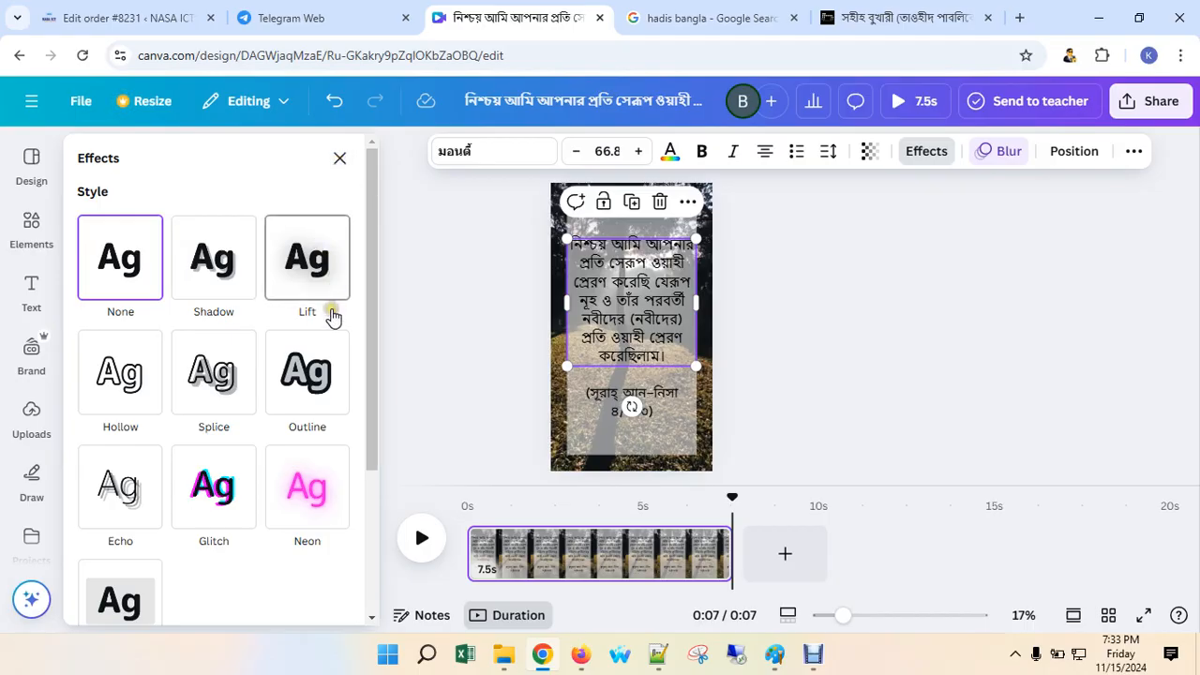
left_click(838, 198)
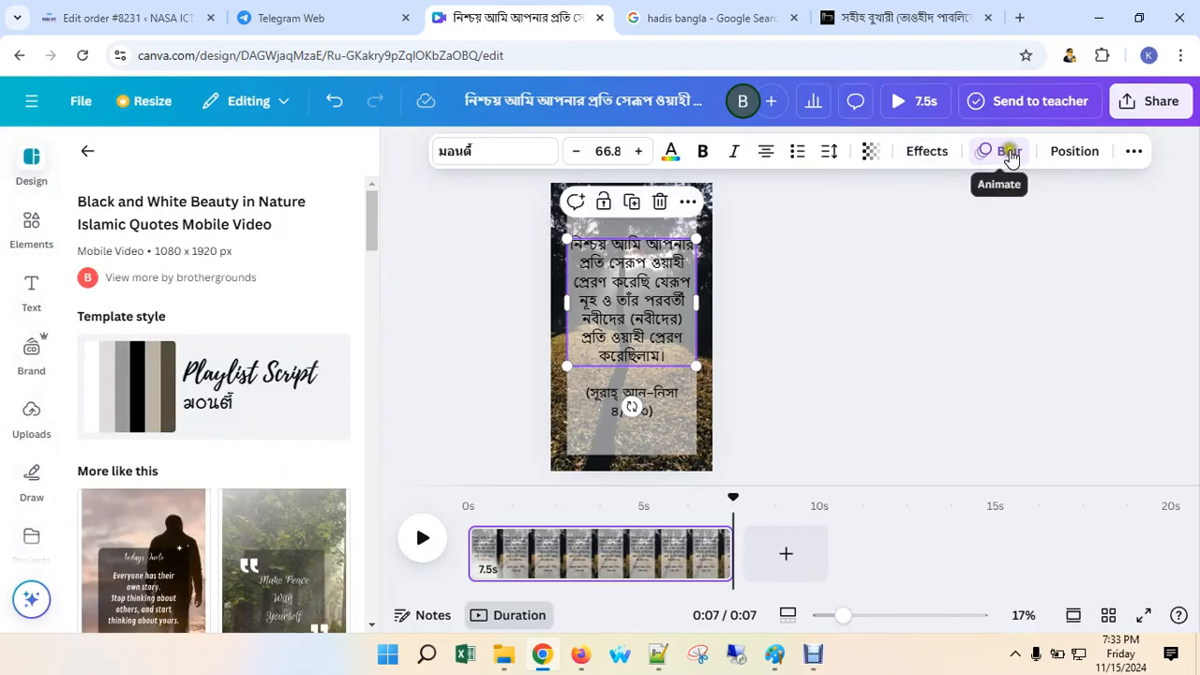
left_click(1133, 153)
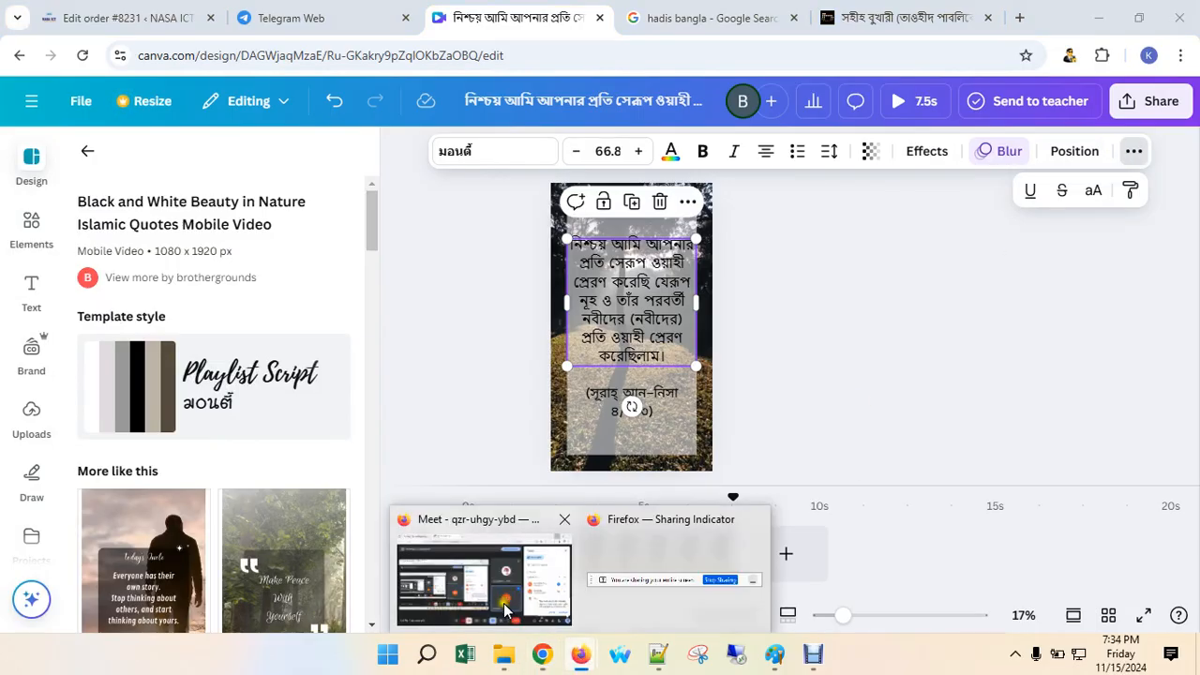
Switch to the Google Meet call, admit the waiting participant, and return to the Canva design.
left_click(485, 581)
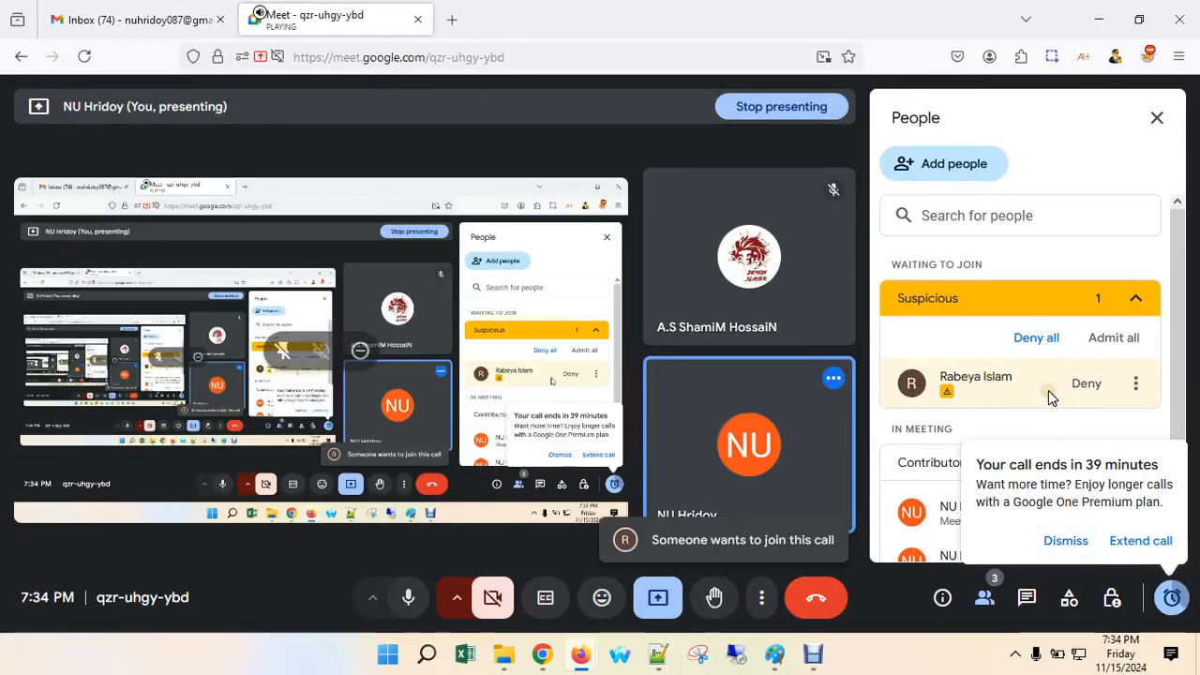
left_click(1103, 344)
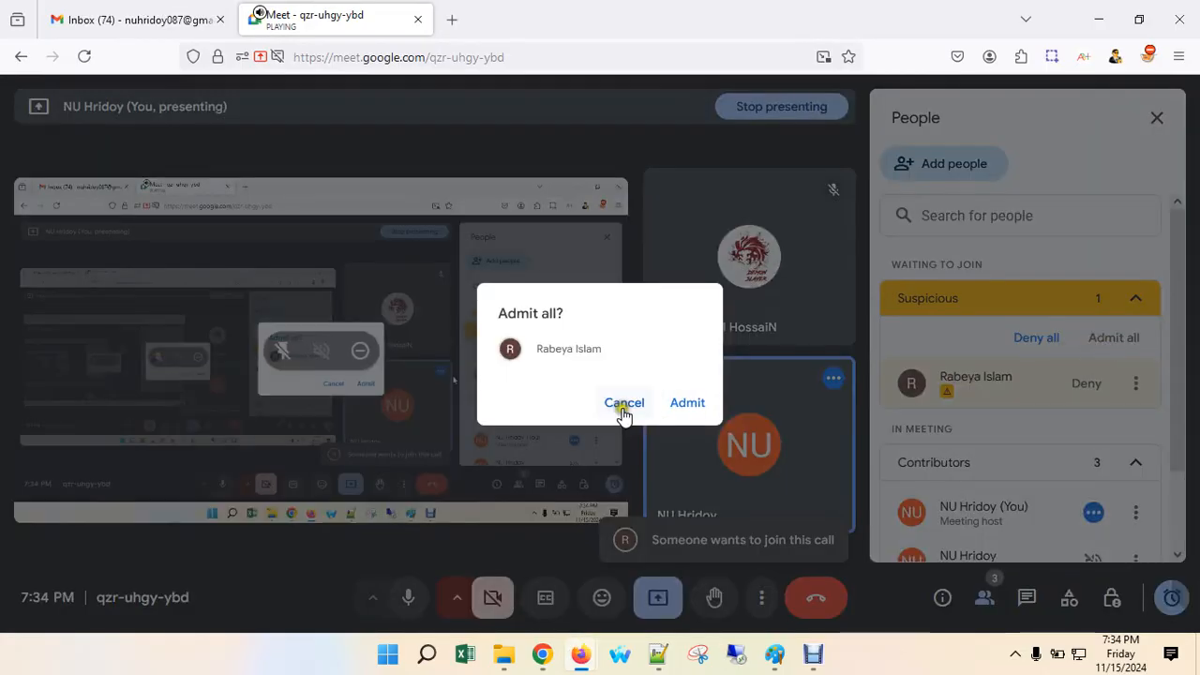
left_click(682, 403)
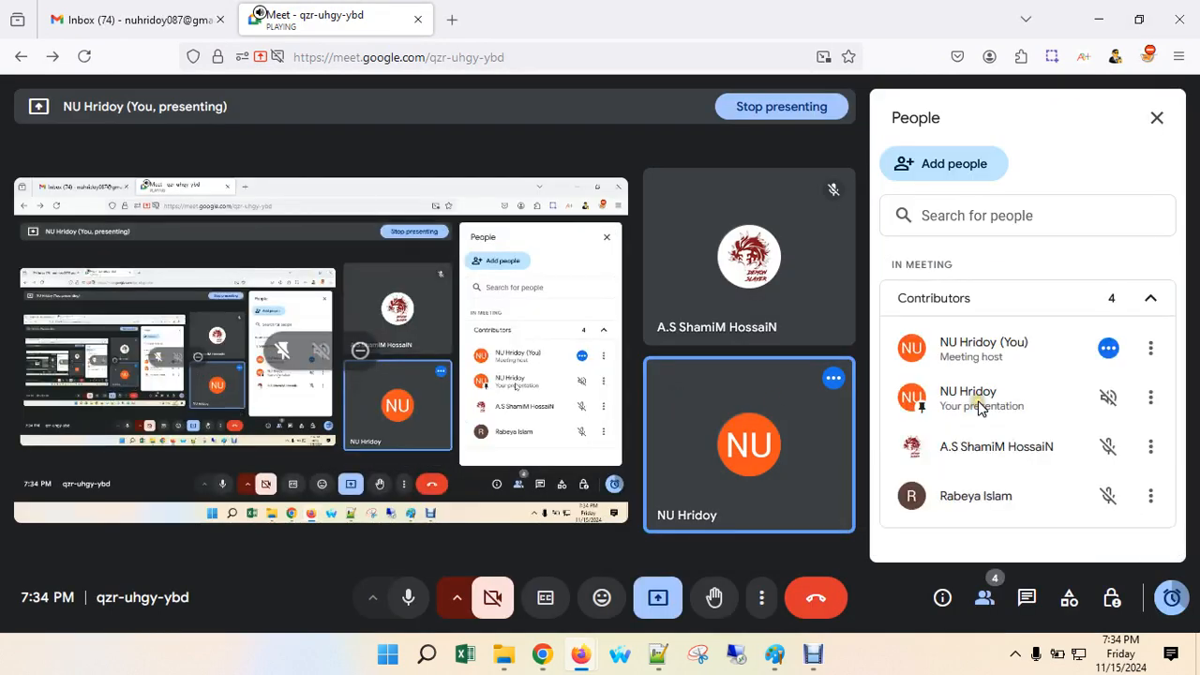
left_click(1099, 19)
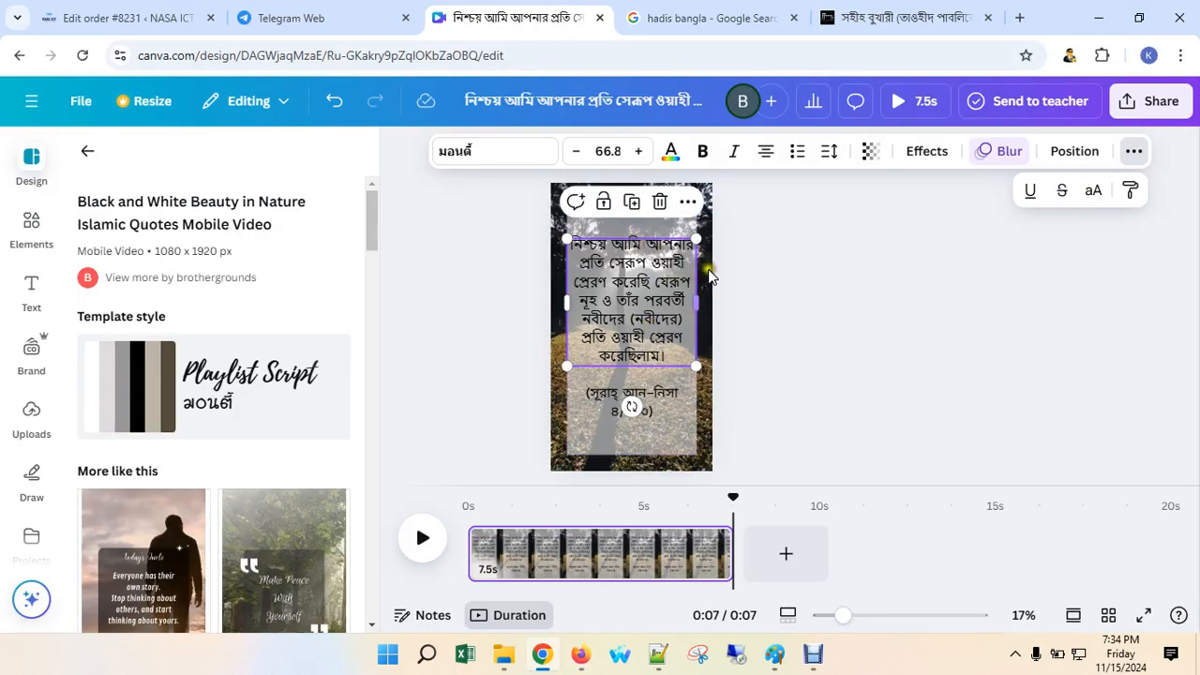
Try left and justified alignment on the verse text, then return it to centered.
left_click(872, 154)
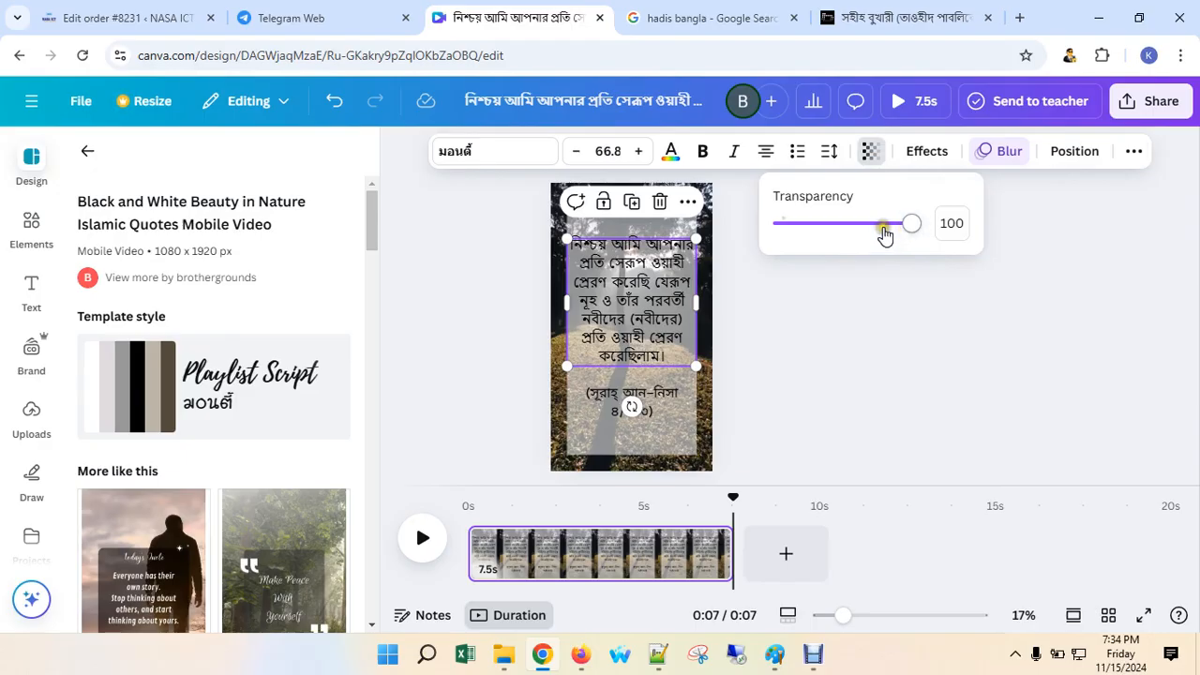
left_click(765, 152)
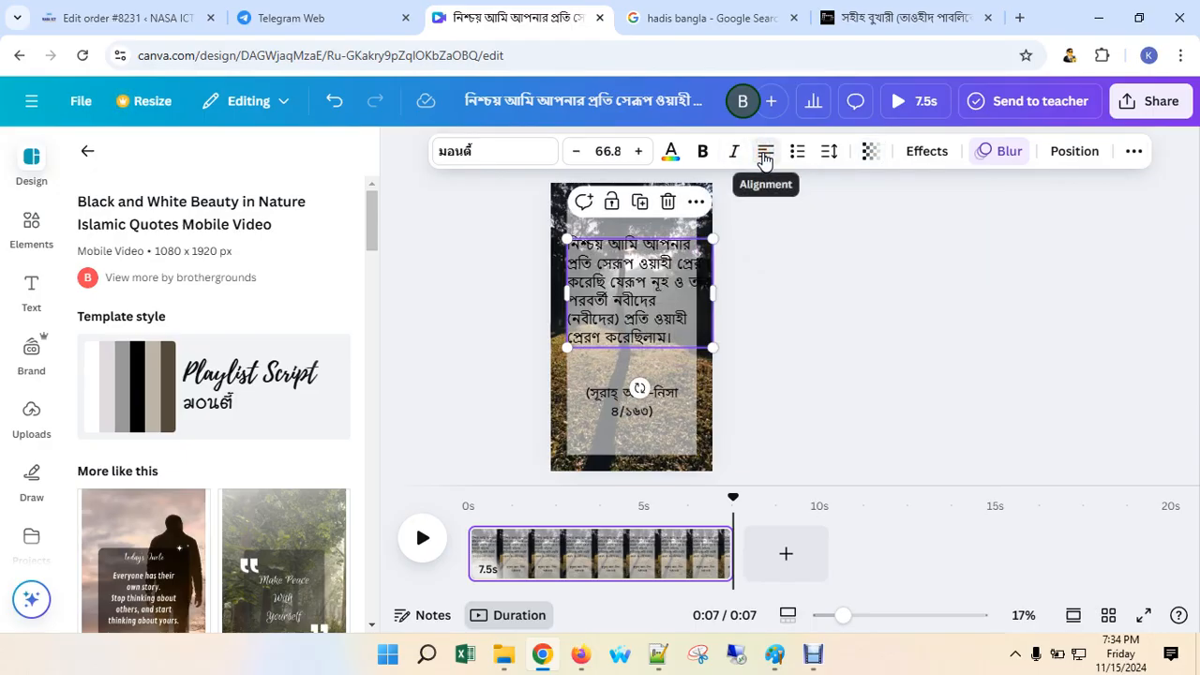
left_click(765, 152)
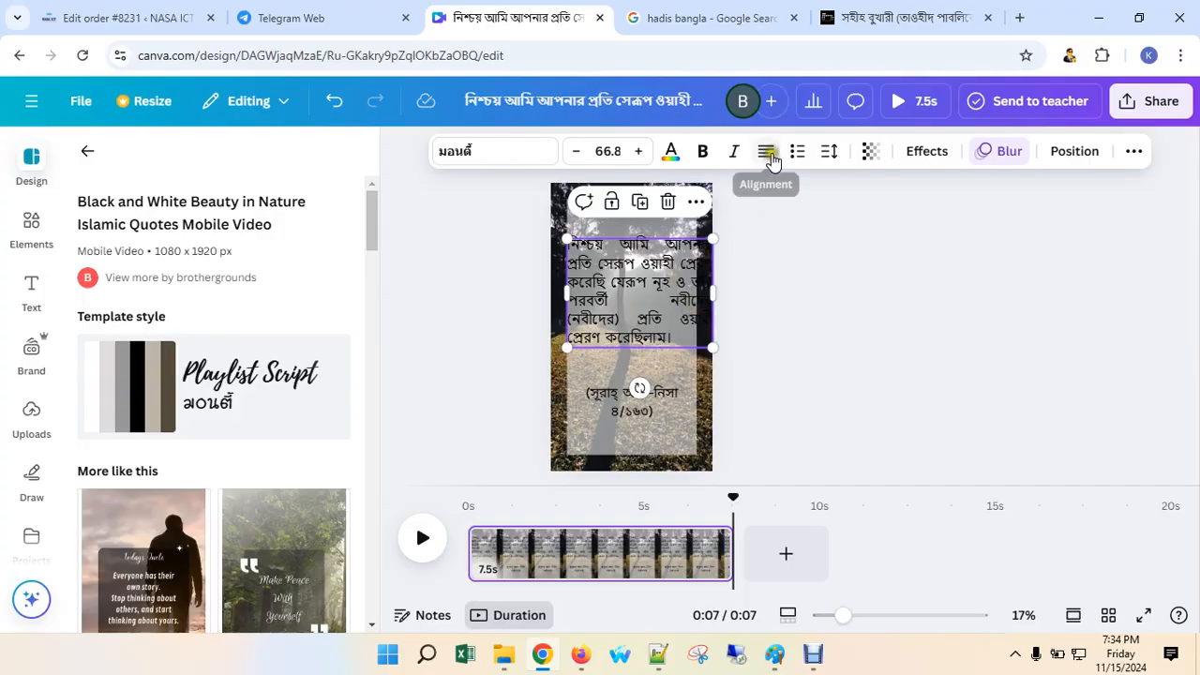
left_click(766, 152)
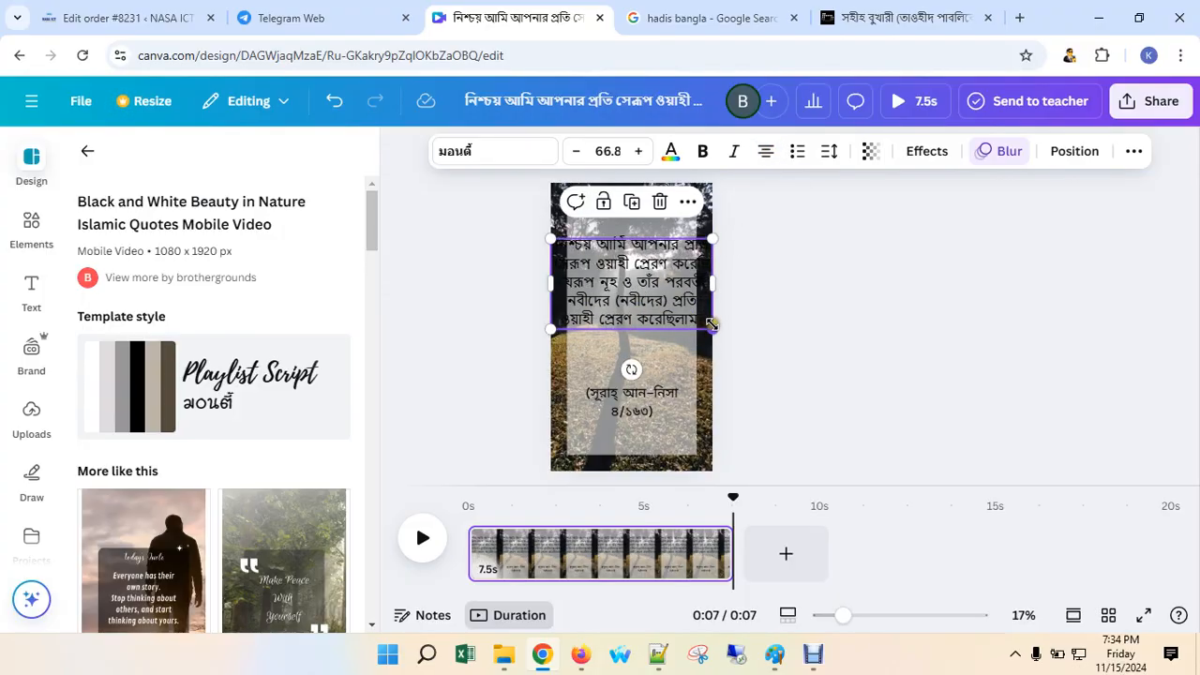
Scale down the verse text box and reduce its font size to 55.1.
left_click_drag(712, 323, 681, 329)
left_click_drag(609, 277, 622, 282)
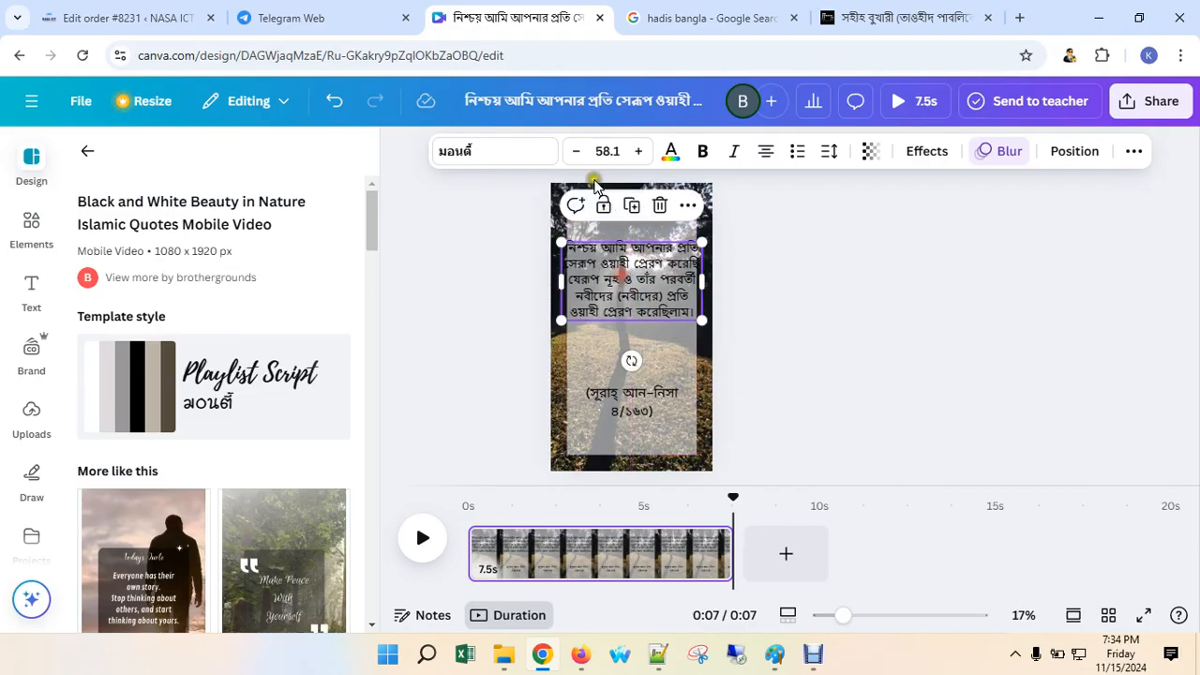
left_click(636, 151)
left_click(605, 150)
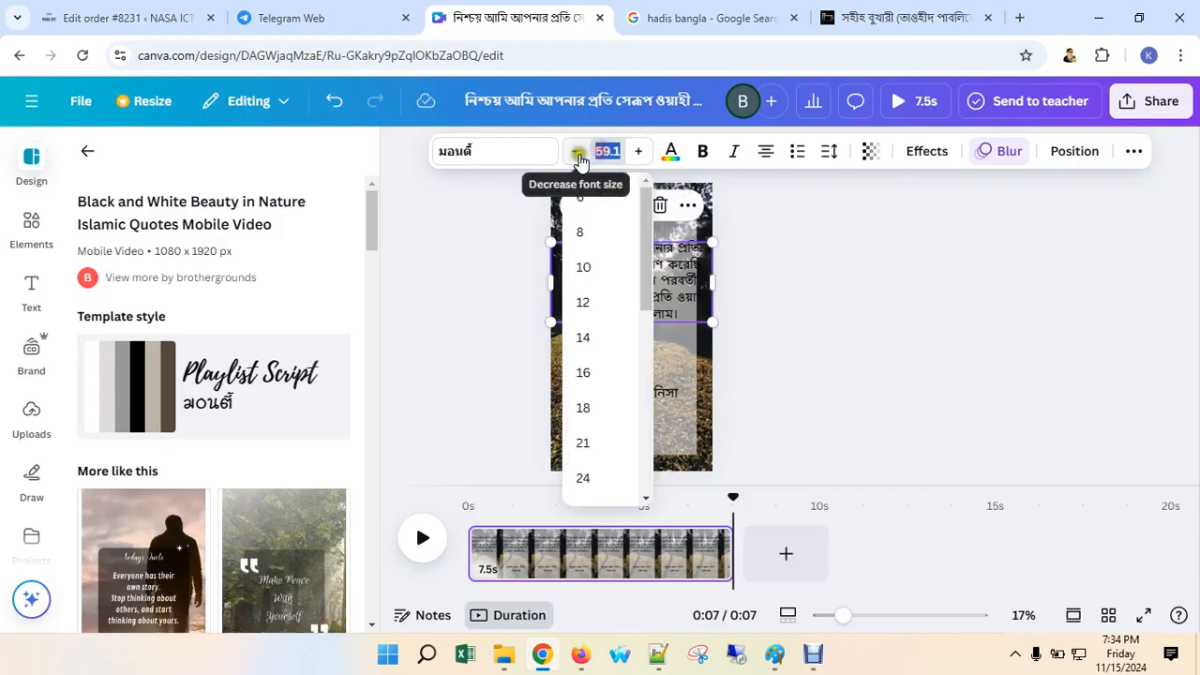
left_click(579, 152)
left_click(578, 153)
left_click(578, 152)
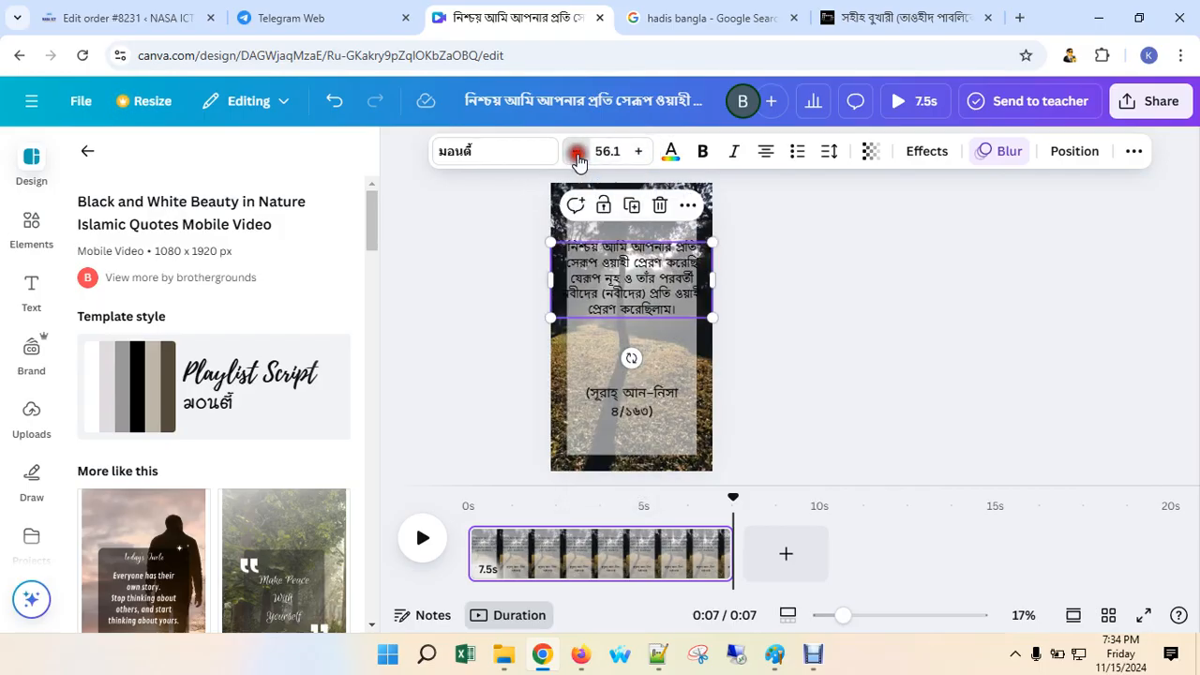
left_click(577, 152)
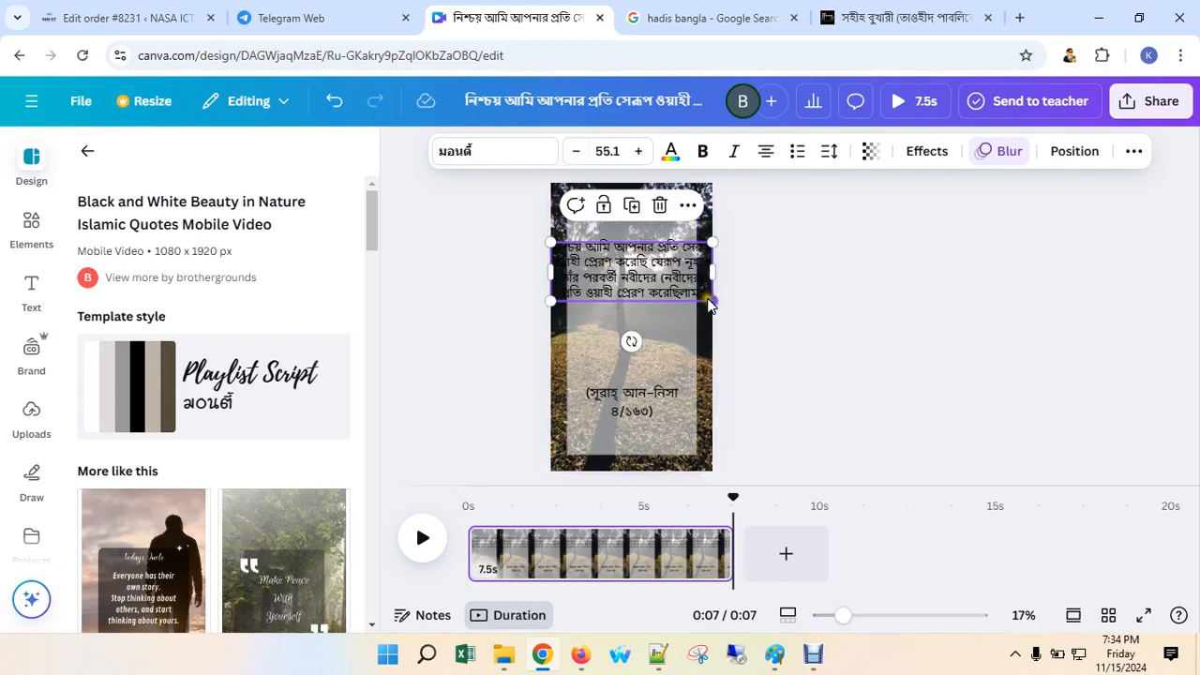
Resize the verse text box to the width of the translucent panel at font size 57.3 and center it on the panel.
left_click_drag(711, 299, 705, 345)
left_click(640, 153)
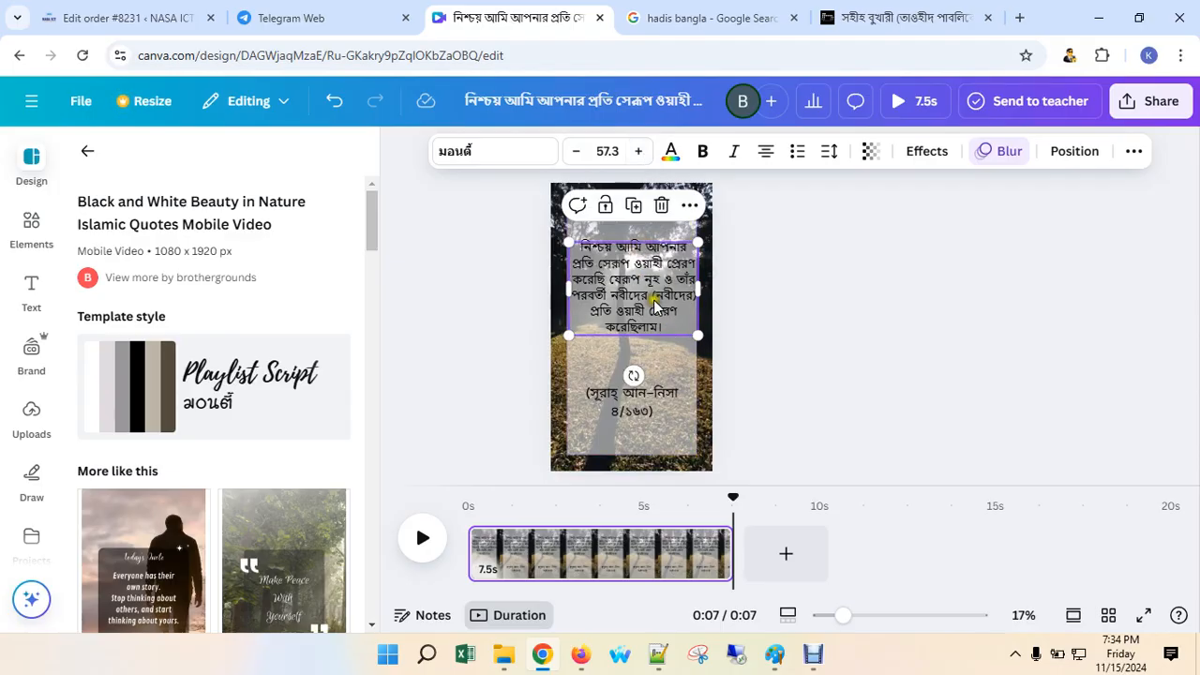
left_click_drag(657, 333, 653, 334)
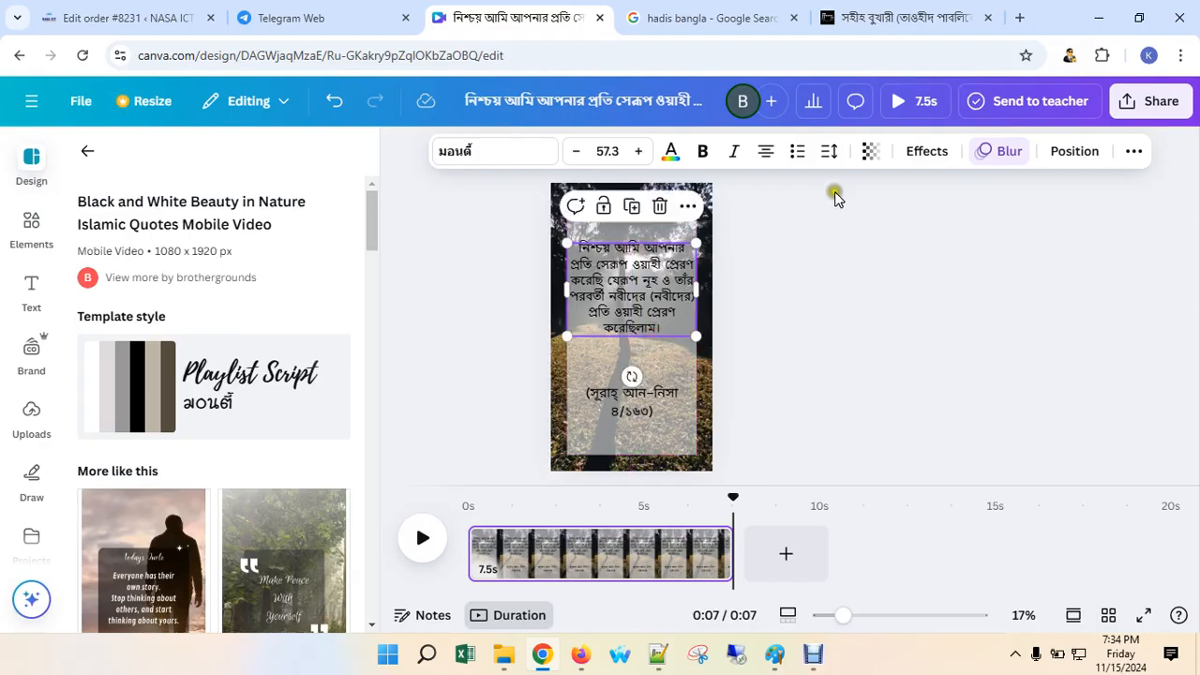
Set the verse's letter spacing to -75 and line spacing to 2.16, with the text box anchored at its middle.
left_click(829, 151)
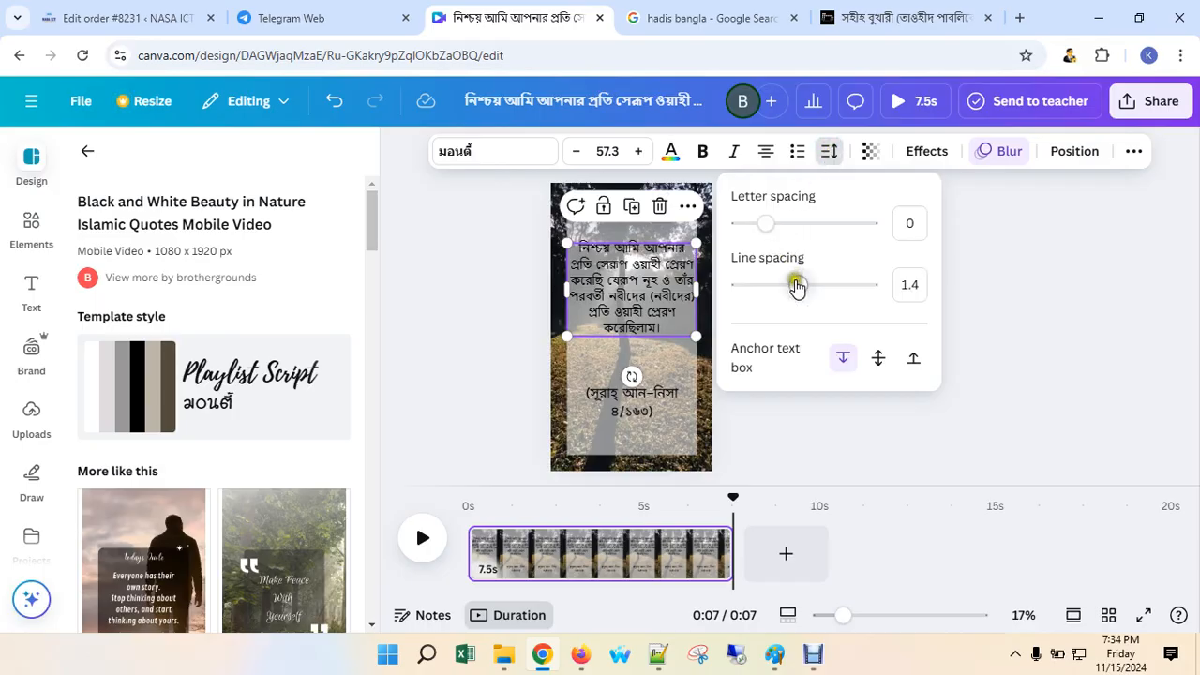
left_click_drag(796, 287, 833, 287)
mouse_move(766, 223)
left_mouse_down()
mouse_move(780, 231)
mouse_move(755, 228)
left_mouse_up()
left_click_drag(829, 285, 815, 285)
left_click(875, 359)
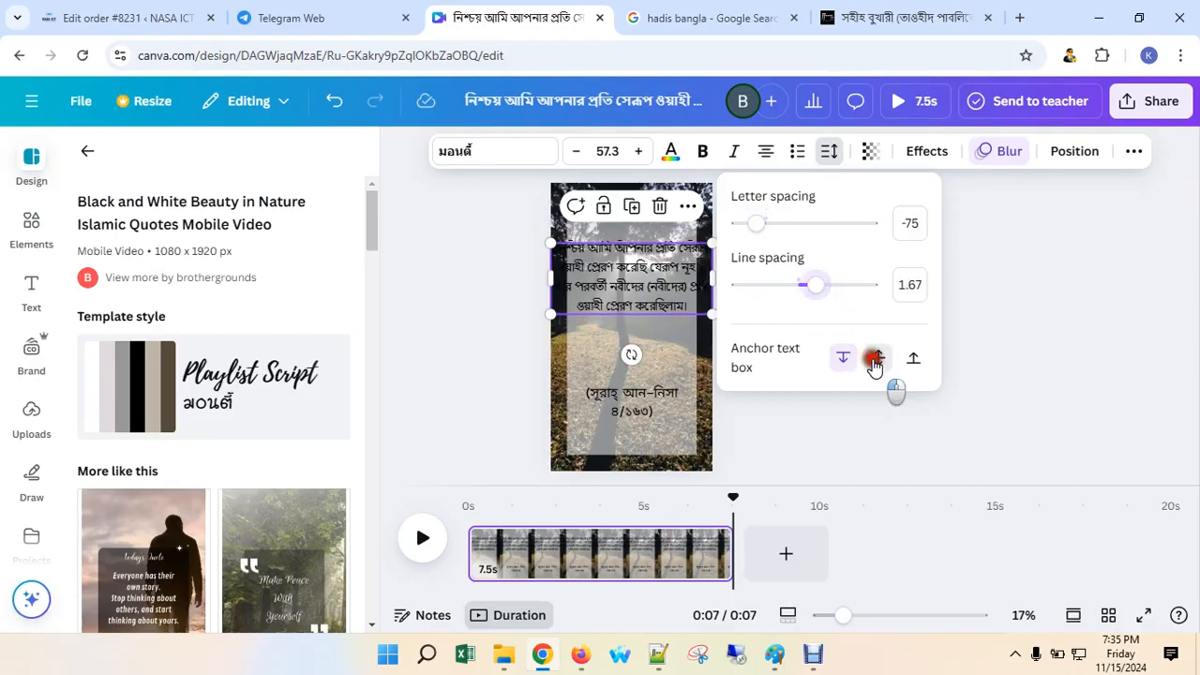
left_click_drag(814, 285, 846, 293)
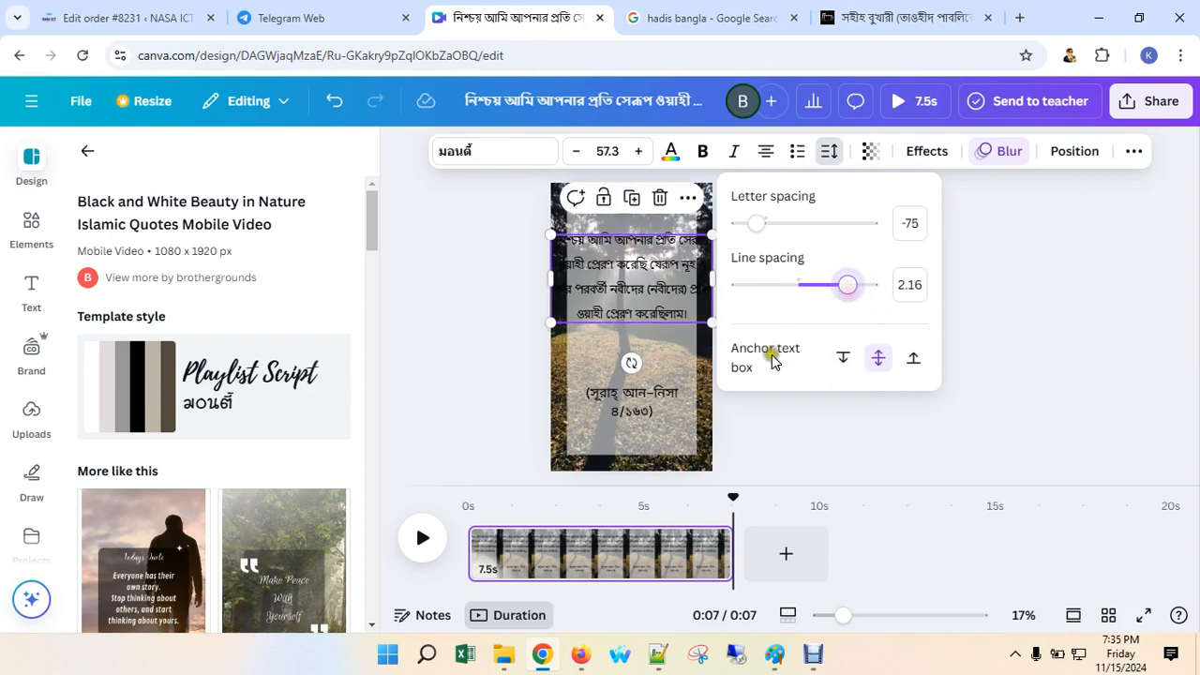
left_click(740, 367)
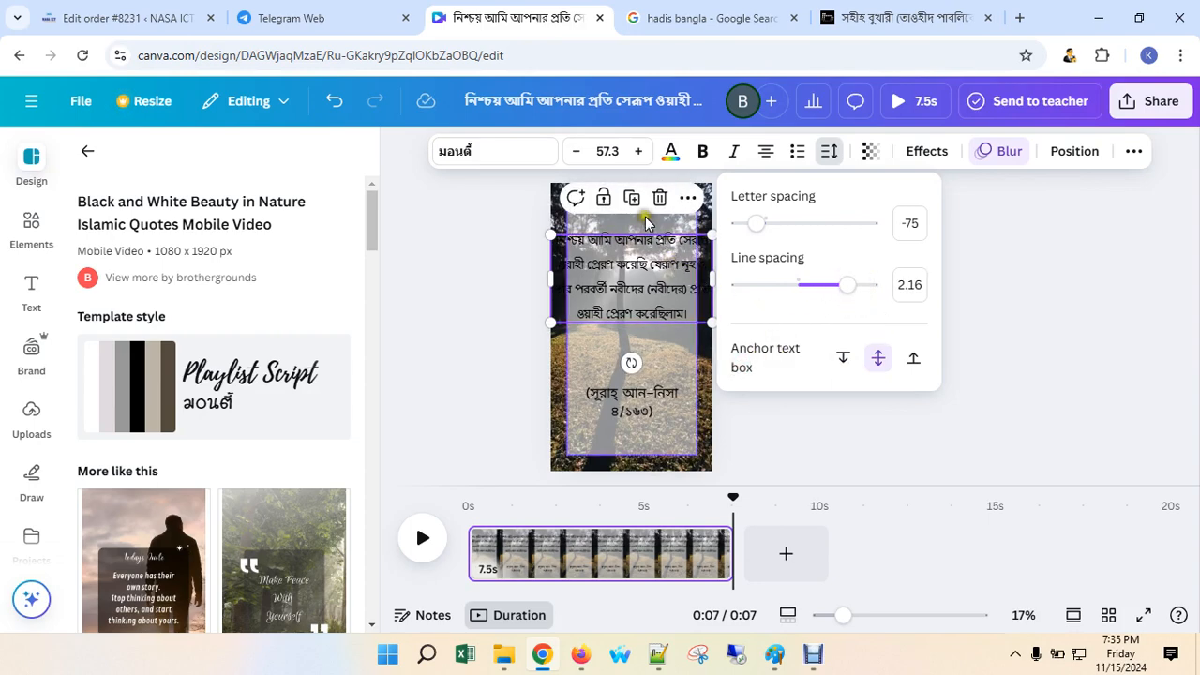
Reduce the verse's font size to 49.3.
left_click(576, 153)
left_click(577, 152)
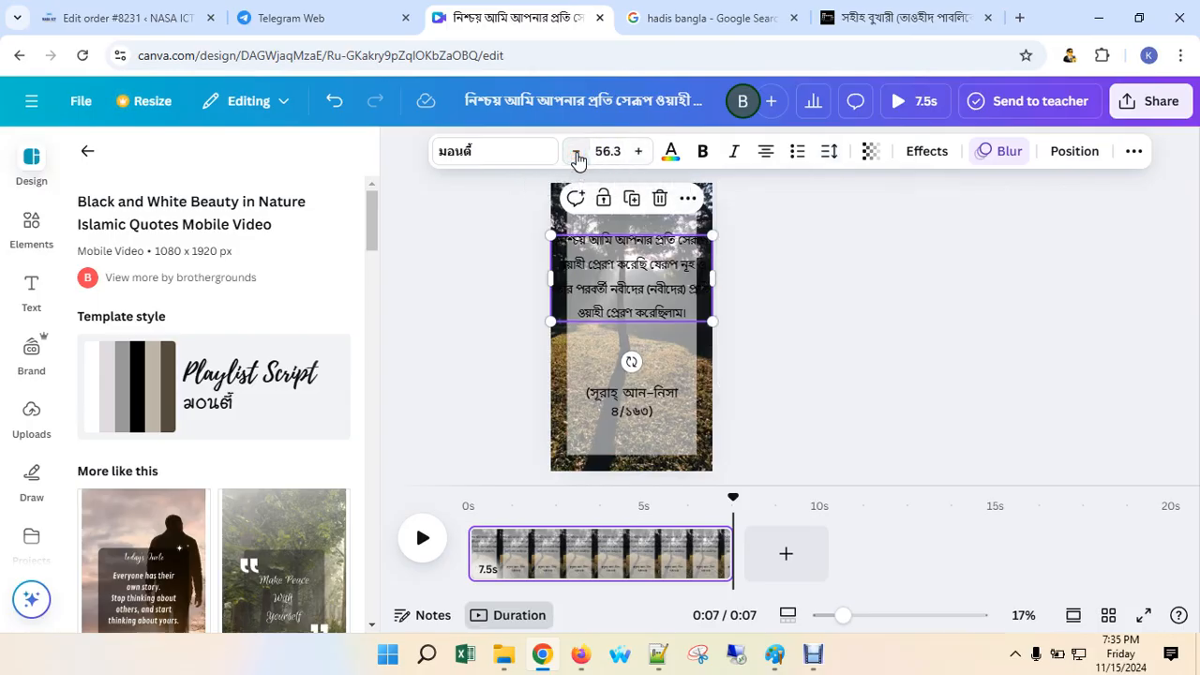
left_click(576, 152)
left_click(577, 152)
left_click(576, 153)
left_click(576, 153)
left_click(577, 153)
left_click(576, 152)
left_click(576, 153)
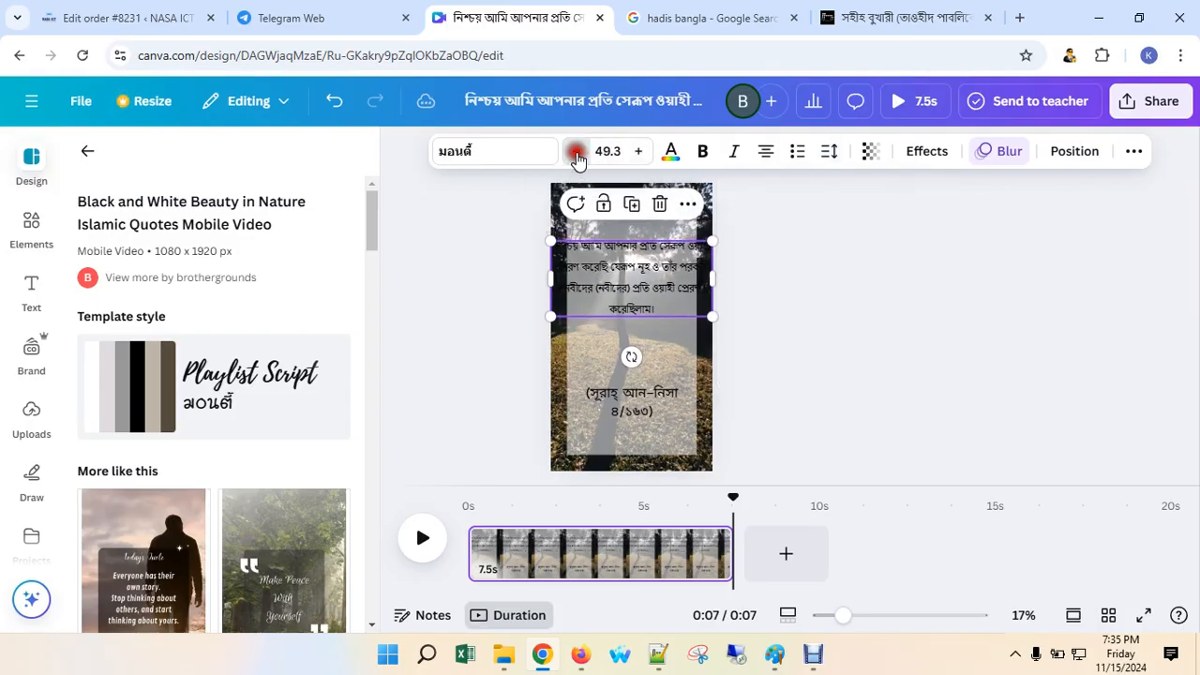
Increase the verse's font size to 59.3.
left_click(577, 153)
left_click(636, 153)
left_click(637, 153)
left_click(636, 152)
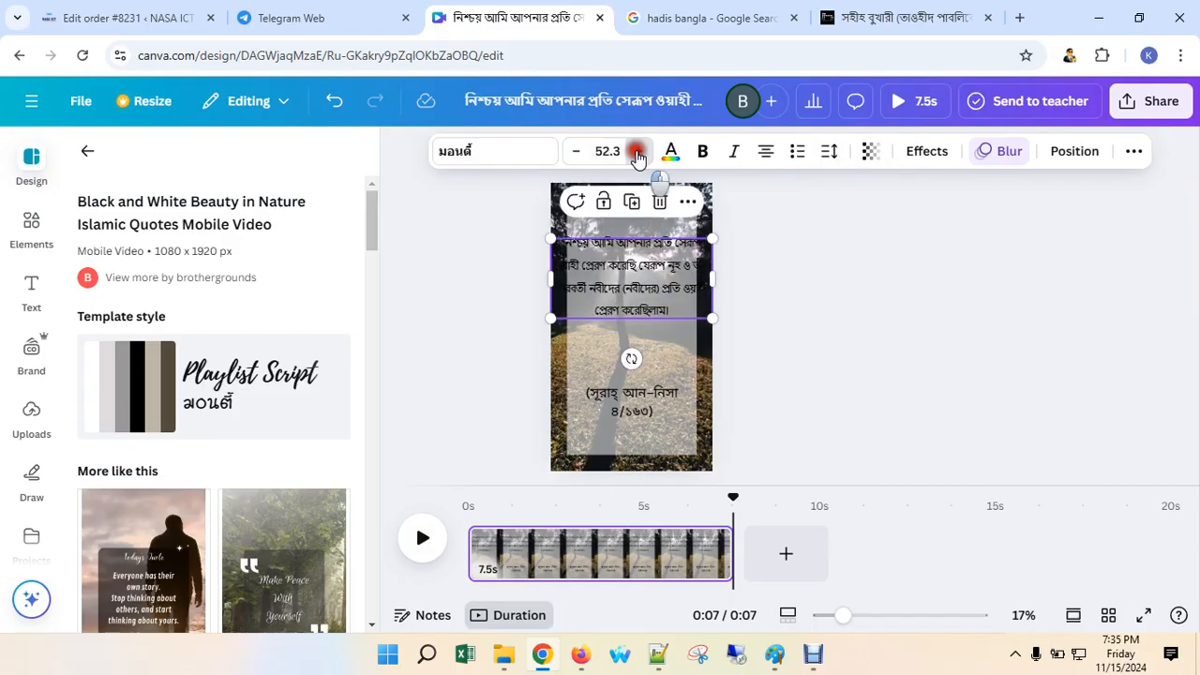
left_click(637, 152)
left_click(637, 153)
left_click(637, 153)
left_click(636, 153)
left_click(637, 153)
left_click(636, 153)
left_click(636, 153)
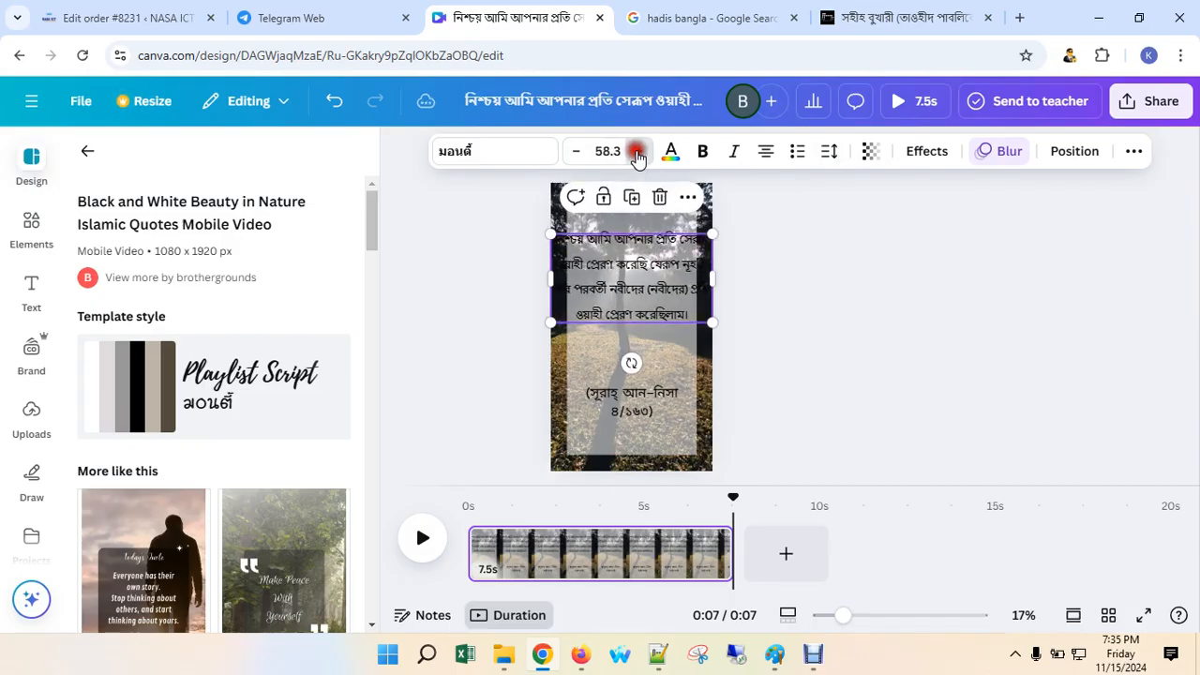
left_click(636, 152)
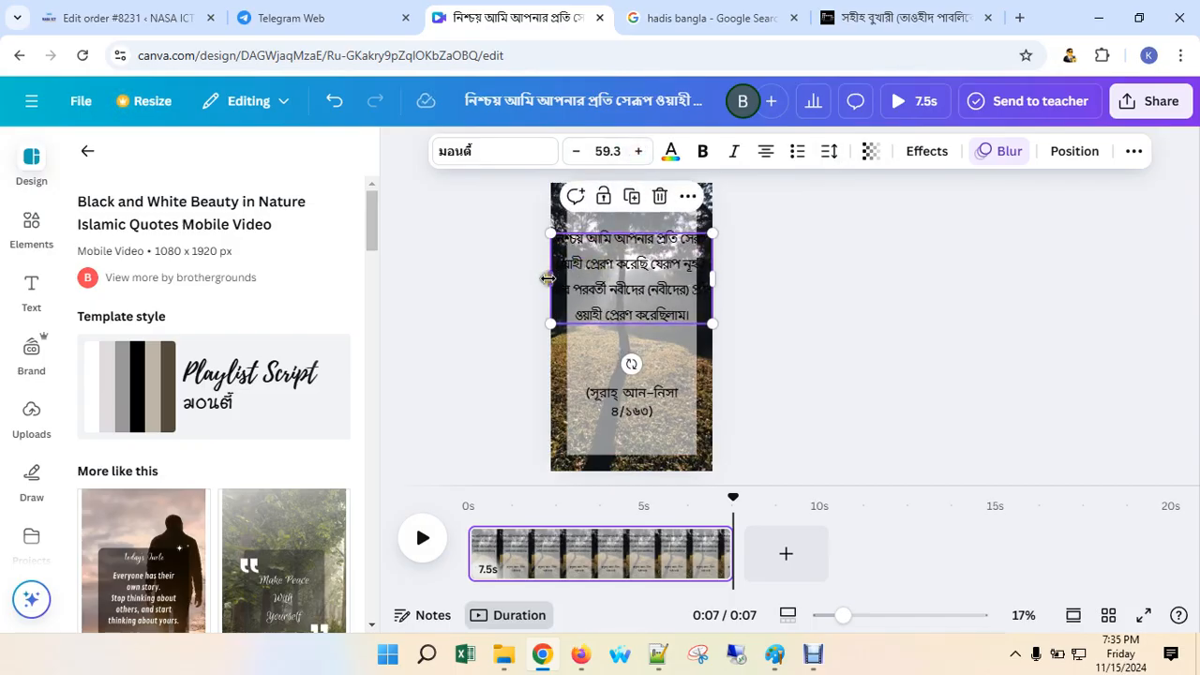
Narrow the verse text box from both sides to fit inside the translucent panel and center it horizontally on the panel.
left_click_drag(548, 278, 572, 287)
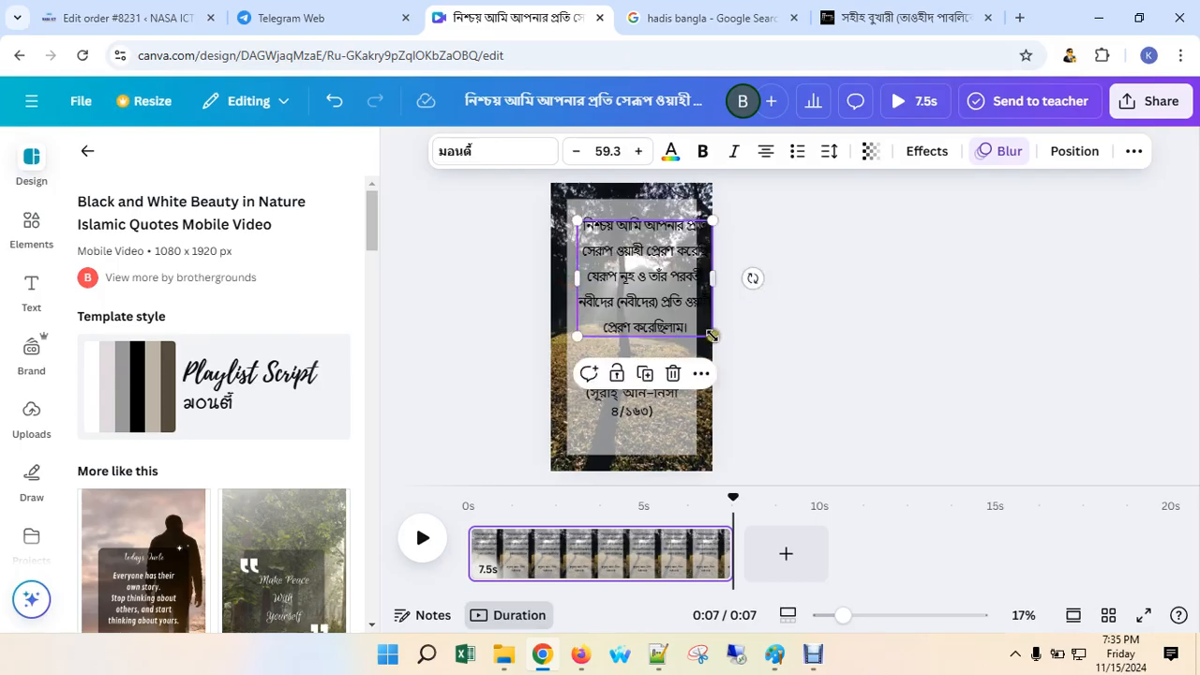
left_click_drag(693, 339, 677, 335)
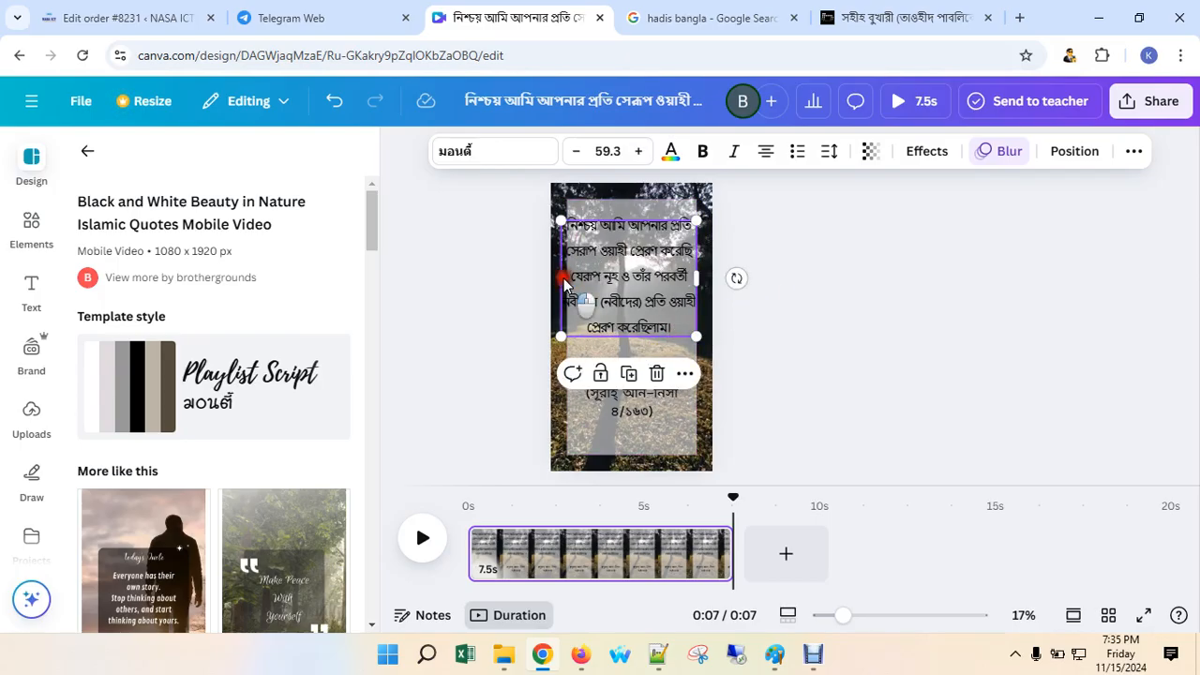
left_click_drag(563, 279, 570, 279)
left_click_drag(698, 275, 680, 276)
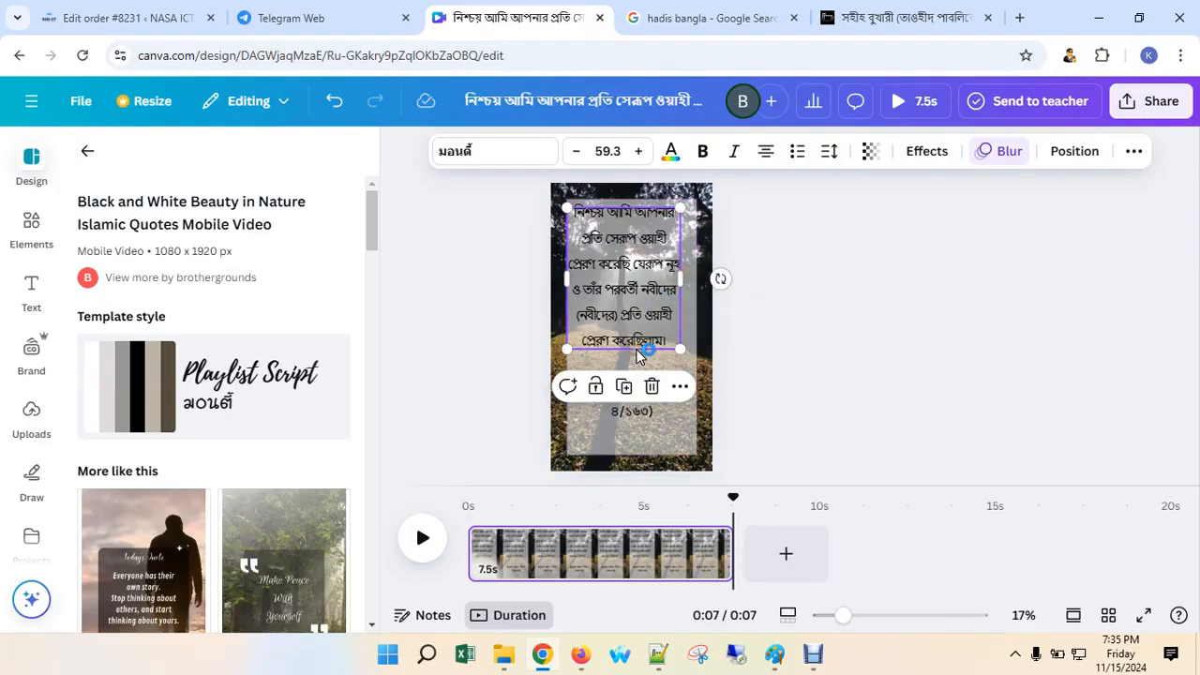
left_click_drag(637, 355, 647, 361)
Fine-tune the verse's font size to 60.3 and deselect the text box.
left_click(637, 151)
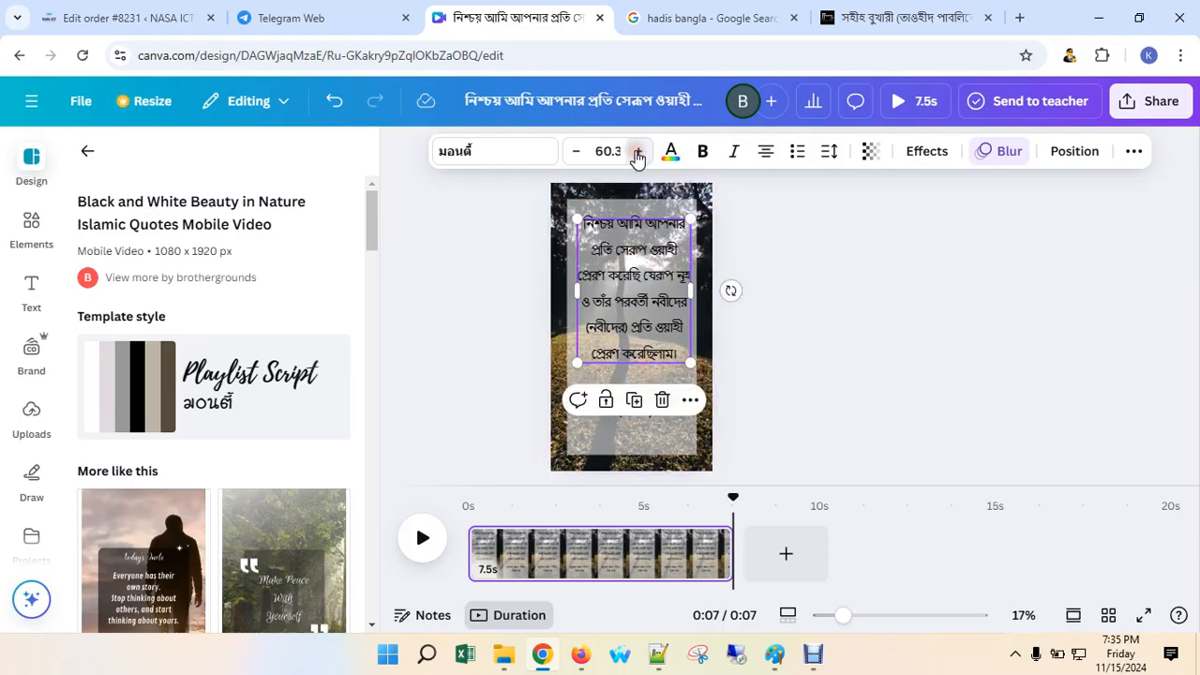
left_click(637, 151)
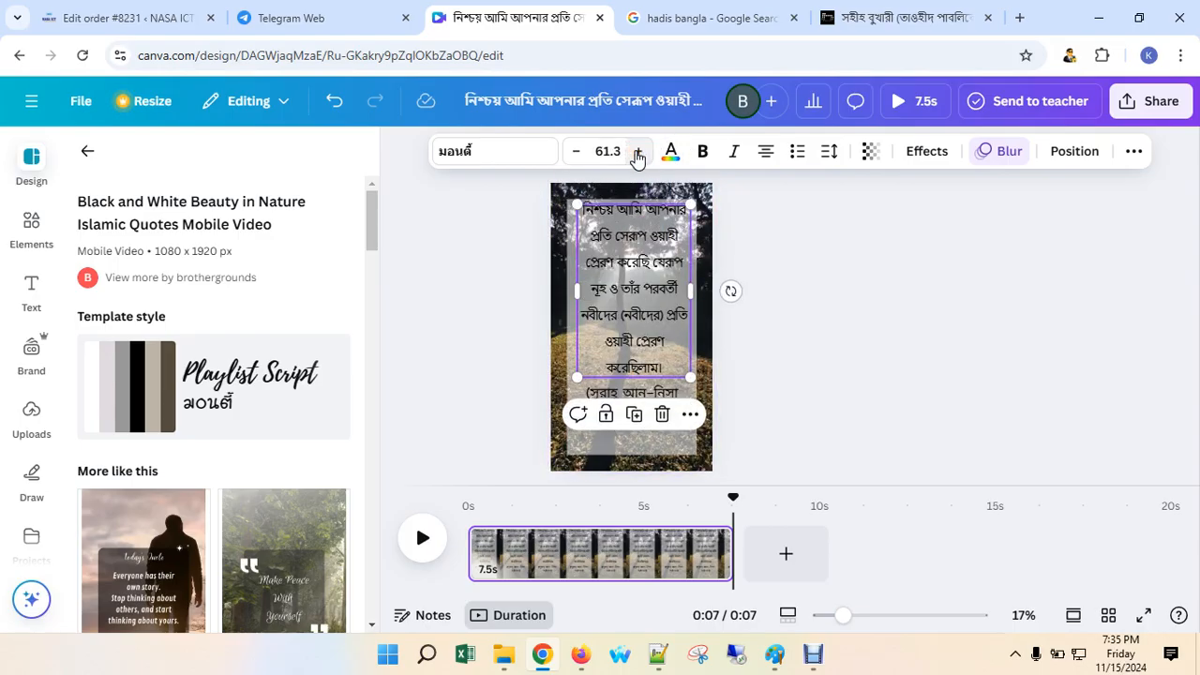
left_click(577, 152)
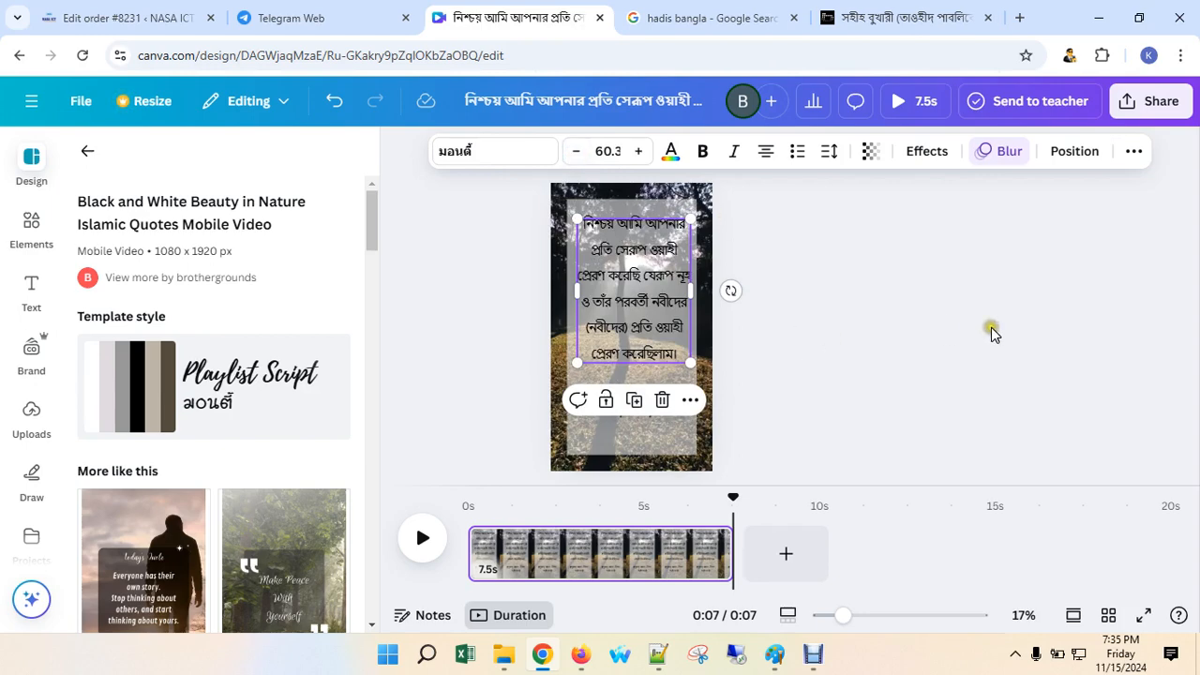
left_click(914, 298)
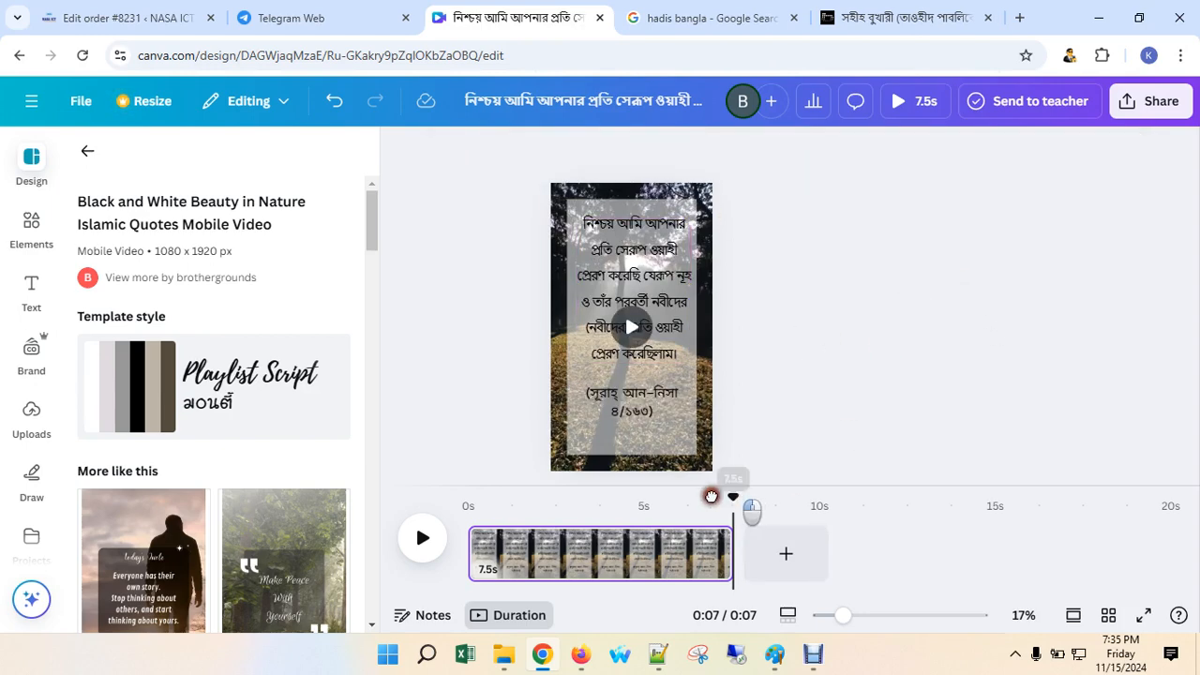
Play the video from the start to check how the verse and surah reference appear.
left_click_drag(710, 496, 461, 499)
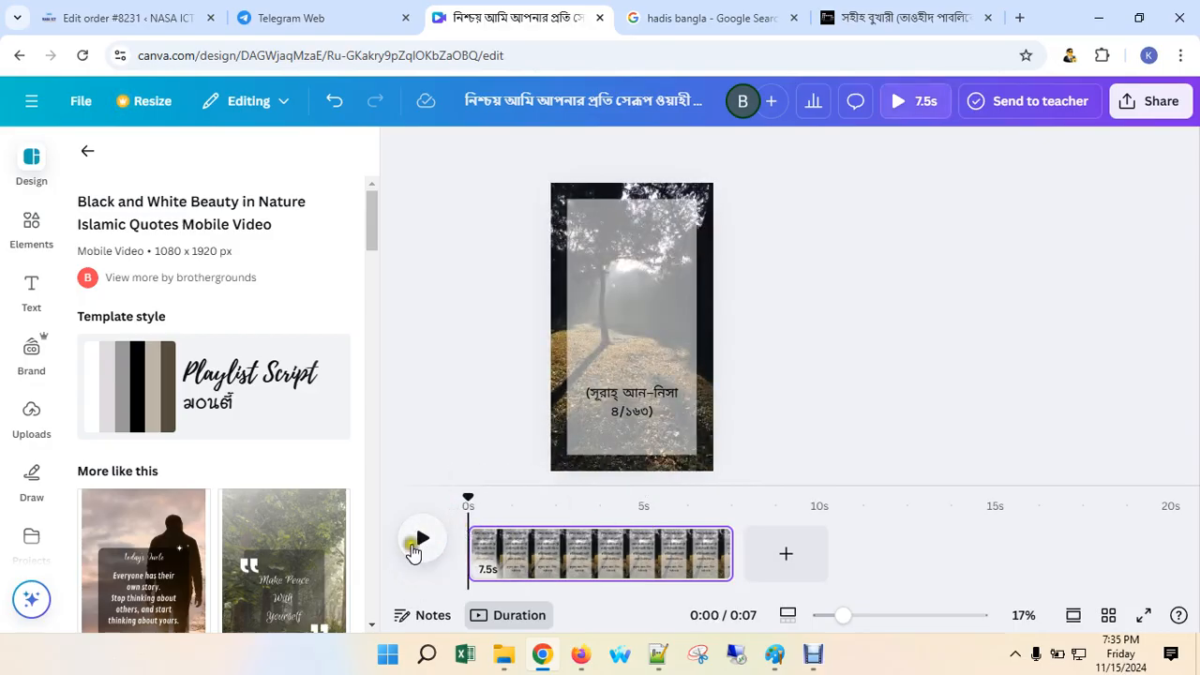
left_click(419, 540)
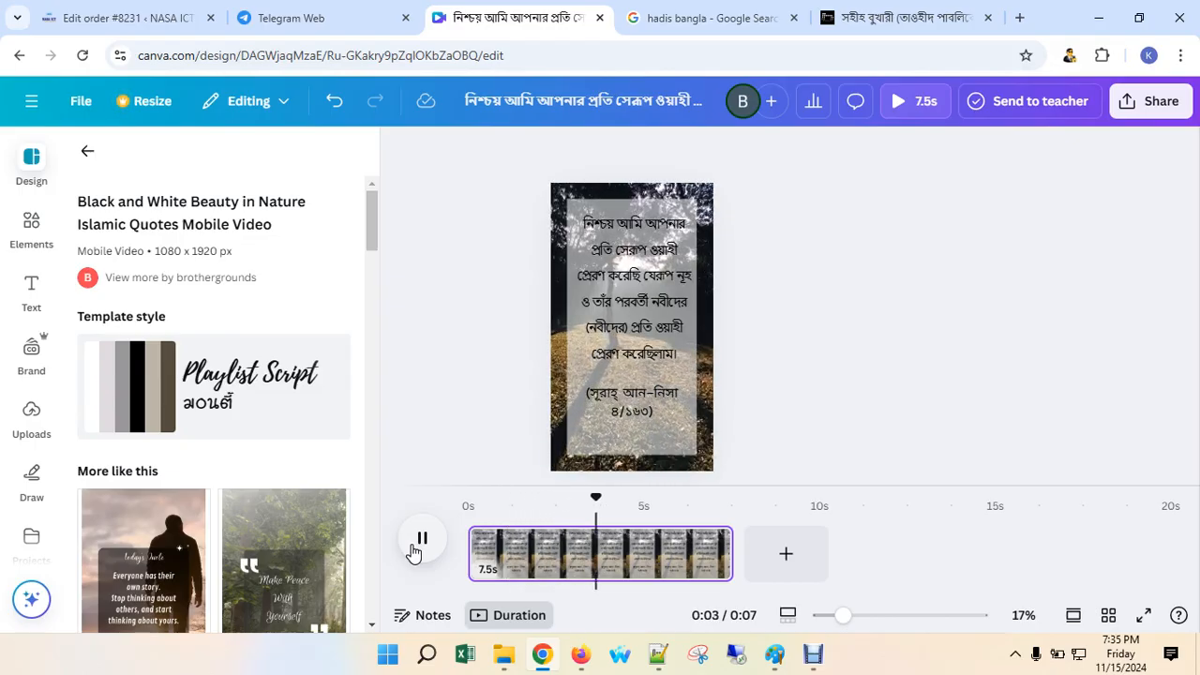
left_click(930, 111)
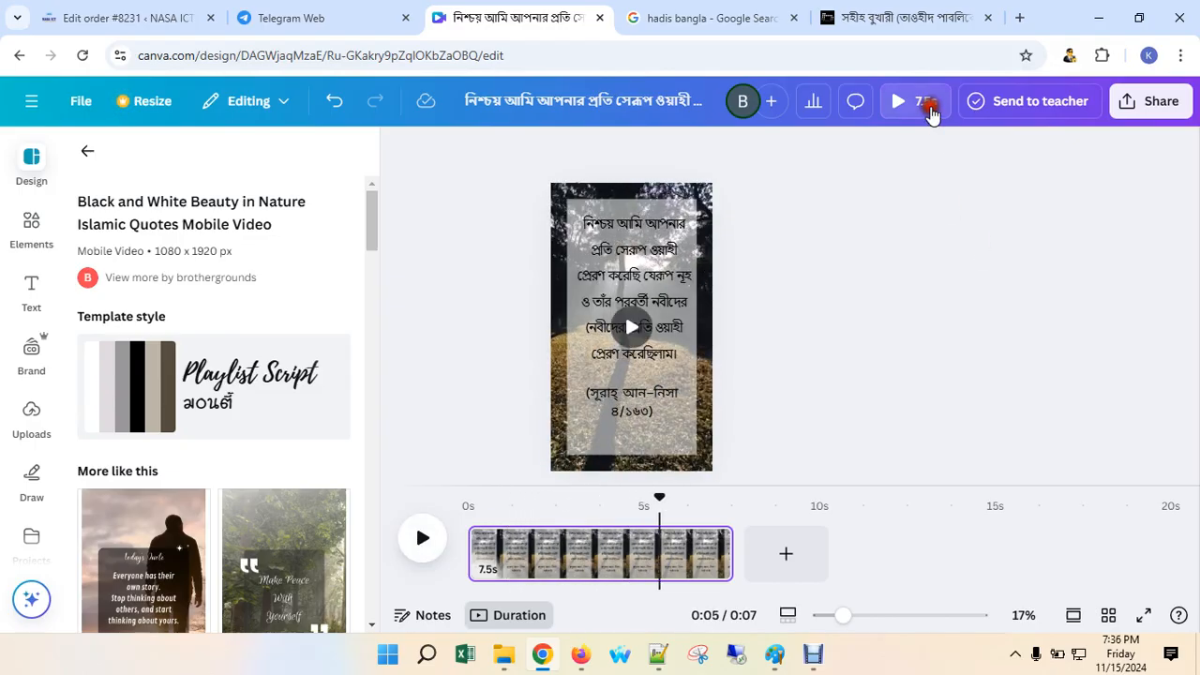
left_click(827, 391)
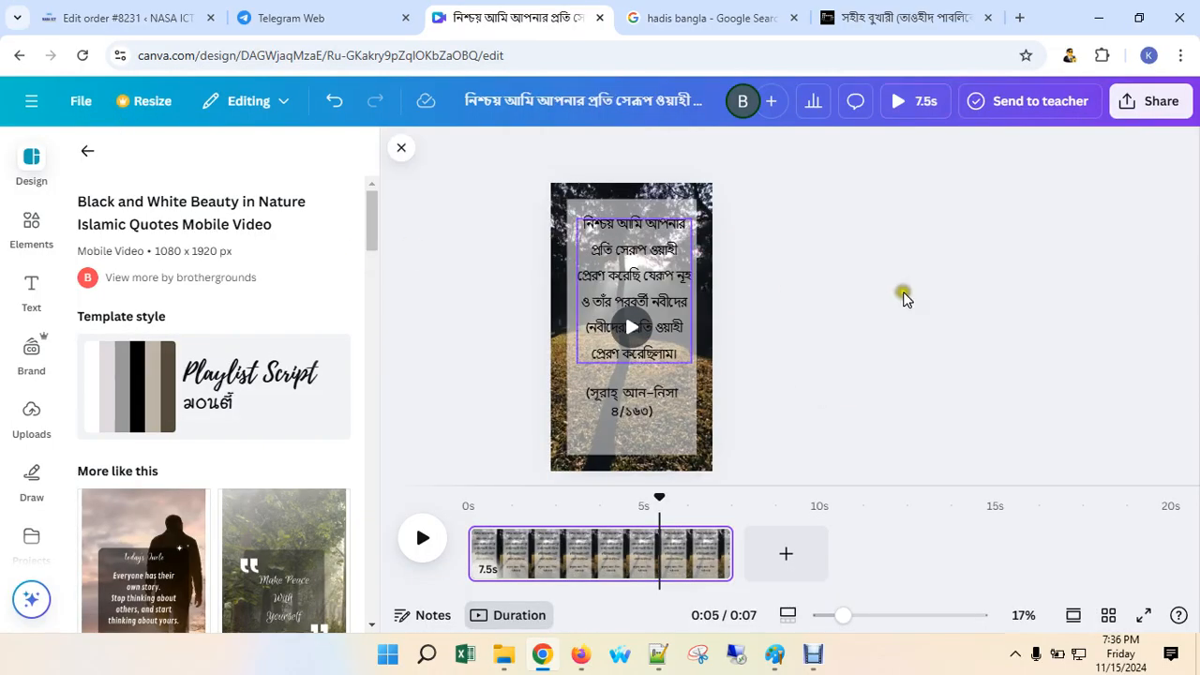
Try to lengthen the page's clip on the timeline beyond 7.5 seconds.
left_click(756, 553)
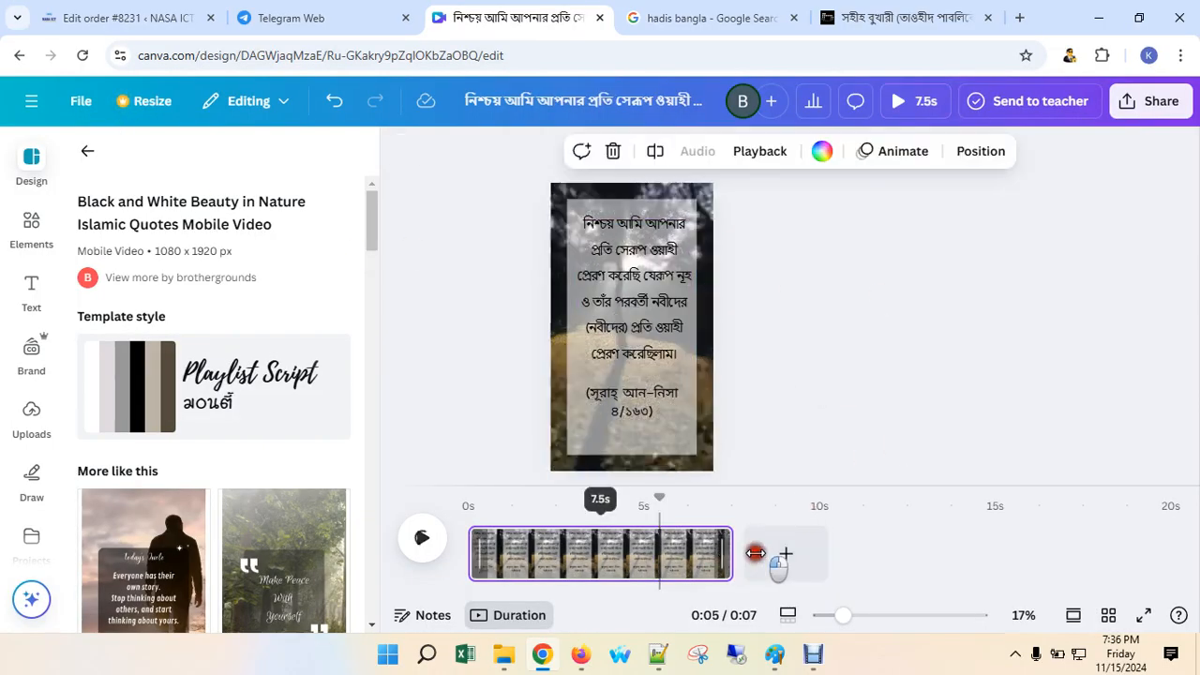
mouse_move(756, 553)
left_mouse_down()
mouse_move(793, 549)
mouse_move(703, 545)
mouse_move(779, 541)
mouse_move(763, 557)
left_mouse_up()
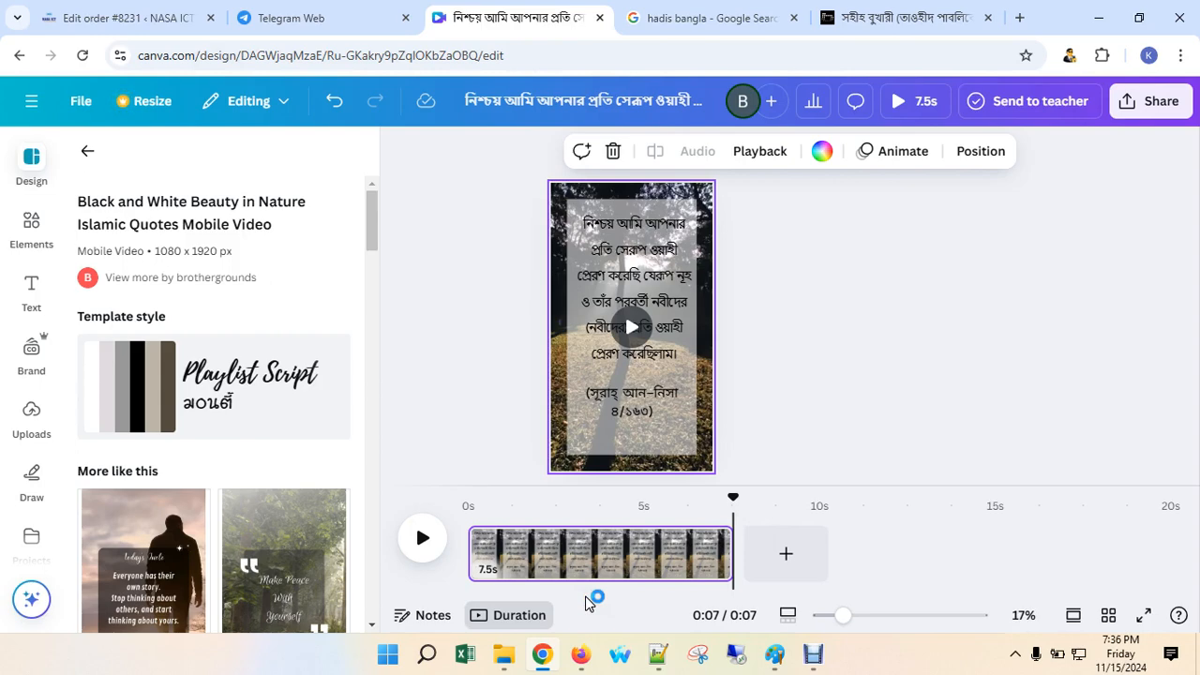
Show the audio files among the uploads.
mouse_move(867, 21)
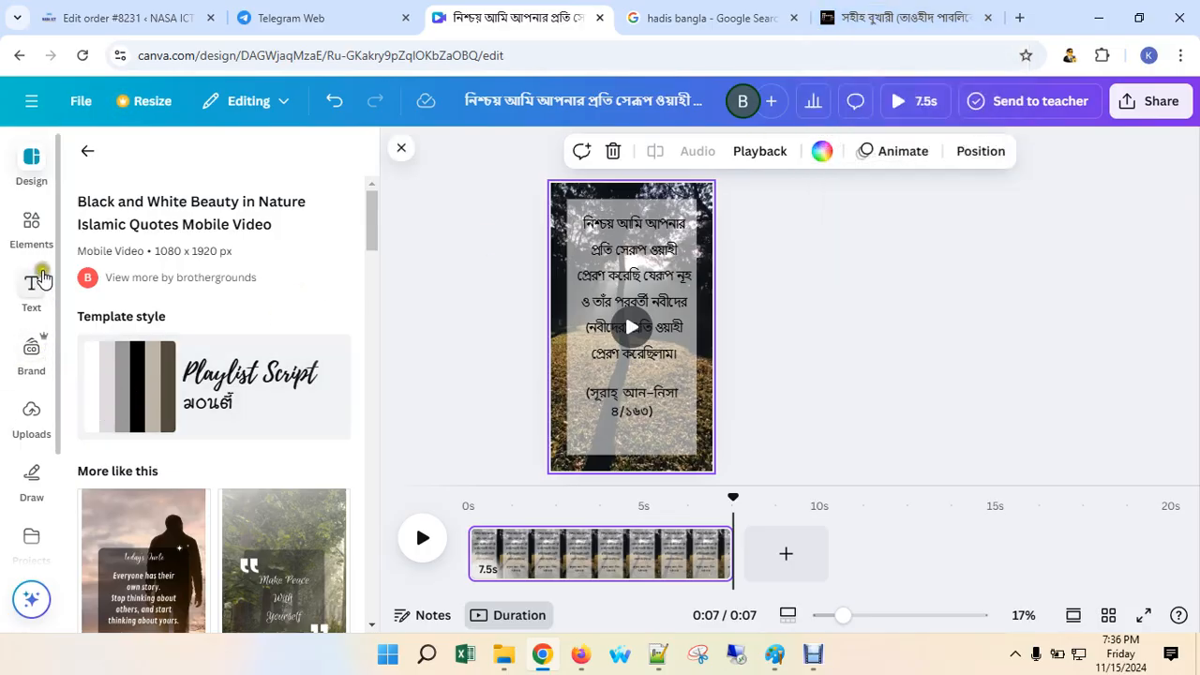
left_click(32, 418)
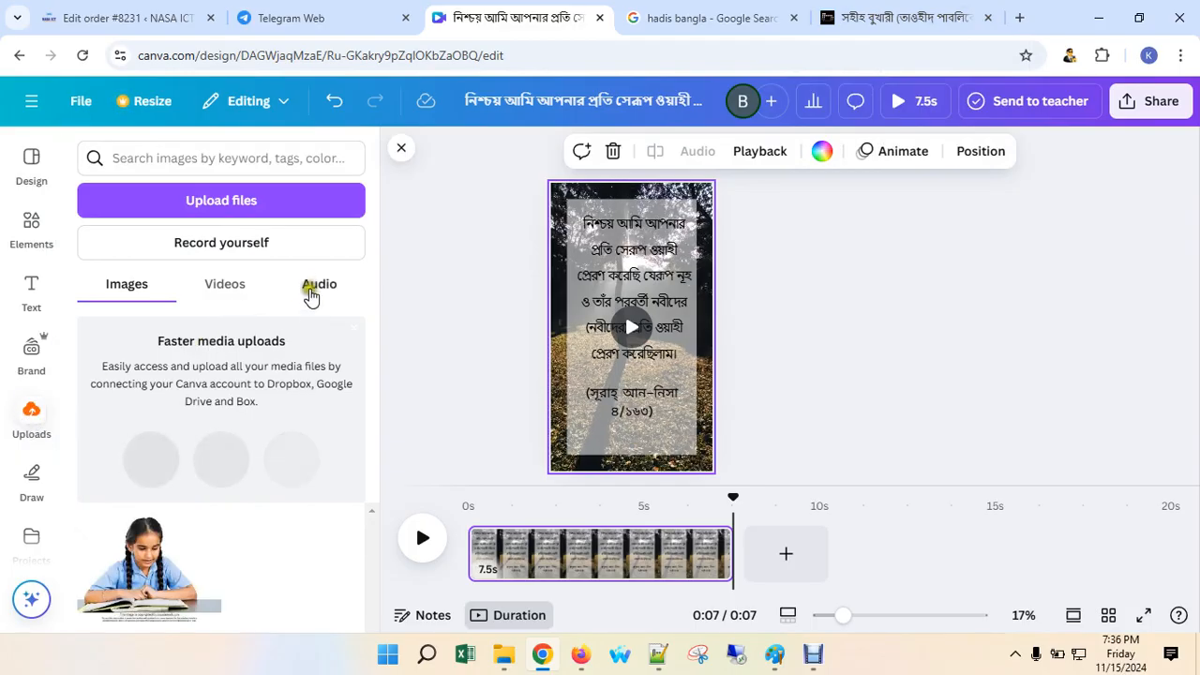
left_click(315, 286)
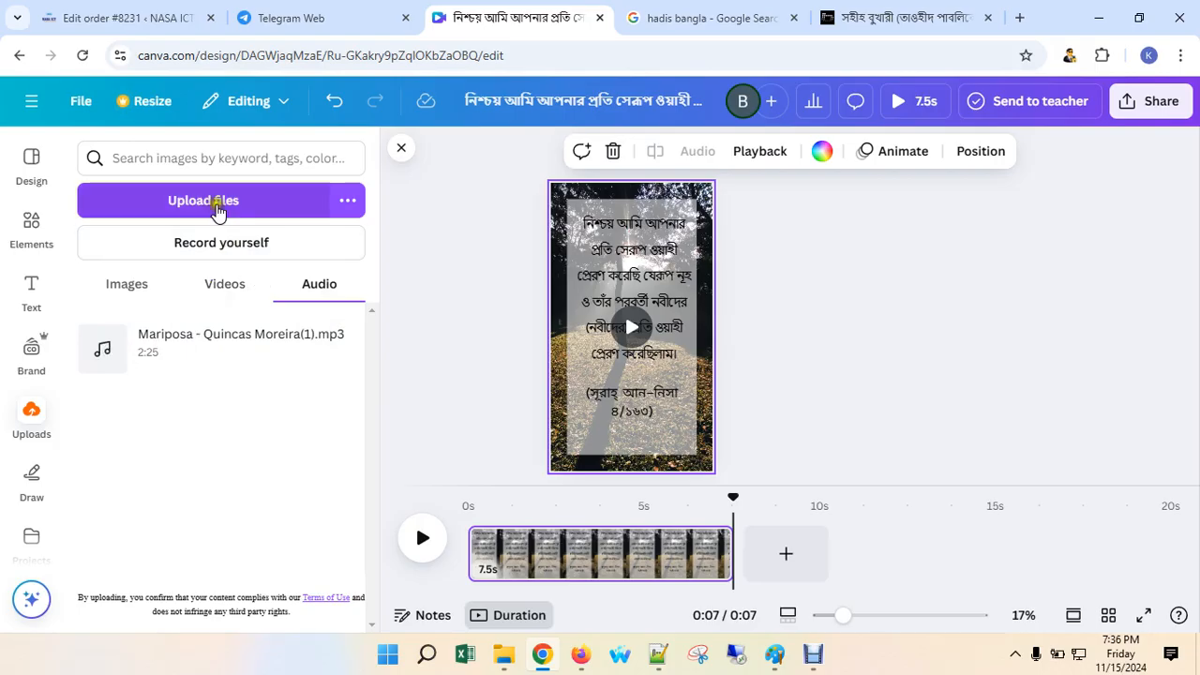
left_click(218, 211)
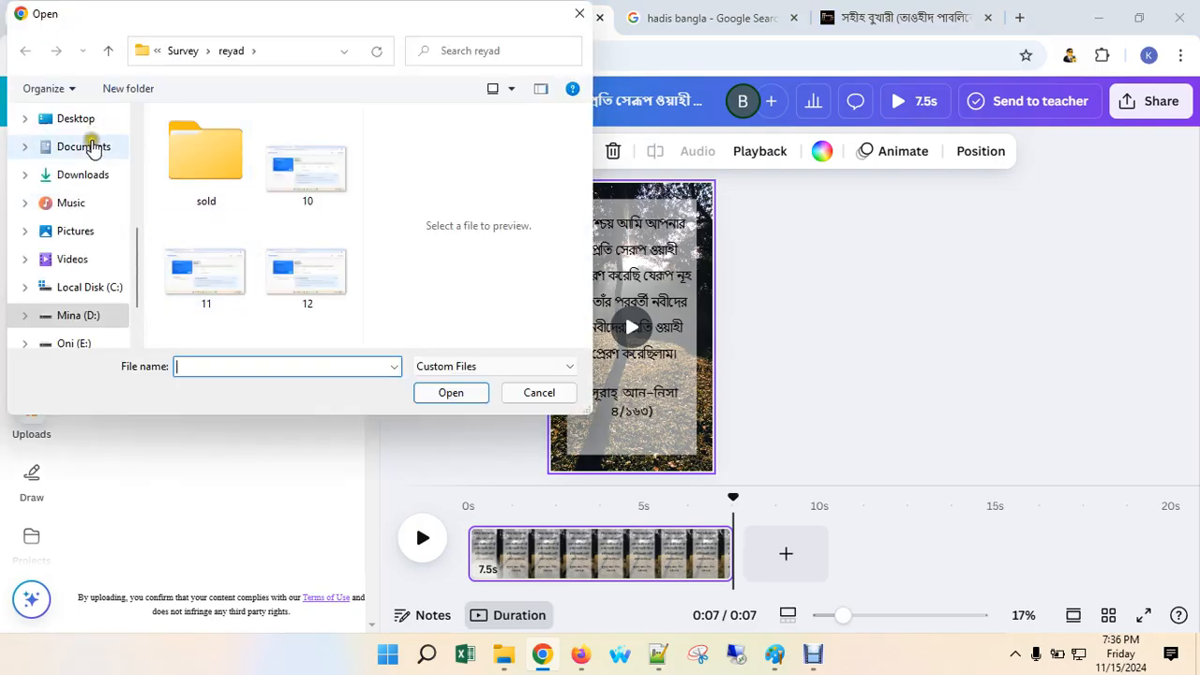
left_click(75, 118)
double_click(204, 153)
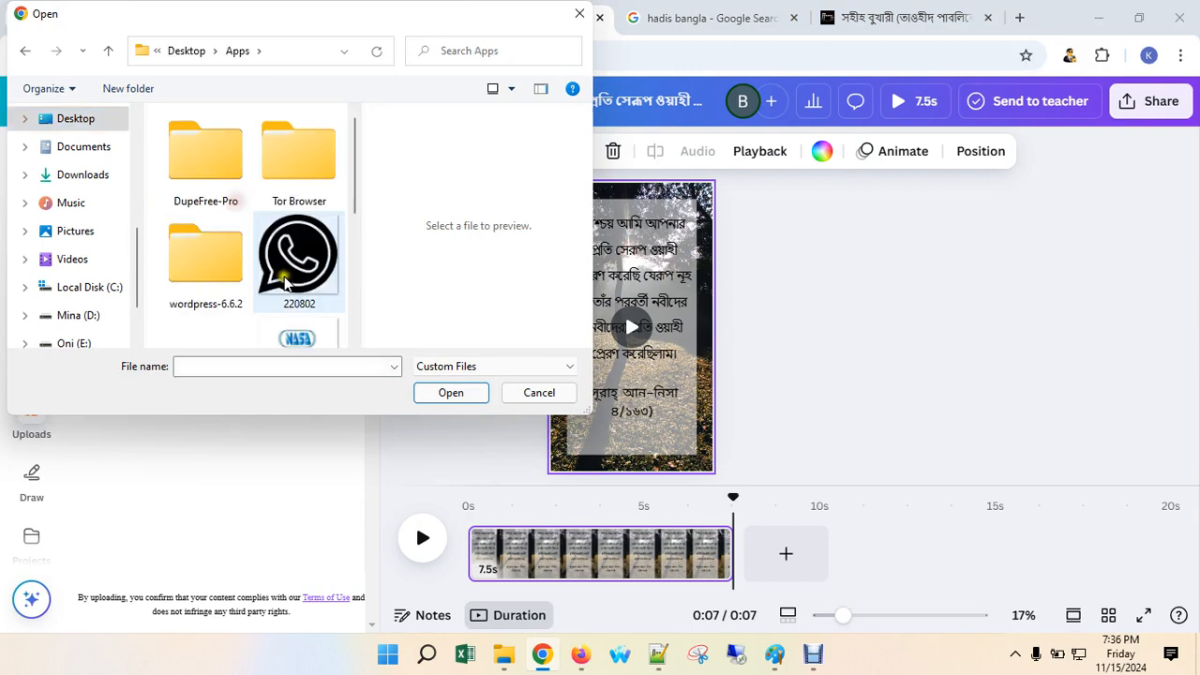
scroll(286, 281, "down", 5)
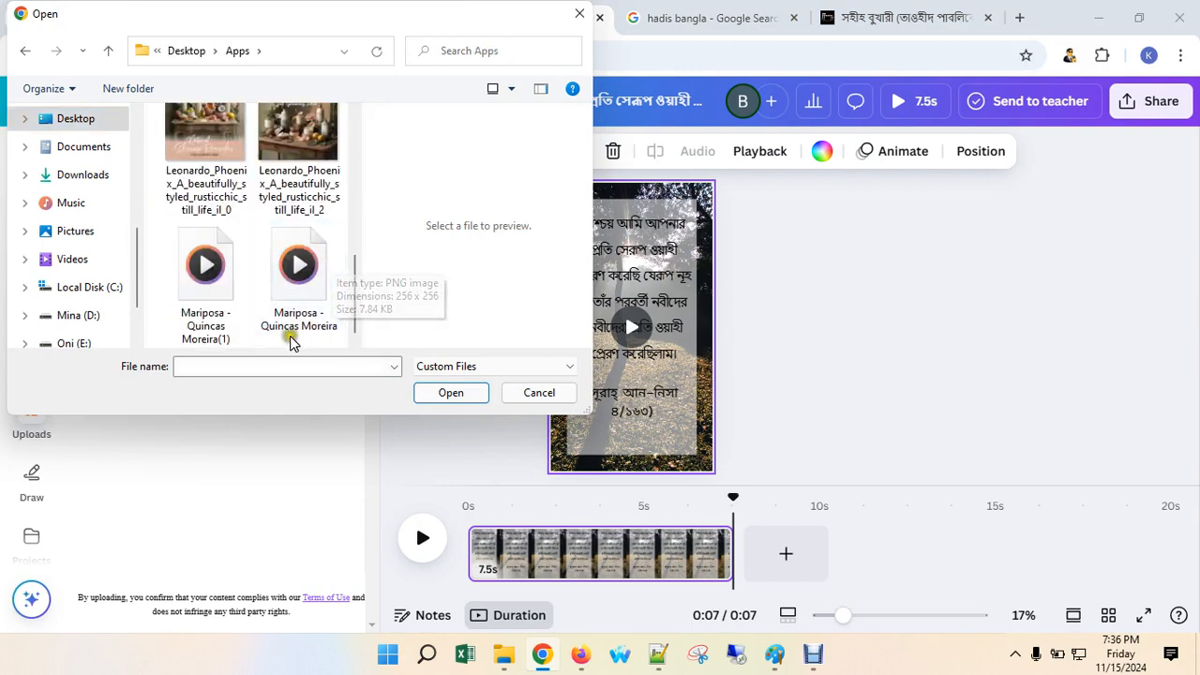
left_click(221, 280)
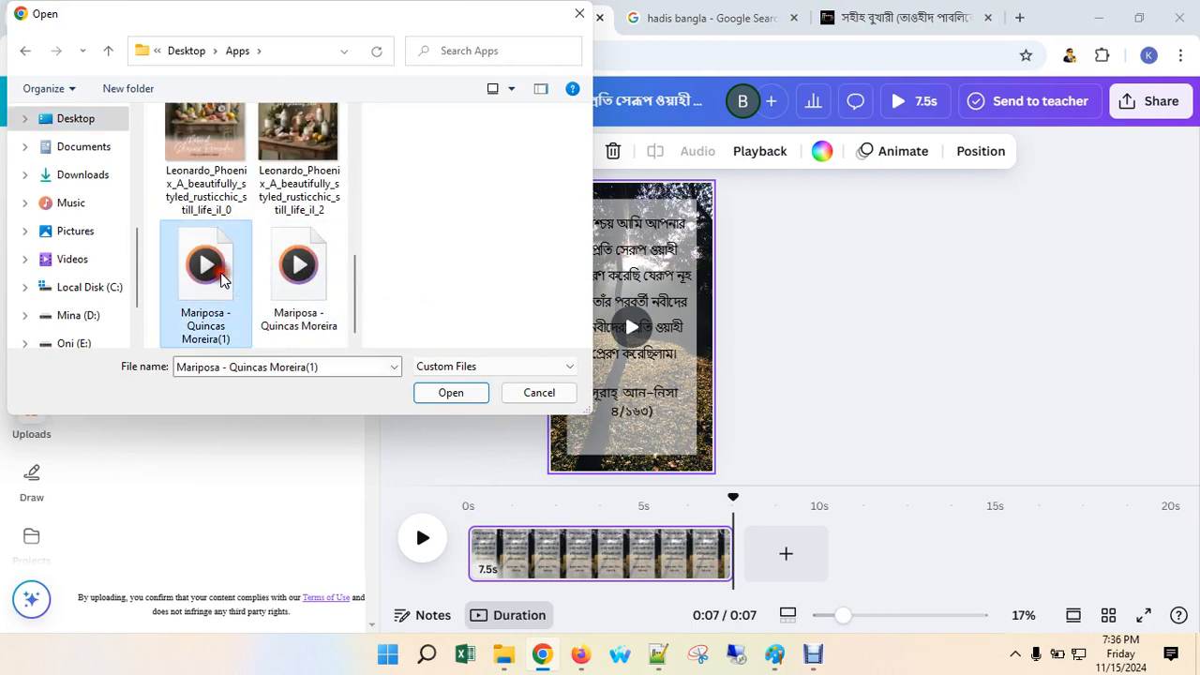
left_click_drag(357, 288, 354, 278)
left_click(539, 392)
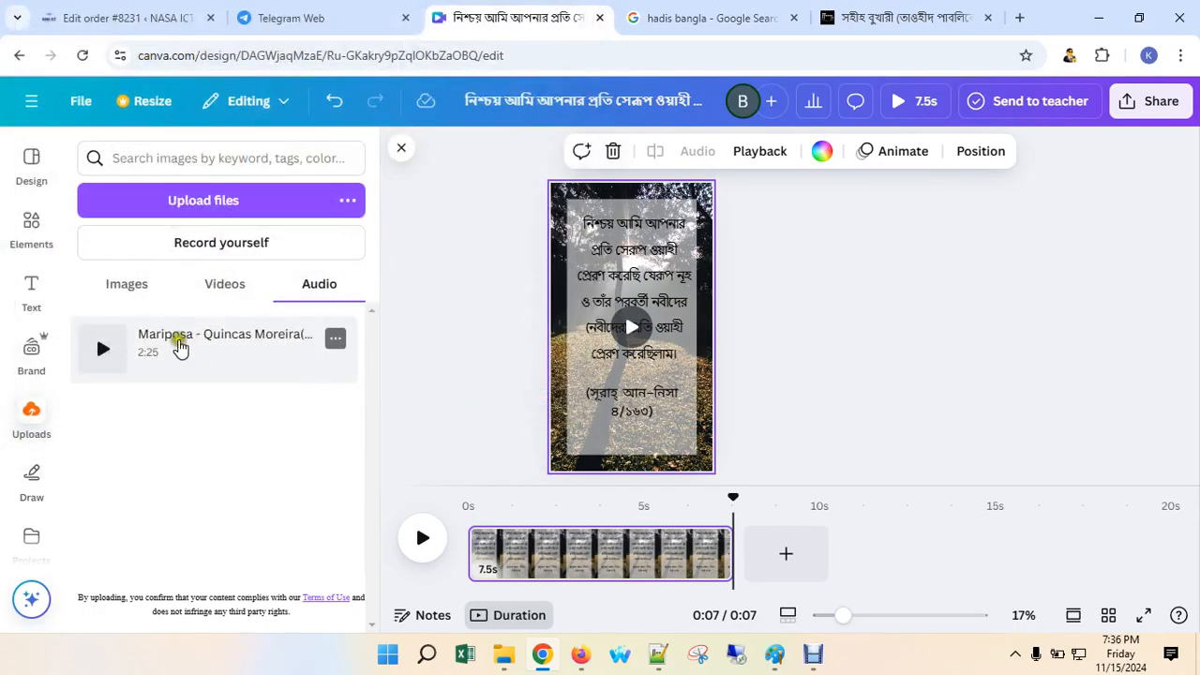
Add the uploaded Mariposa MP3 track to the timeline and extend its start to 0 s so it spans the full 7.5 s.
left_click_drag(190, 342, 594, 569)
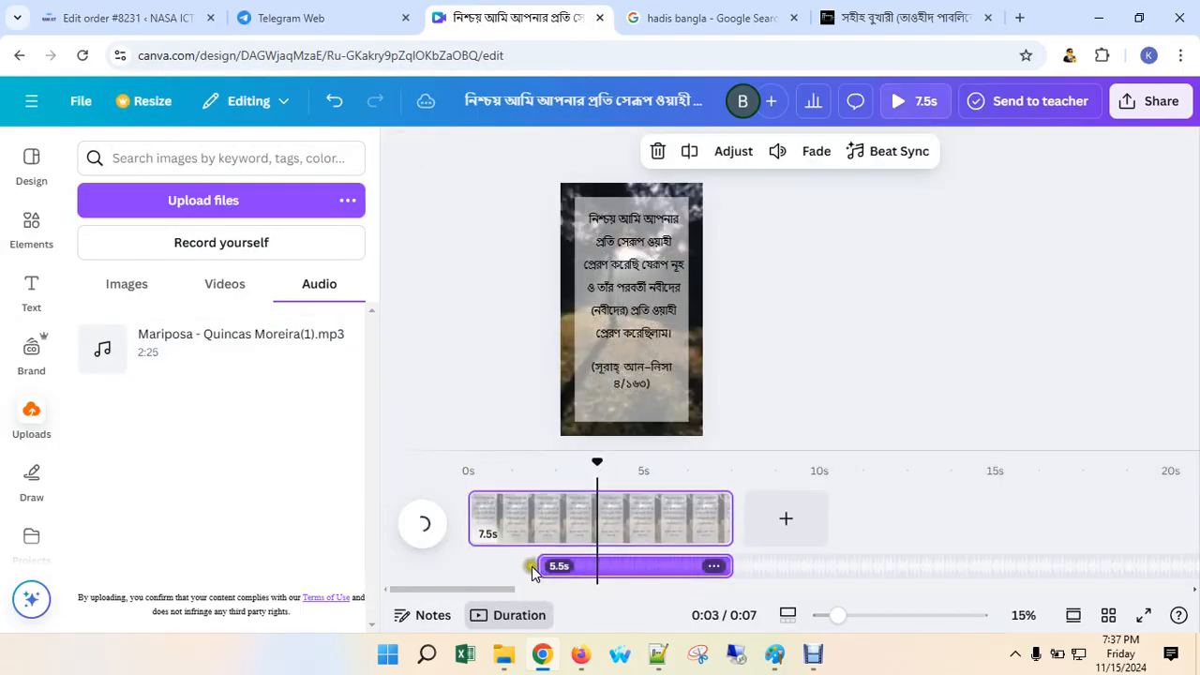
left_click_drag(504, 568, 470, 570)
left_click(571, 519)
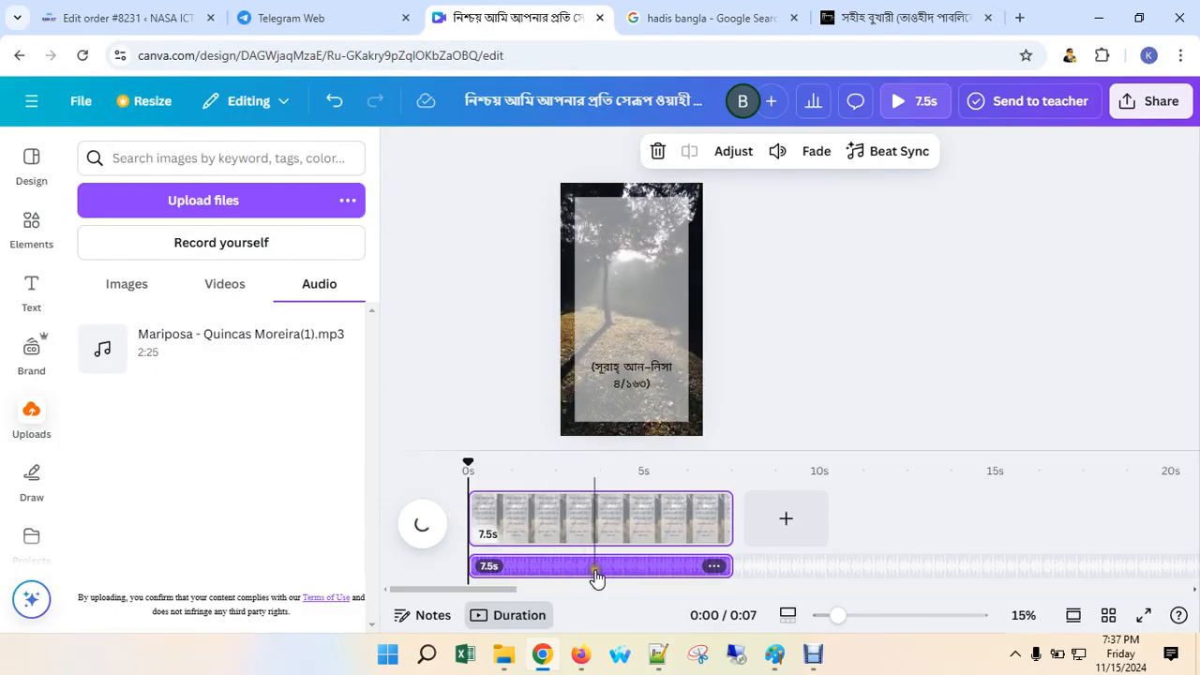
Show the verse text's element timing on the timeline and move the playhead to the end of its bar.
left_click(624, 366)
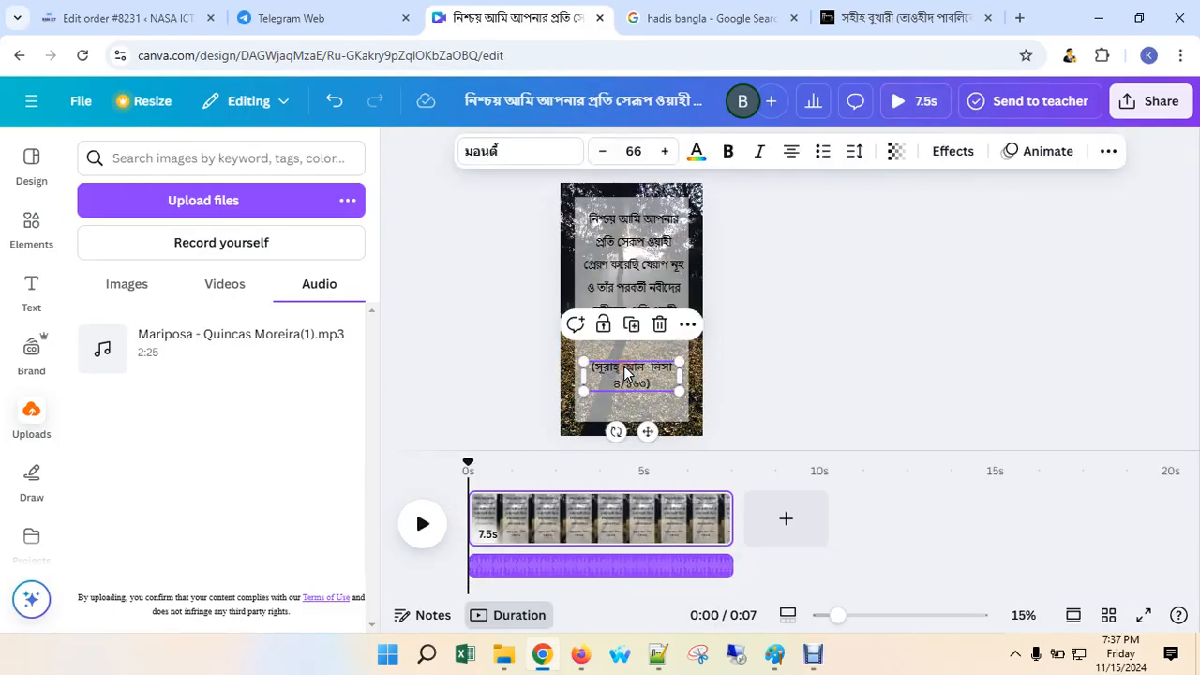
left_click(643, 244)
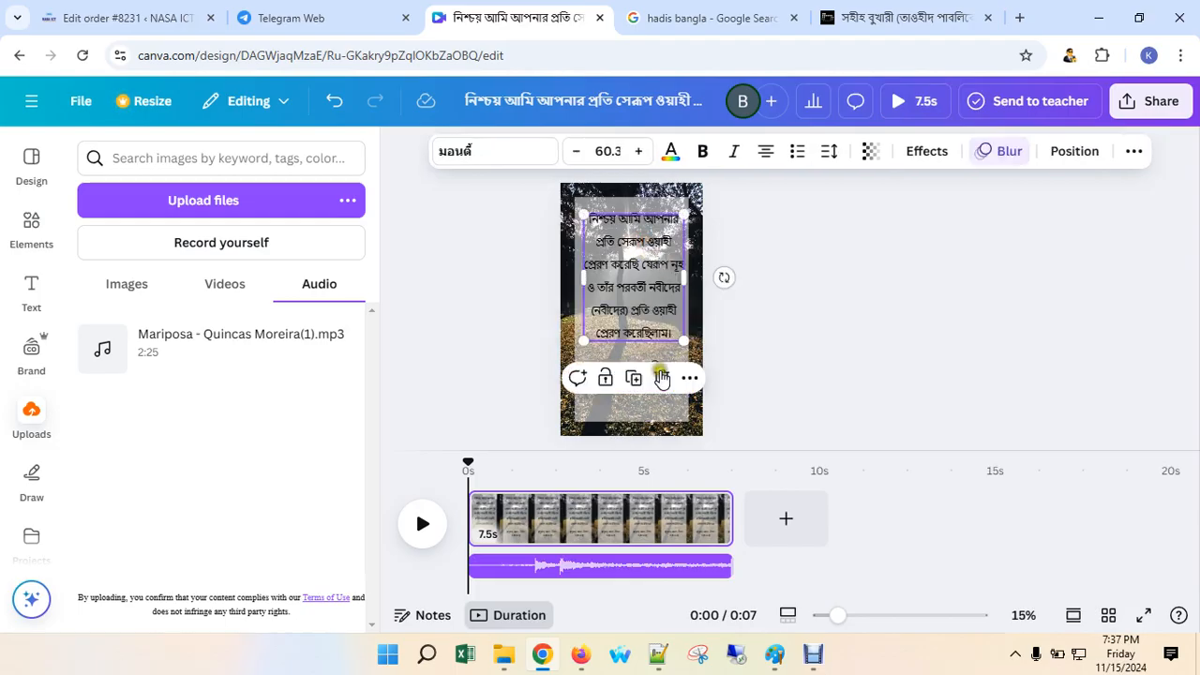
left_click(784, 383)
left_click(633, 384)
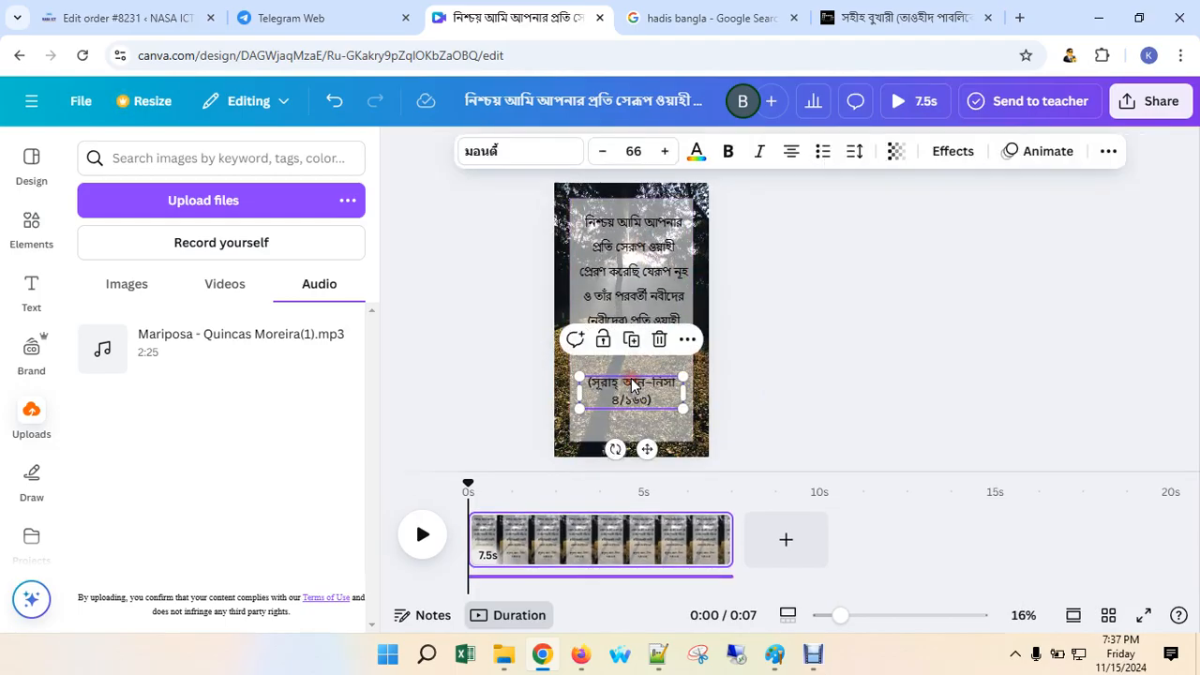
left_click(626, 261)
right_click(627, 272)
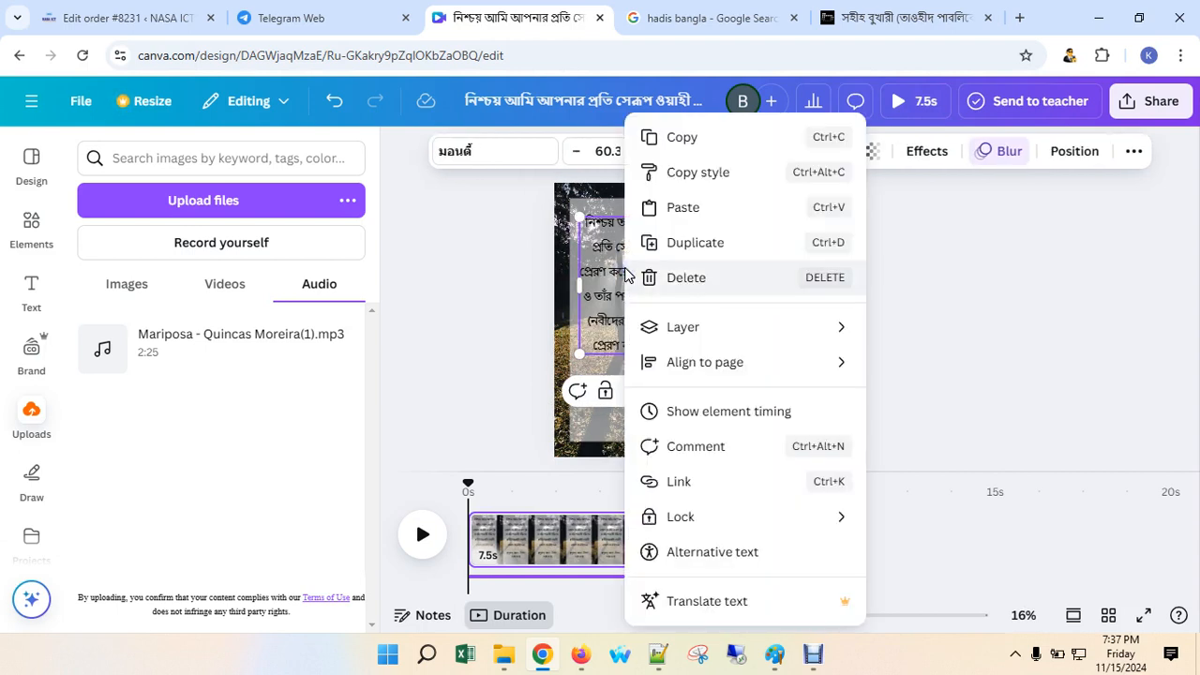
left_click(719, 413)
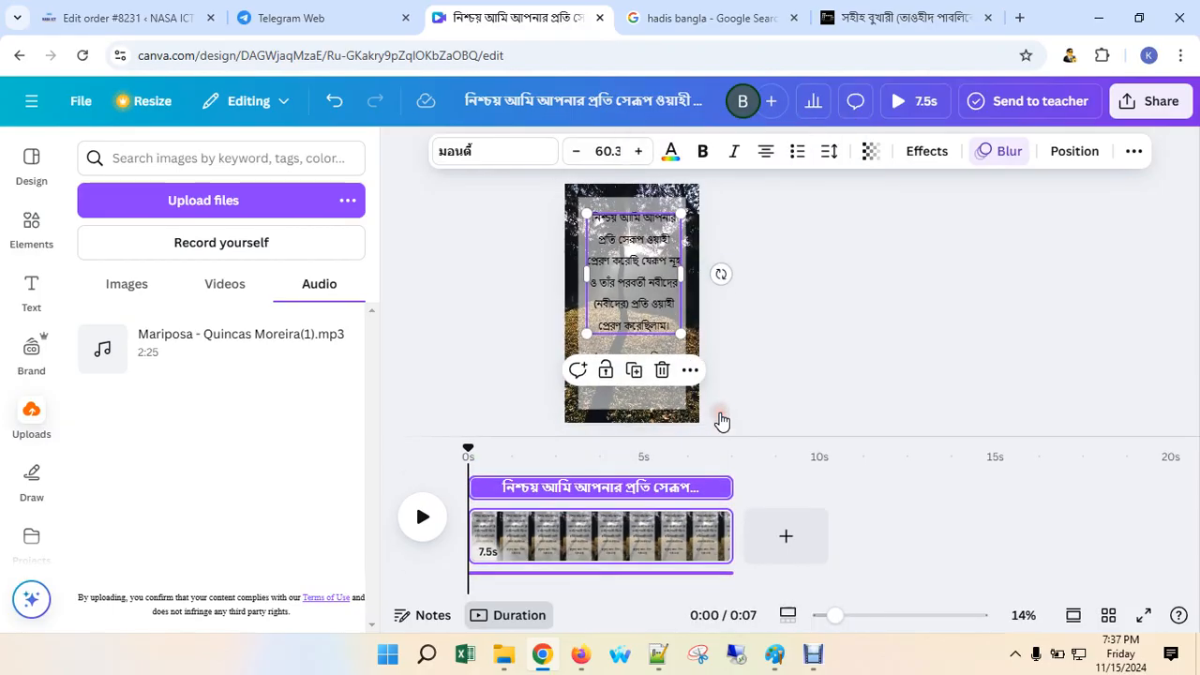
left_click(728, 482)
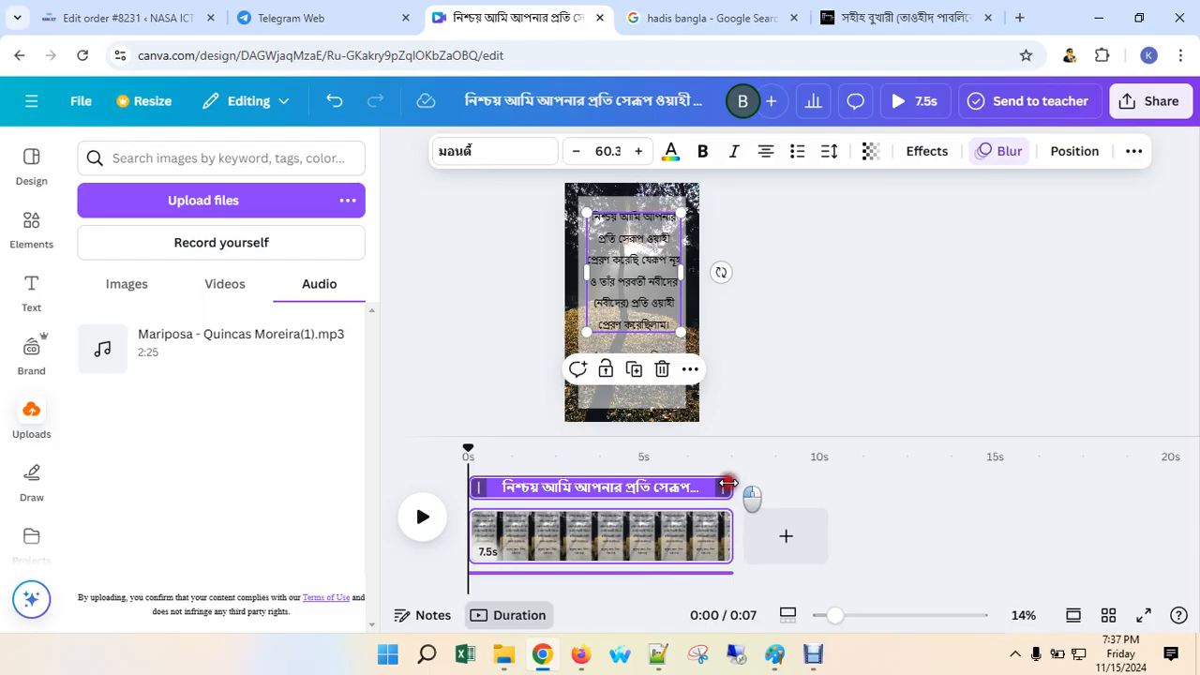
left_click(722, 458)
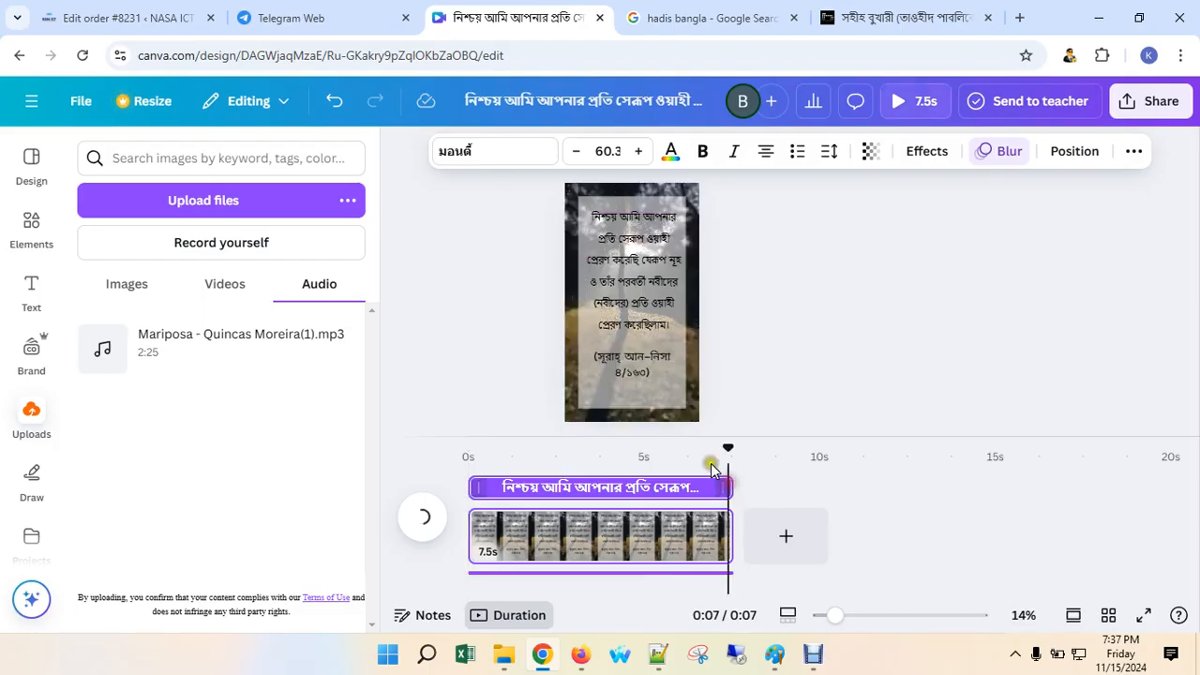
Hide the surah reference's element timing on the timeline and show it again.
left_click(646, 361)
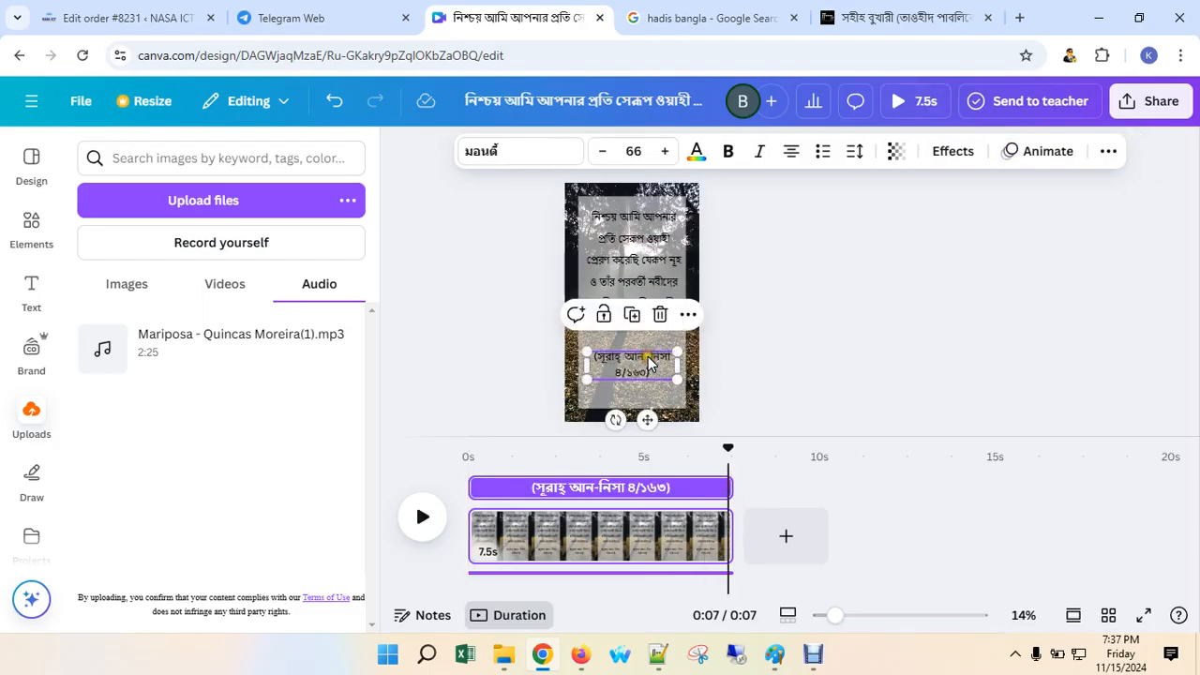
left_click(688, 314)
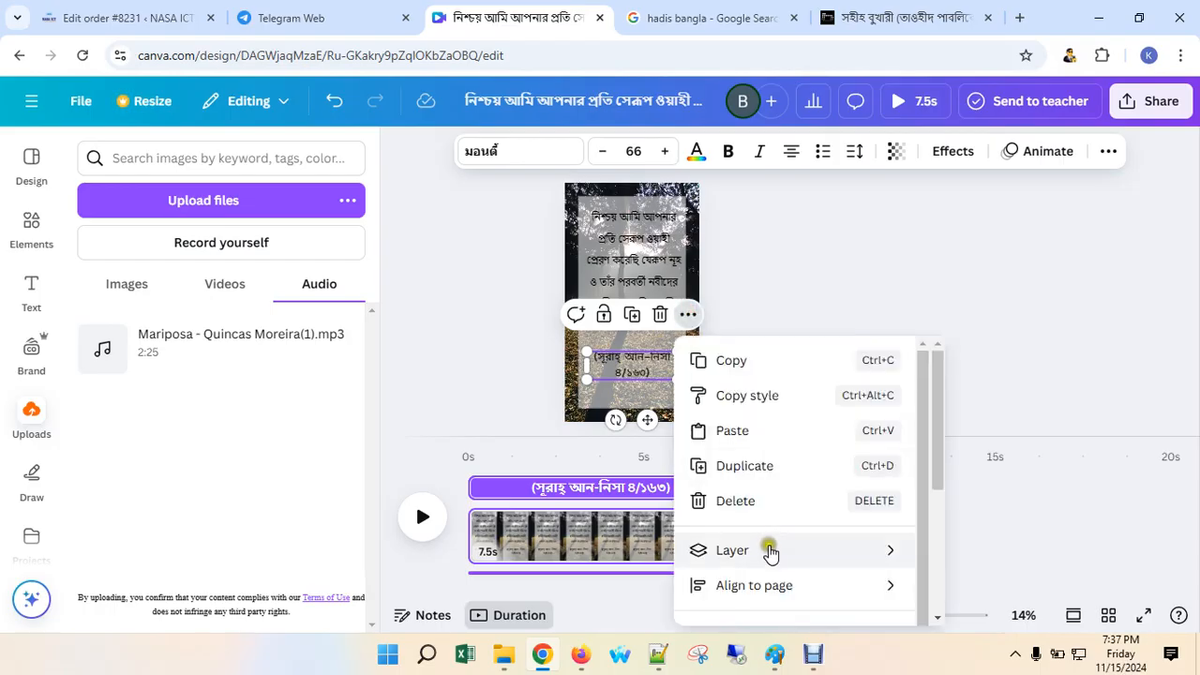
scroll(757, 501, "down", 3)
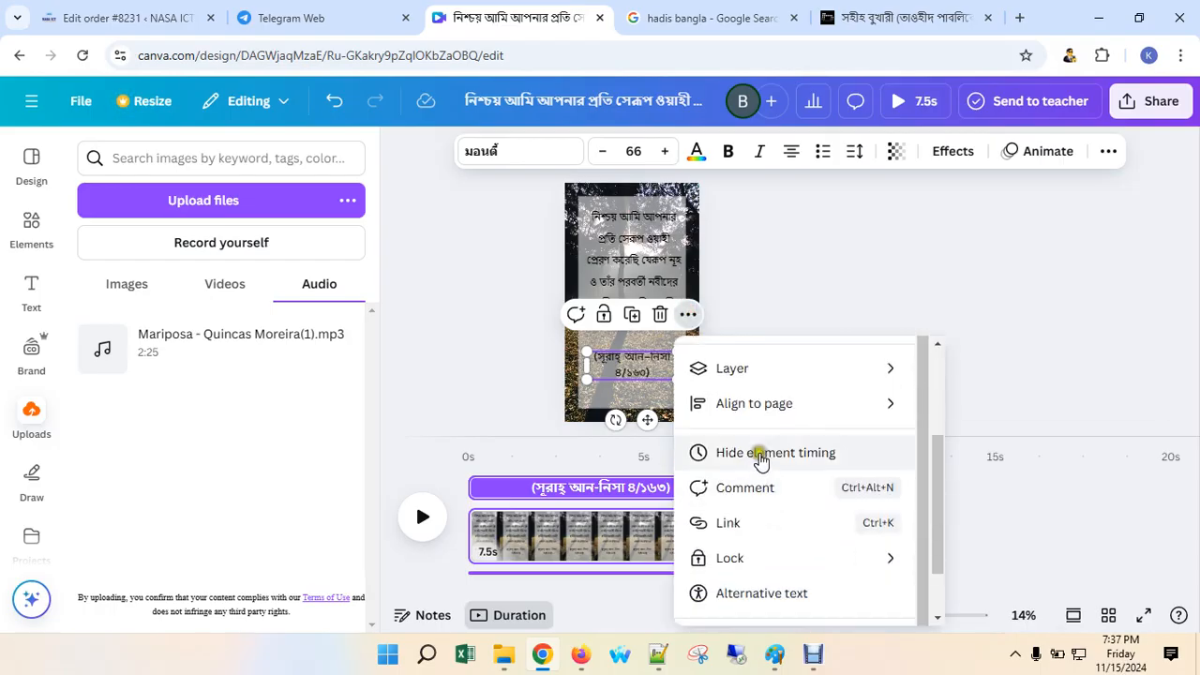
left_click(759, 454)
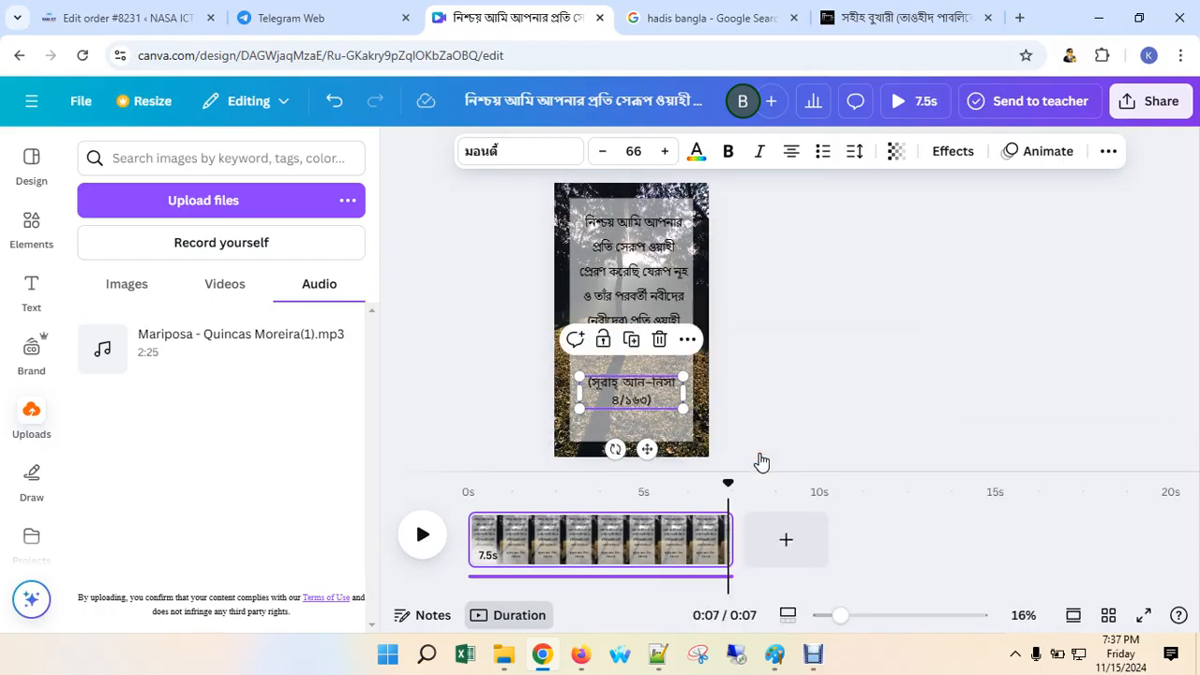
left_click(688, 338)
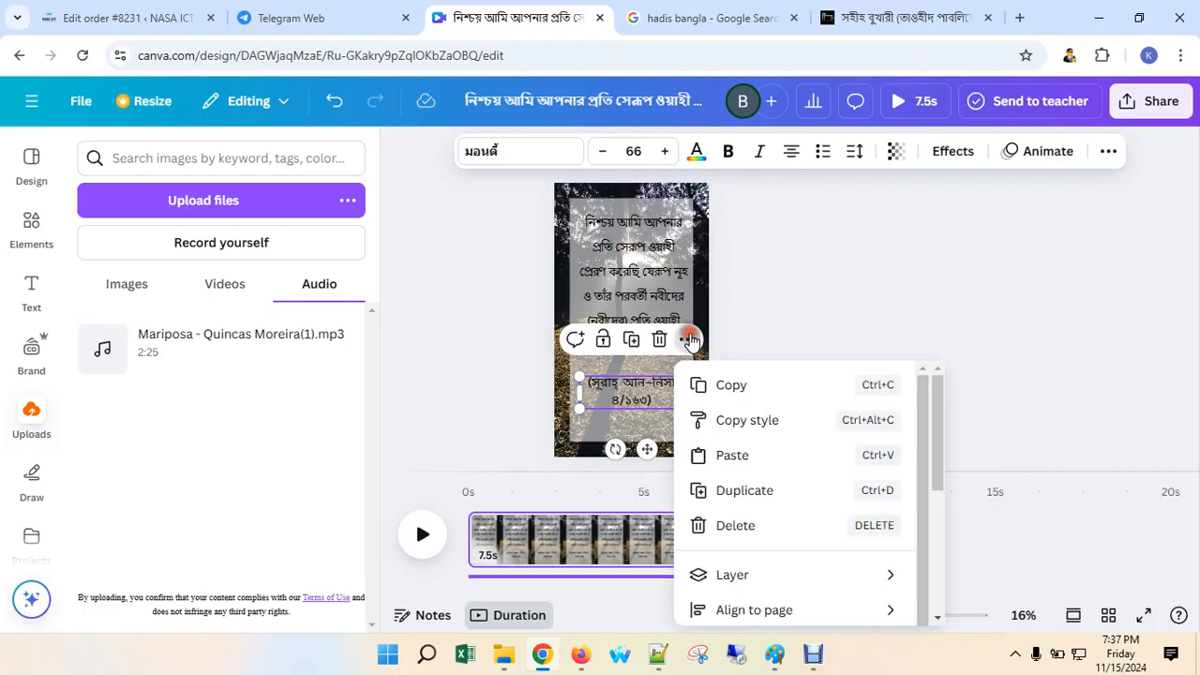
scroll(757, 497, "down", 5)
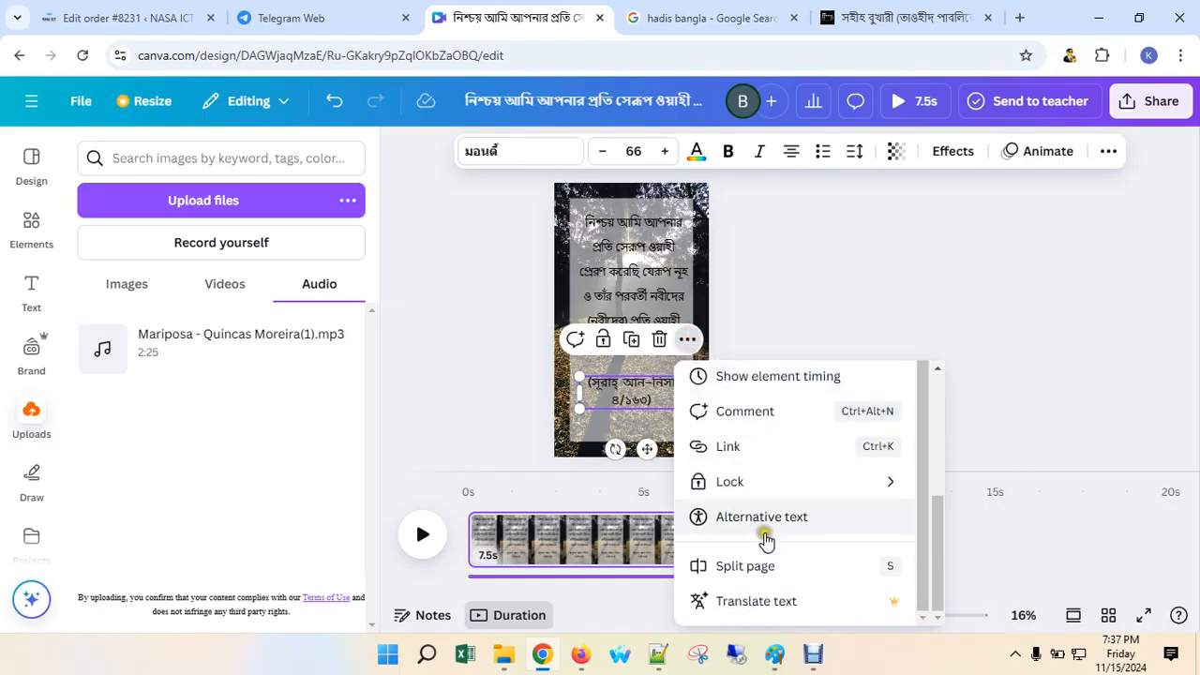
scroll(766, 533, "up", 4)
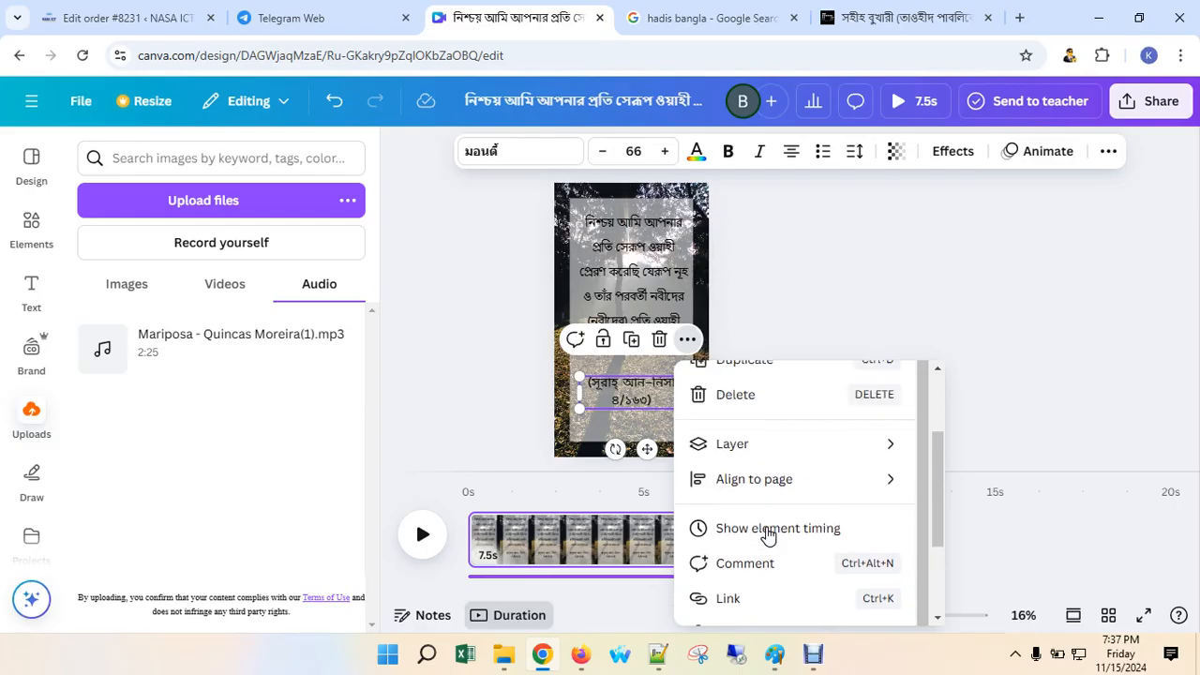
left_click(770, 557)
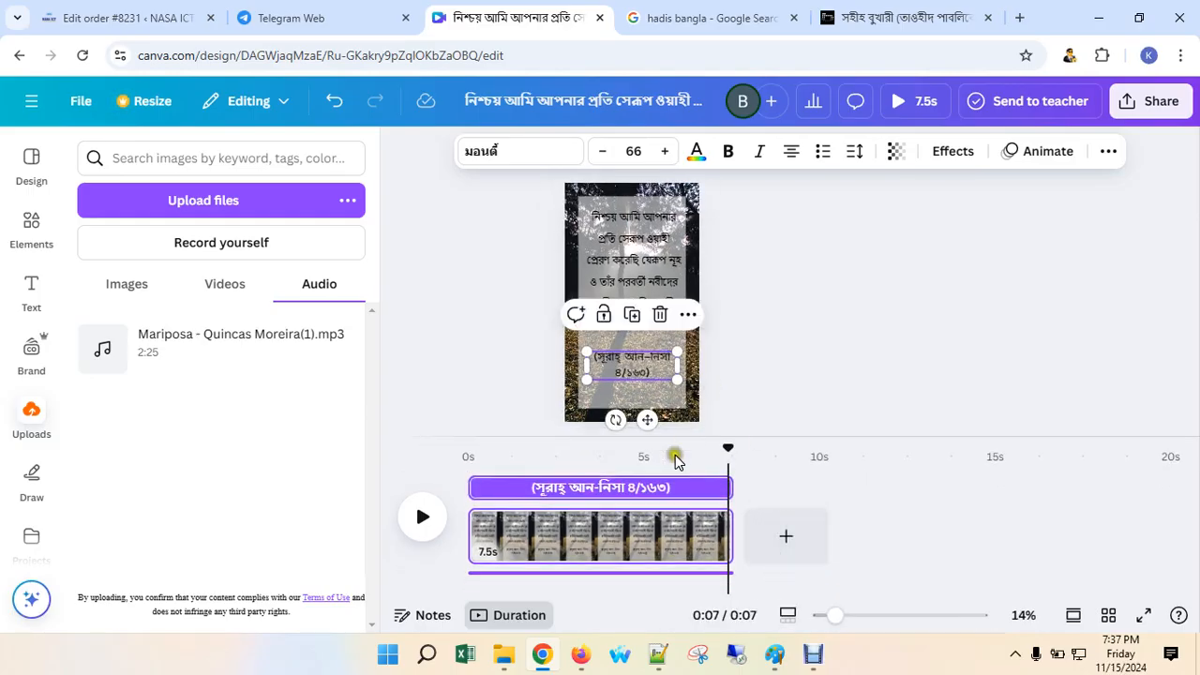
left_click(641, 360)
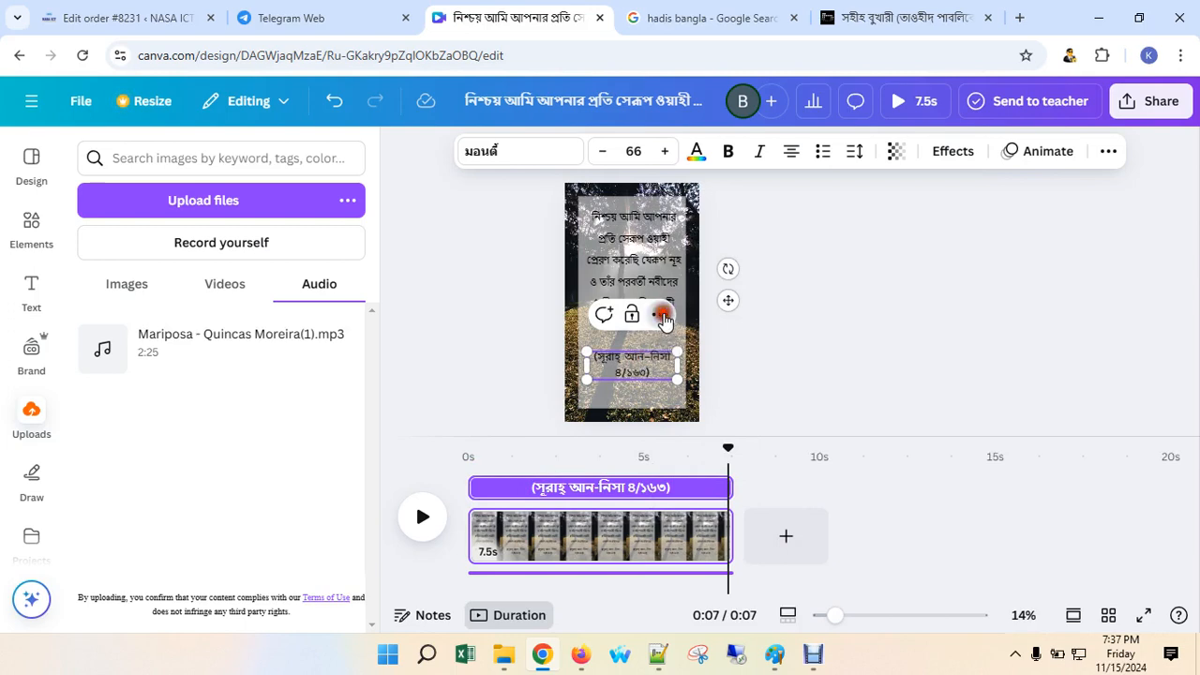
left_click(663, 316)
scroll(774, 590, "down", 2)
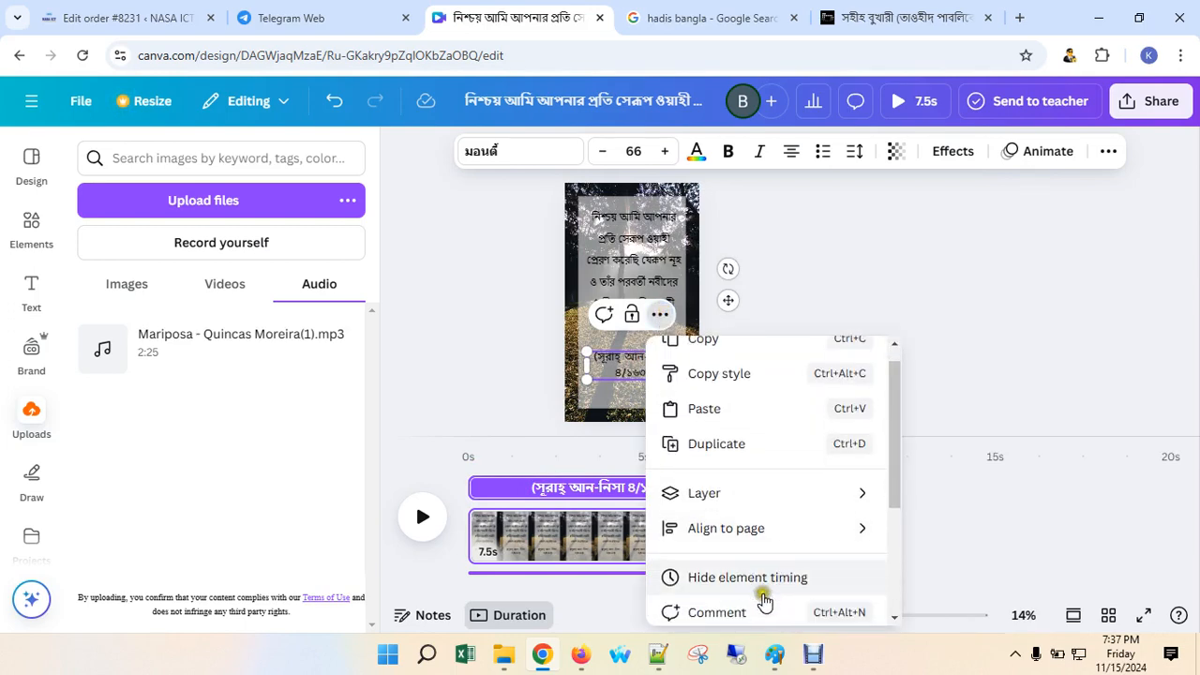
Move the playhead back to about 5 s and delete the surah reference text from the page.
left_click(604, 353)
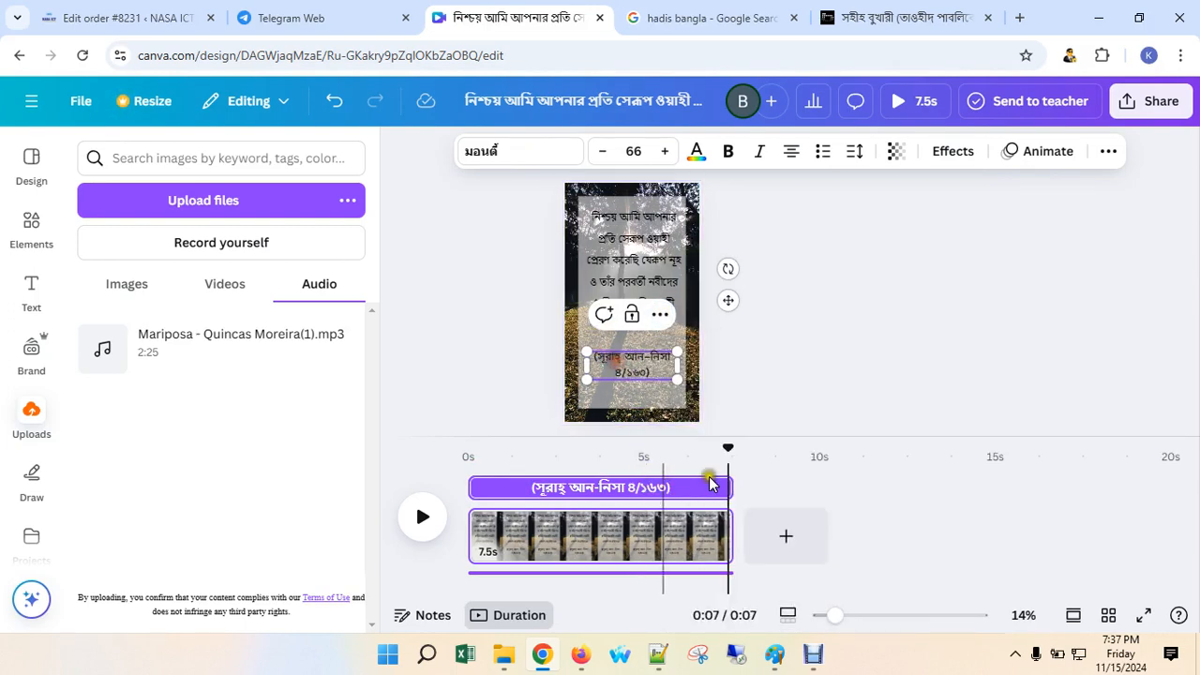
left_click_drag(729, 448, 664, 448)
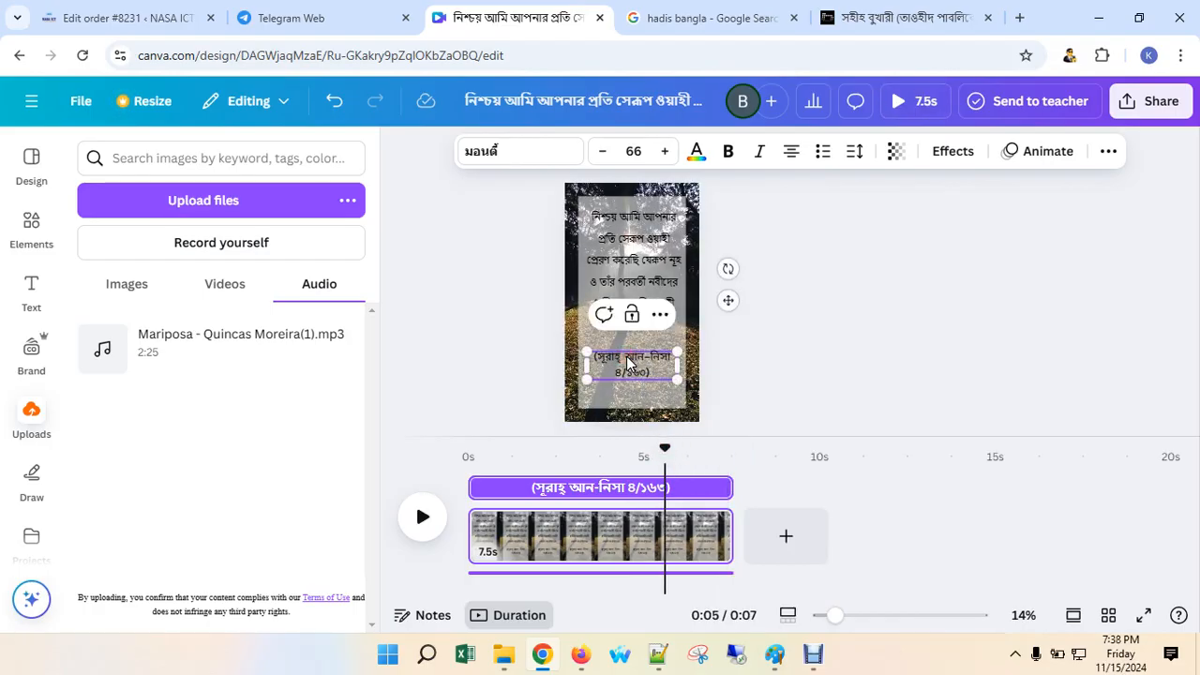
key("Delete")
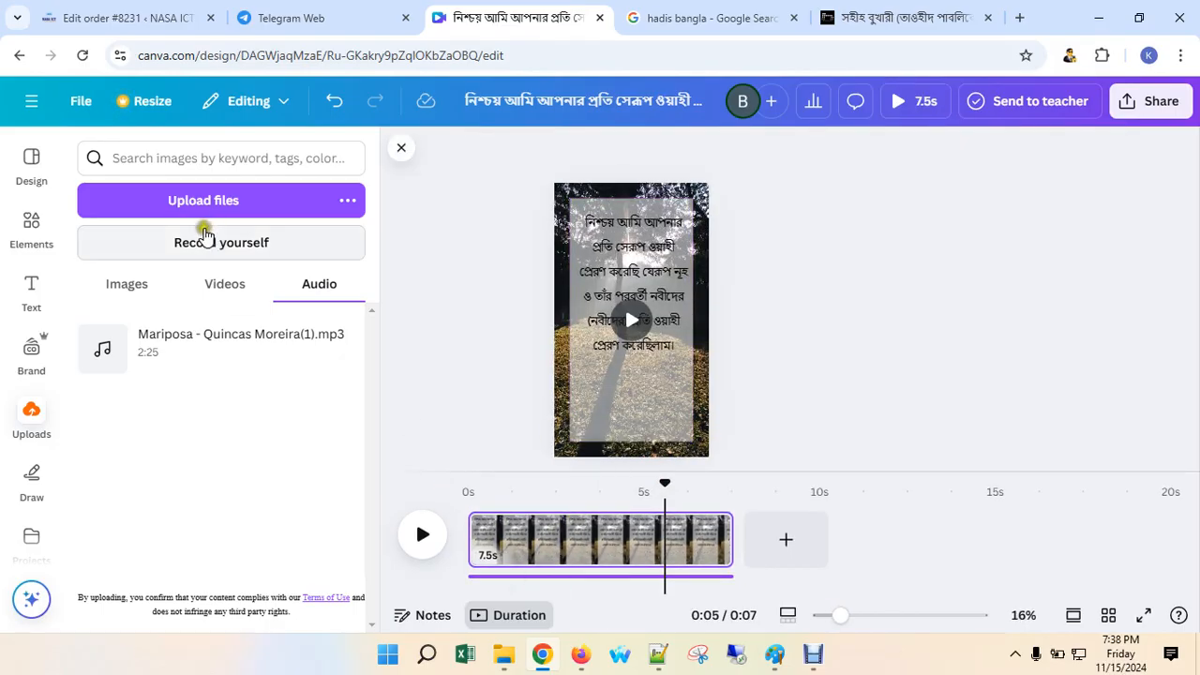
Add a new text box below the verse and paste the reference (সূরাহ্ আন-নিসা ৪/১৬৩) into its placeholder text.
left_click(26, 286)
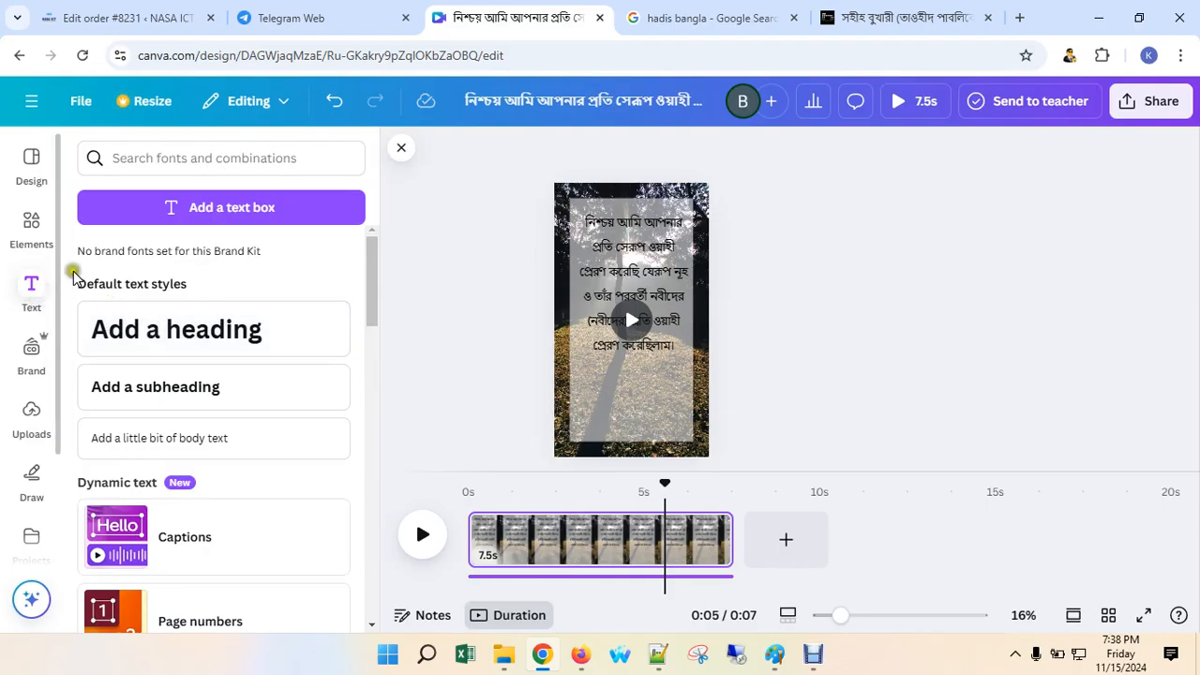
left_click(228, 207)
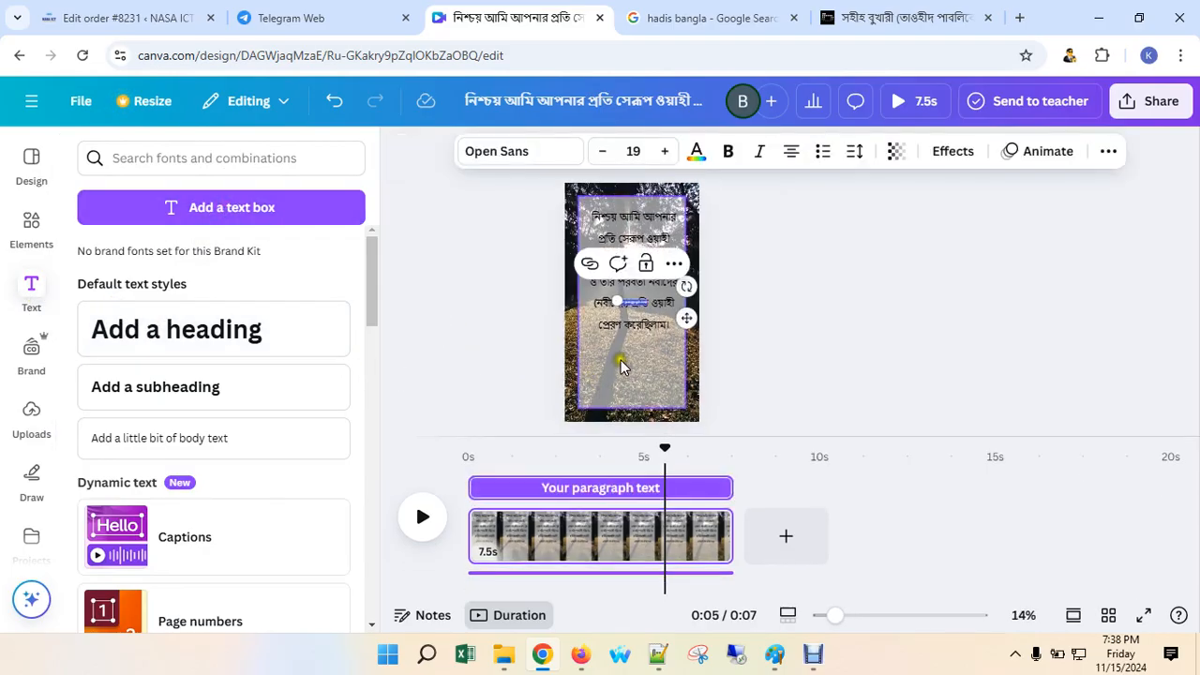
double_click(635, 303)
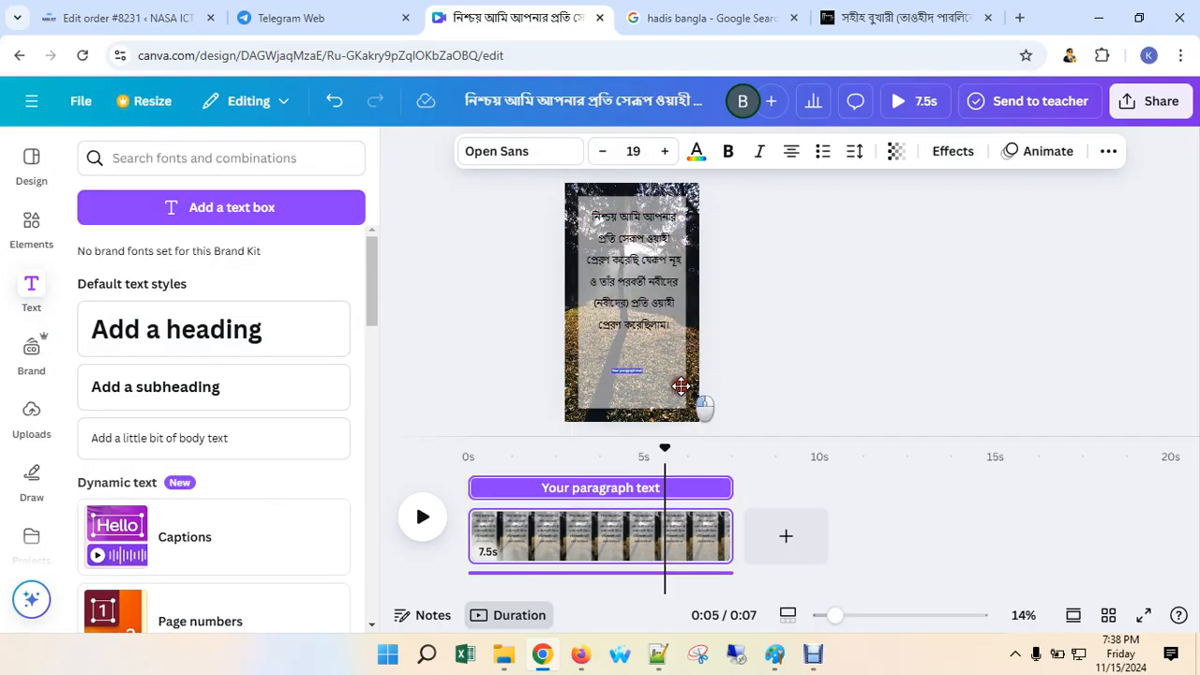
left_click(621, 370)
left_click(628, 372)
key("ctrl+v")
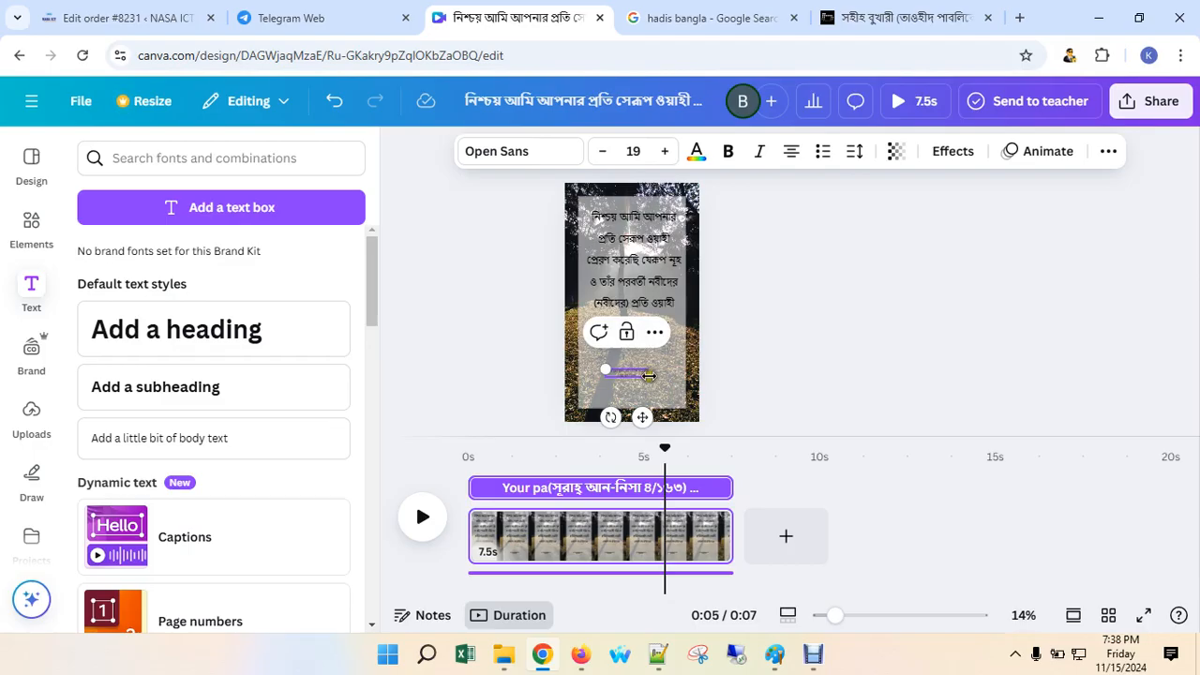
Widen the new text box and centre it under the verse.
left_click_drag(649, 375, 681, 375)
left_click(635, 374)
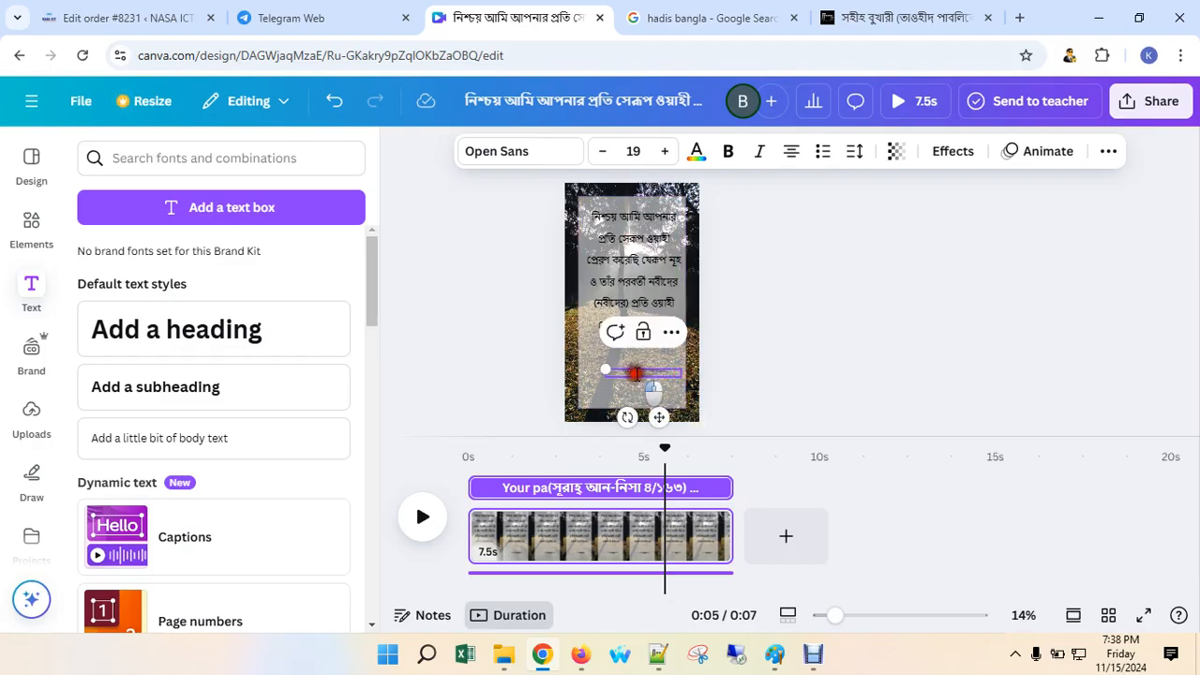
left_click_drag(659, 418, 644, 412)
Increase the font size of the selected text in the new text box to 78.
left_click(665, 151)
left_click(664, 151)
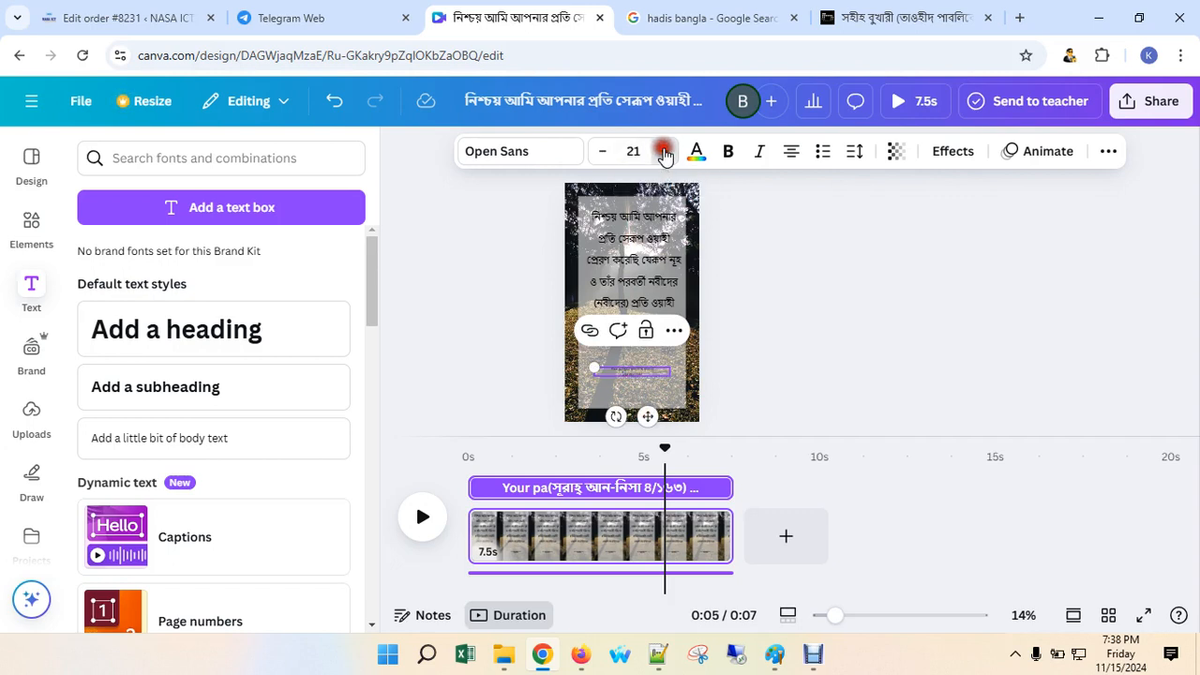
left_click(665, 151)
left_click(665, 151)
left_click(665, 151)
left_click(665, 151)
left_click(665, 151)
left_click(665, 151)
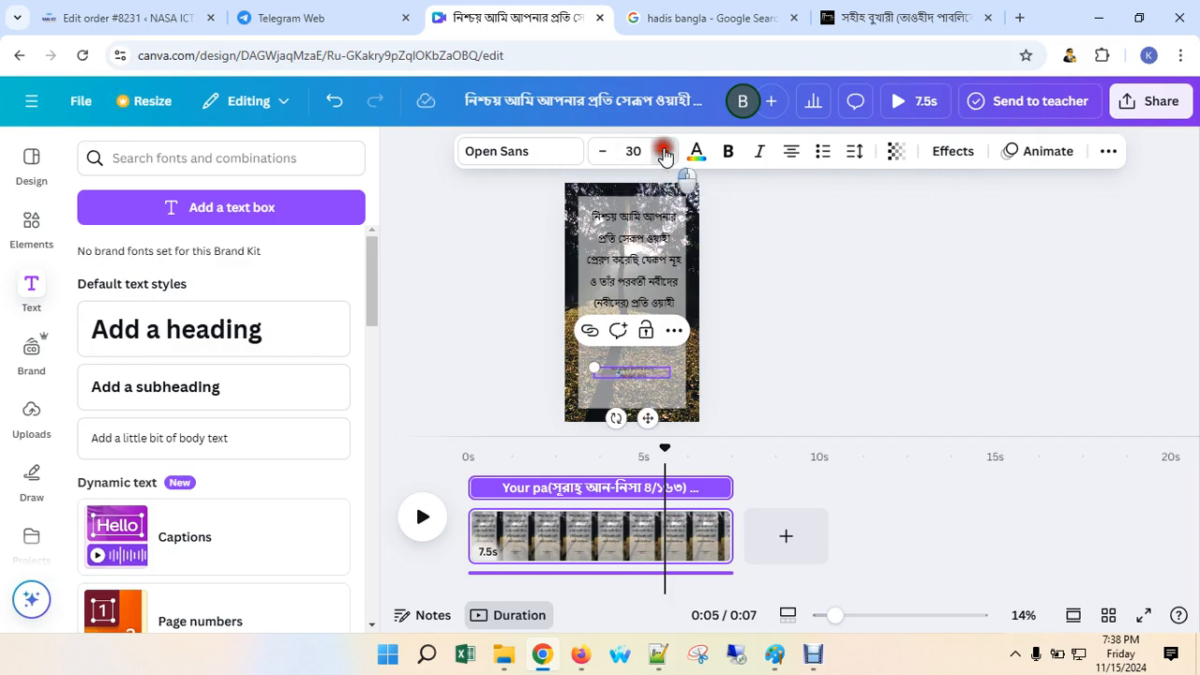
left_click(665, 151)
left_click(664, 151)
left_click(665, 151)
left_click(664, 151)
left_click(665, 150)
left_click(664, 151)
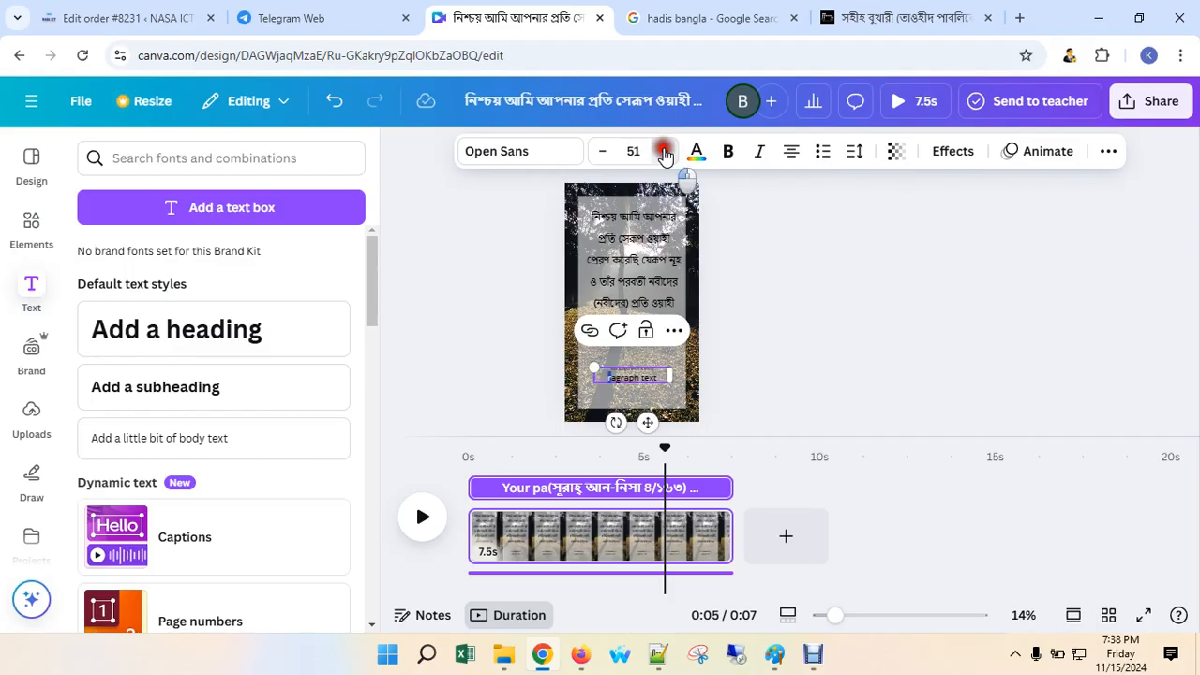
left_click(665, 151)
left_click(664, 151)
left_click(665, 151)
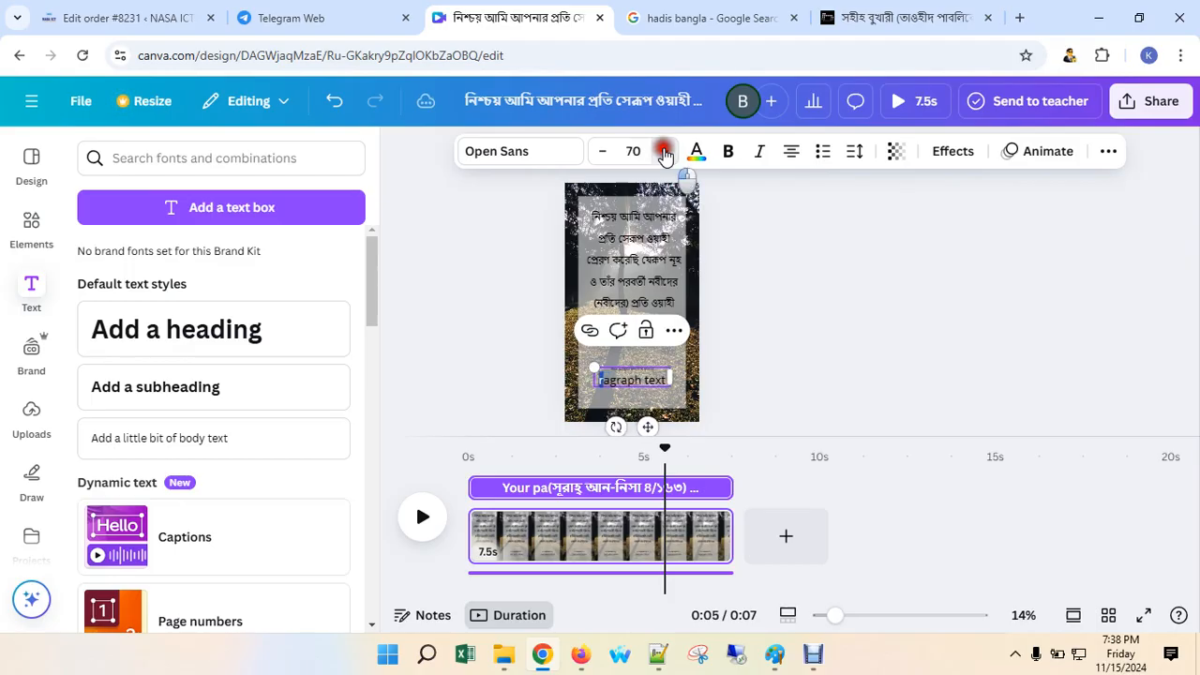
left_click(665, 151)
Fetch (সূরাহ্ আন-নিসা ৪/১৬৩) from the hadithbd.com page and insert it in the Canva text box in place of the visible placeholder words.
left_click(943, 18)
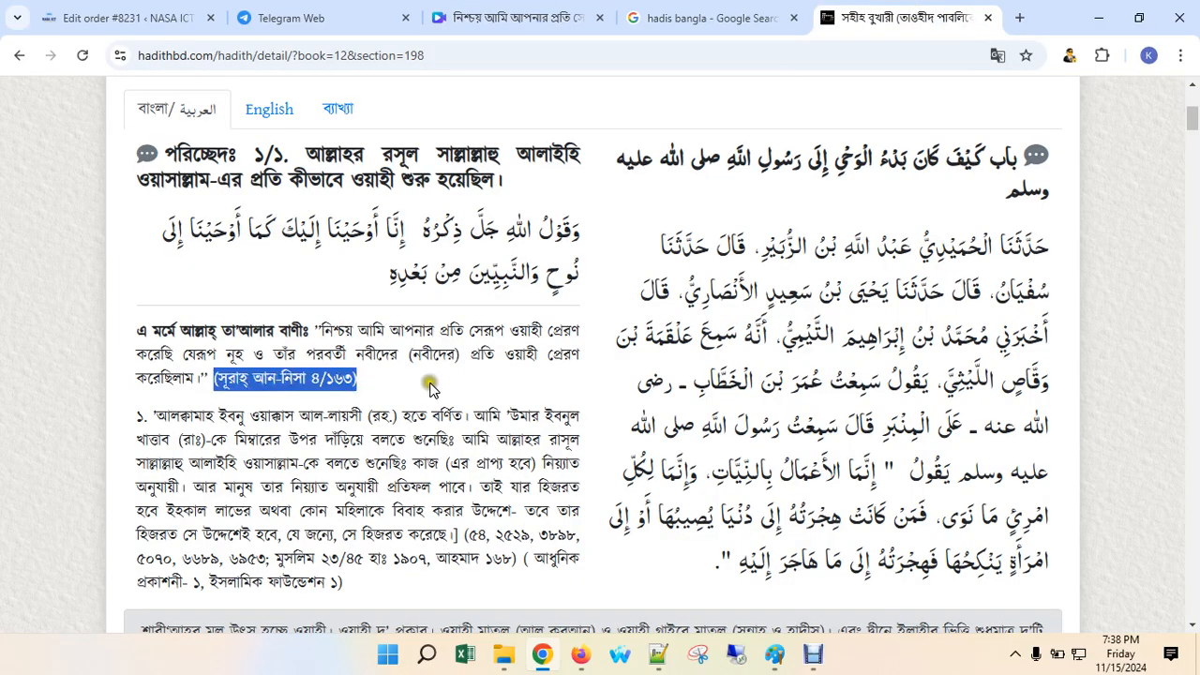
left_click(511, 17)
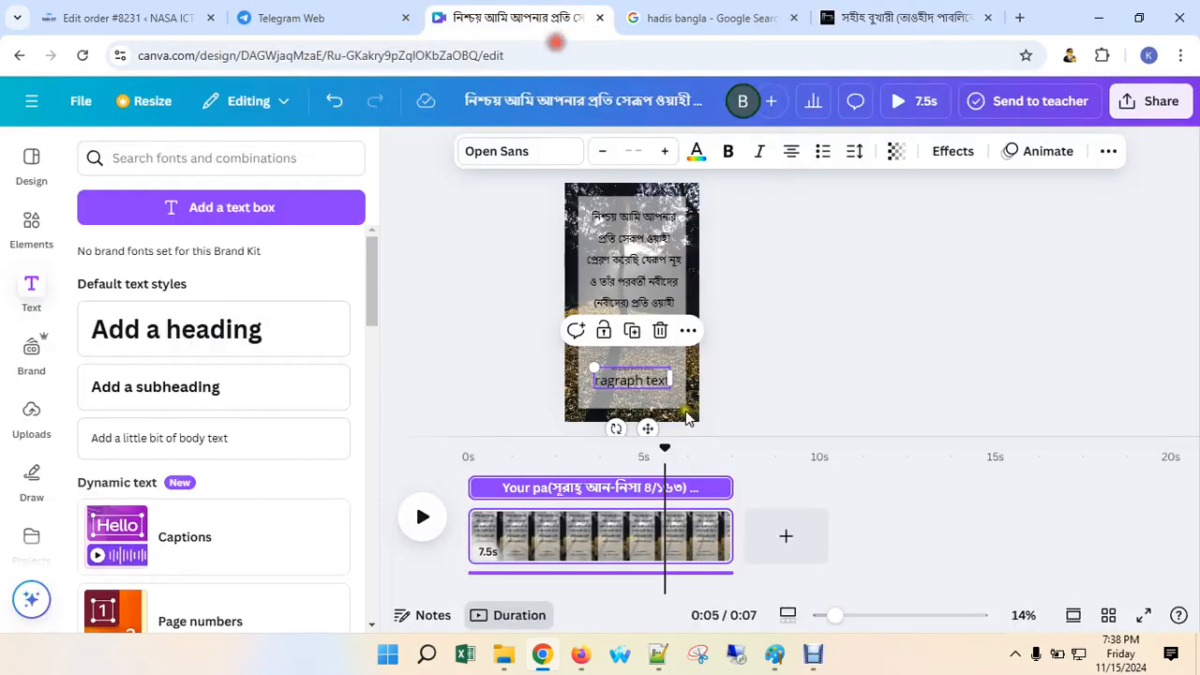
double_click(638, 383)
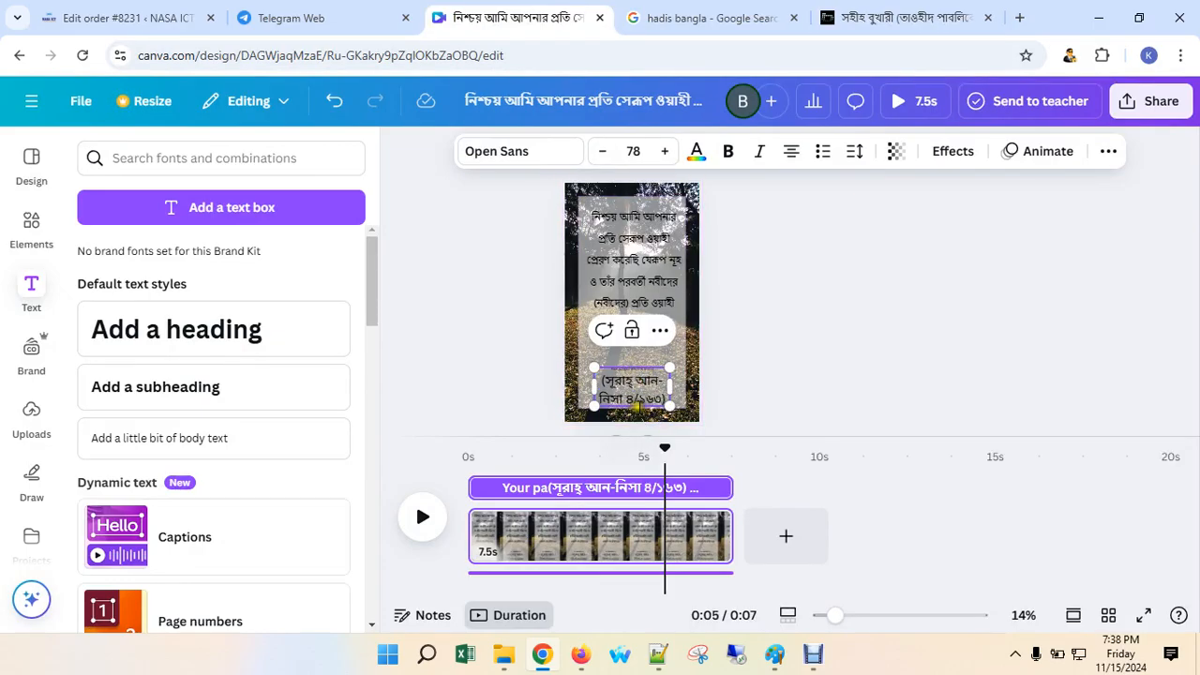
Widen the surah reference text box and move it up close beneath the verse.
left_click(634, 401)
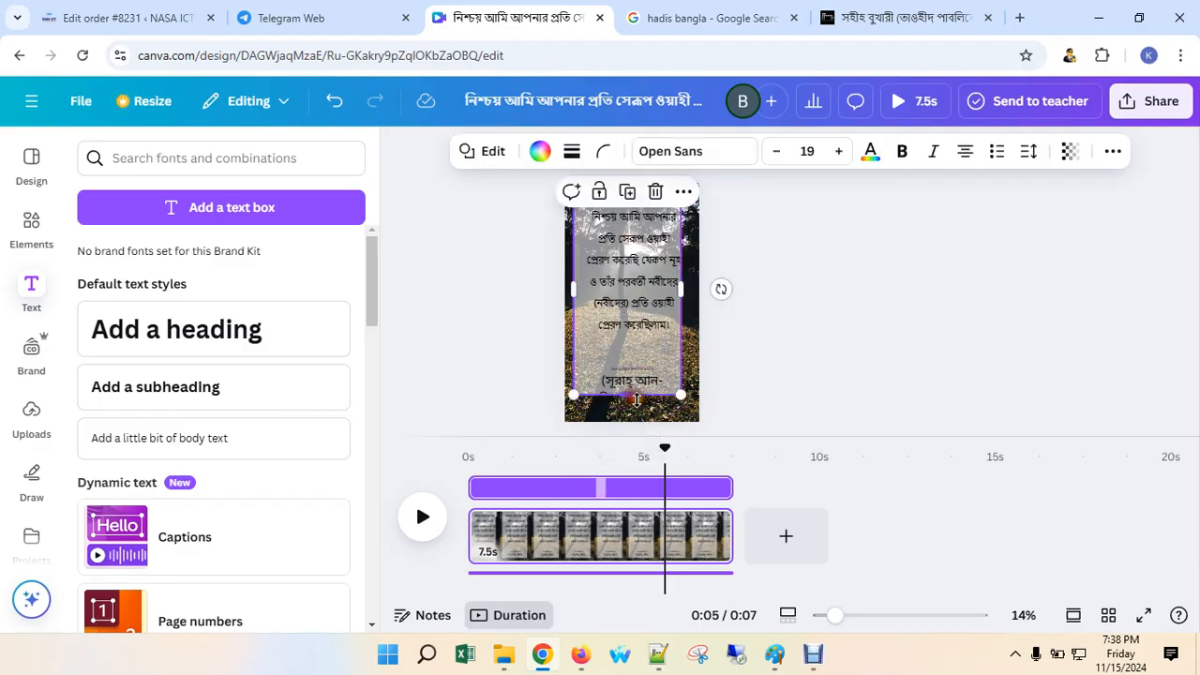
left_click_drag(634, 401, 694, 400)
left_click(646, 384)
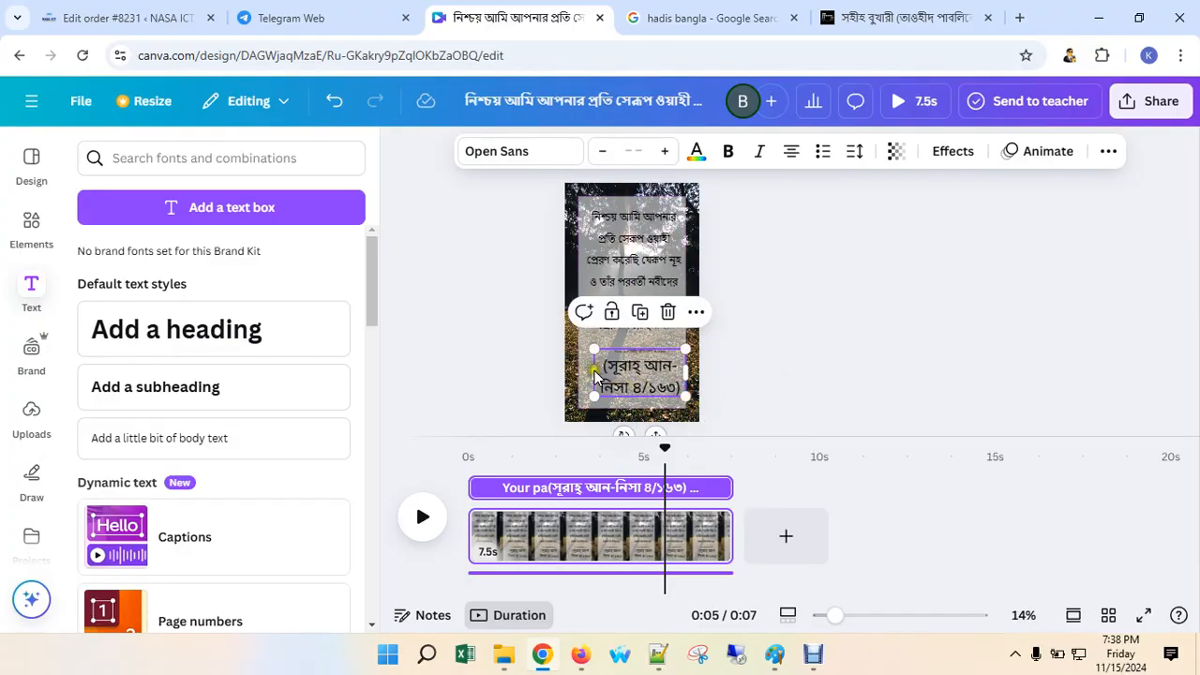
left_click_drag(595, 371, 577, 360)
Reduce the surah reference's font size until the surah name fits on one line, and centre the box beneath the verse.
left_click(603, 153)
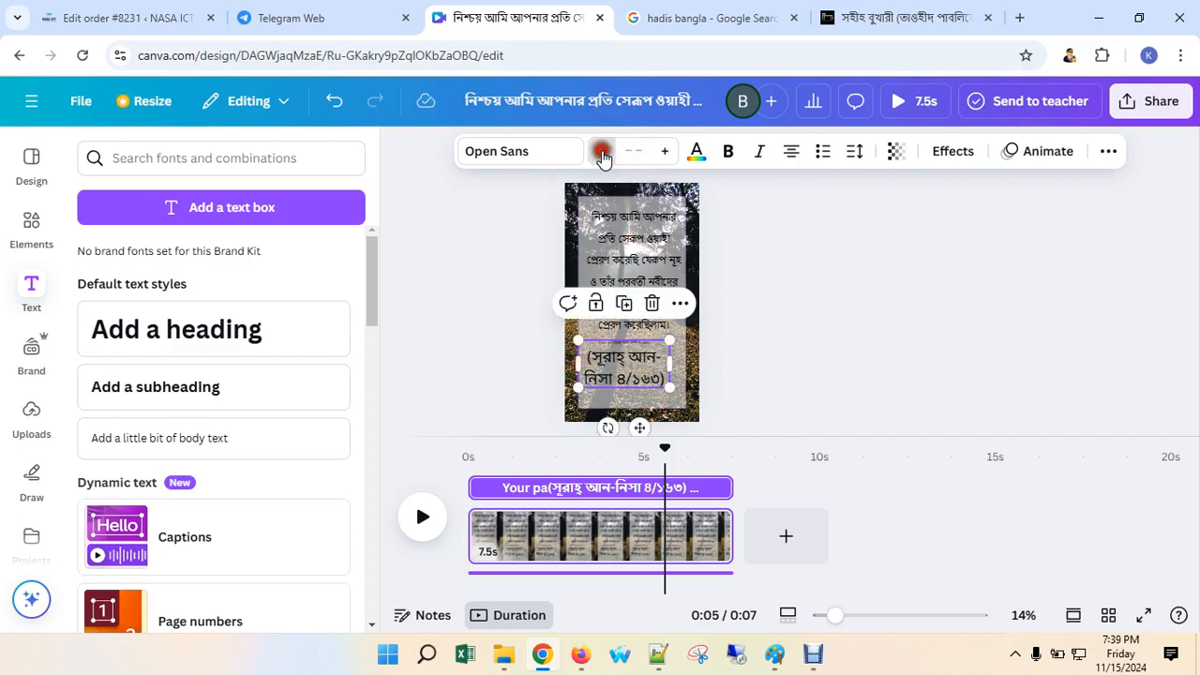
left_click(602, 153)
left_click(603, 153)
left_click(602, 153)
left_click(602, 153)
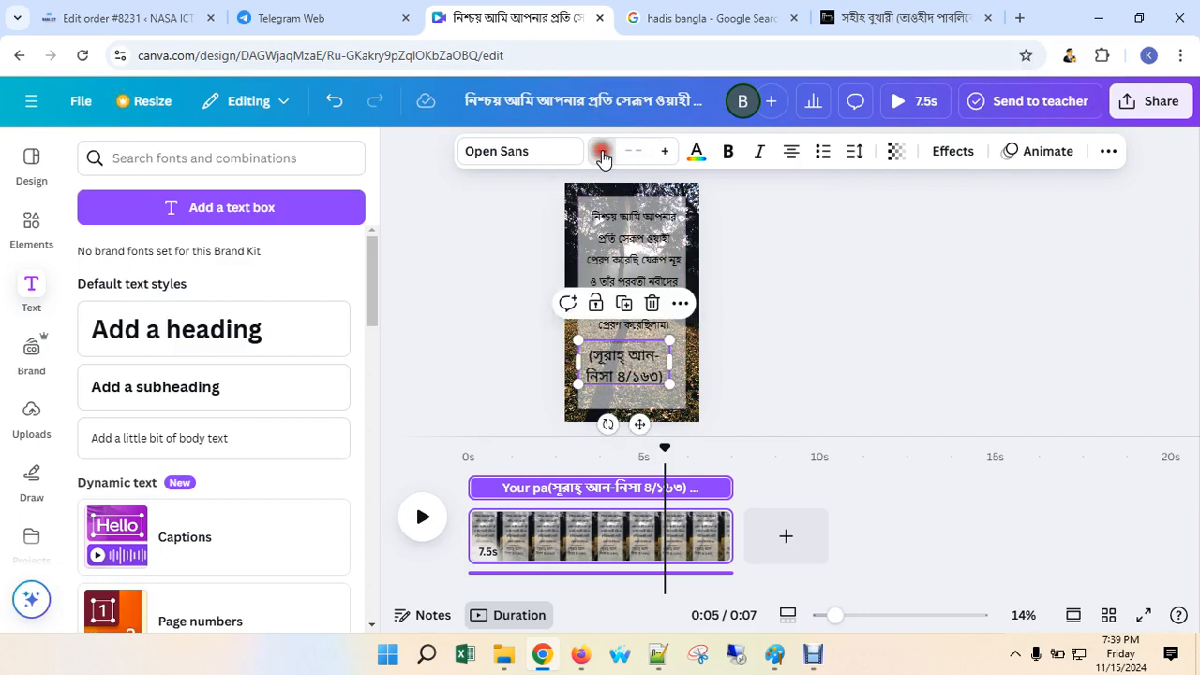
left_click(603, 153)
left_click(602, 153)
left_click(602, 153)
left_click(603, 153)
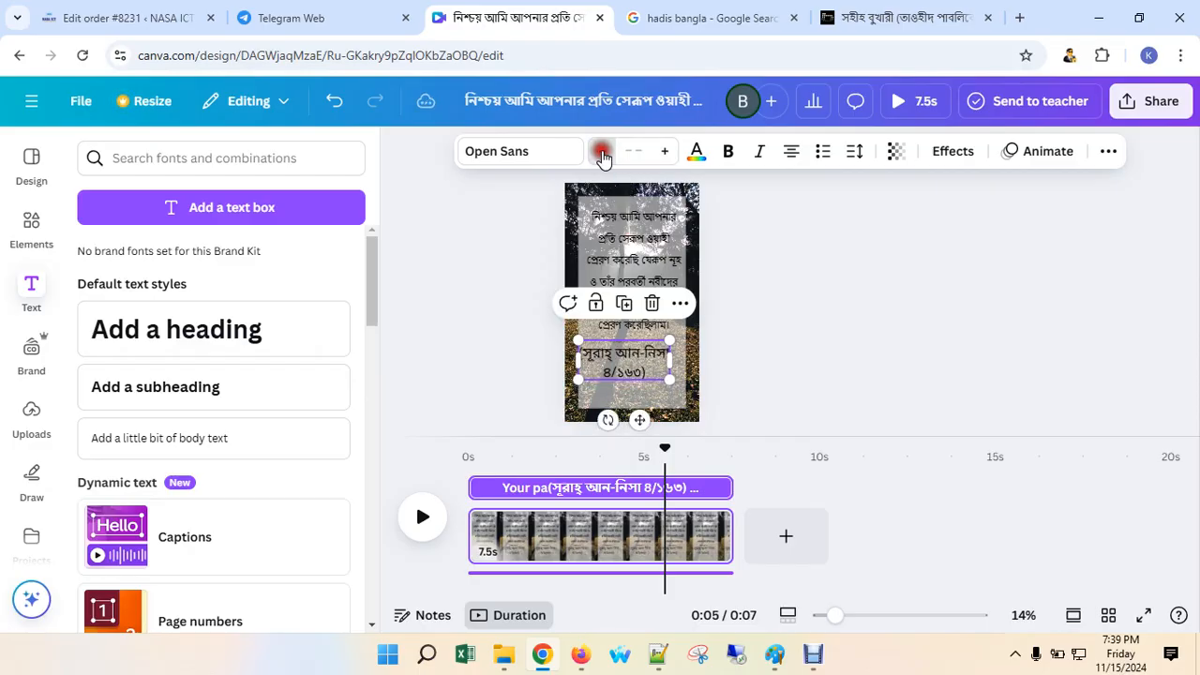
left_click(603, 153)
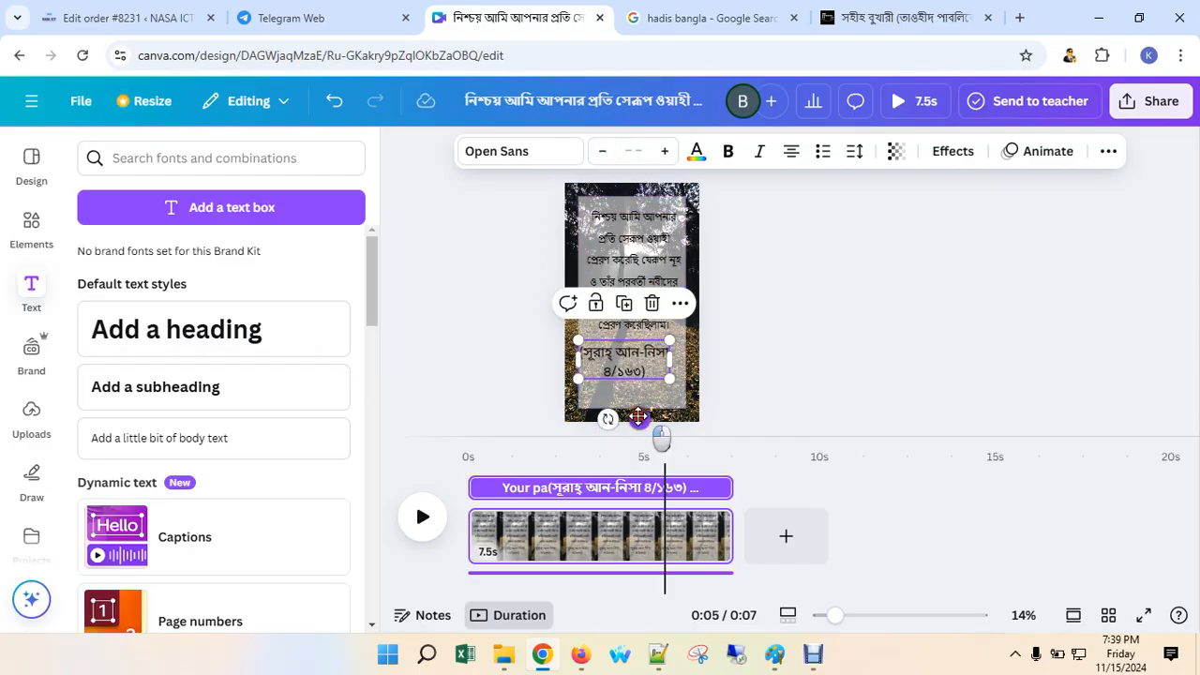
left_click_drag(639, 416, 647, 424)
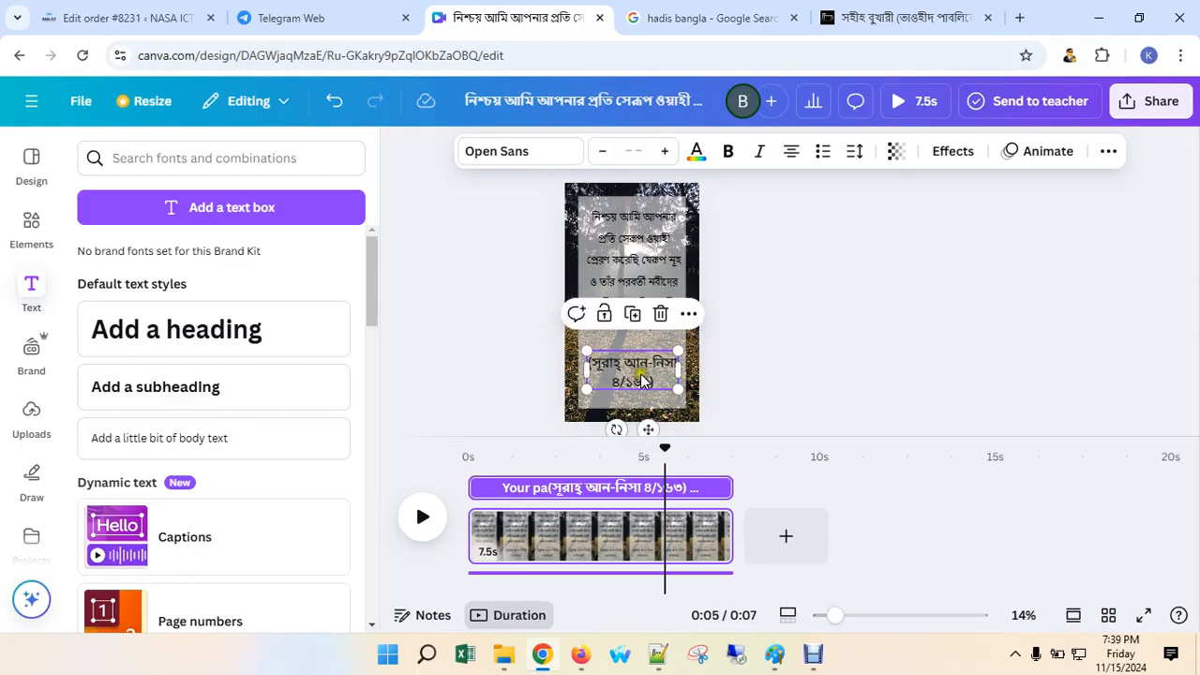
Look through the additional options of the surah reference and verse text boxes for the element timing setting.
left_click(689, 313)
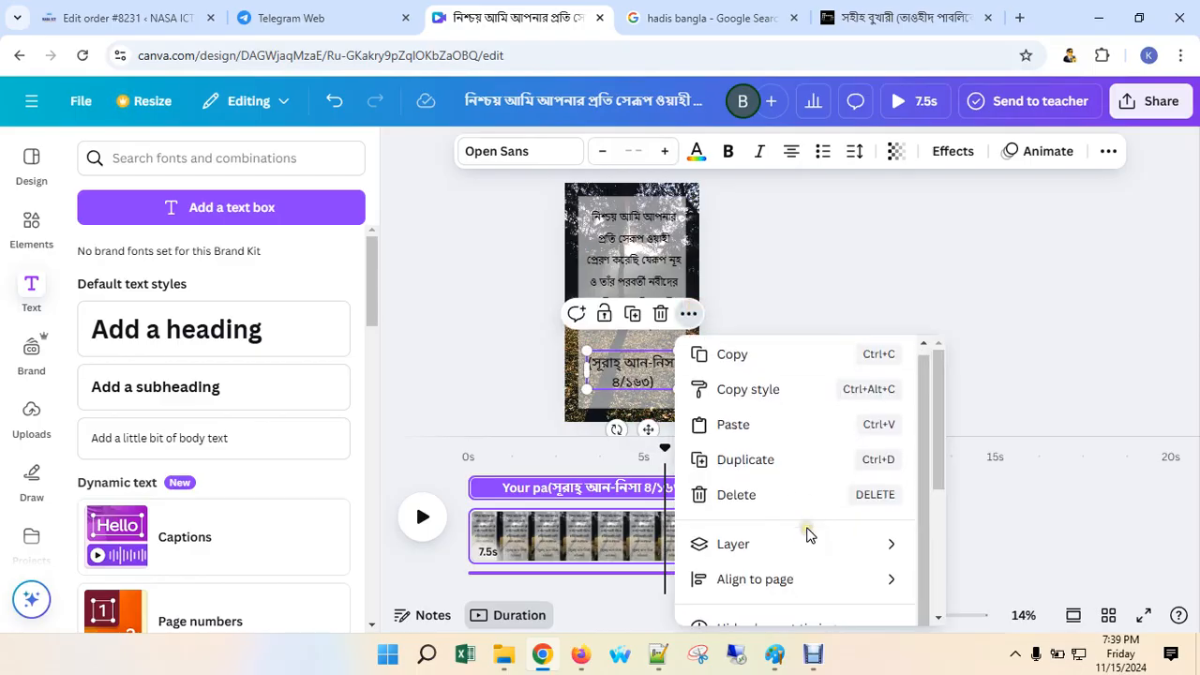
left_click(623, 242)
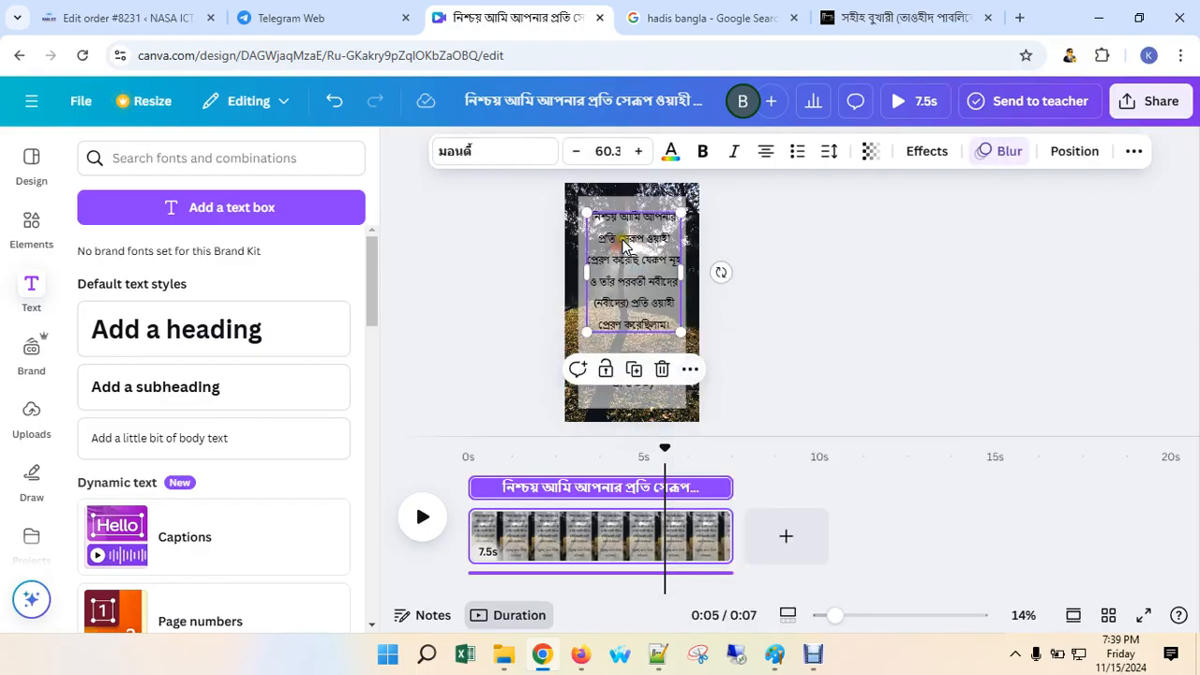
left_click(689, 372)
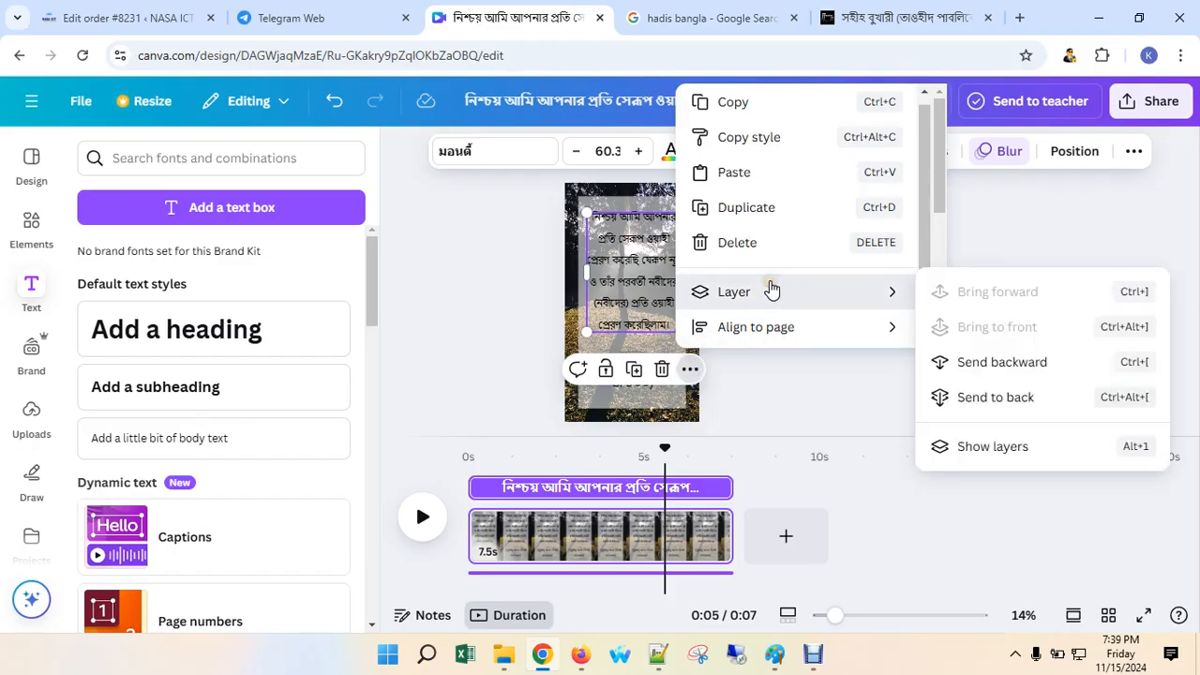
scroll(772, 292, "down", 1)
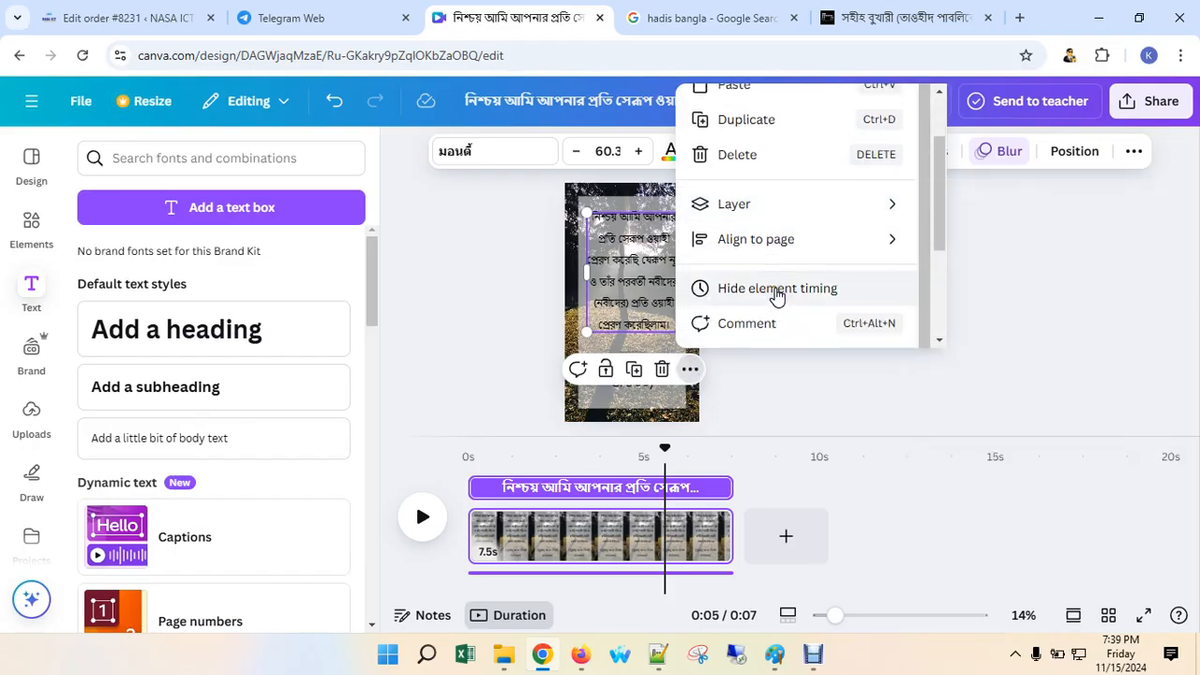
scroll(803, 285, "down", 2)
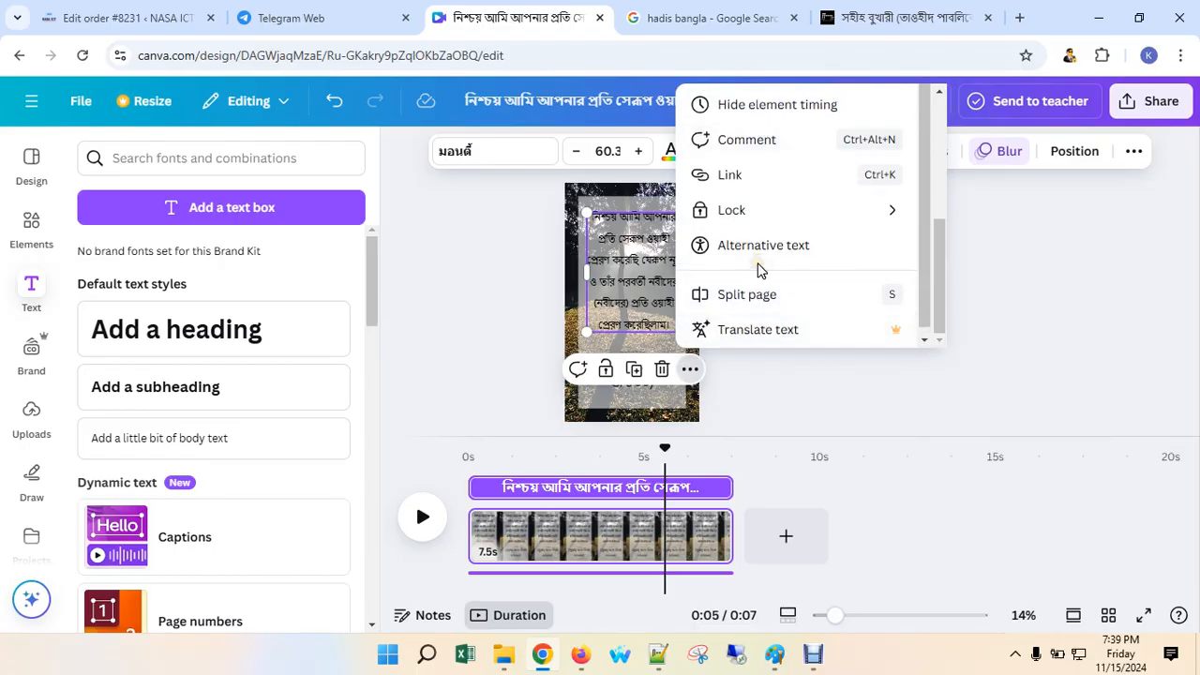
scroll(760, 268, "up", 2)
left_click(616, 263)
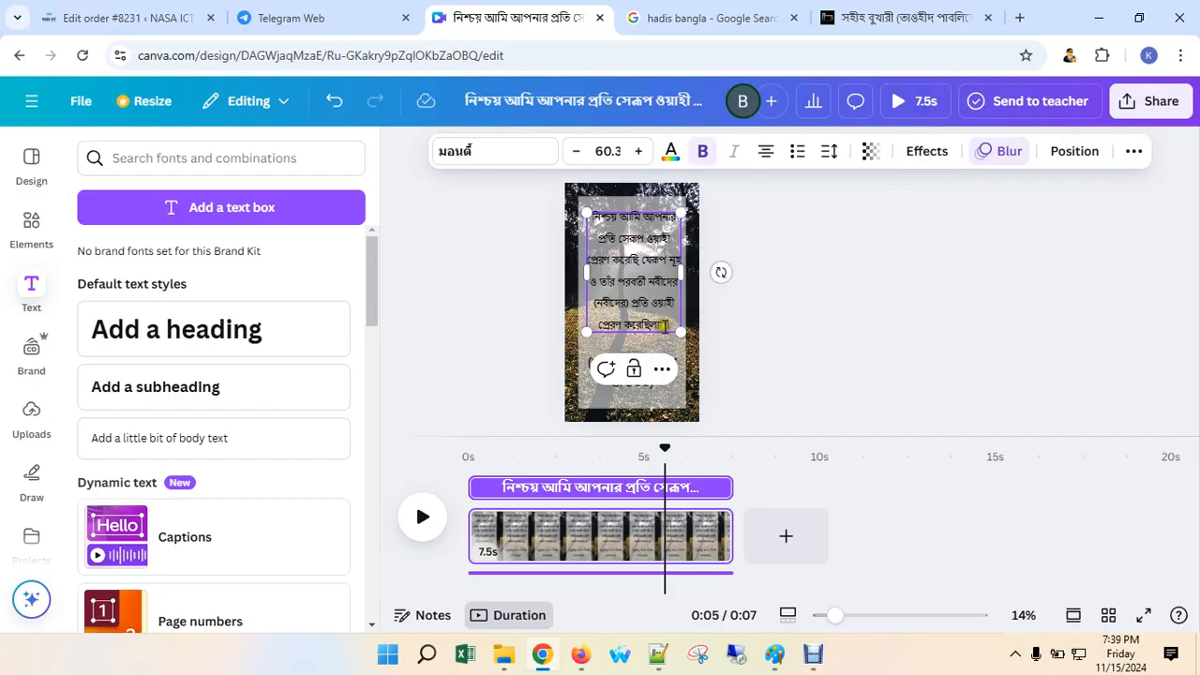
left_click(662, 368)
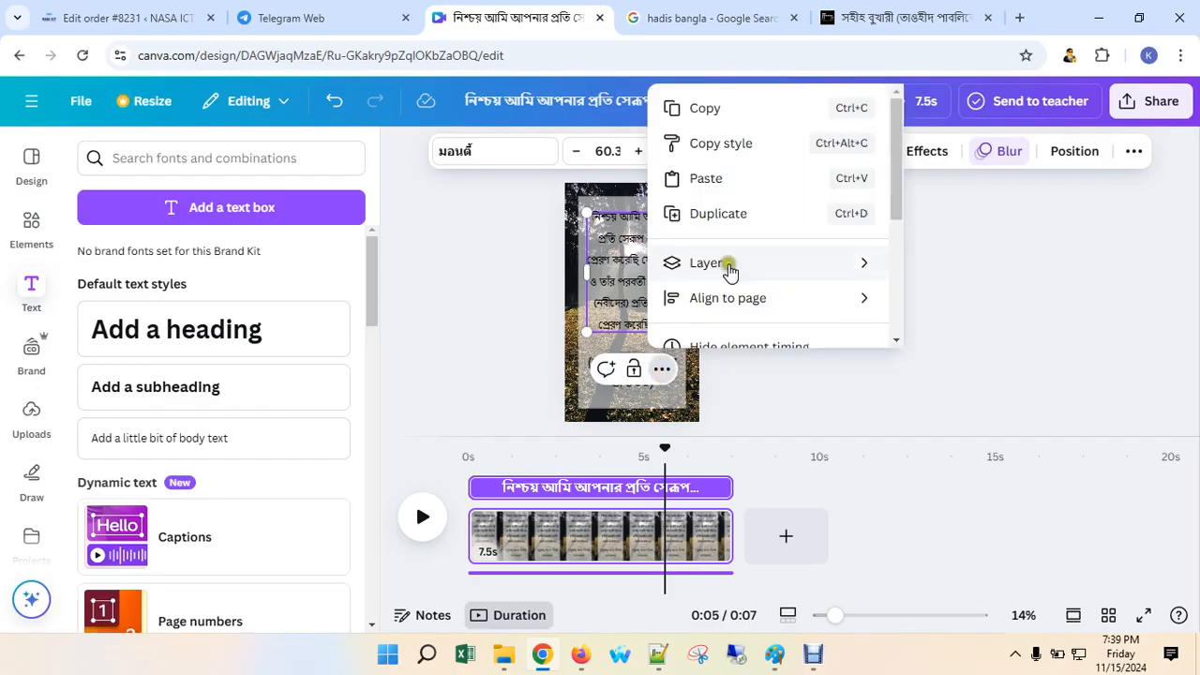
scroll(729, 271, "down", 3)
scroll(730, 267, "up", 3)
left_click(988, 327)
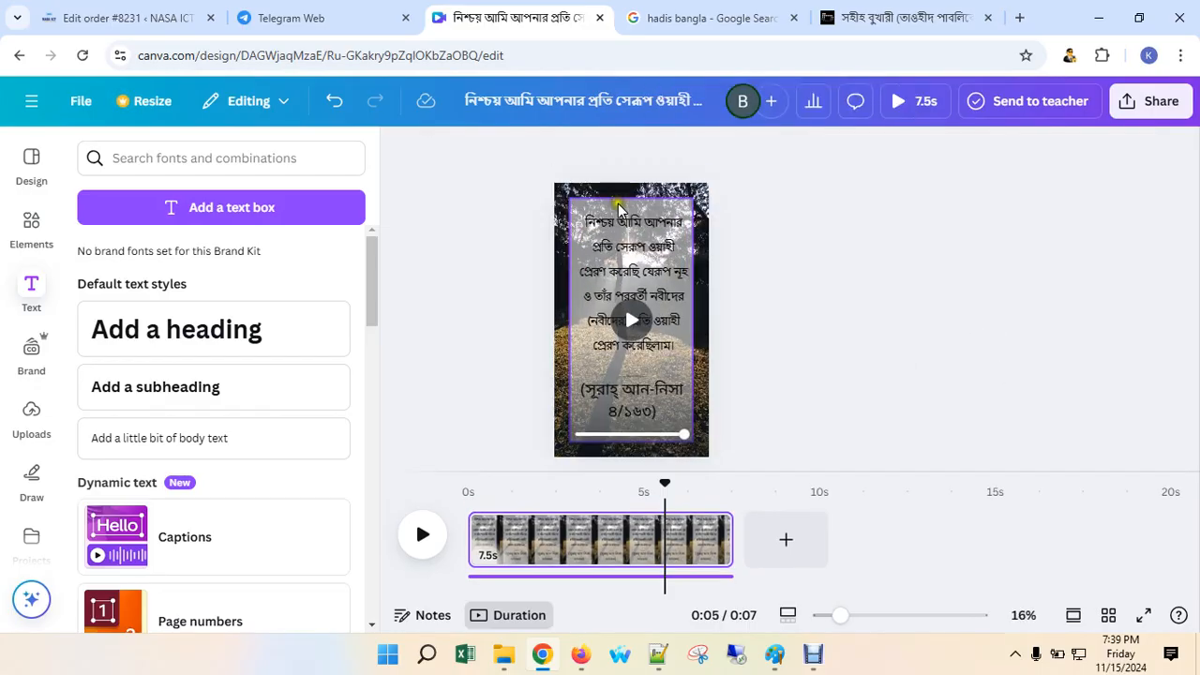
Hide the verse's element timing and show it again.
left_click(623, 235)
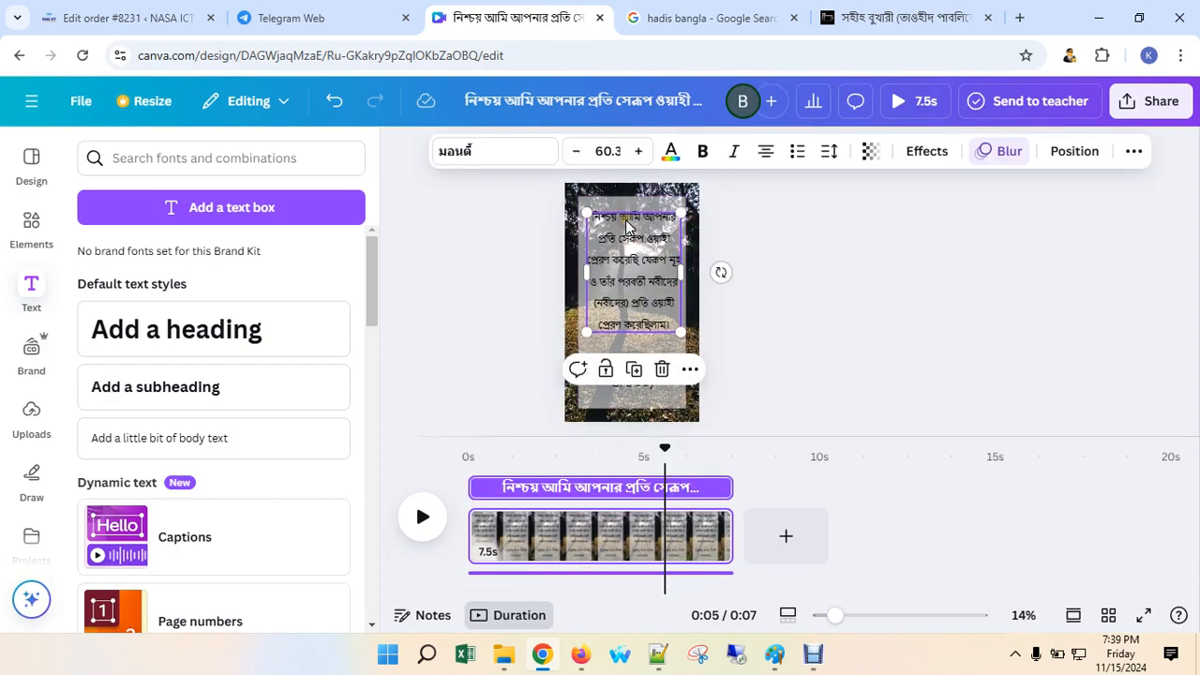
right_click(626, 226)
left_click(689, 382)
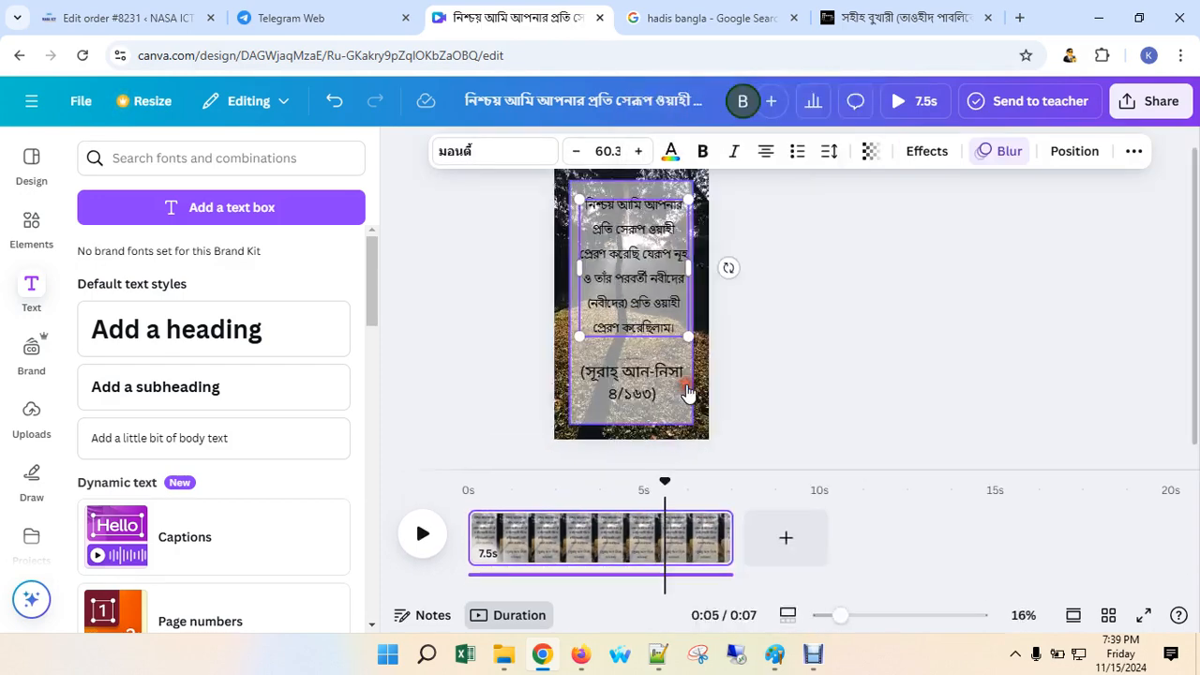
right_click(643, 223)
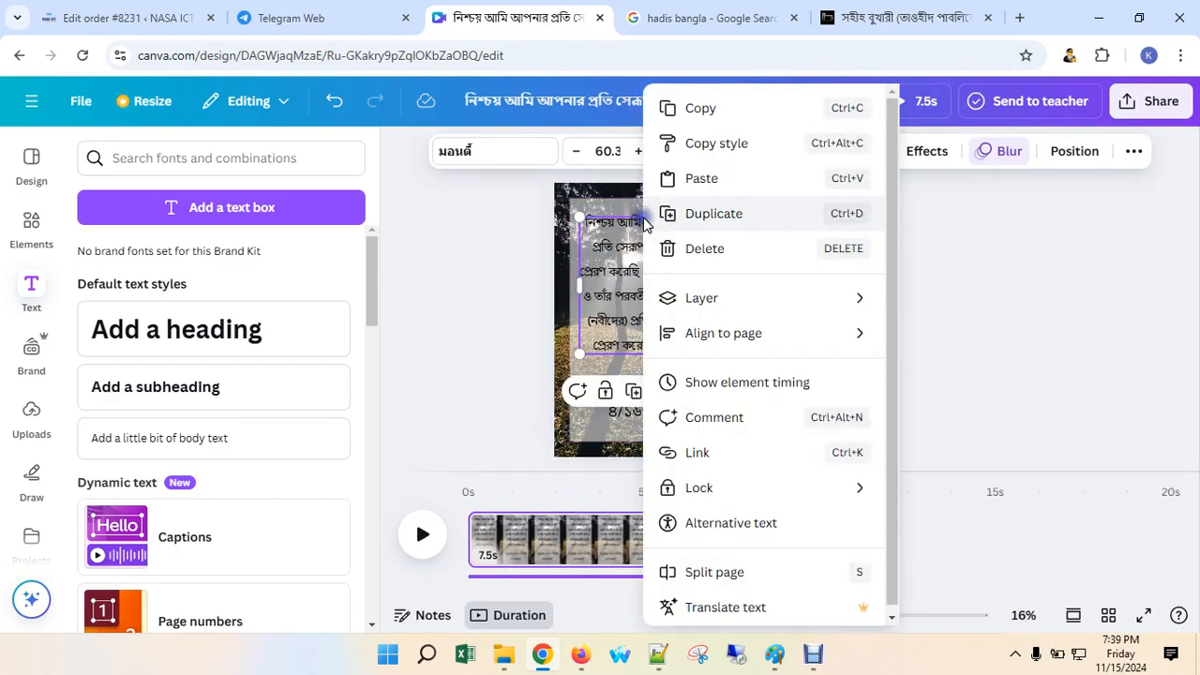
left_click(718, 382)
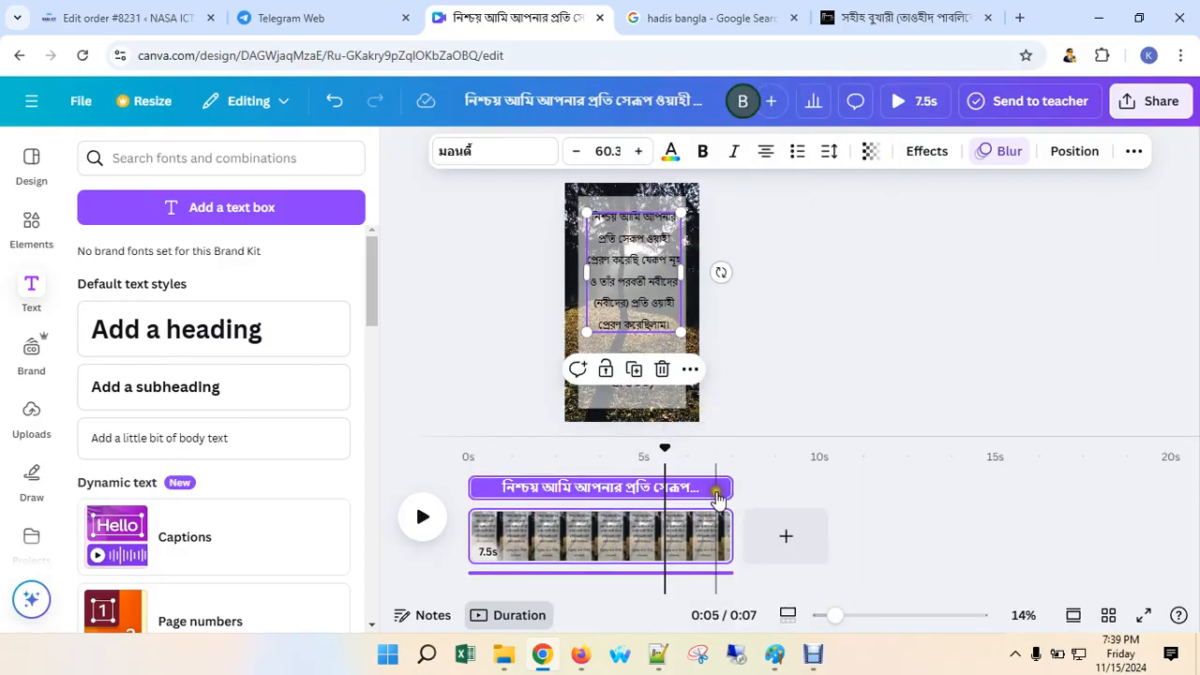
Shorten the verse's timing to end at about 5.3 s and delay the surah reference's start to about 3.2 s.
left_click_drag(727, 484, 649, 494)
left_click(798, 404)
left_click(641, 373)
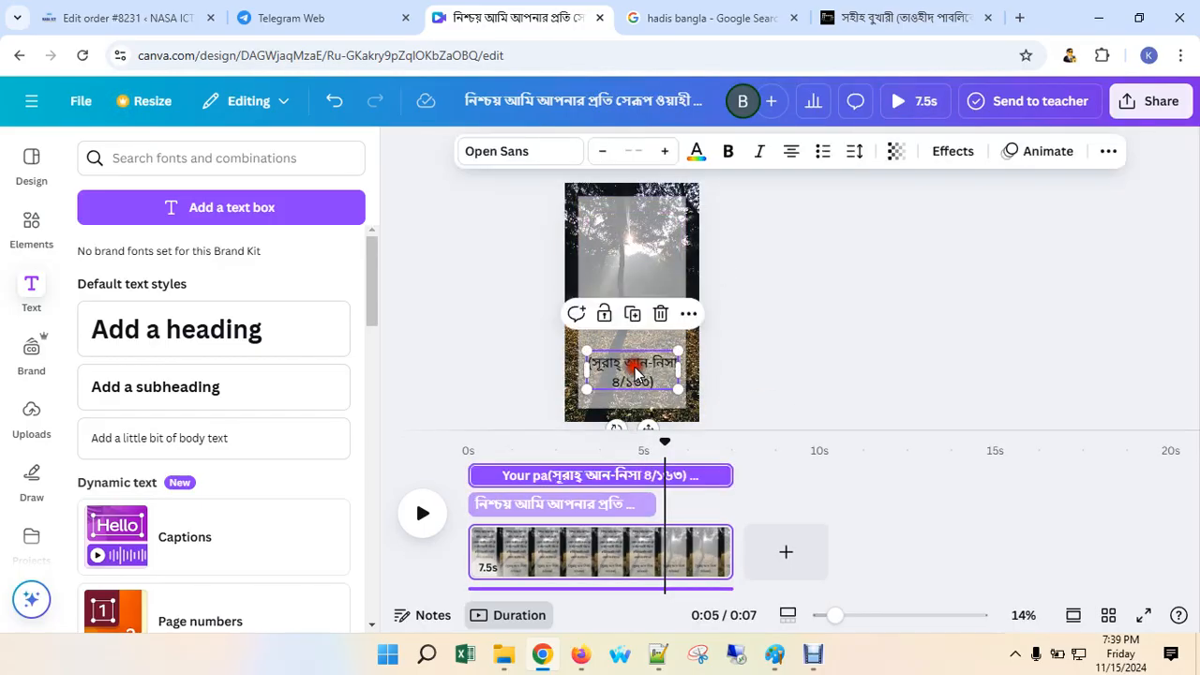
left_click_drag(473, 458, 590, 450)
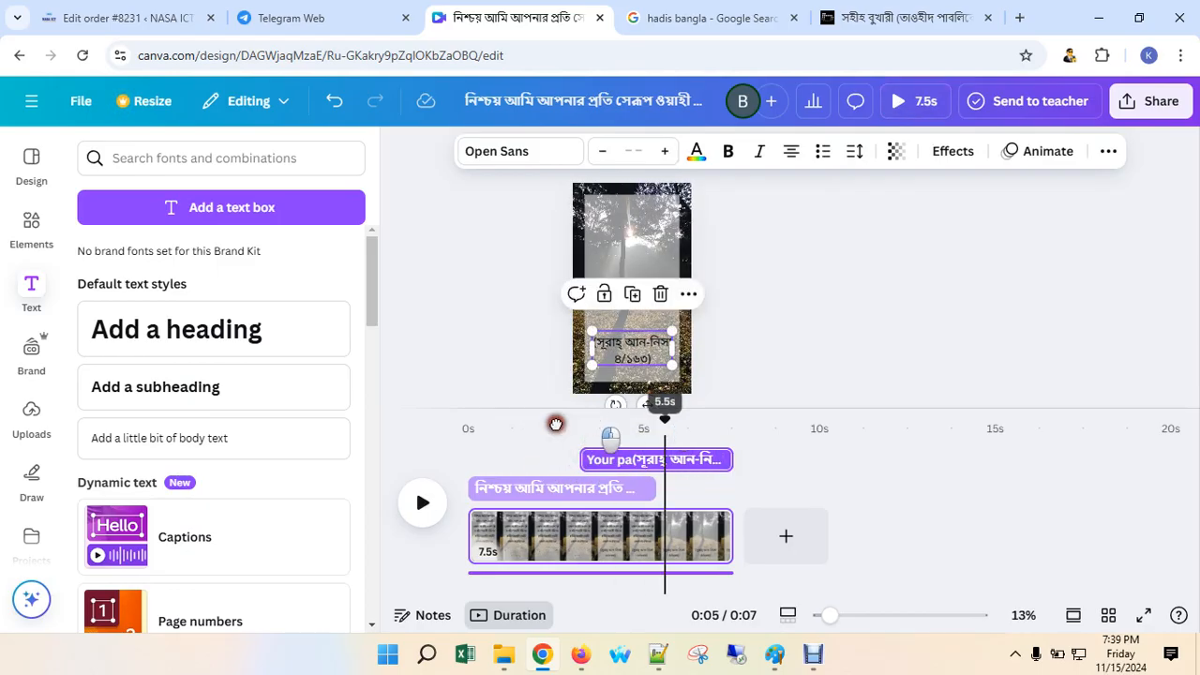
Delay the surah reference's start to about 4.4 s, extend the verse's end to 6.1 s, and return the playhead to the beginning.
left_click(460, 428)
left_click_drag(461, 429, 681, 492)
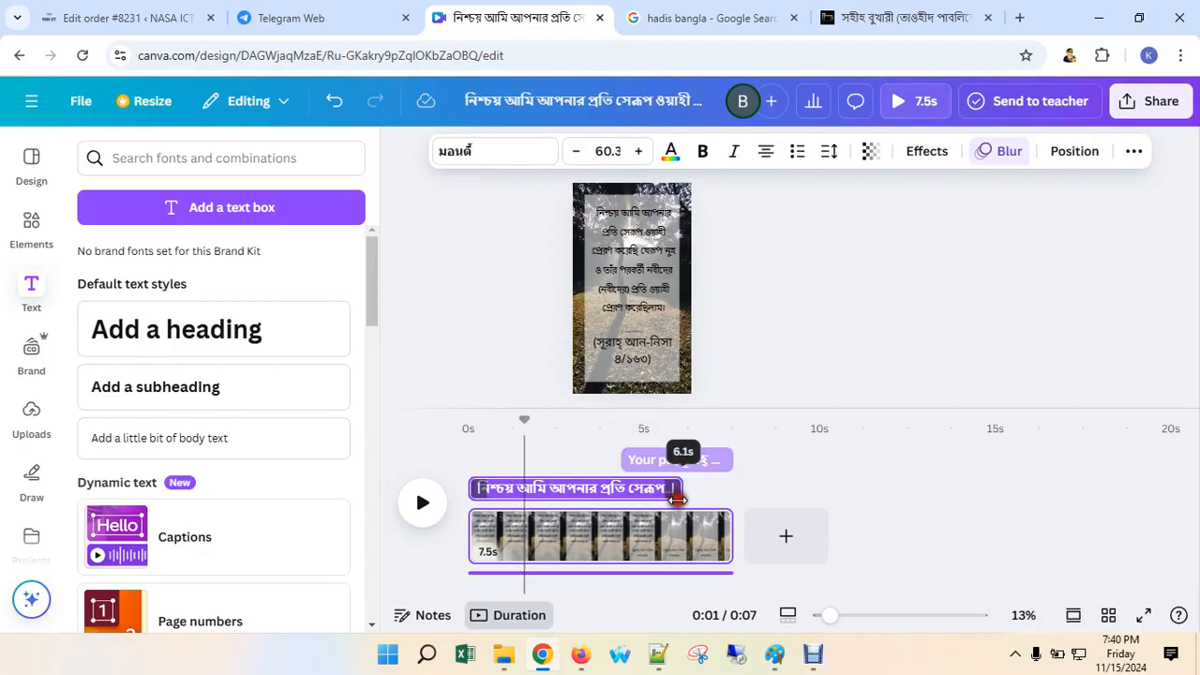
left_click_drag(525, 422, 466, 424)
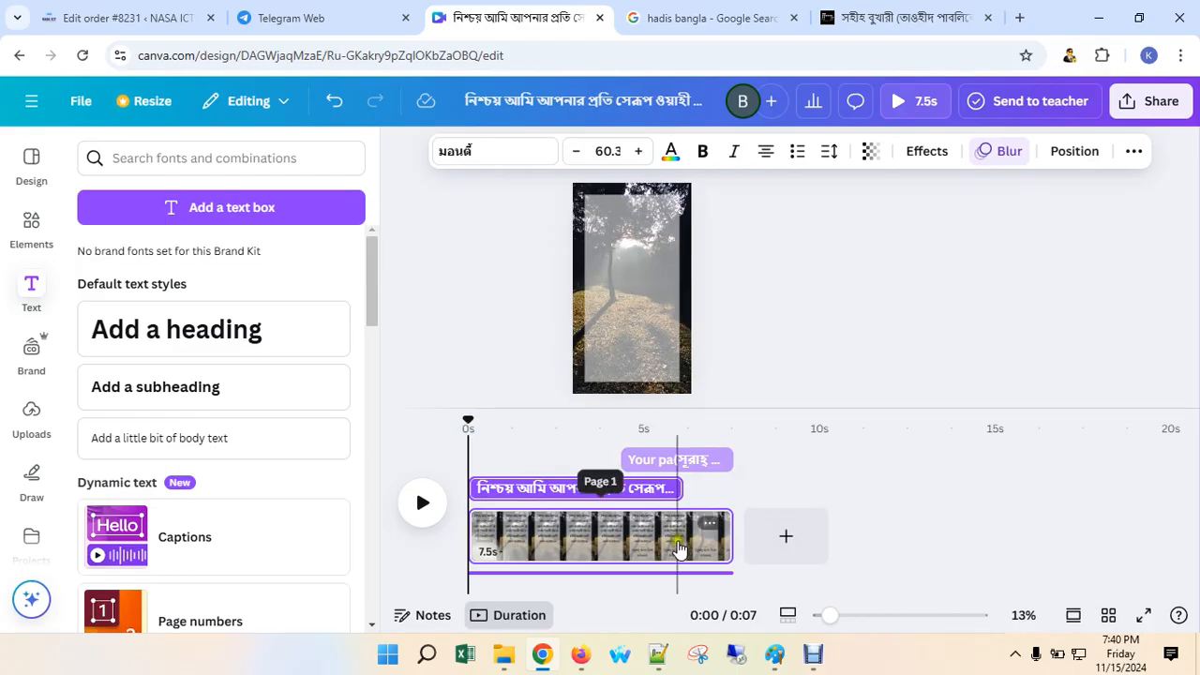
Try to change the page clip's duration from its end edge on the timeline.
left_click(755, 533)
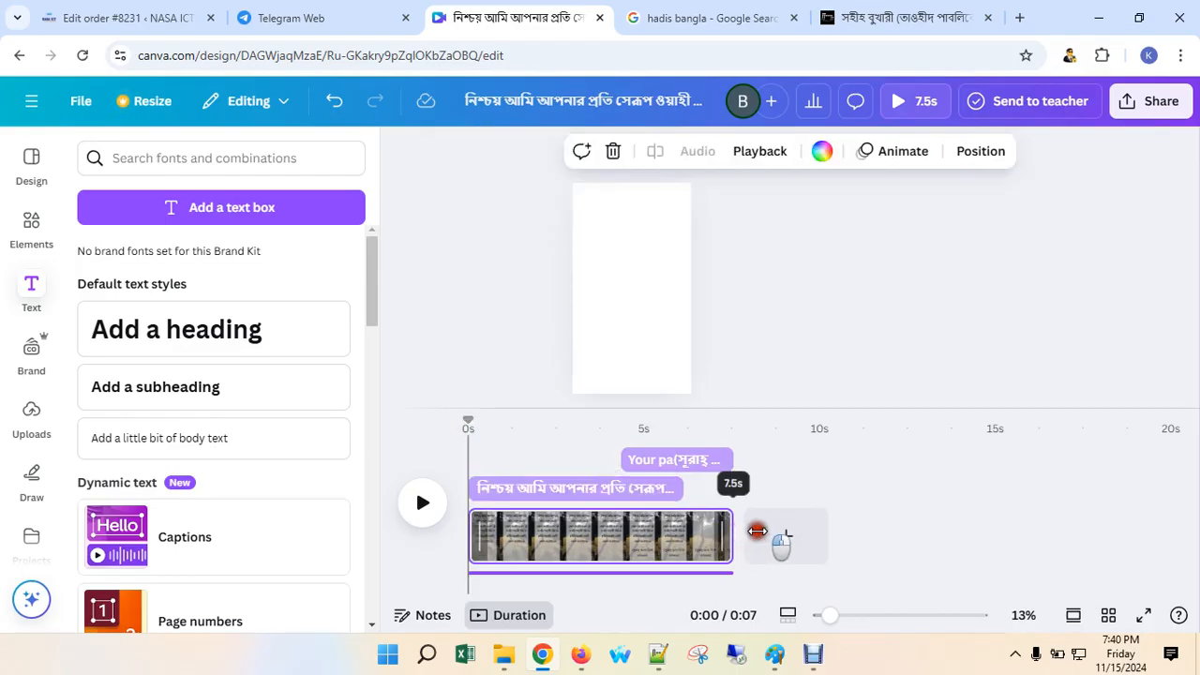
left_click_drag(758, 532, 752, 538)
left_click(726, 538)
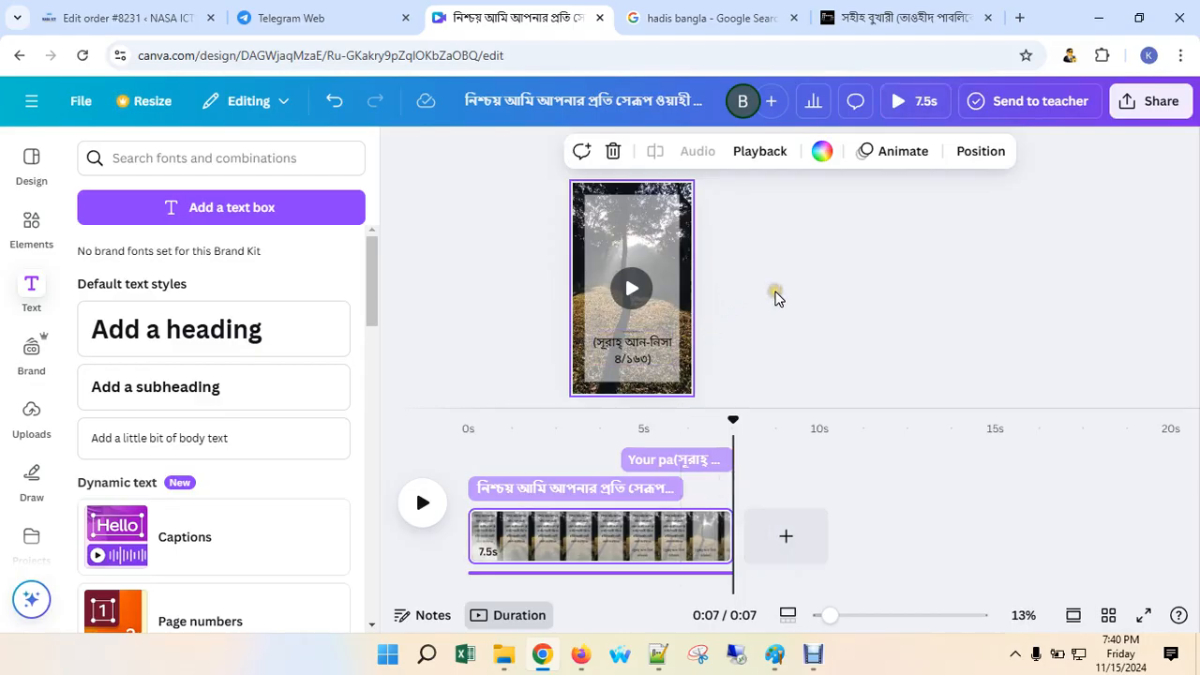
Open the animation options for the verse text and preview effects such as Wipe, Succession and Rotate.
left_click(902, 155)
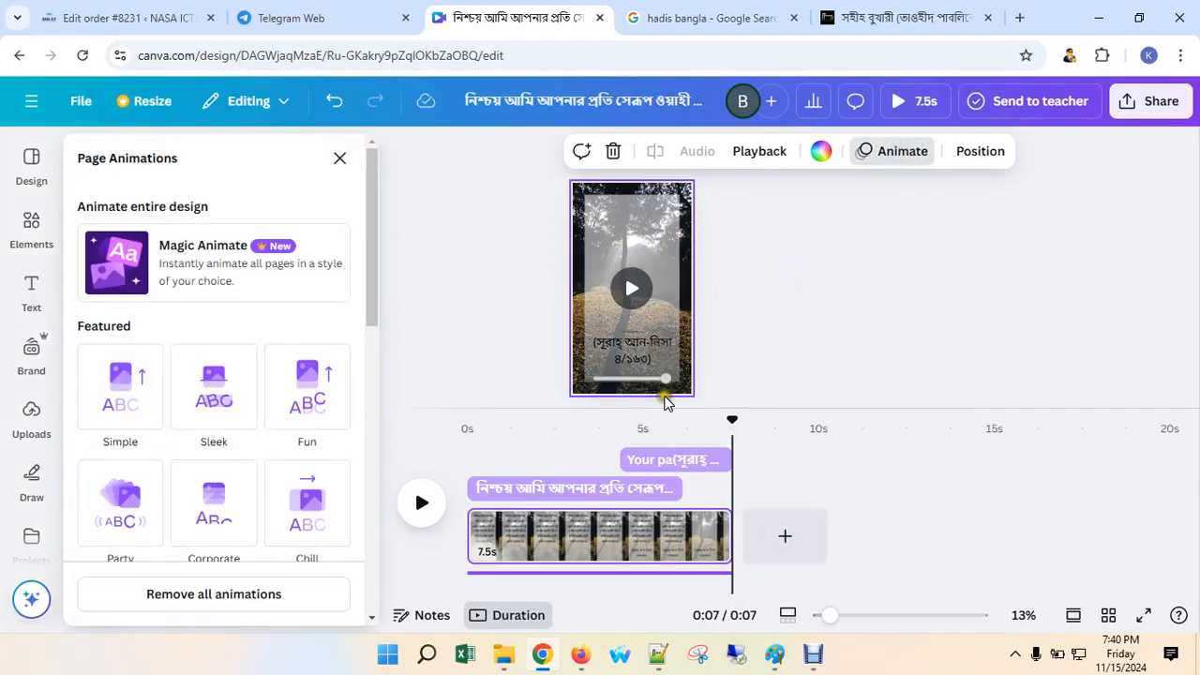
left_click(606, 486)
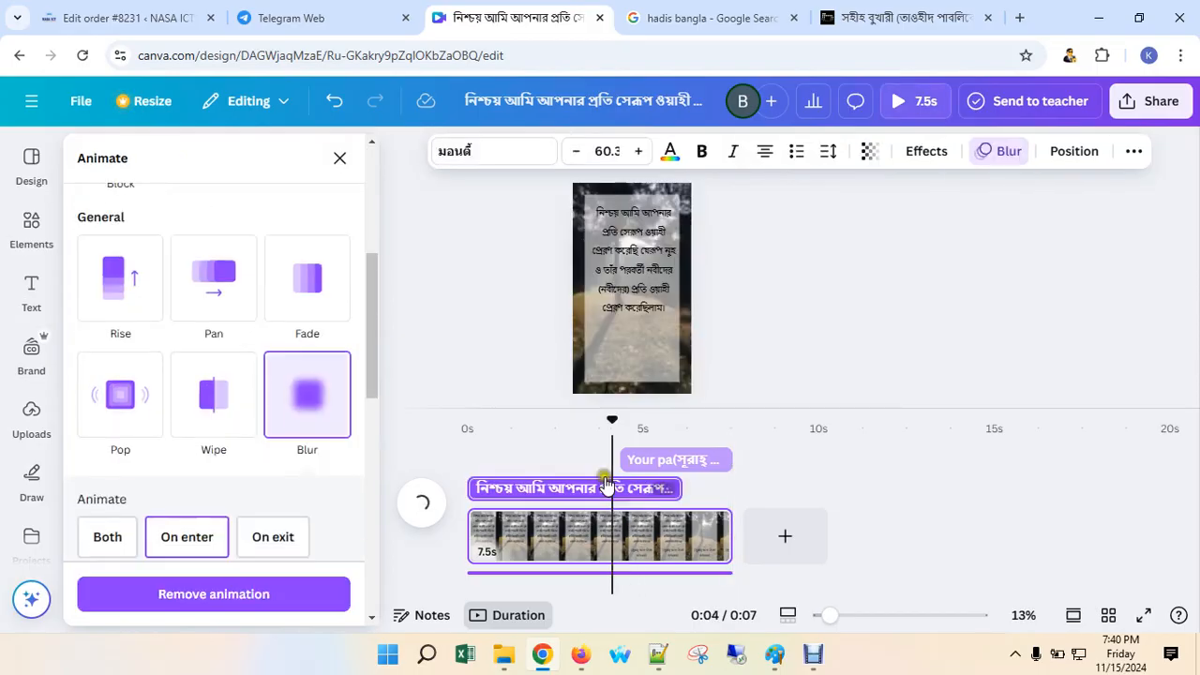
left_click(662, 253)
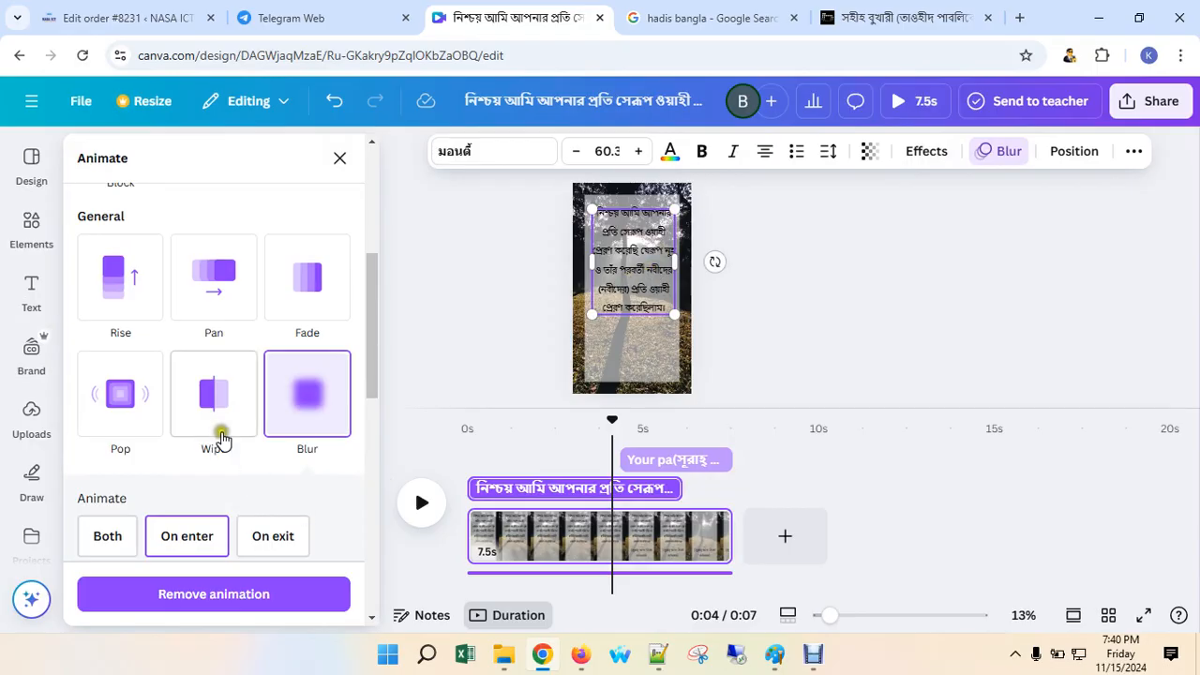
scroll(216, 417, "up", 3)
scroll(216, 415, "up", 2)
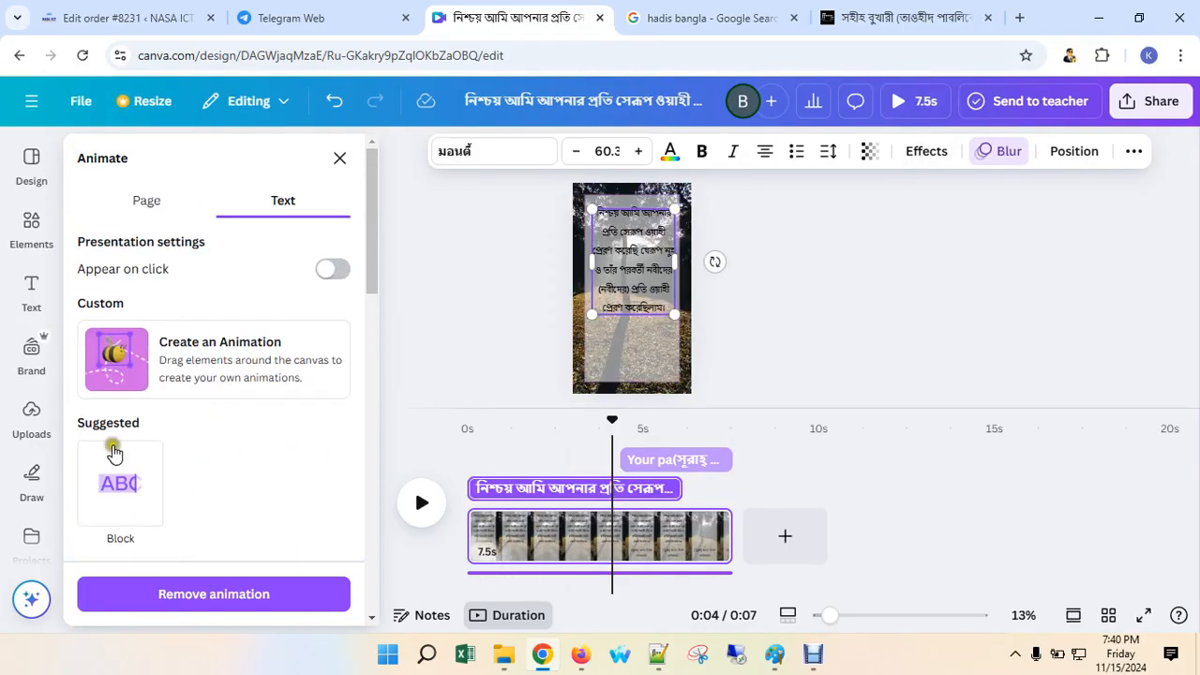
left_click(237, 336)
scroll(252, 385, "down", 2)
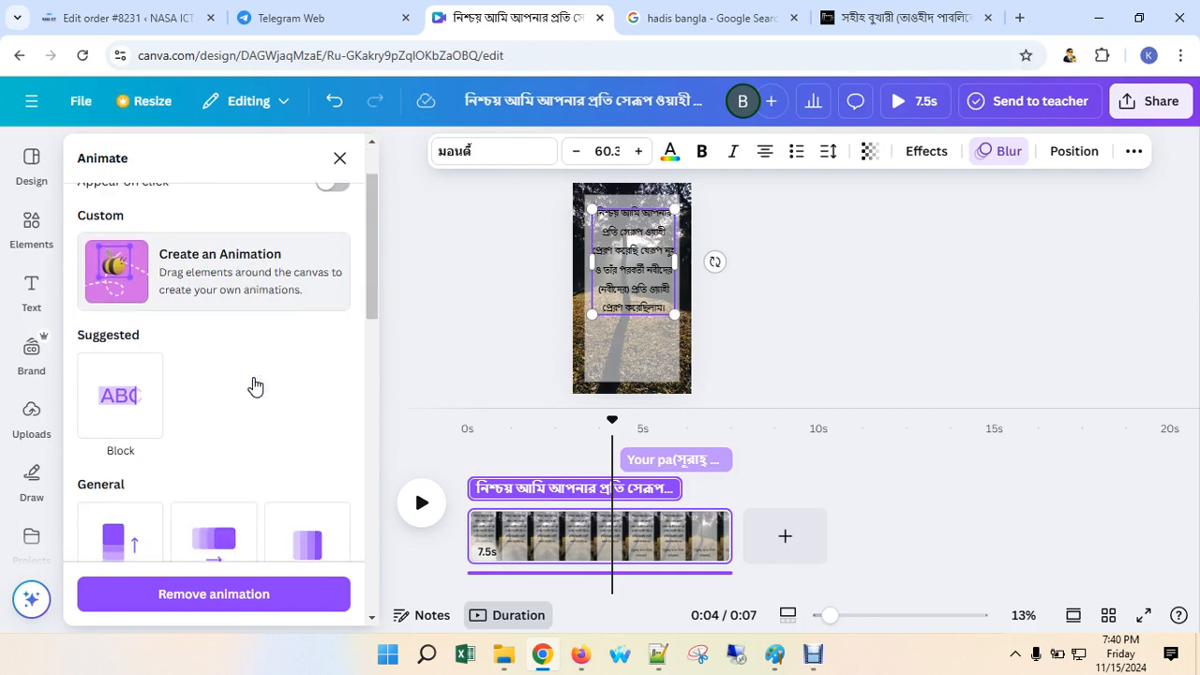
scroll(214, 413, "down", 2)
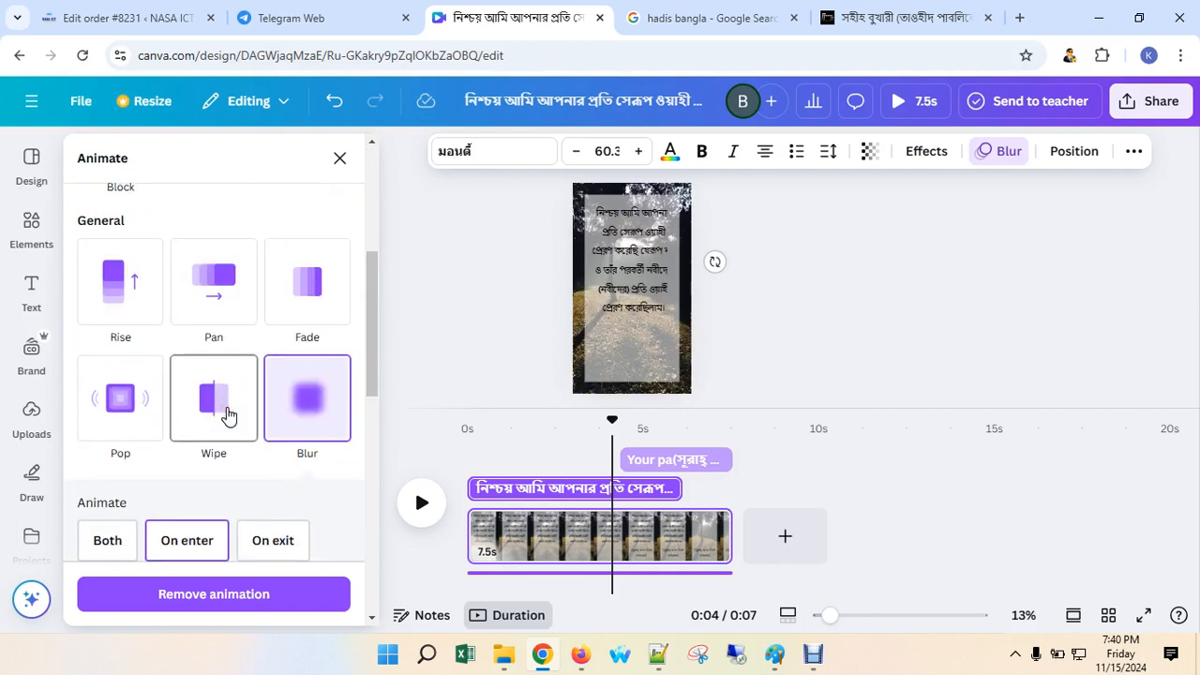
scroll(316, 407, "down", 3)
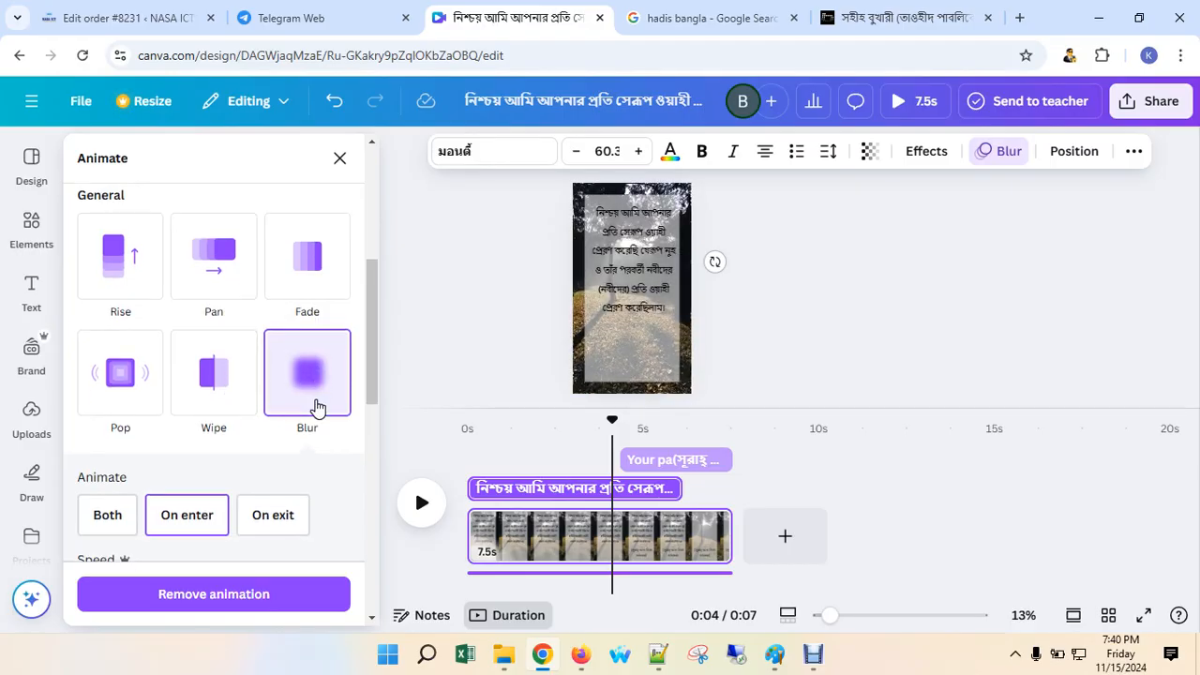
scroll(132, 450, "down", 4)
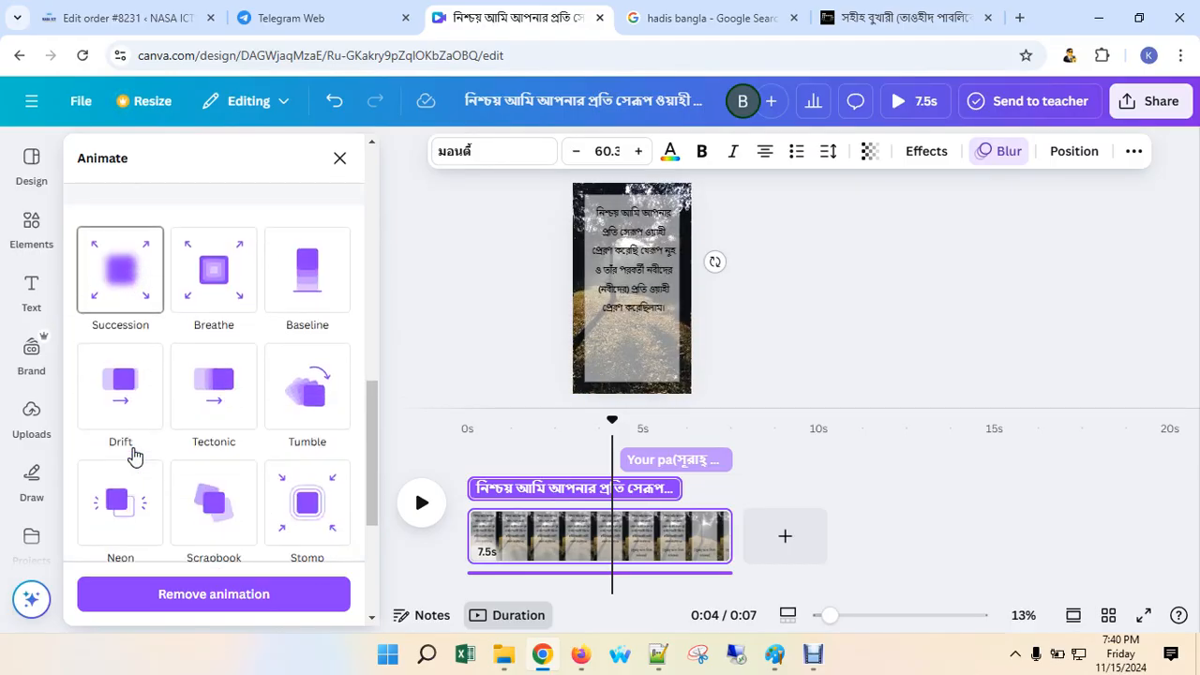
scroll(136, 454, "down", 1)
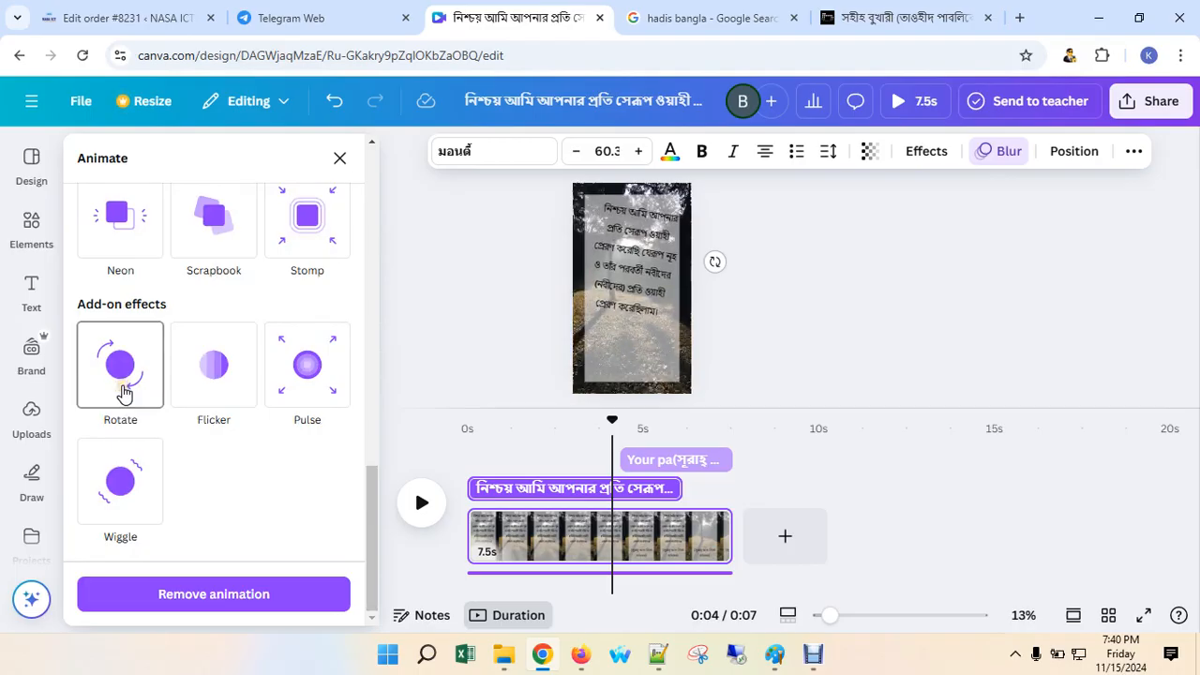
Preview further animations on the verse, including Pulse, Tumble, Pan and Block, and compare them with Wipe.
scroll(307, 375, "up", 2)
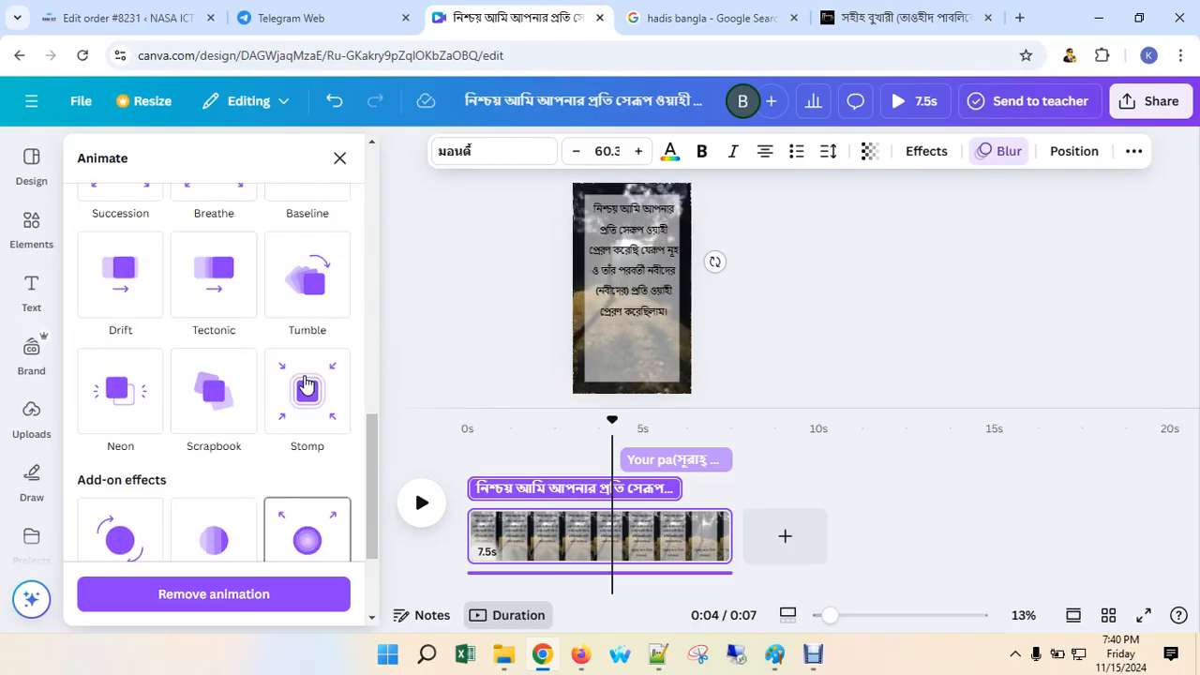
scroll(312, 289, "up", 3)
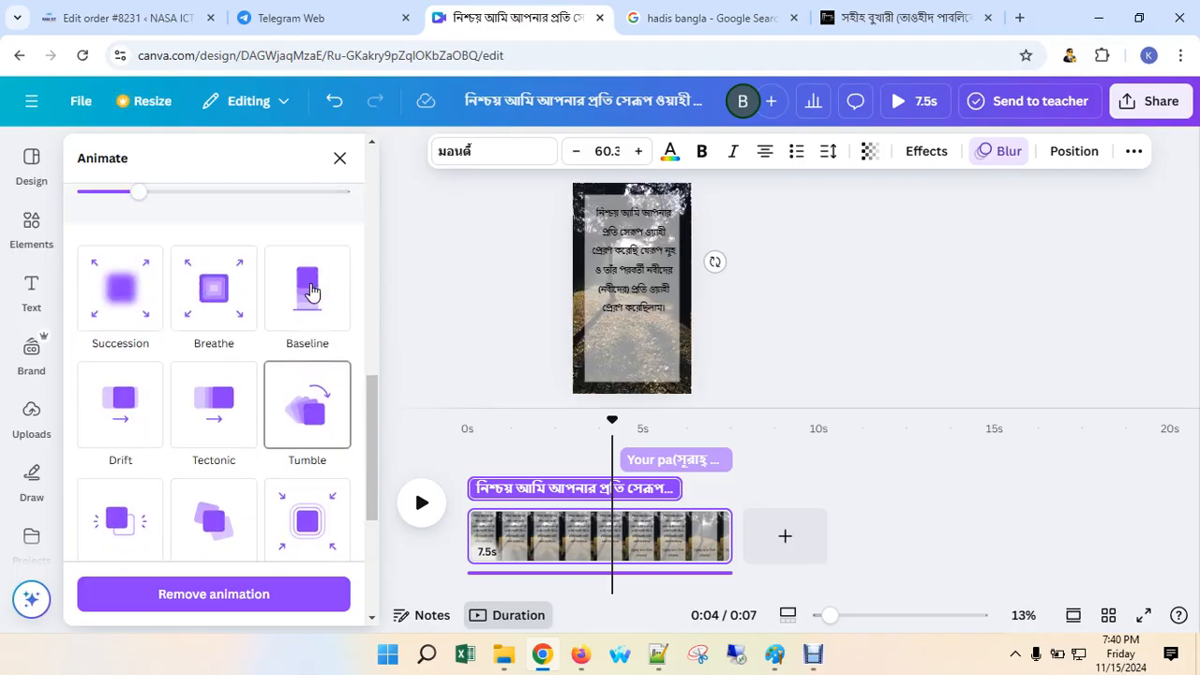
scroll(312, 291, "up", 1)
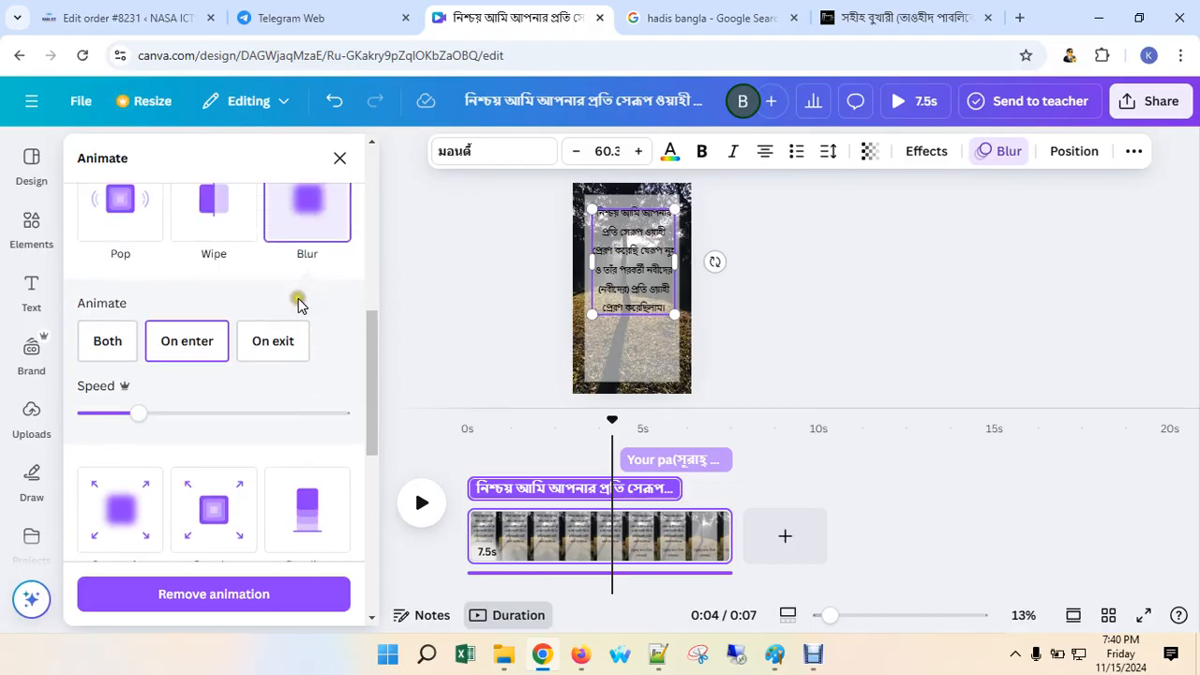
scroll(295, 309, "up", 1)
scroll(239, 338, "up", 1)
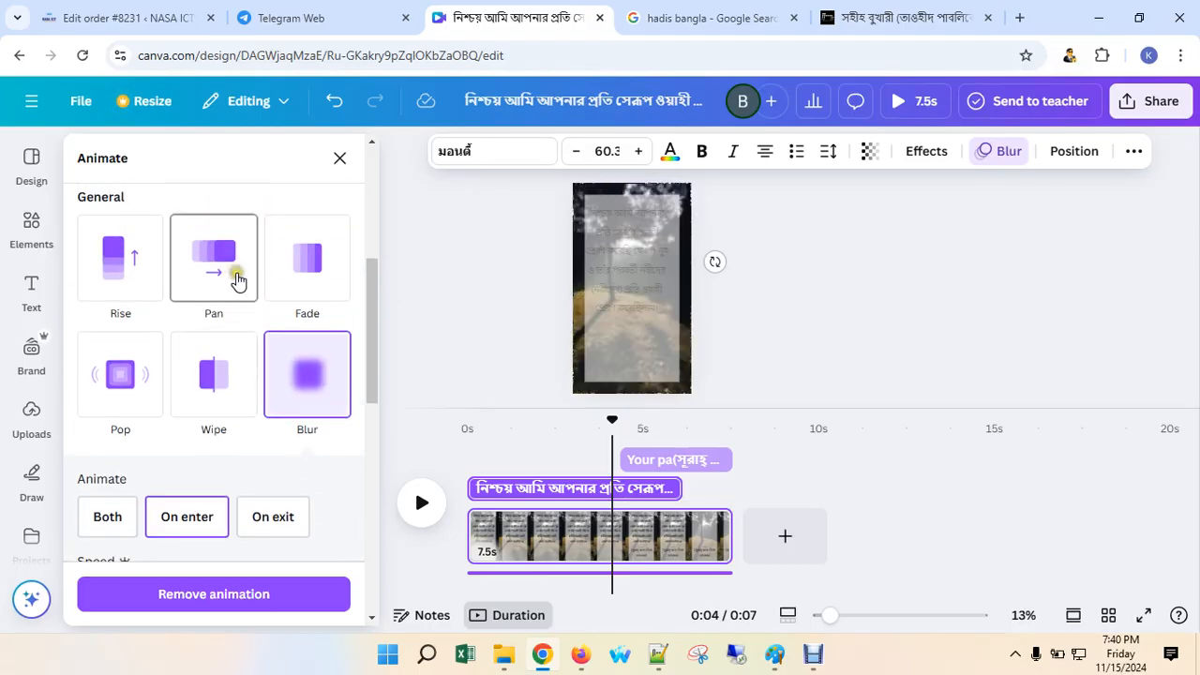
scroll(237, 281, "up", 2)
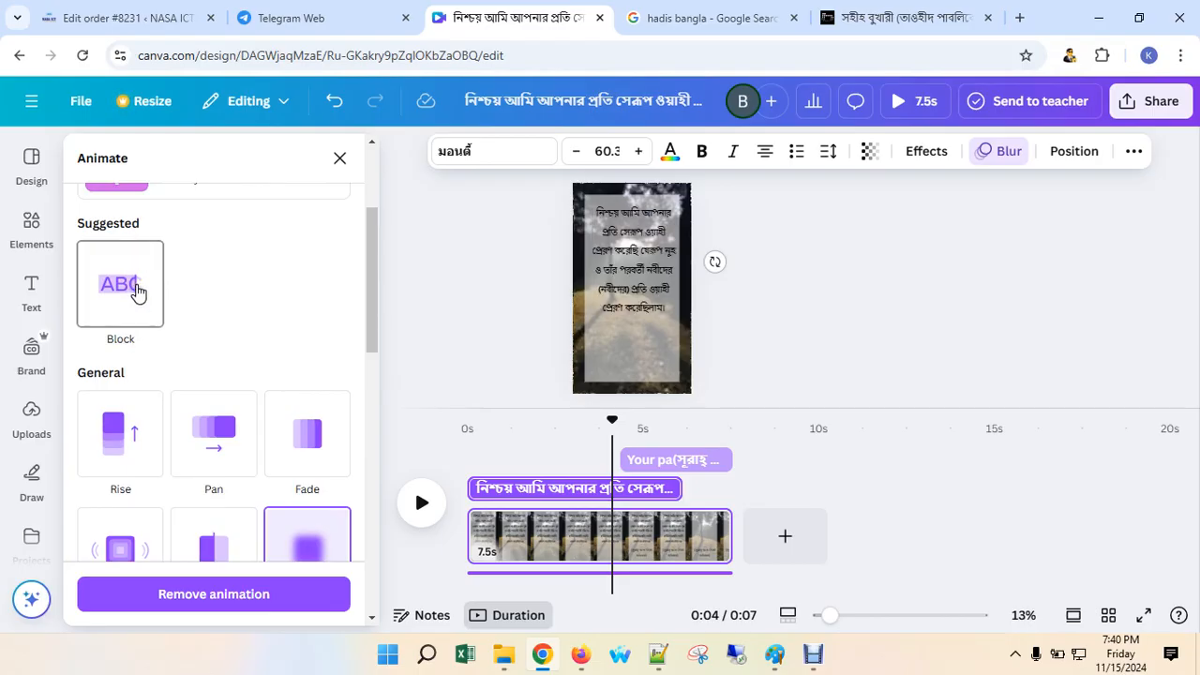
scroll(135, 293, "up", 2)
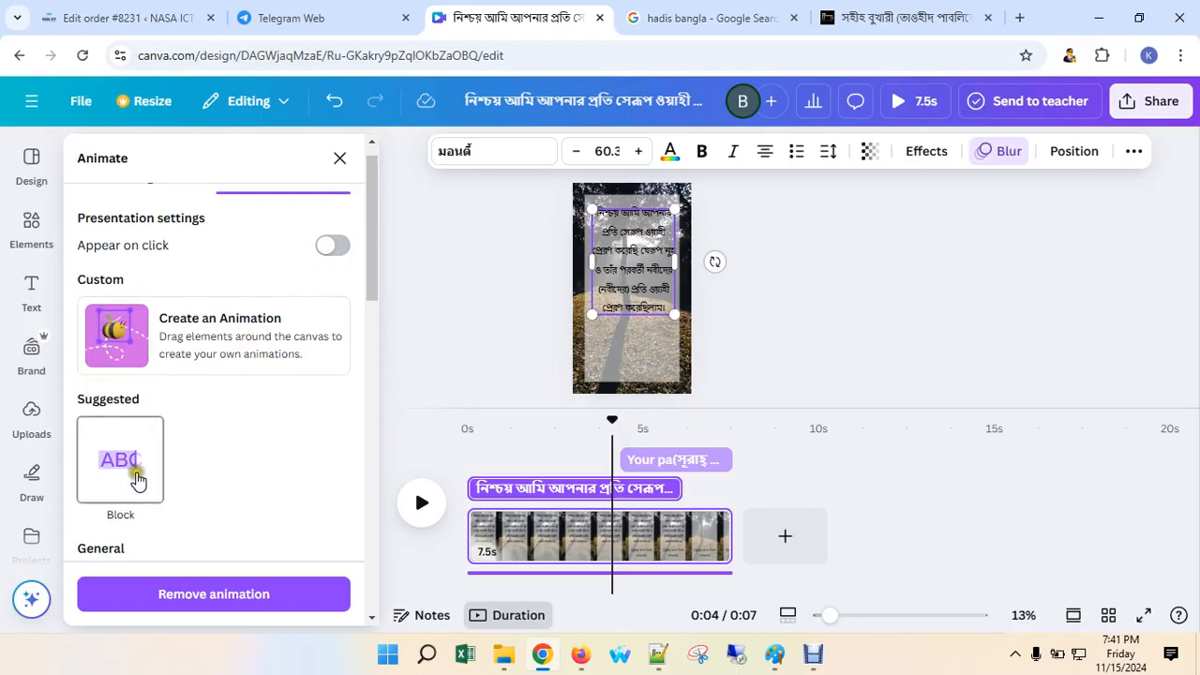
scroll(249, 434, "up", 1)
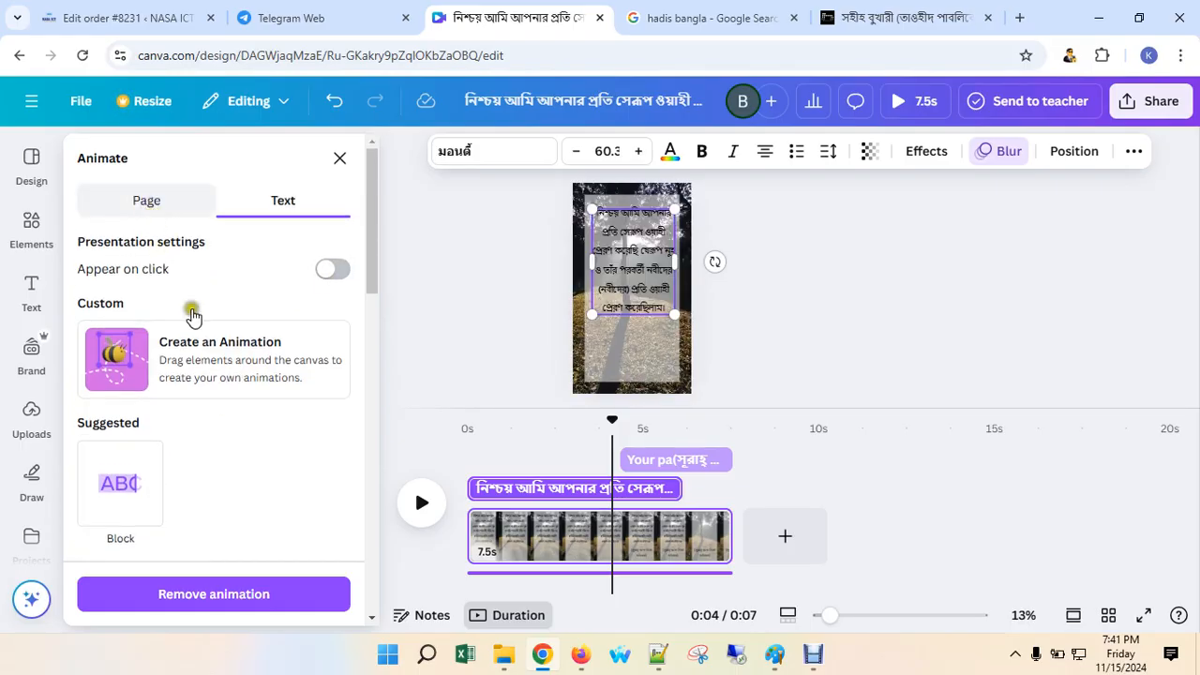
scroll(225, 447, "down", 3)
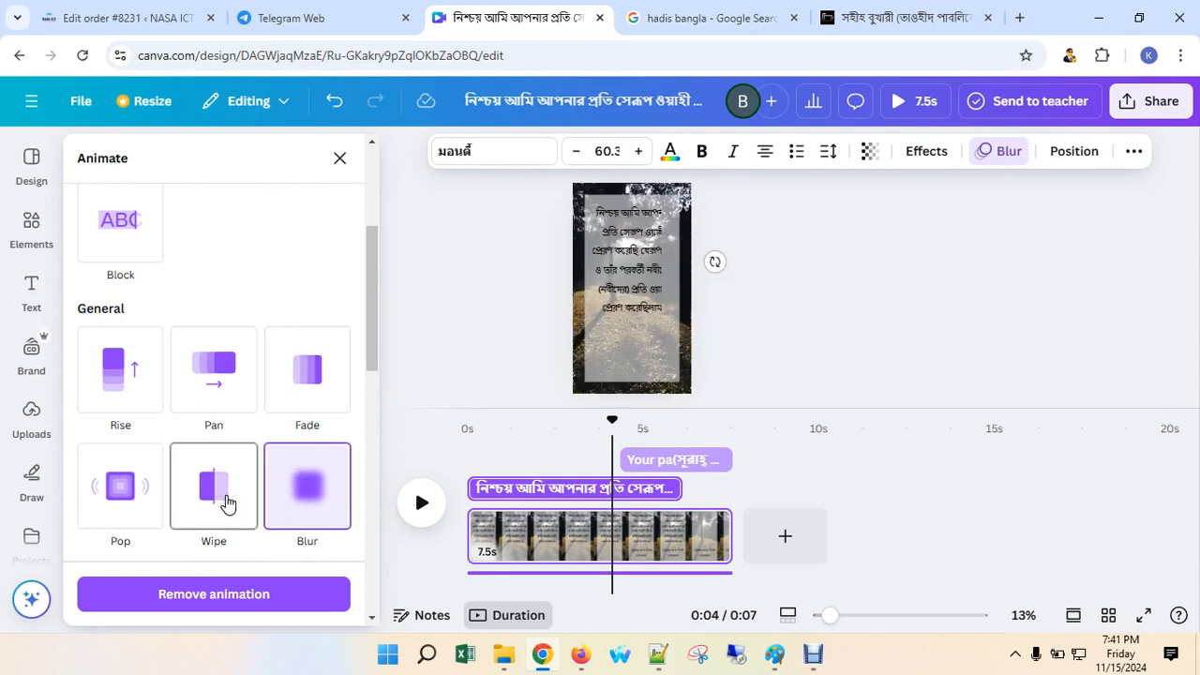
Try the verse's Blur animation with the Both, On enter and On exit settings.
scroll(225, 501, "down", 3)
left_click(116, 364)
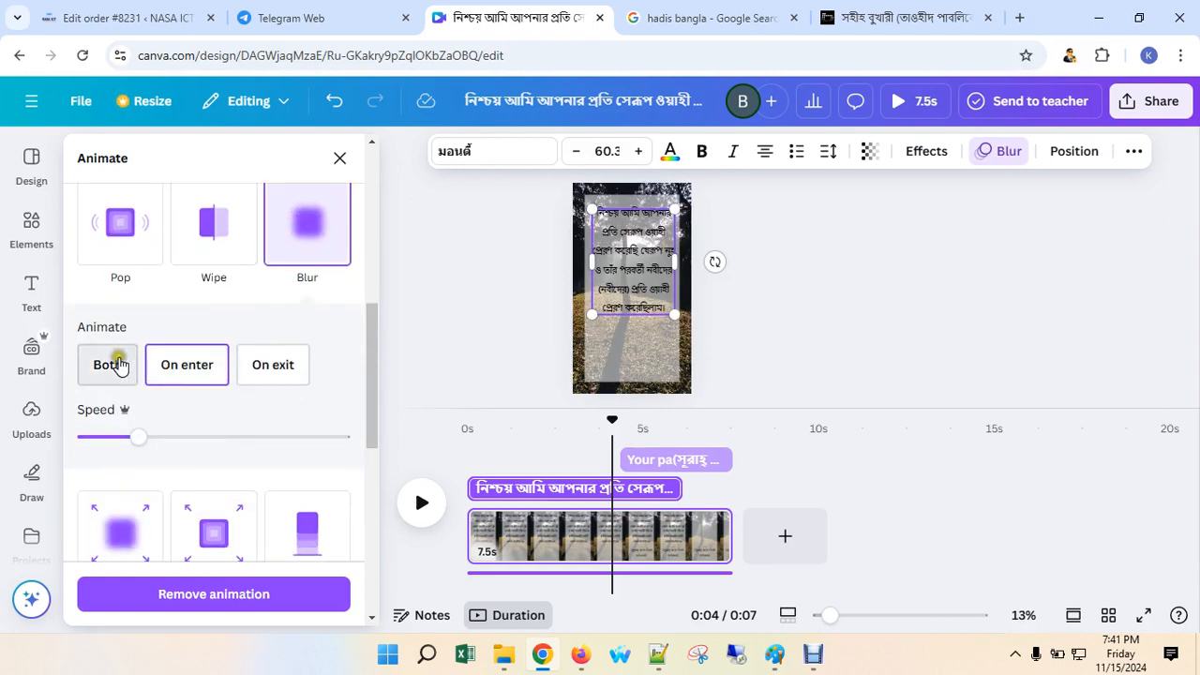
left_click(192, 365)
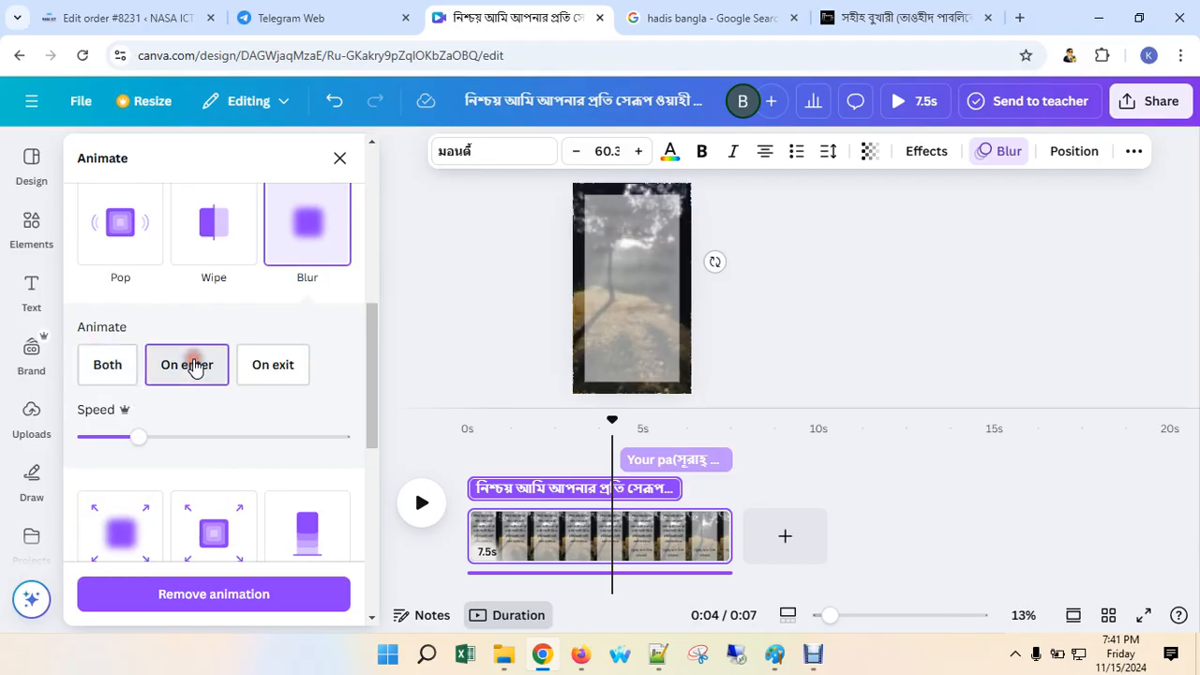
left_click(269, 371)
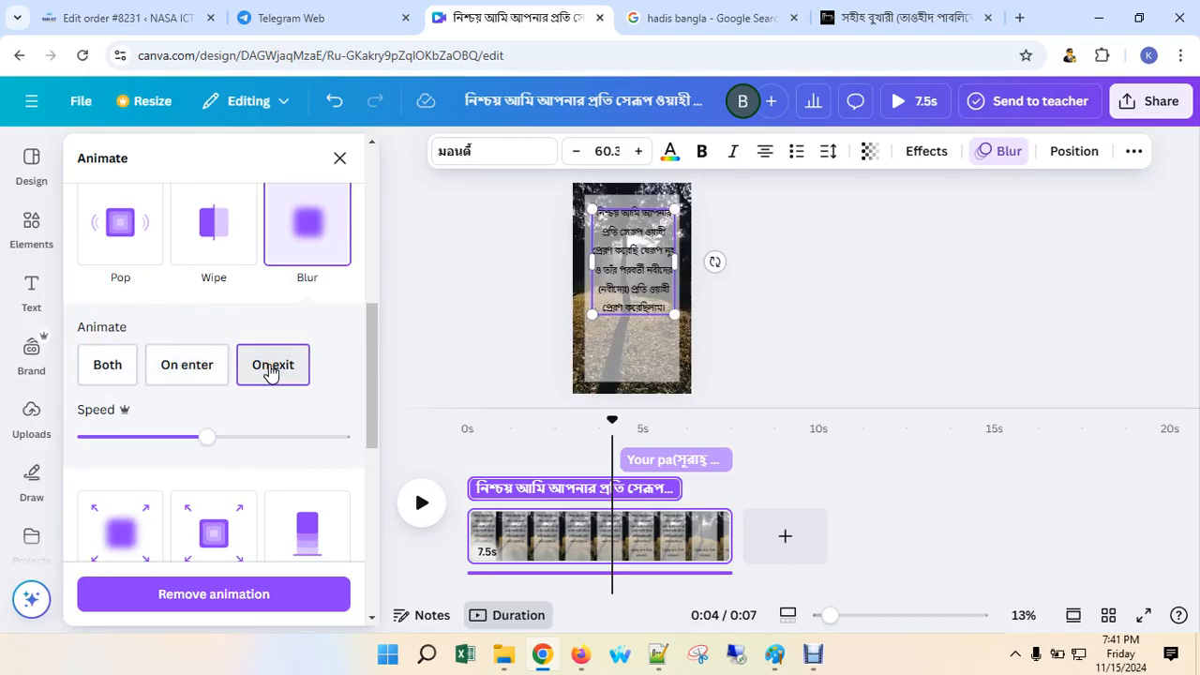
Browse the remaining animations and add-on effects, previewing Tectonic, Neon and Stomp on the verse text.
scroll(261, 443, "down", 5)
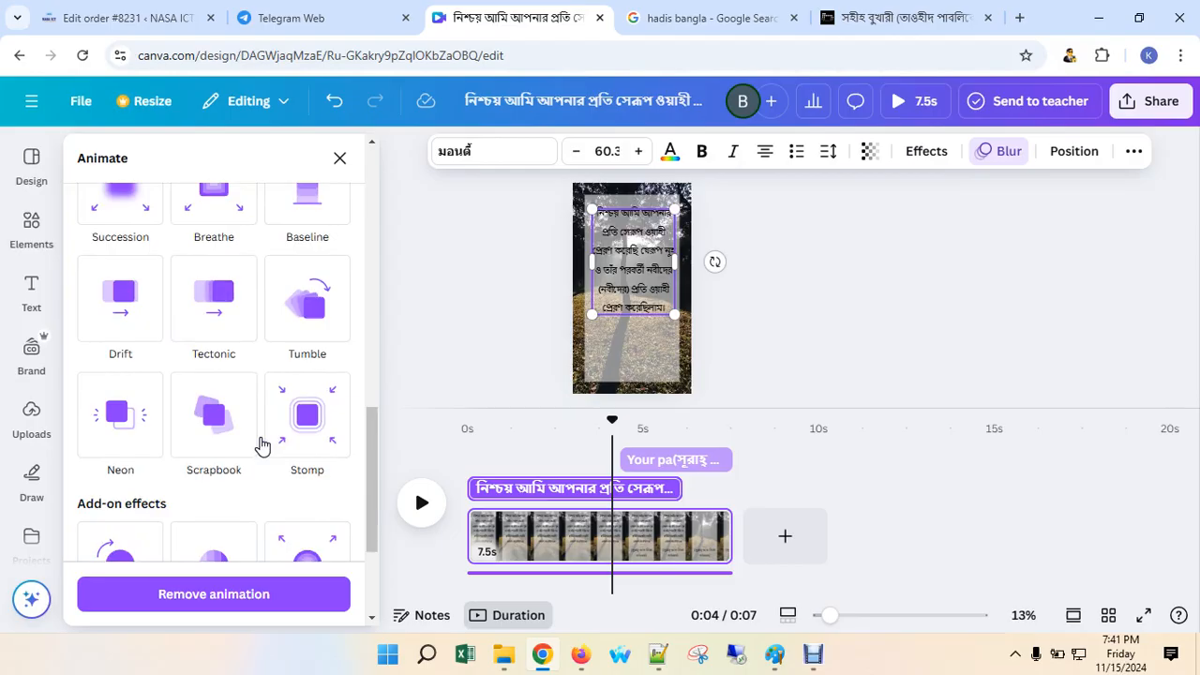
scroll(262, 445, "down", 3)
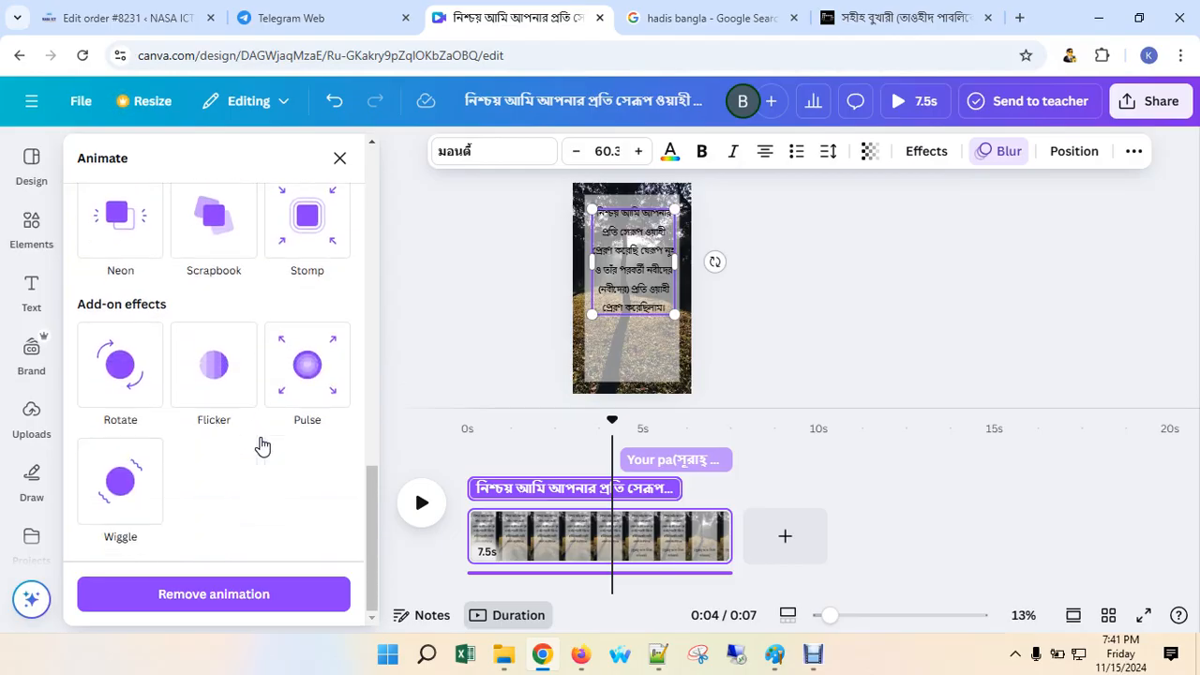
scroll(261, 446, "up", 2)
scroll(262, 445, "up", 1)
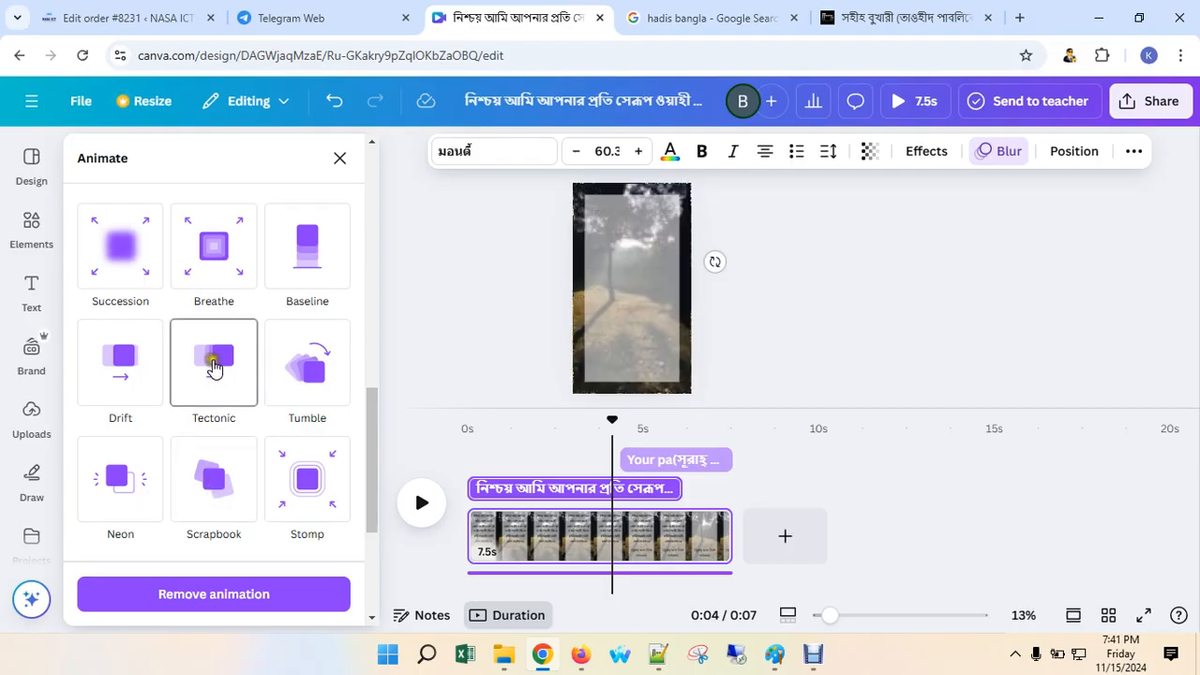
left_click(100, 466)
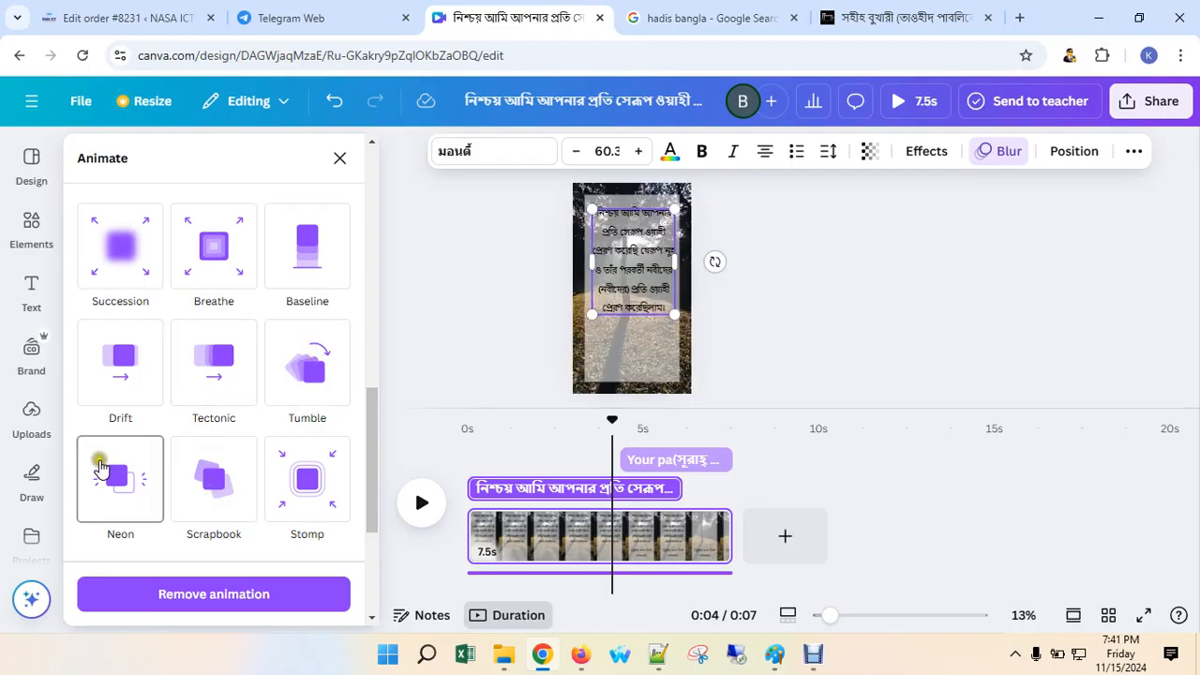
left_click(318, 466)
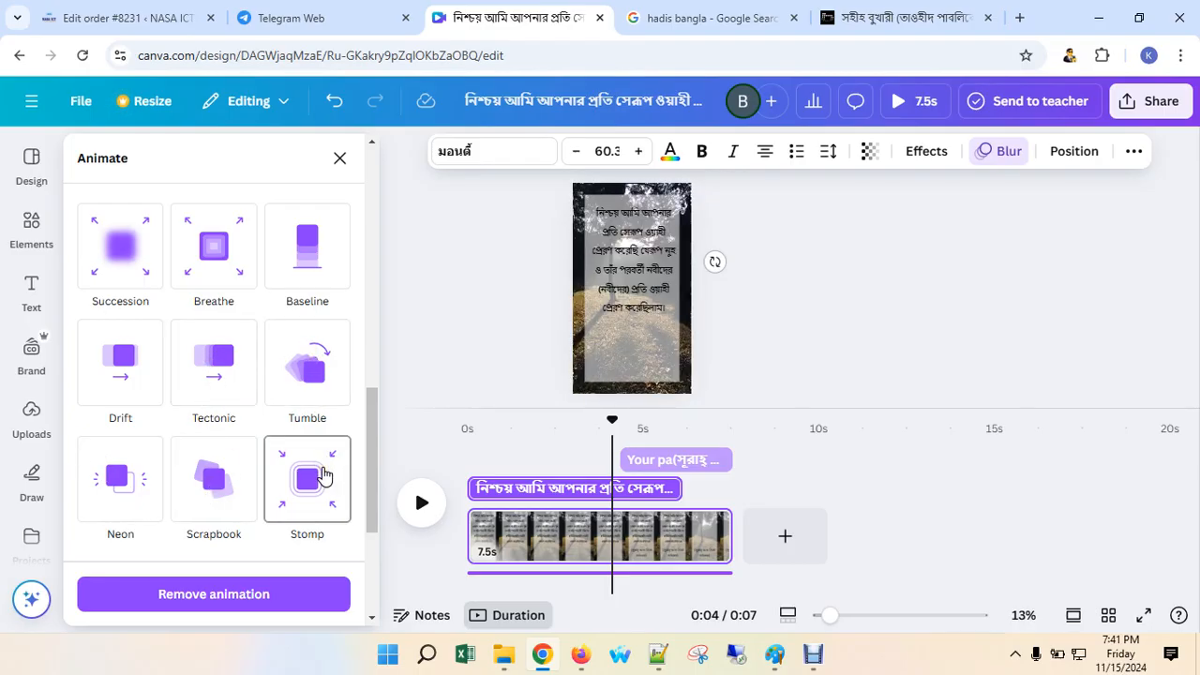
Apply the Drift animation to the verse, extend its timing to the end of the 7.5 s page, and move the playhead to about 3 s.
left_click(139, 365)
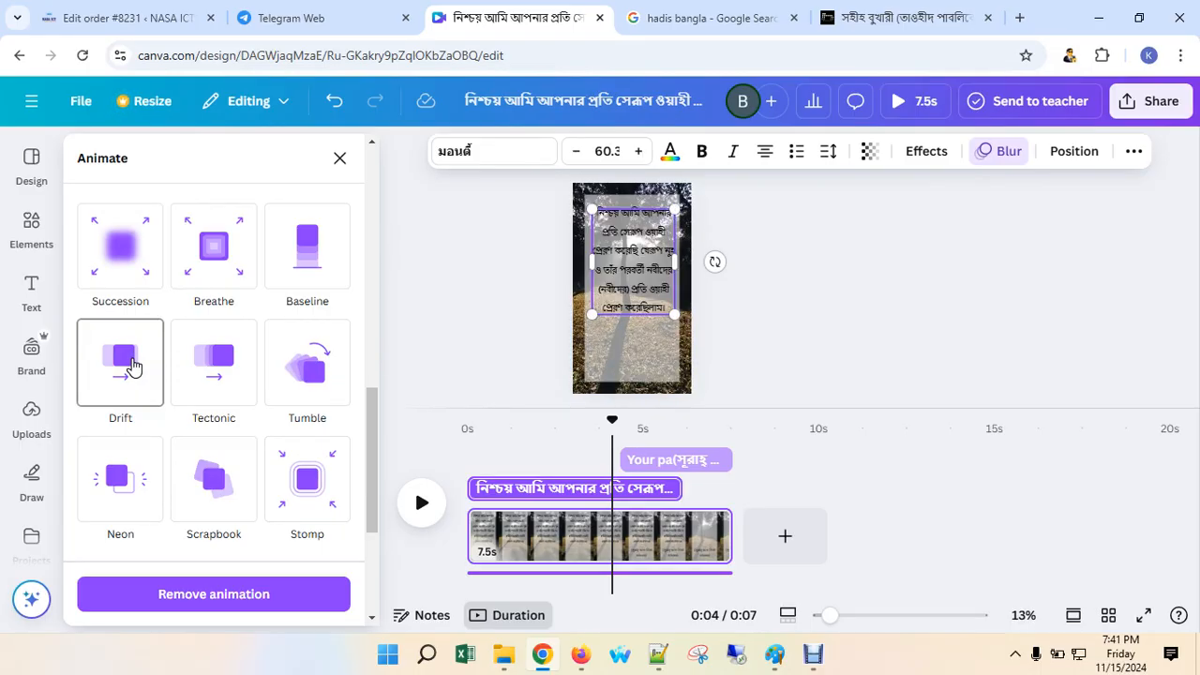
left_click(131, 366)
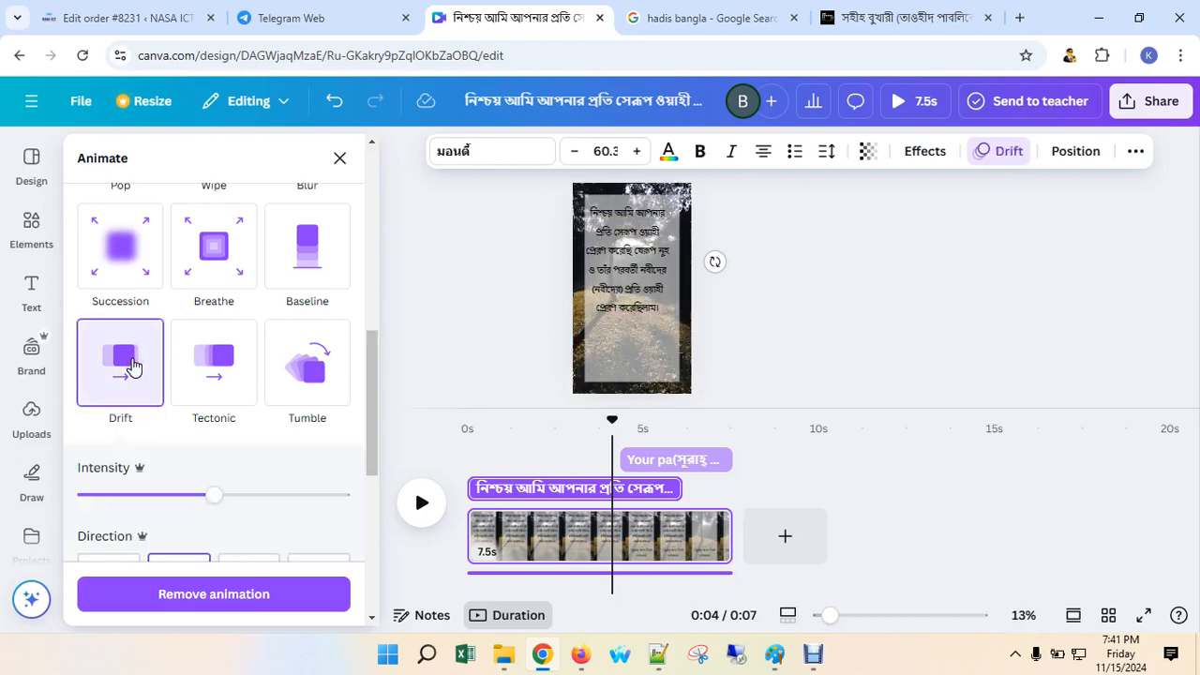
scroll(342, 454, "down", 5)
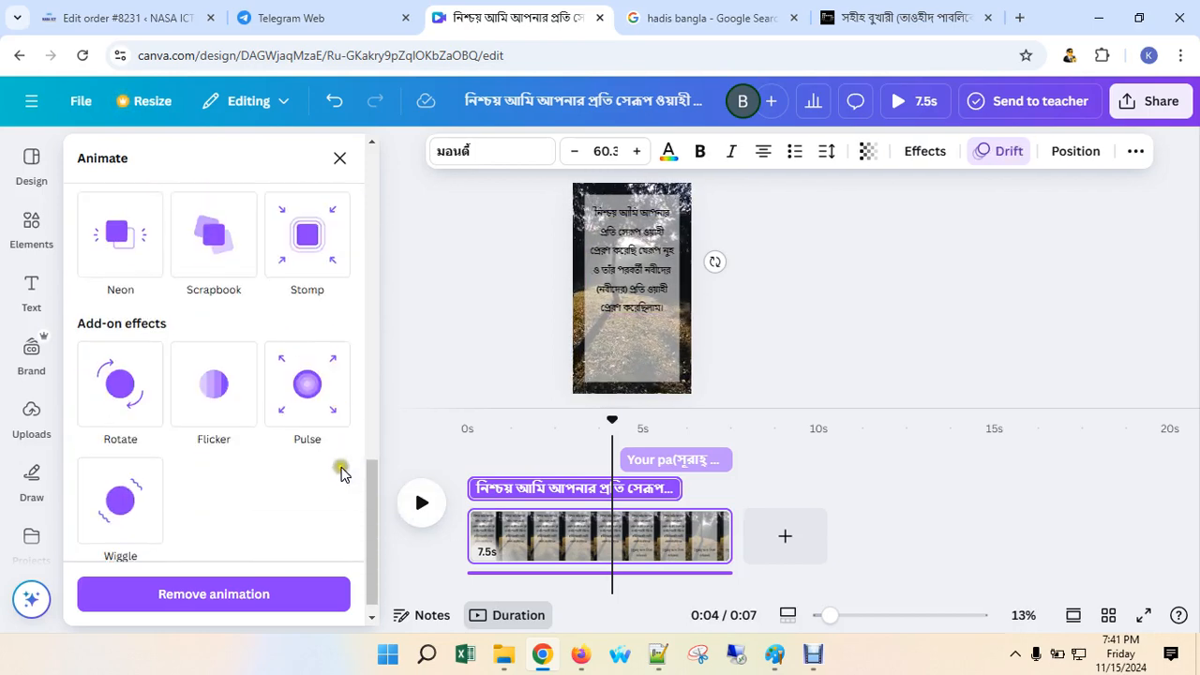
scroll(342, 475, "up", 2)
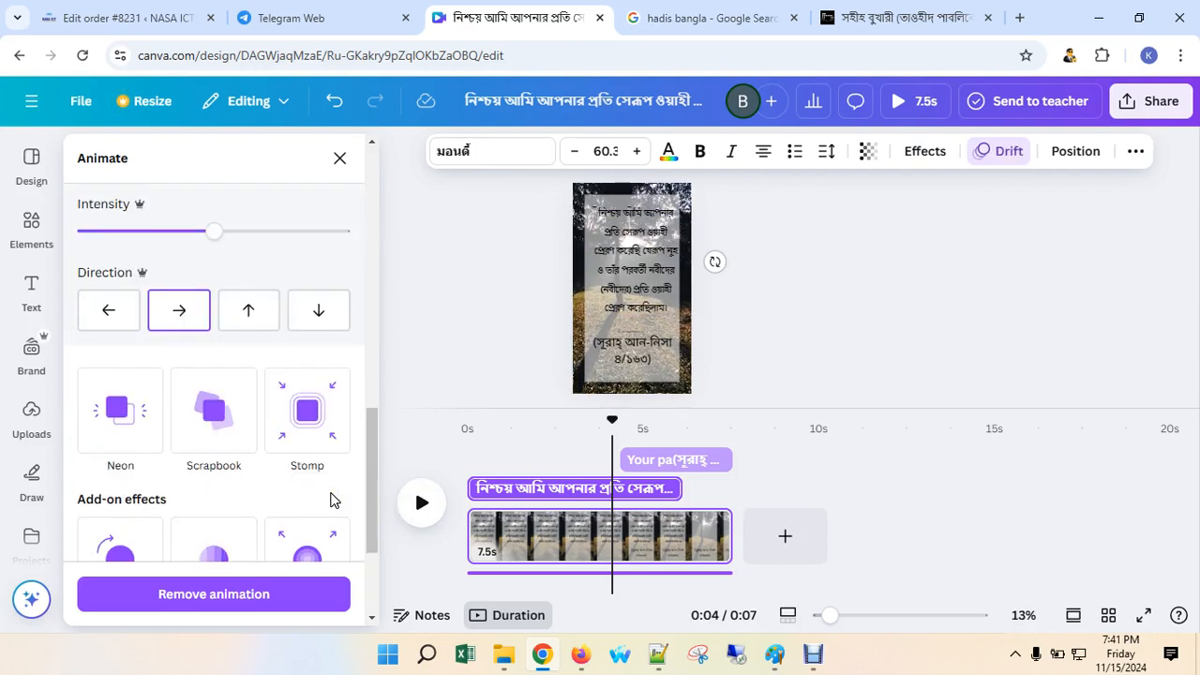
scroll(330, 500, "down", 3)
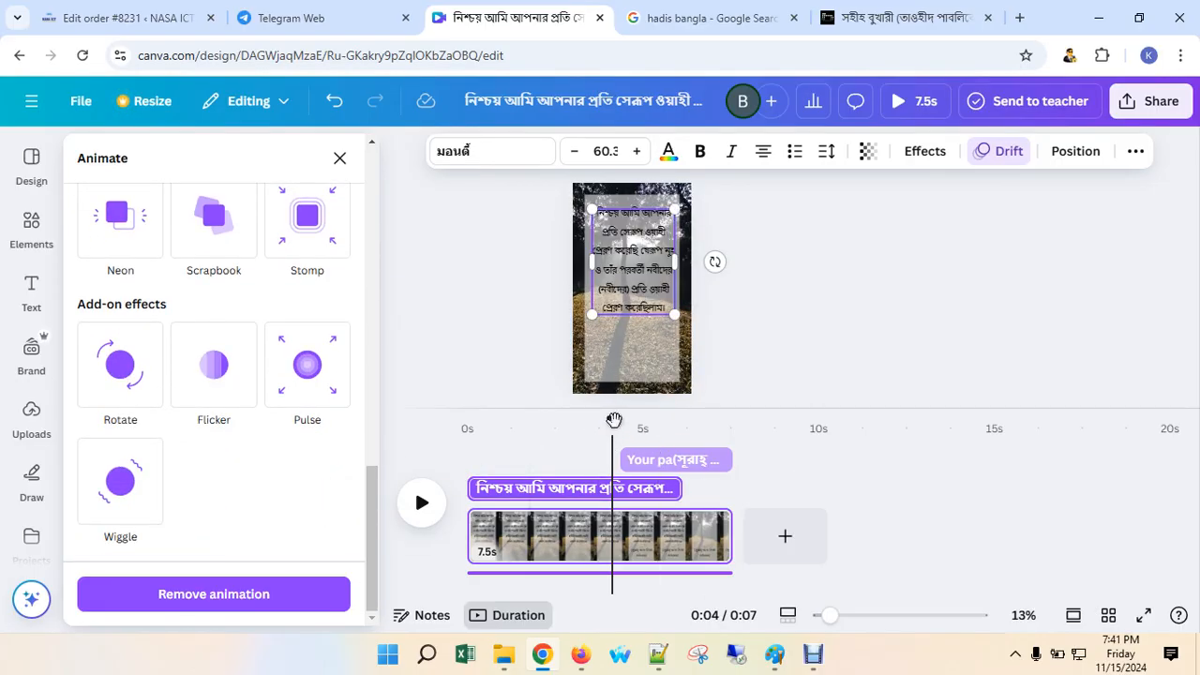
left_click_drag(679, 487, 729, 482)
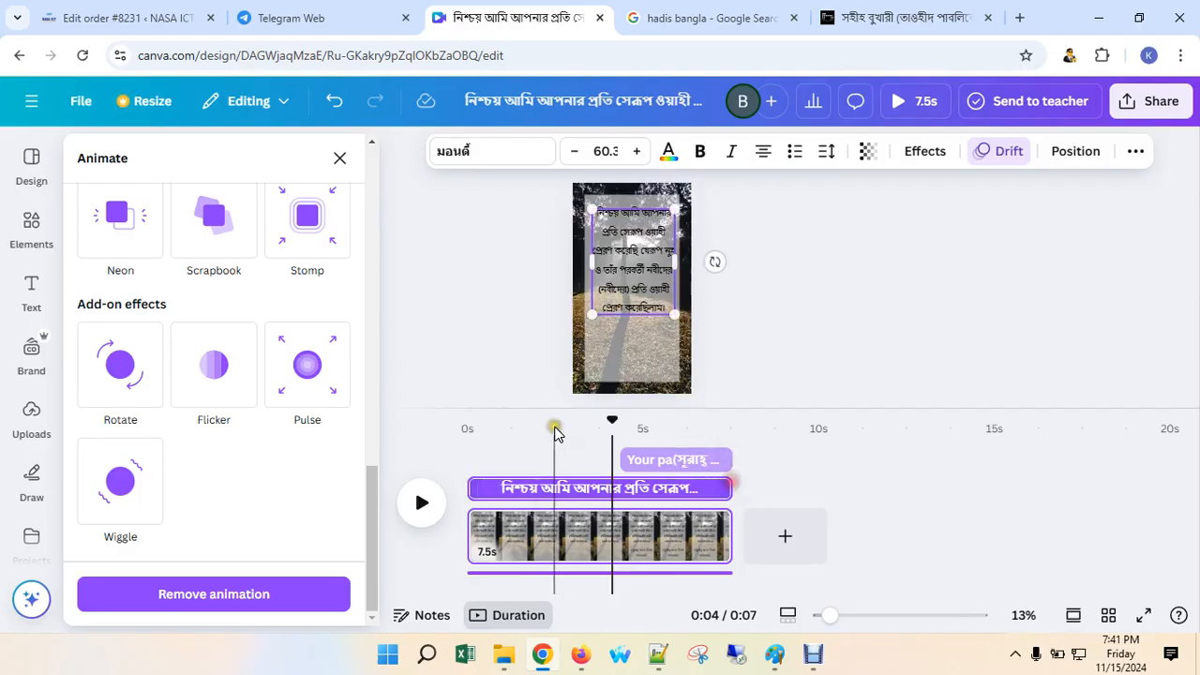
left_click_drag(611, 419, 577, 420)
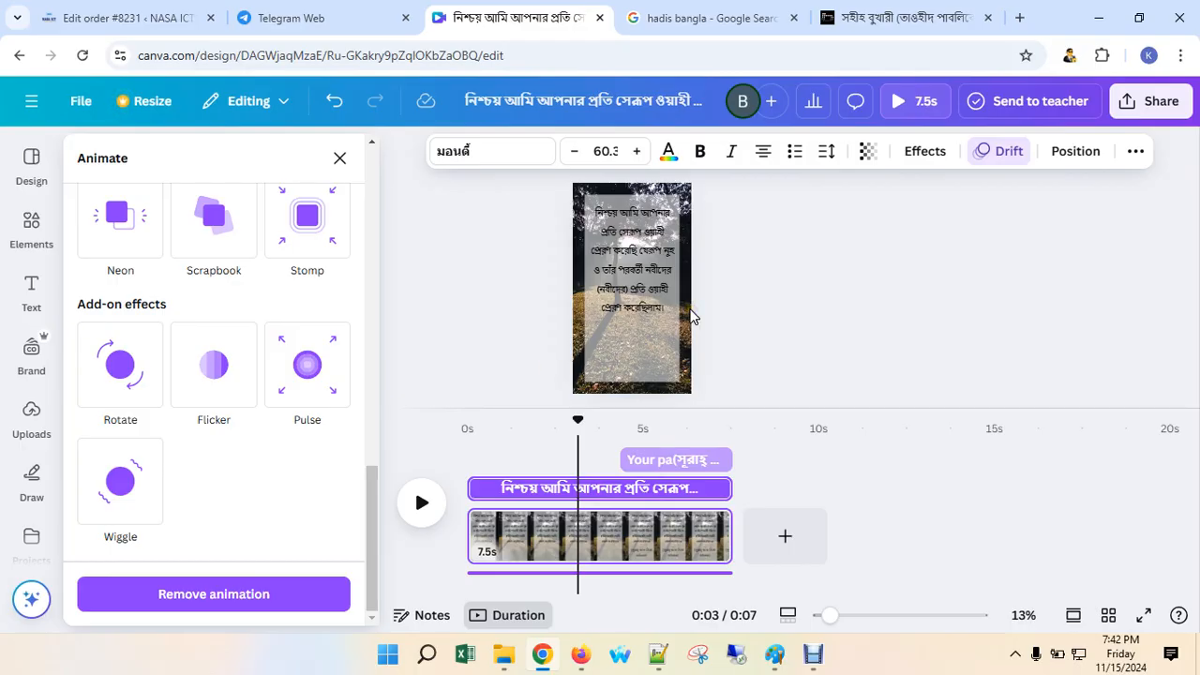
Download the design as an MP4 video at 1080p (HD), and request the download again from the completion notice.
left_click(1160, 102)
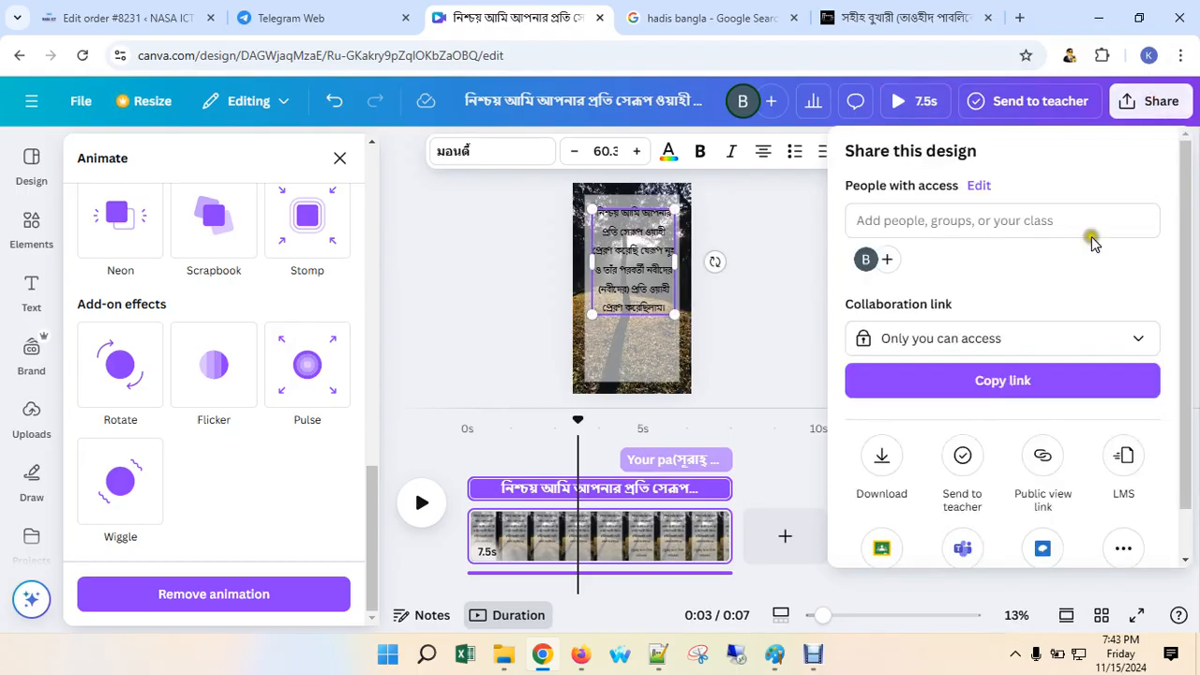
left_click(879, 457)
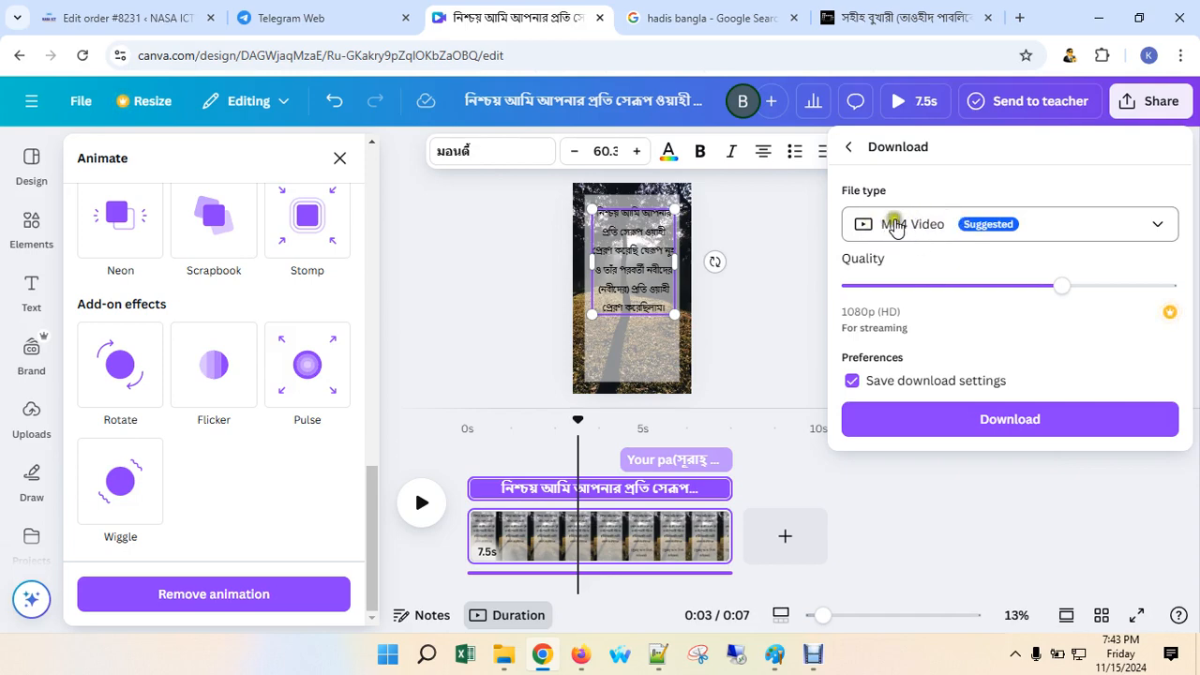
left_click(1002, 424)
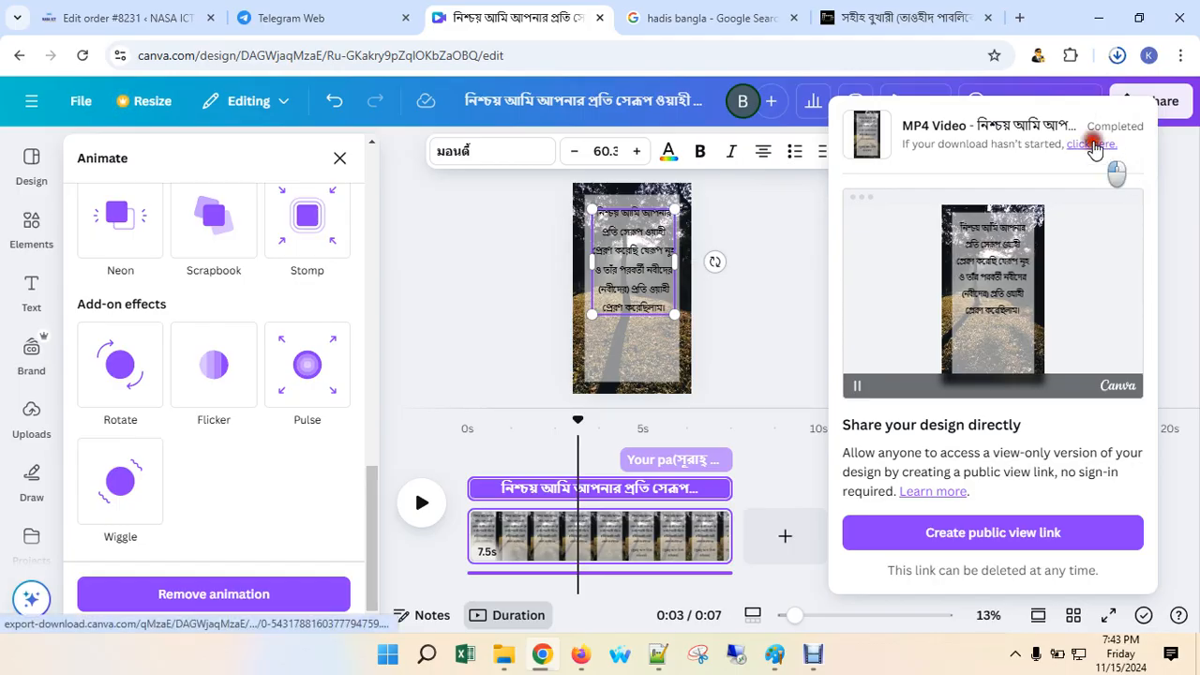
left_click(1091, 144)
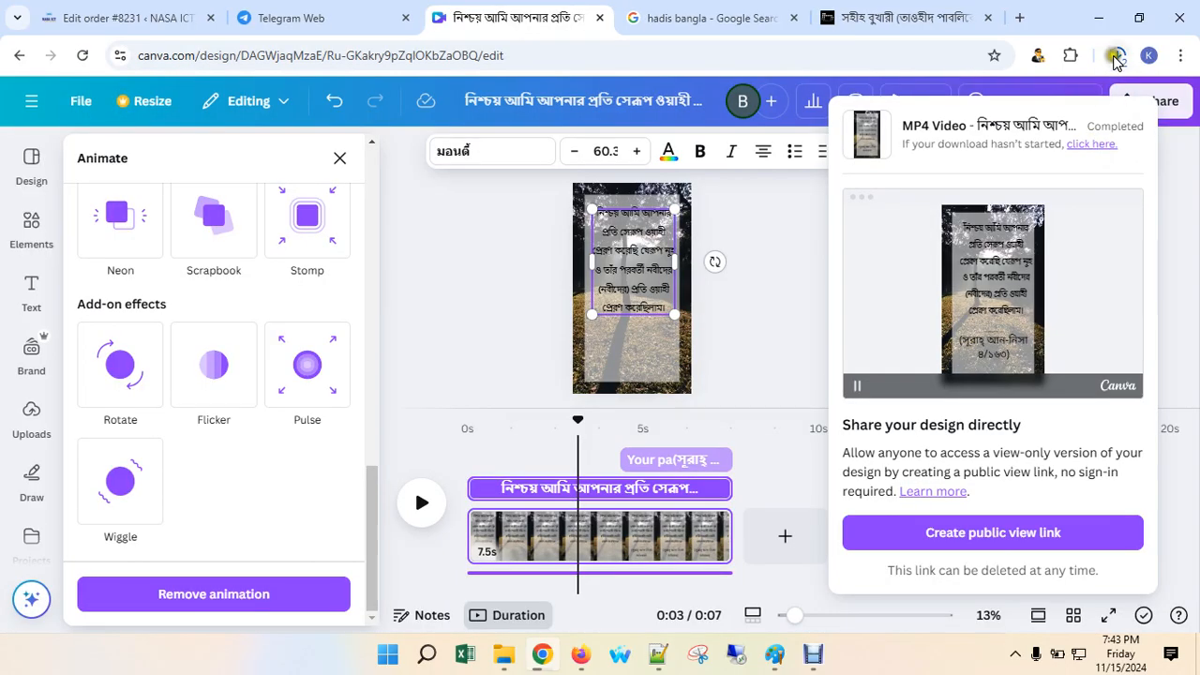
Show the downloaded MP4 in its folder from the browser's recent downloads and try to open it.
left_click(1115, 57)
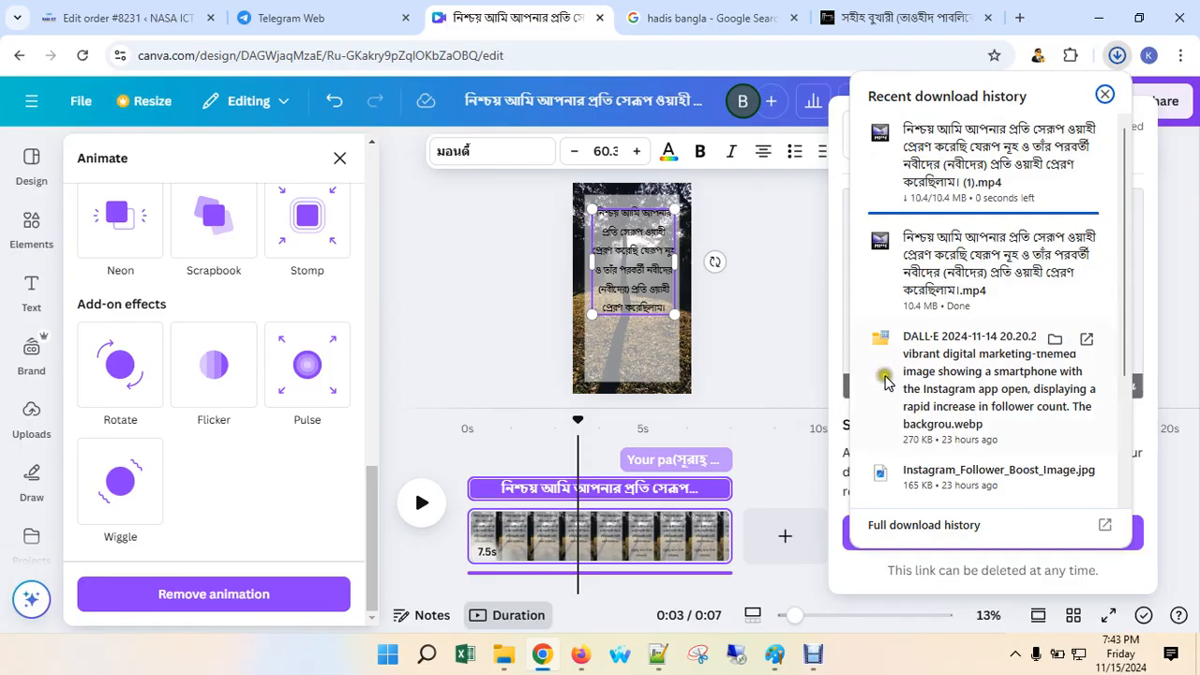
left_click(1030, 281)
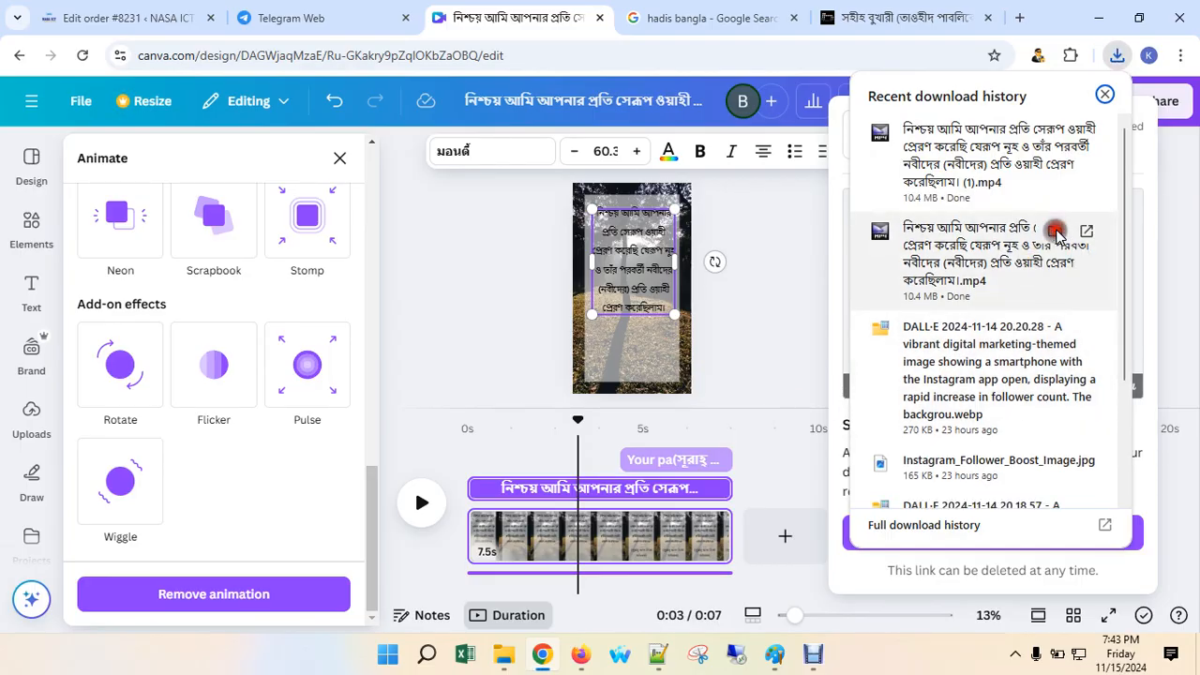
left_click(1054, 231)
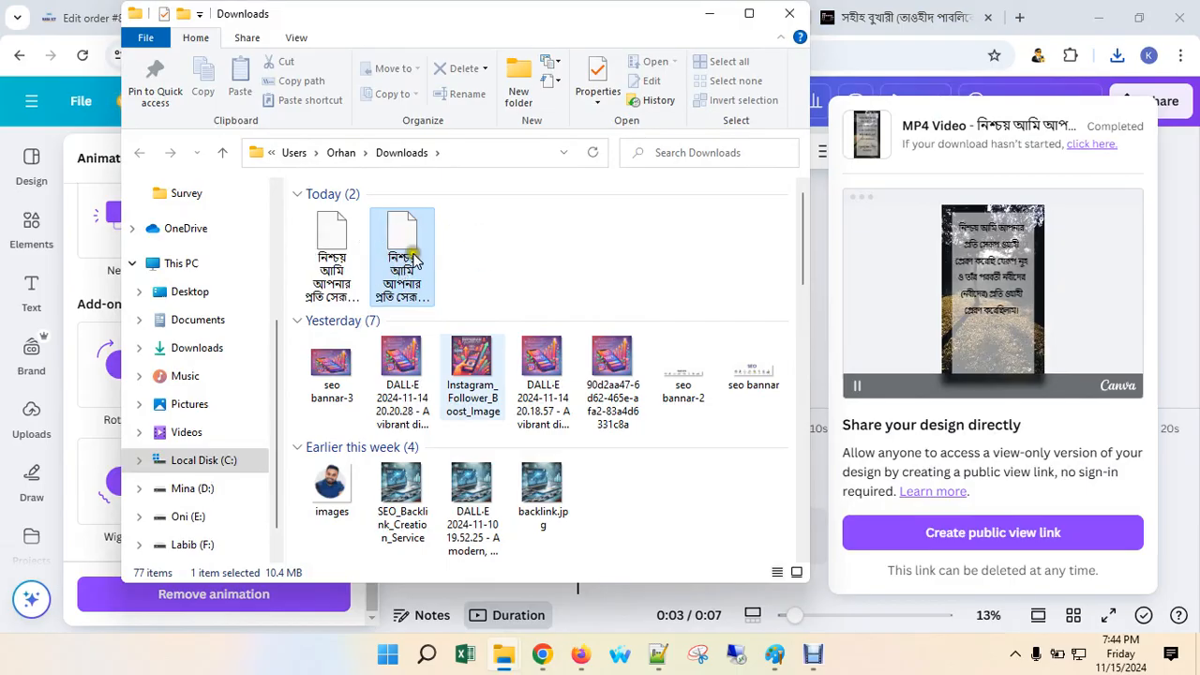
double_click(412, 236)
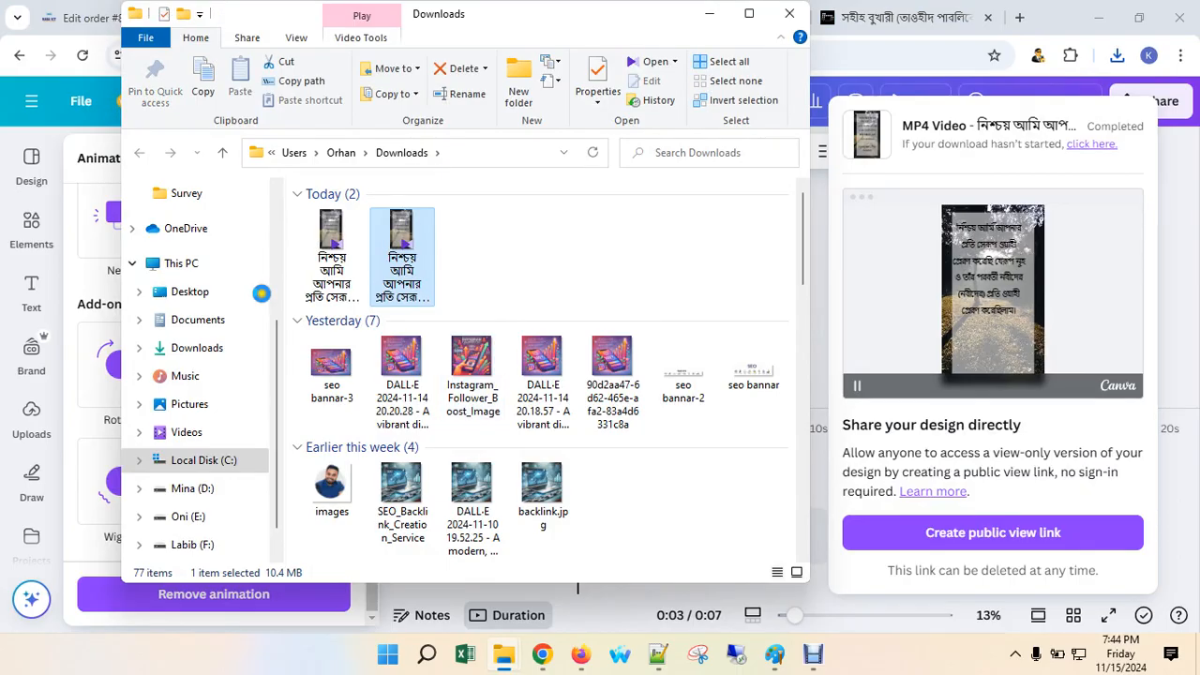
right_click(400, 229)
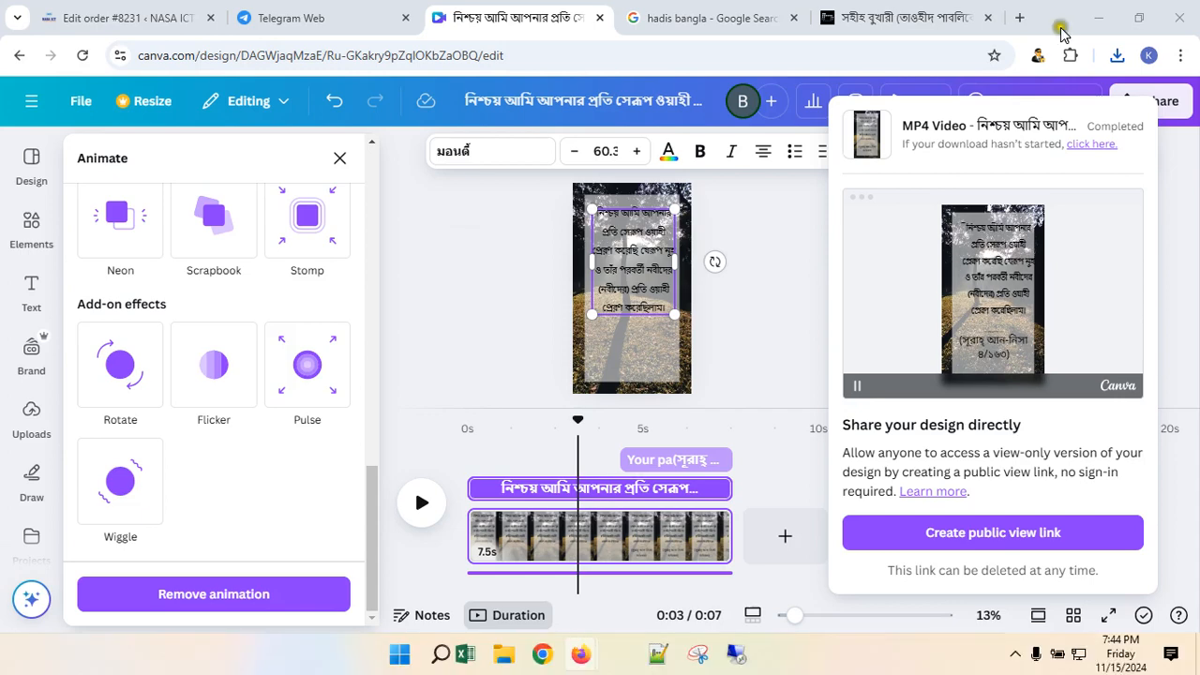
Minimize the browser, refresh the desktop, and open the Downloads folder in File Explorer.
left_click(1092, 16)
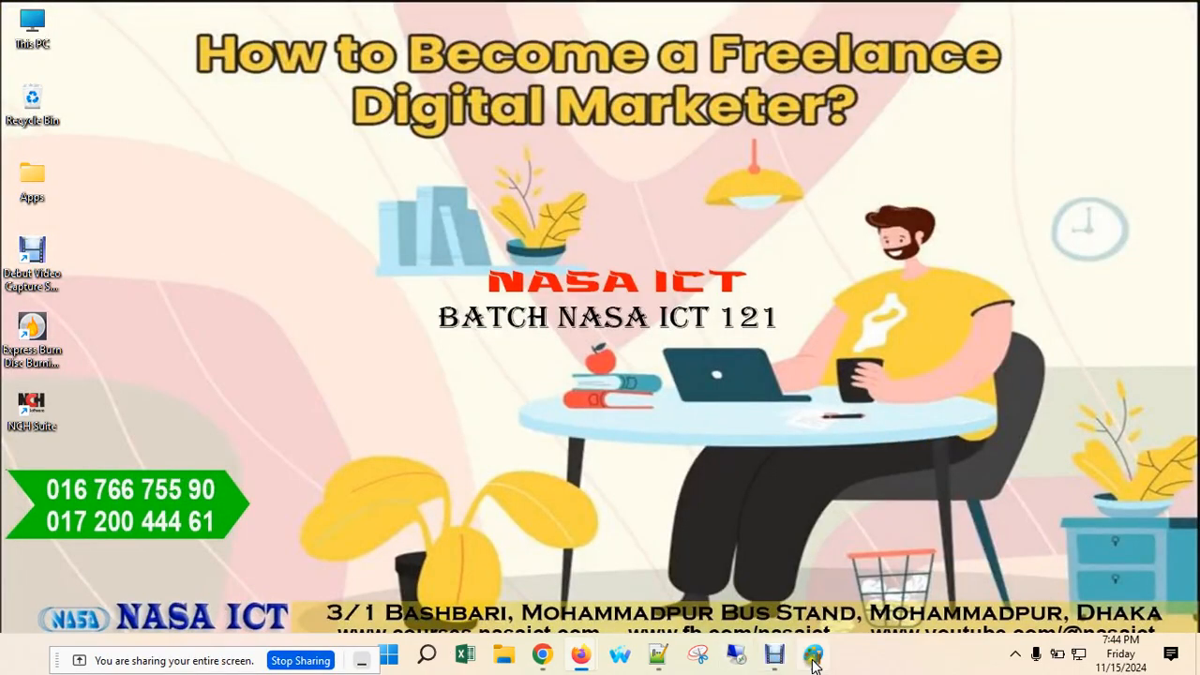
right_click(183, 228)
left_click(259, 297)
left_click(516, 659)
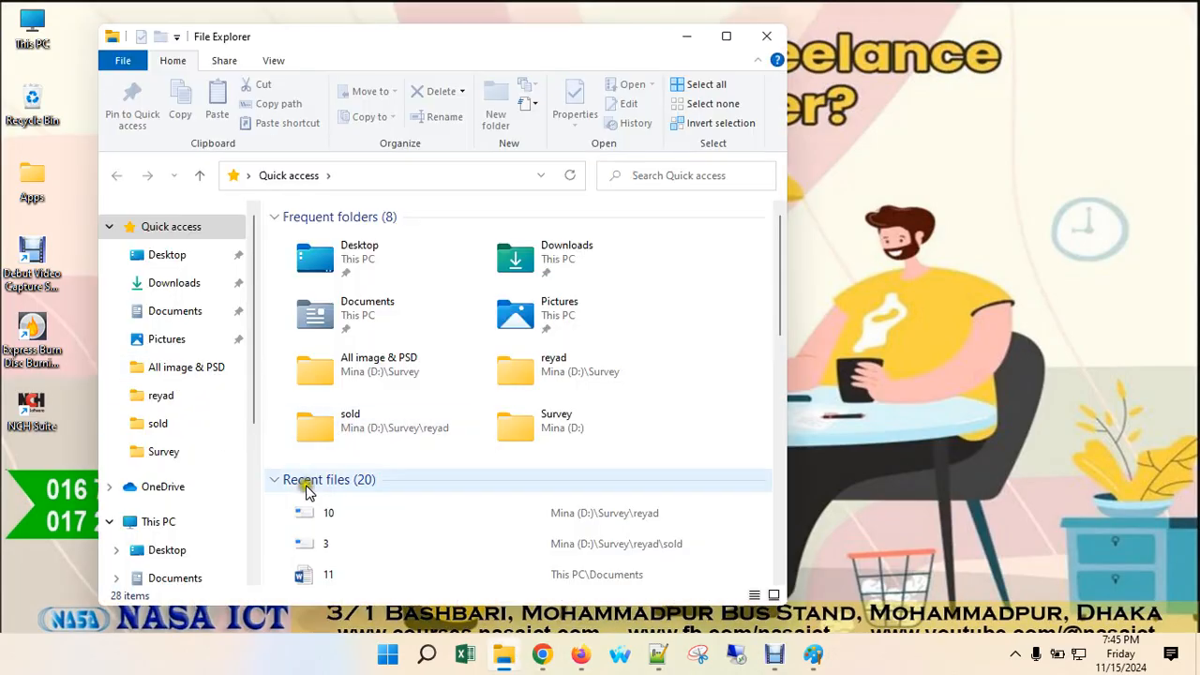
left_click(182, 285)
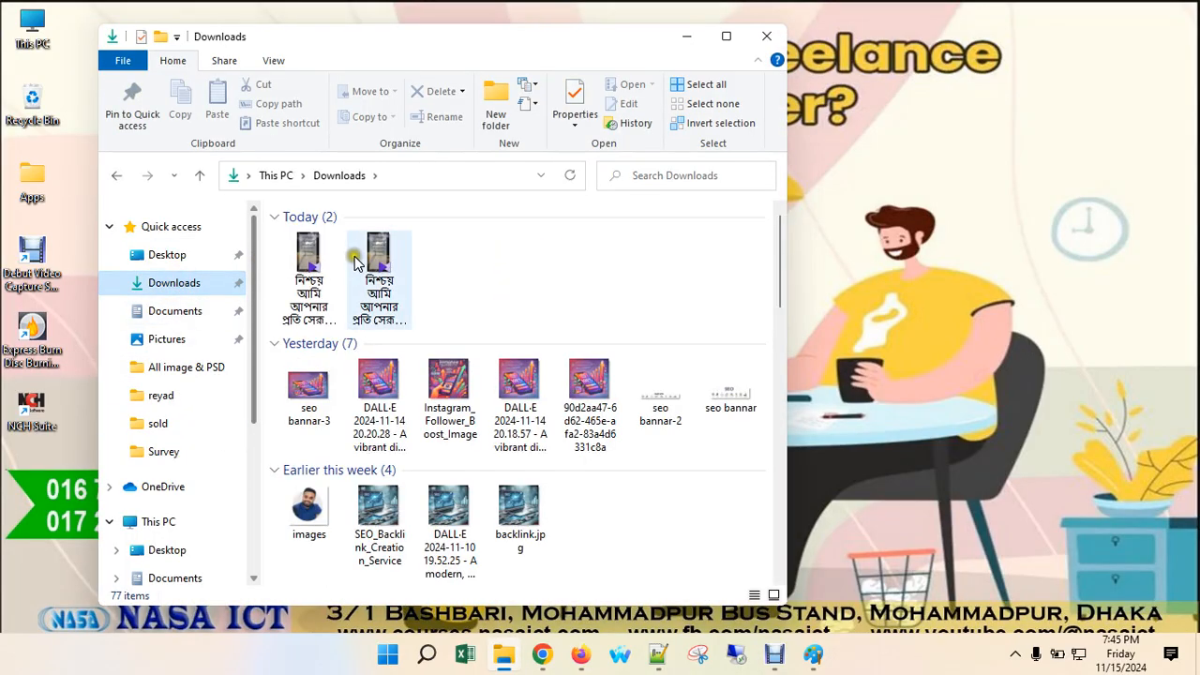
Open the second of today's downloaded verse videos with KMPlayer and bring the player forward.
left_click(379, 250)
right_click(379, 250)
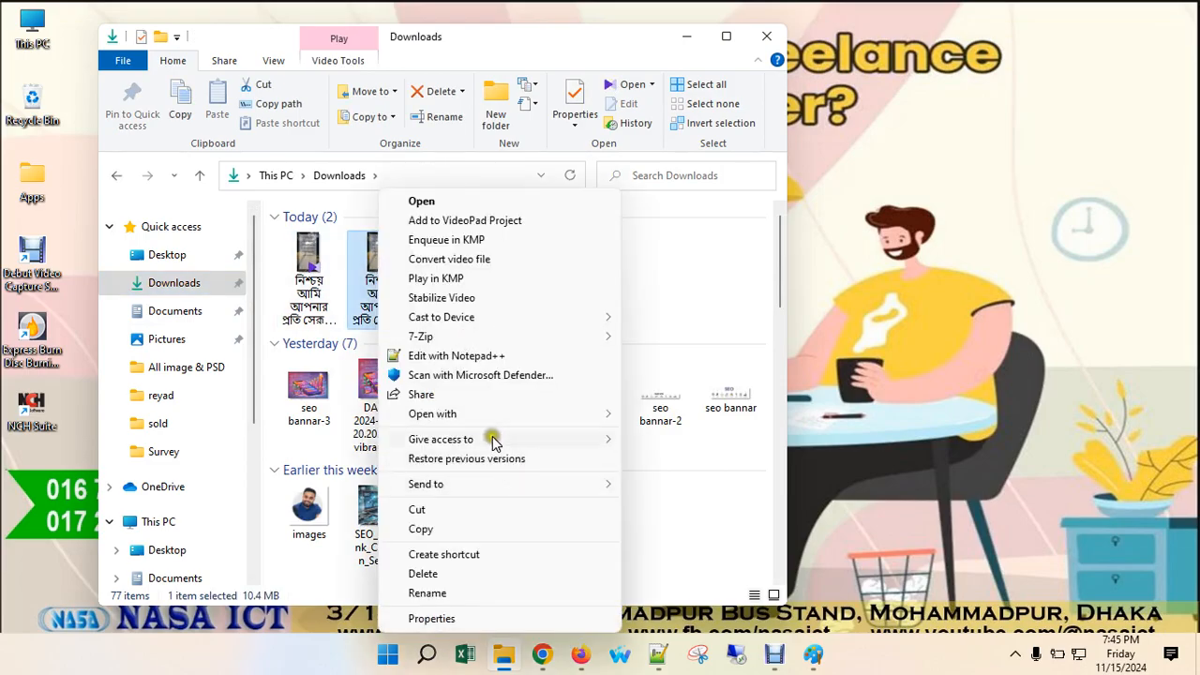
left_click(598, 420)
left_click(599, 422)
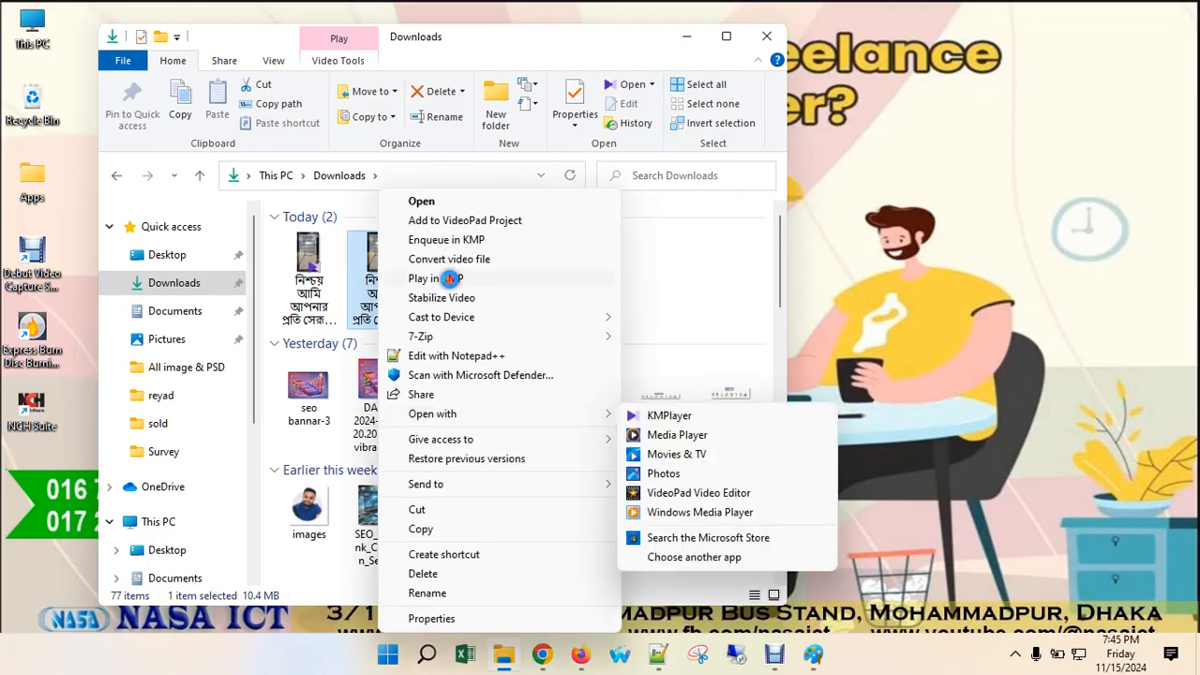
mouse_move(516, 415)
left_click(667, 415)
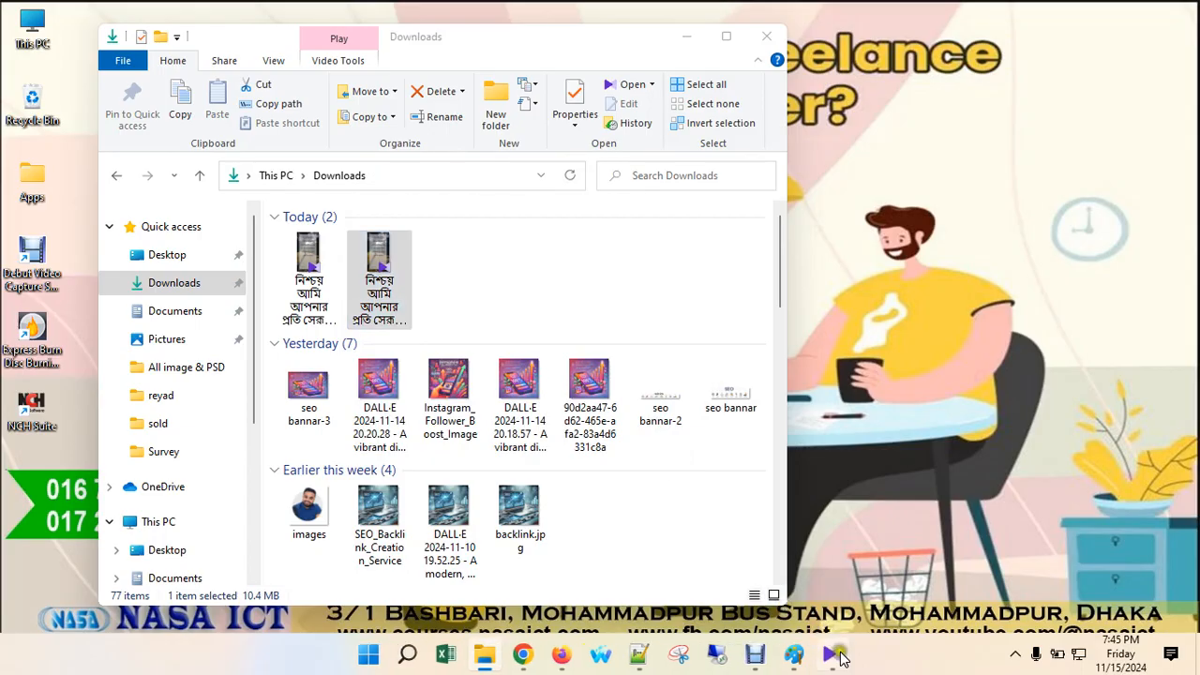
left_click(836, 647)
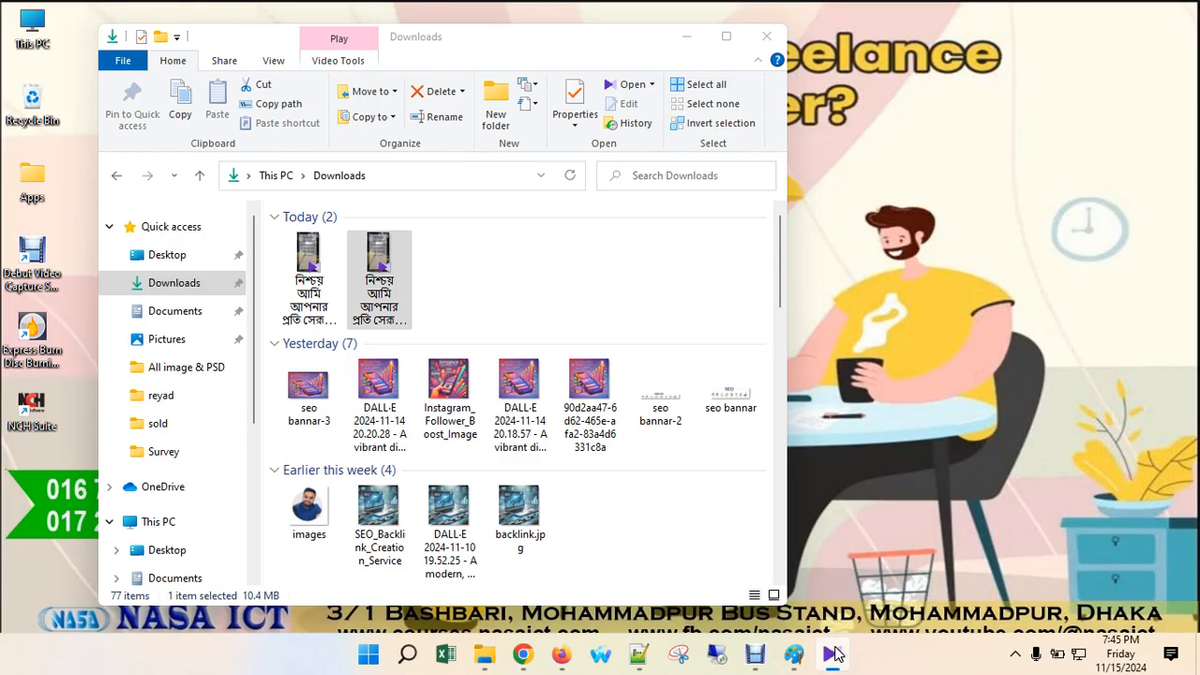
Minimize the Downloads window and the KMPlayer web page, dismiss the update prompt, and bring KMPlayer forward.
left_click(685, 35)
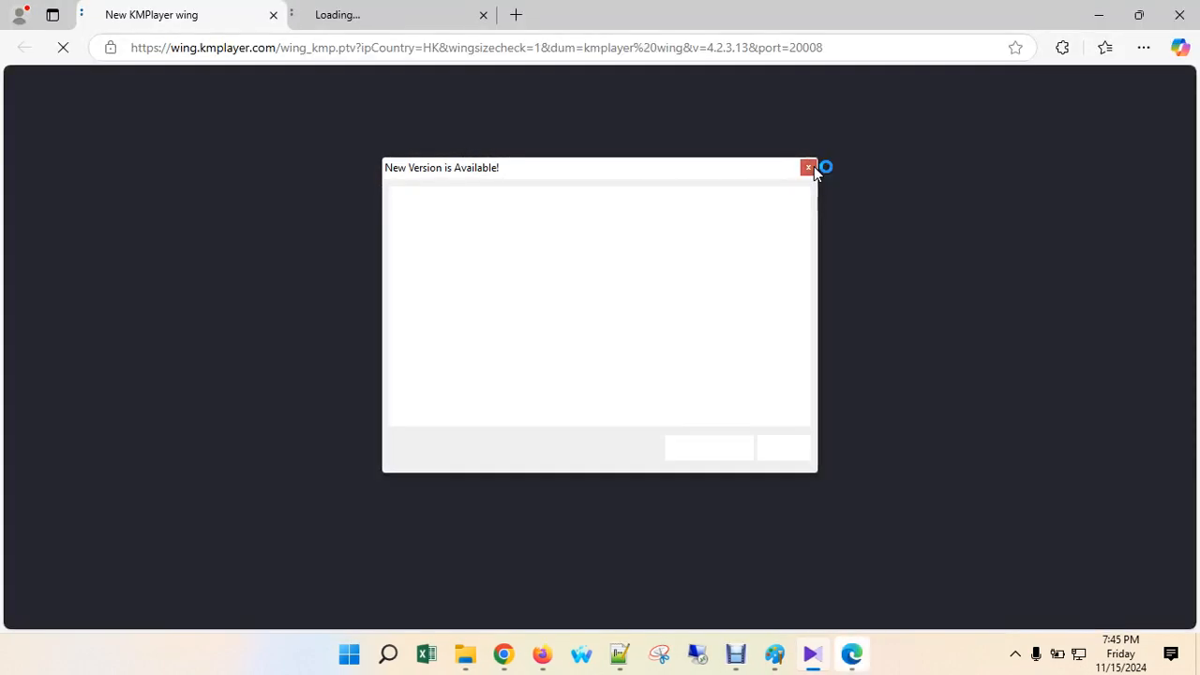
left_click(1093, 21)
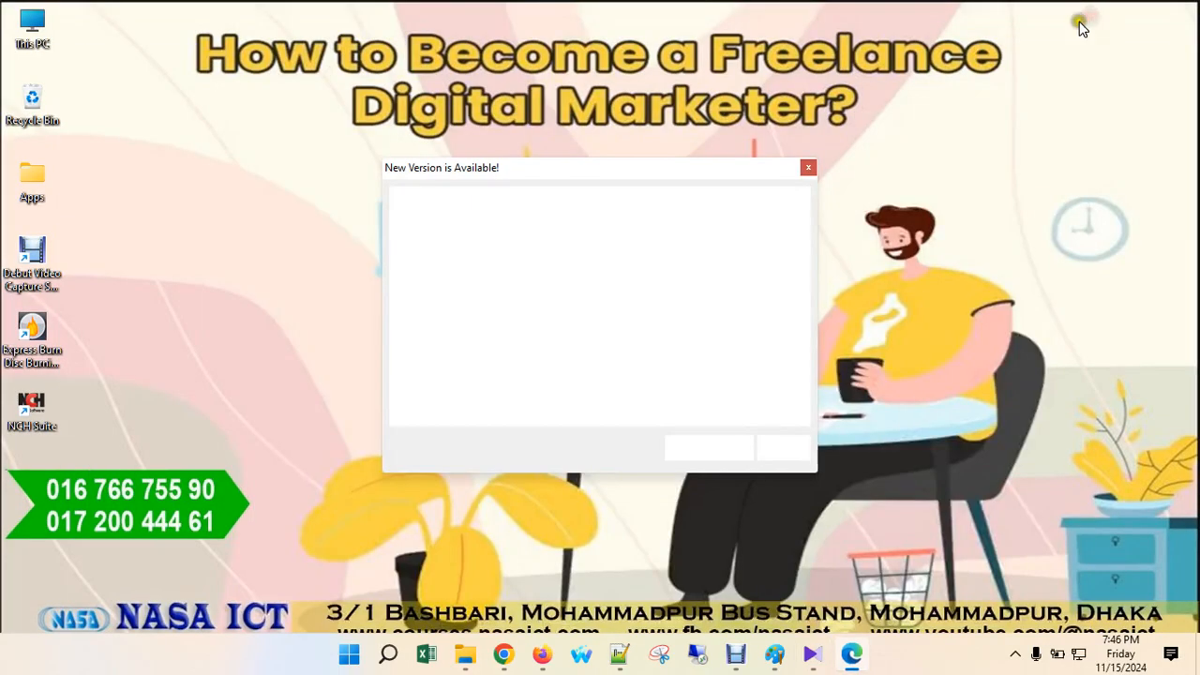
left_click(764, 431)
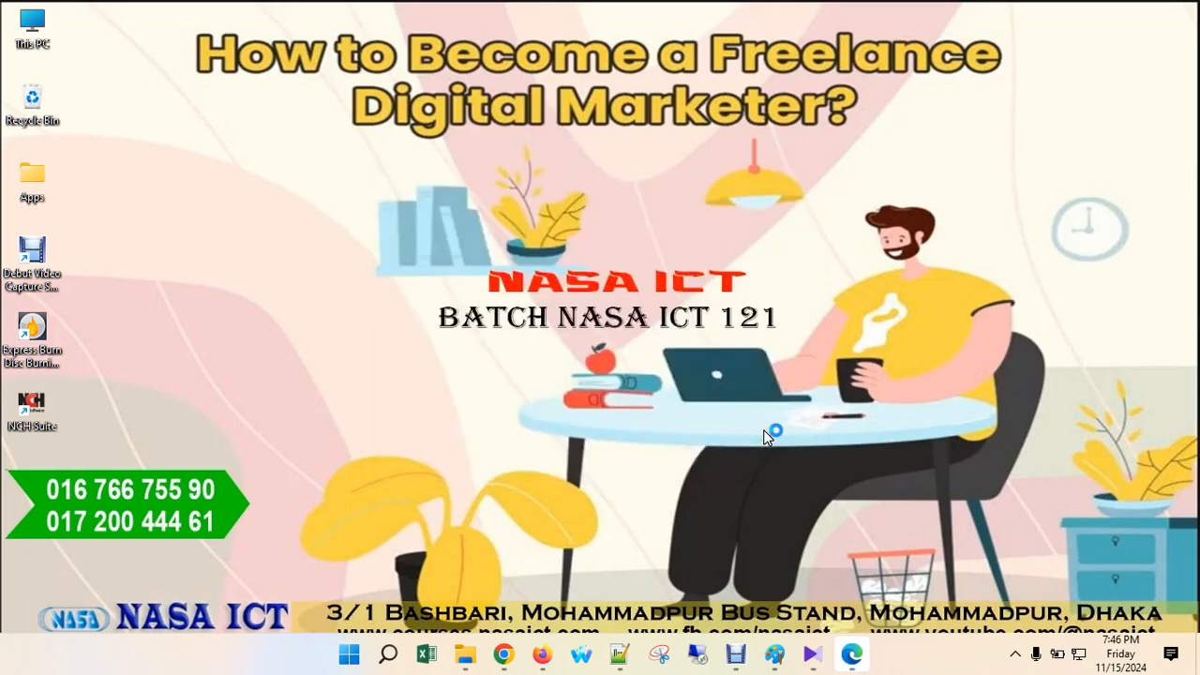
left_click(813, 656)
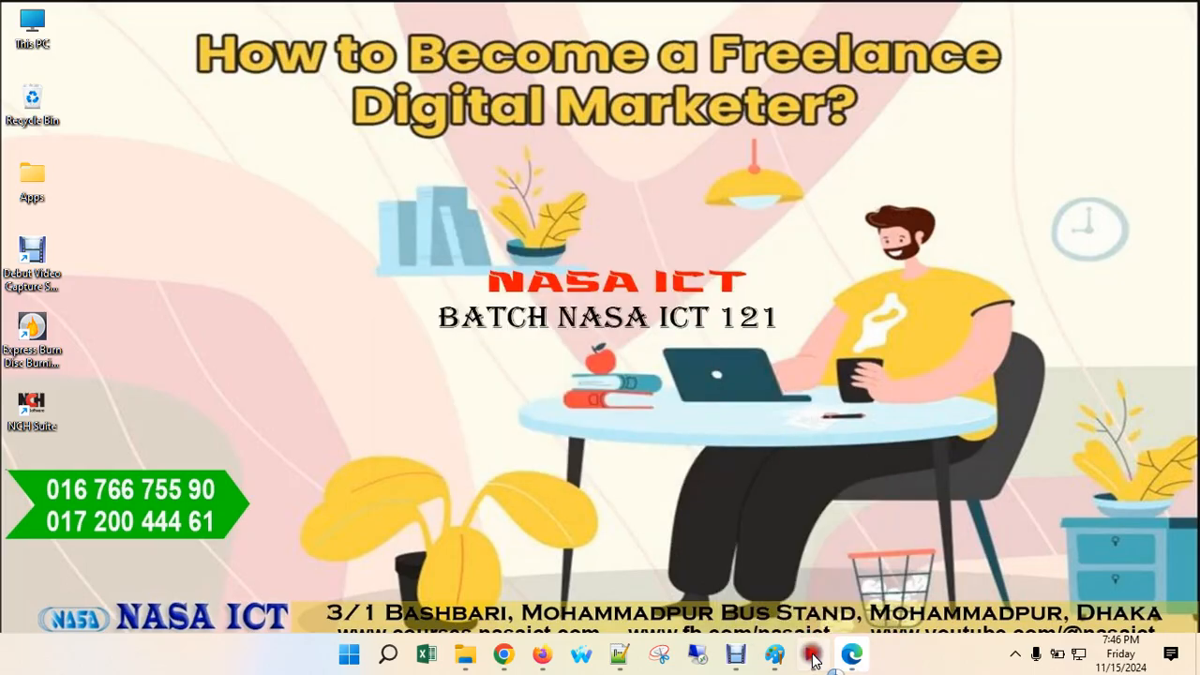
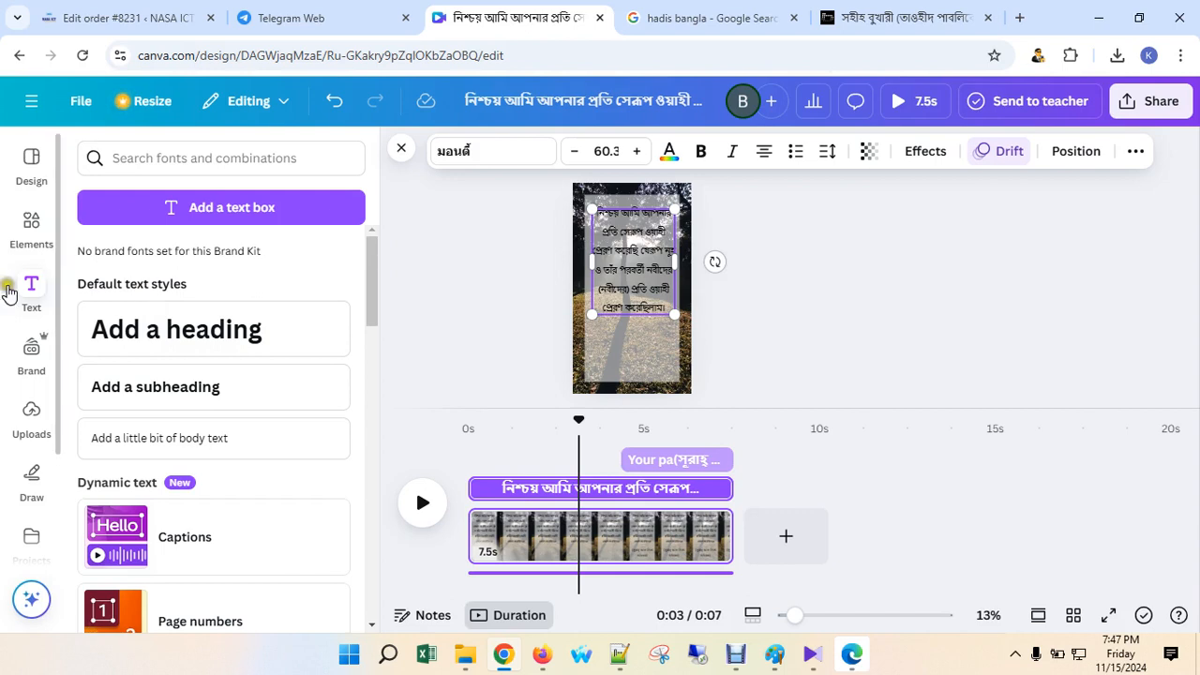
View the uploaded videos in Canva, and create a new Video (1080p) design from the Canva home page.
left_click(14, 420)
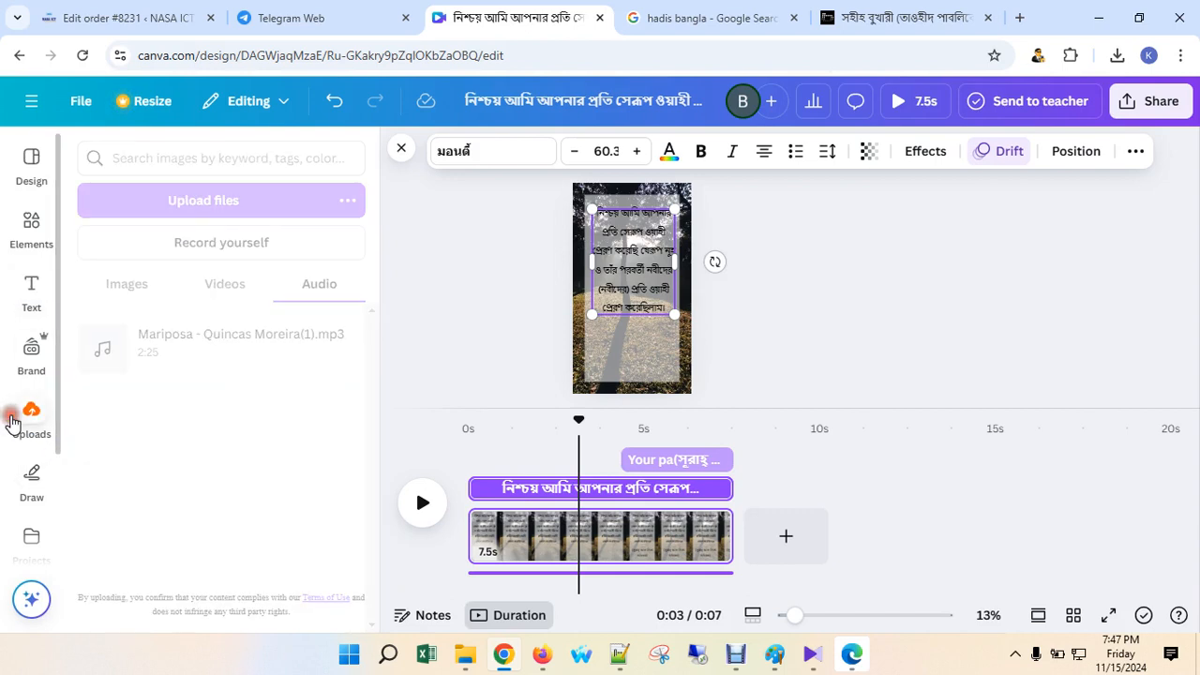
left_click(224, 285)
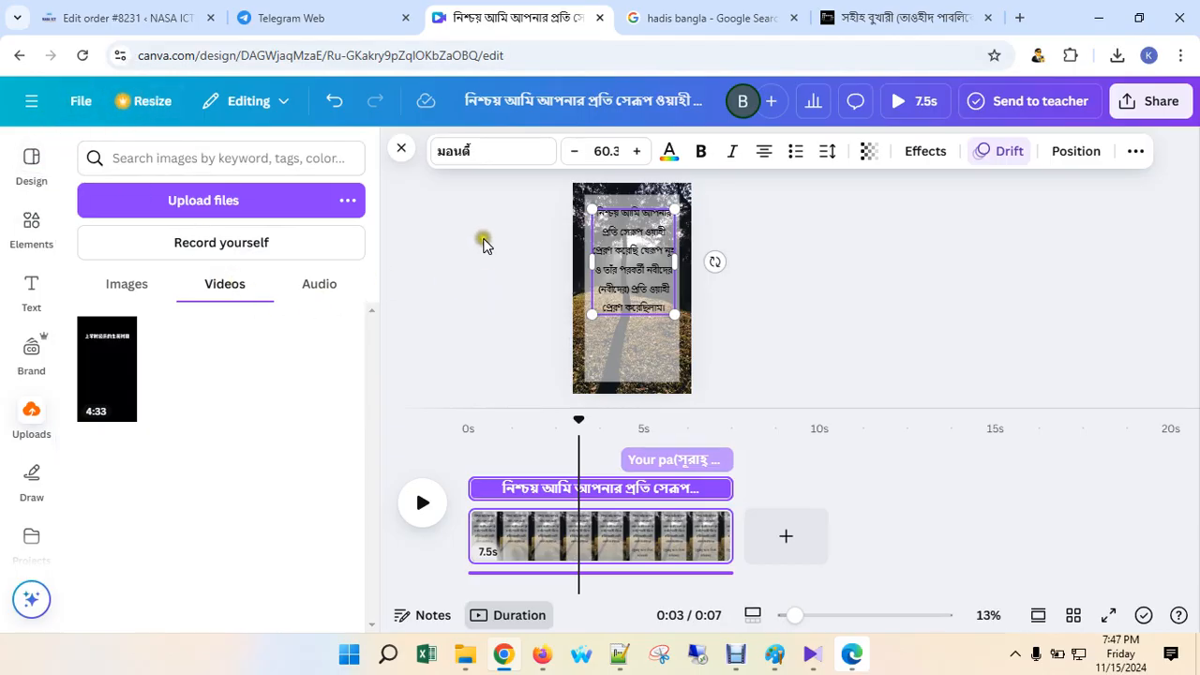
left_click_drag(195, 54, 605, 36)
key("Return")
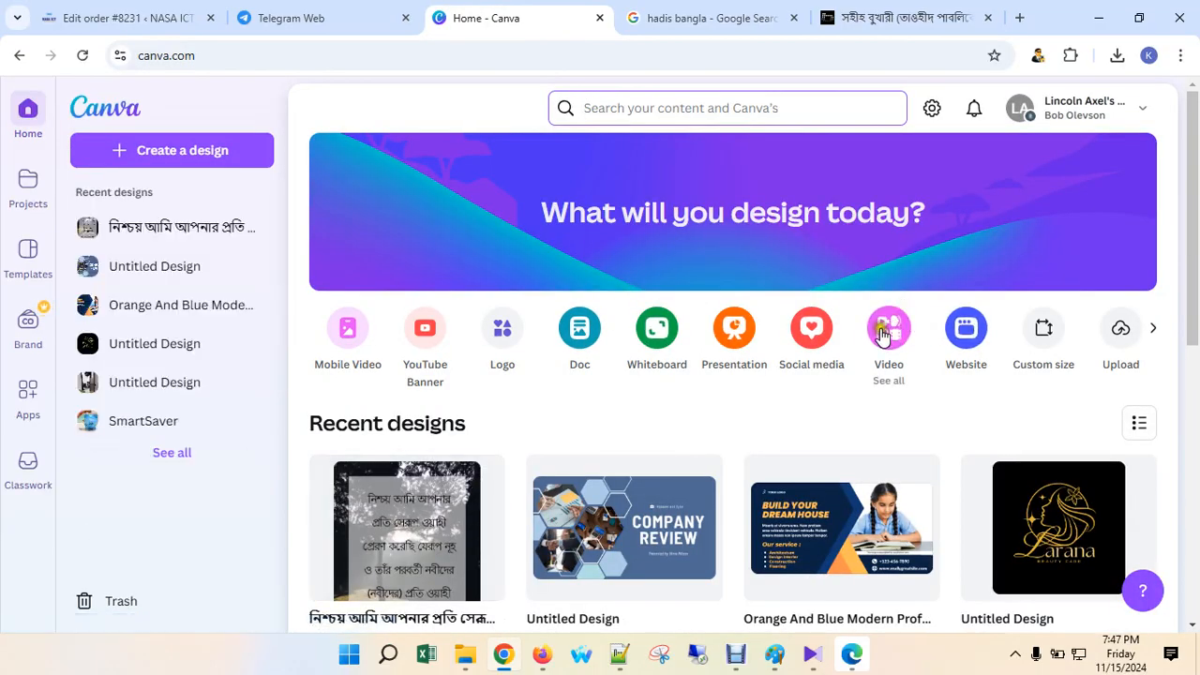
left_click(340, 364)
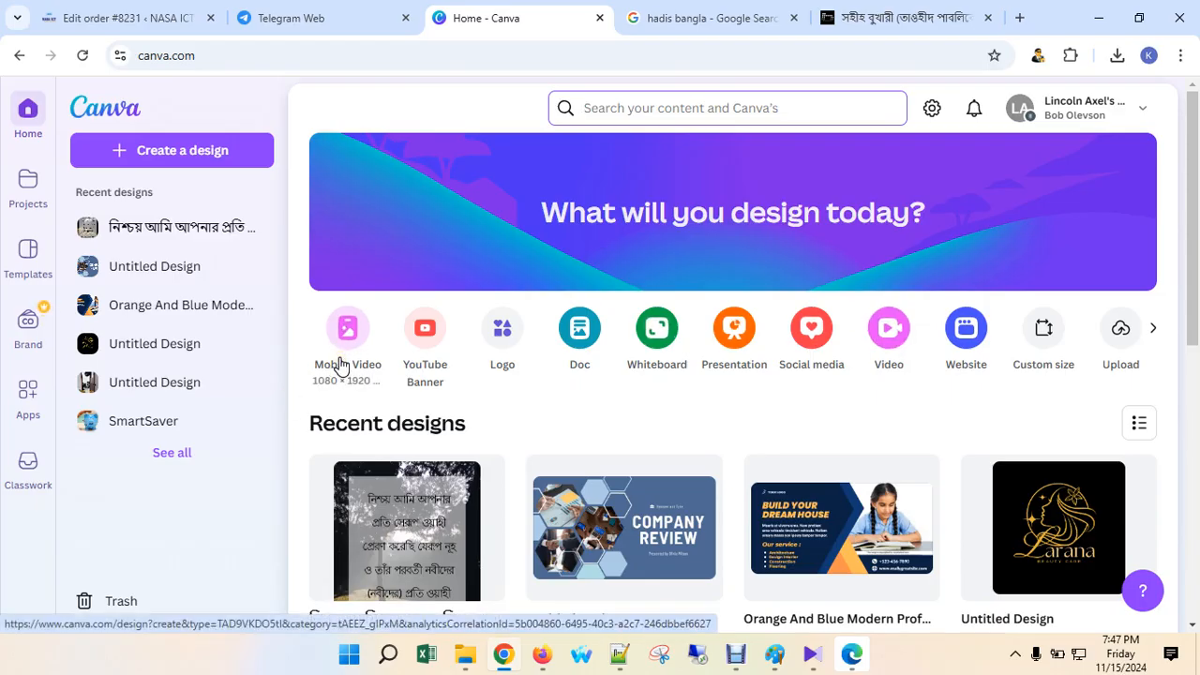
left_click(889, 330)
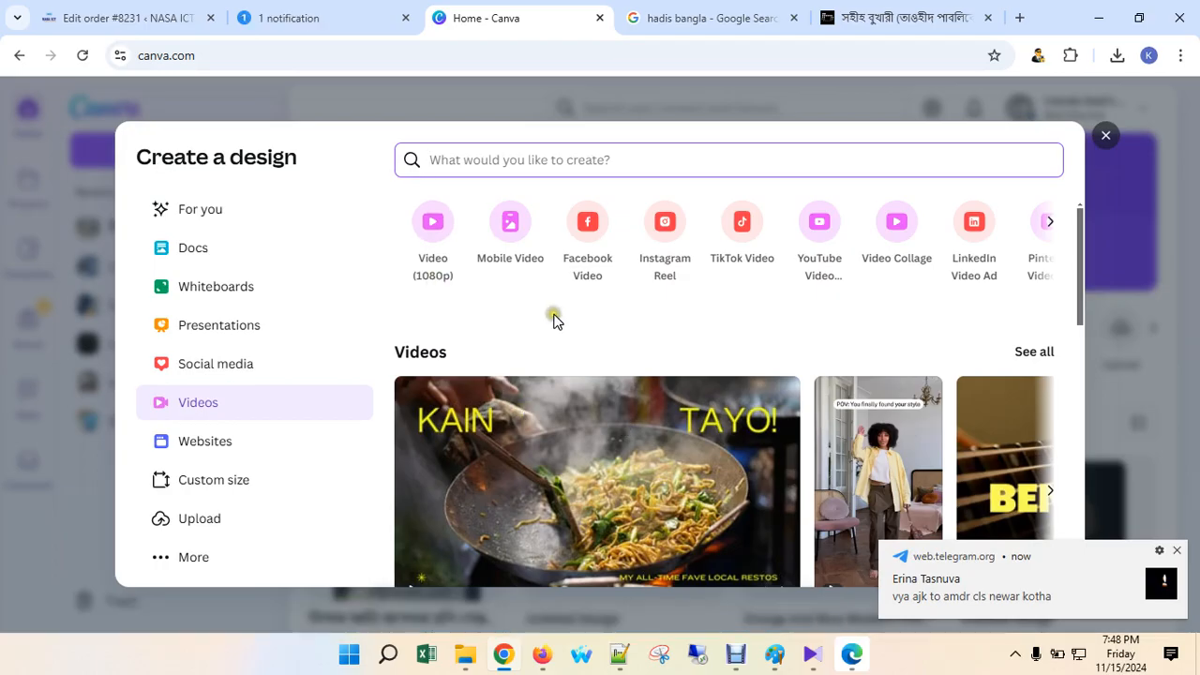
left_click(440, 227)
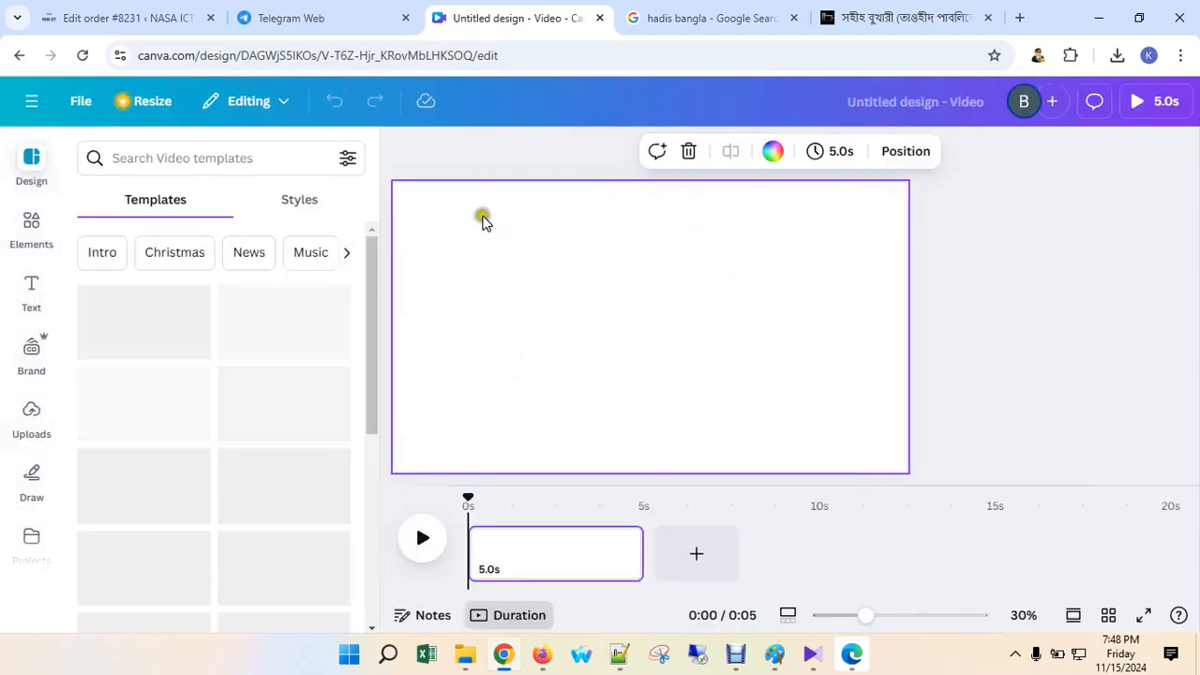
Apply the Colorful Illustration Physicology Class Intro Video template to the blank page and play it.
mouse_move(201, 427)
scroll(174, 482, "down", 4)
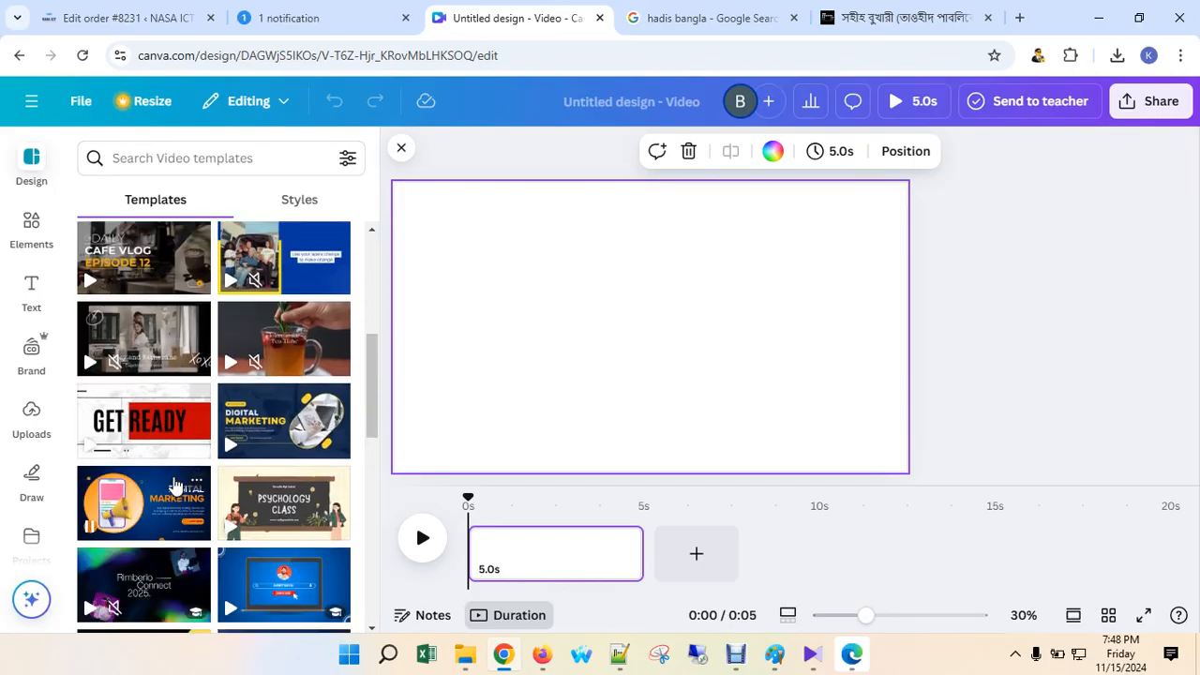
scroll(174, 482, "down", 2)
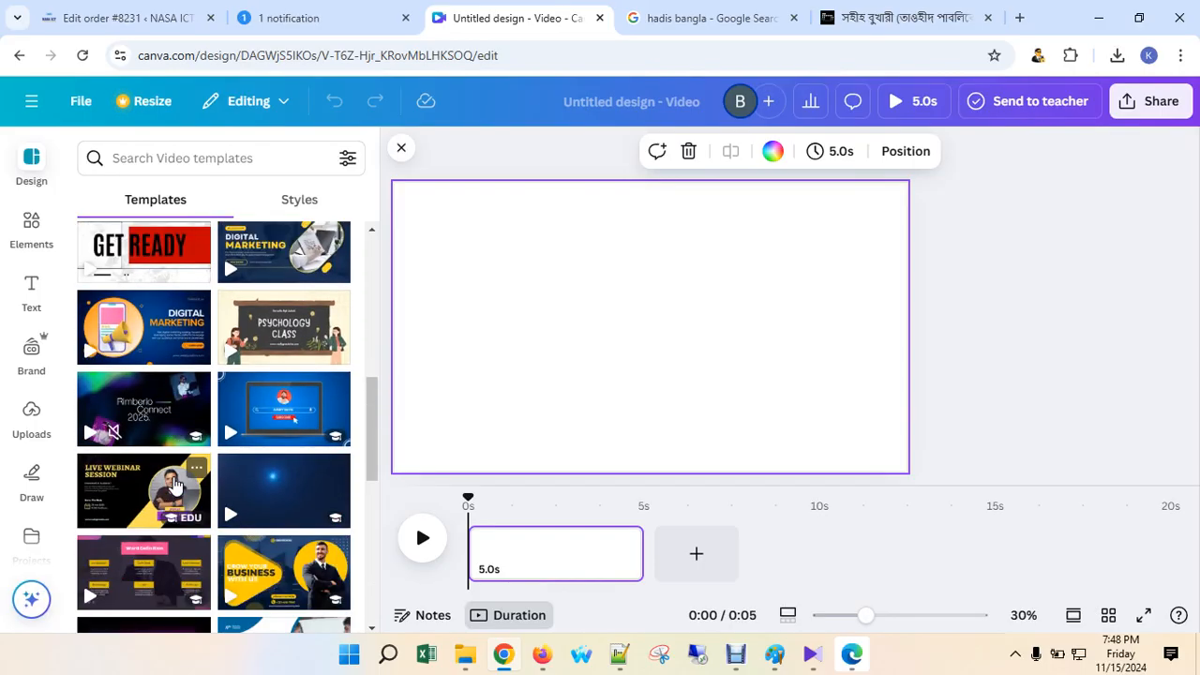
left_click(263, 335)
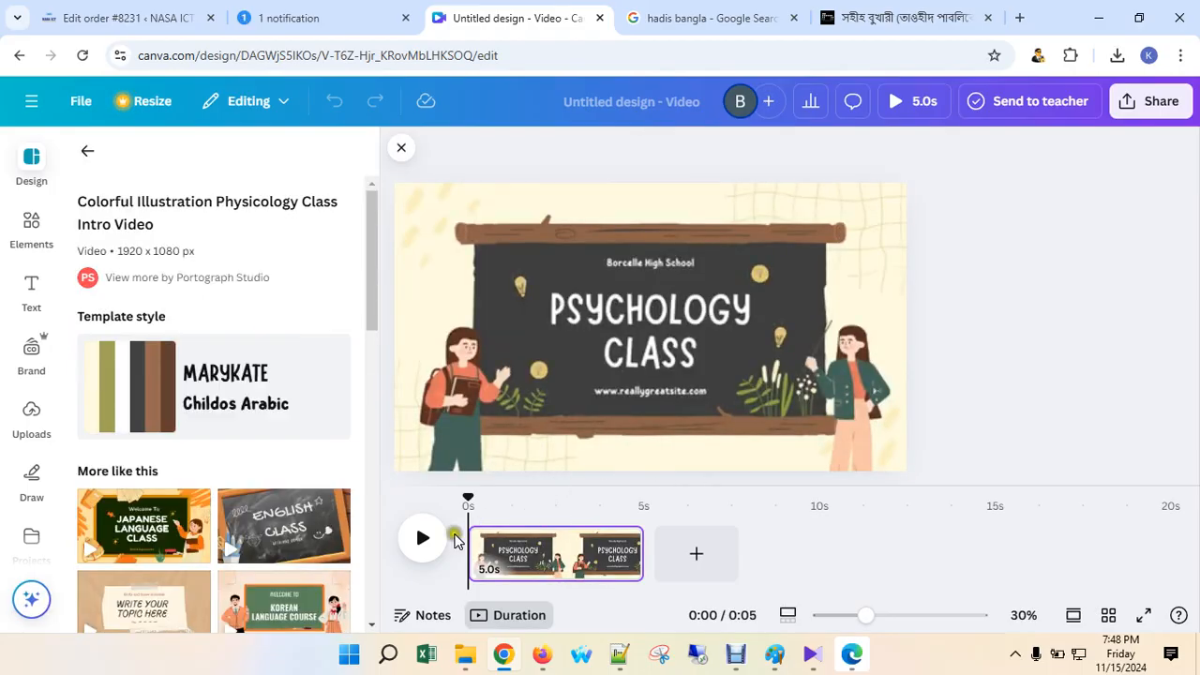
left_click(423, 537)
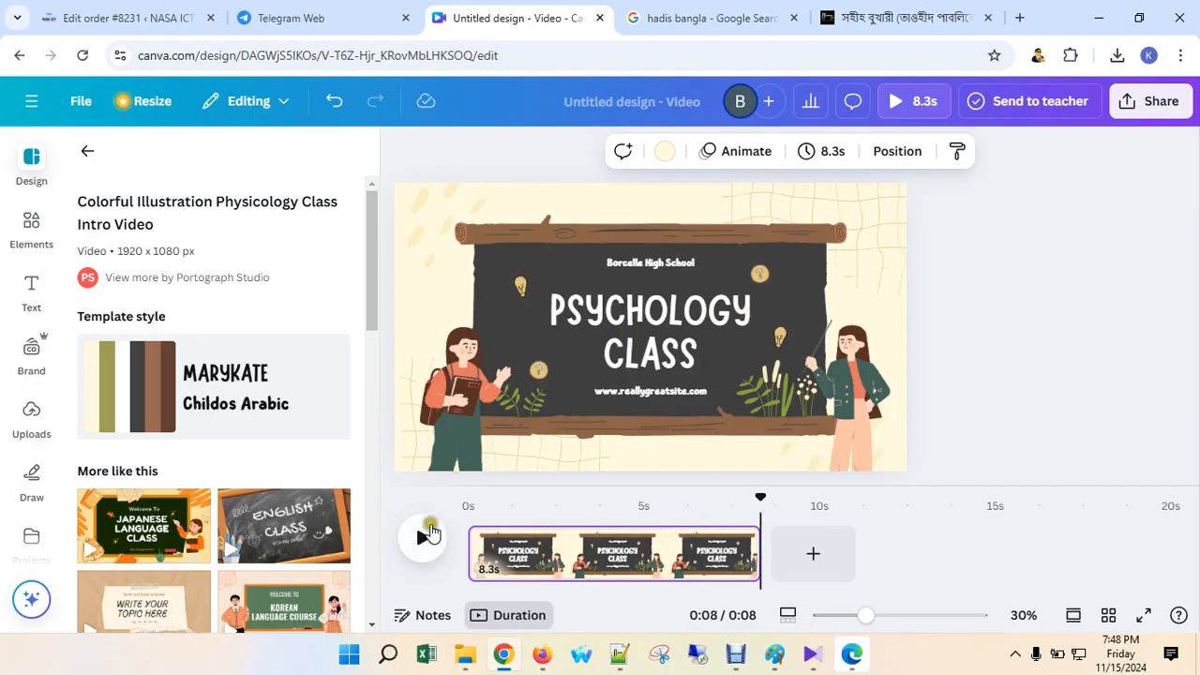
Add a second page and apply the Black Illustration Modern Learn English Class Video template to it.
scroll(267, 456, "down", 3)
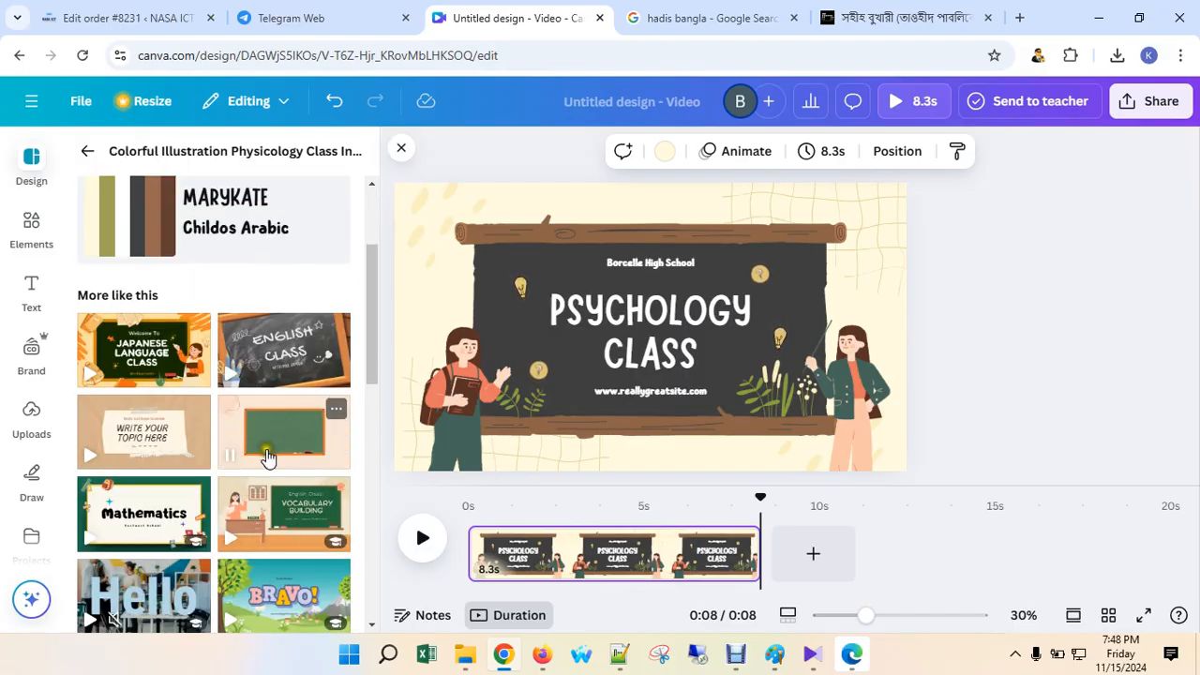
scroll(267, 456, "down", 1)
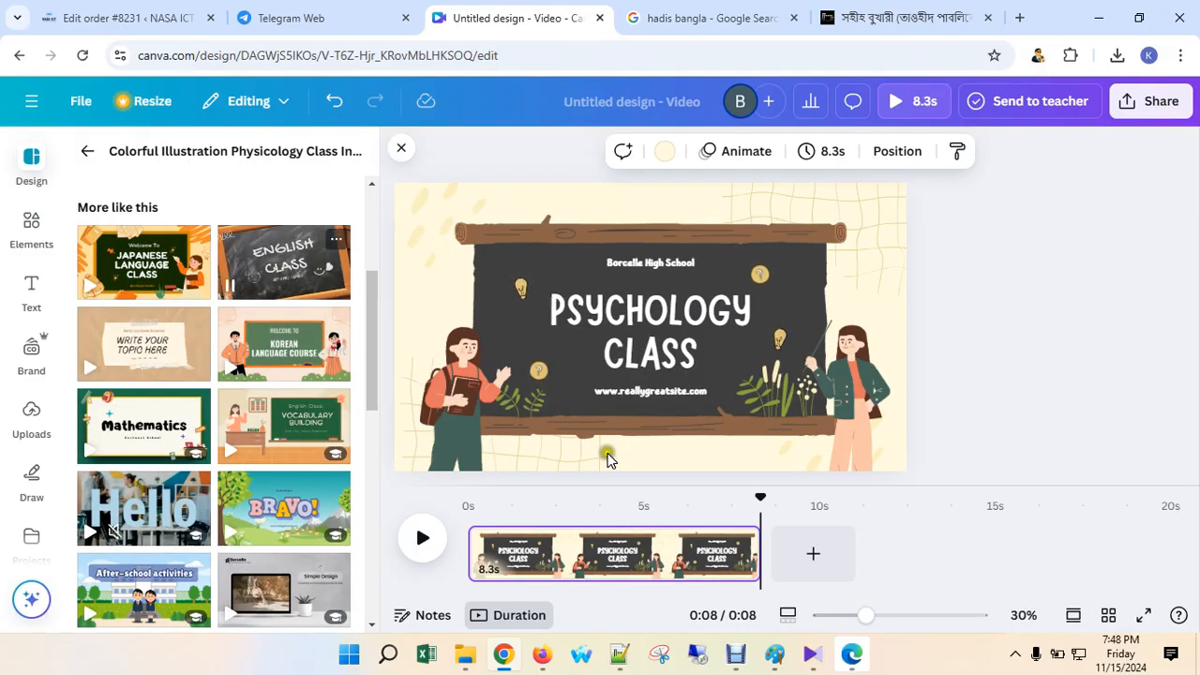
left_click(814, 559)
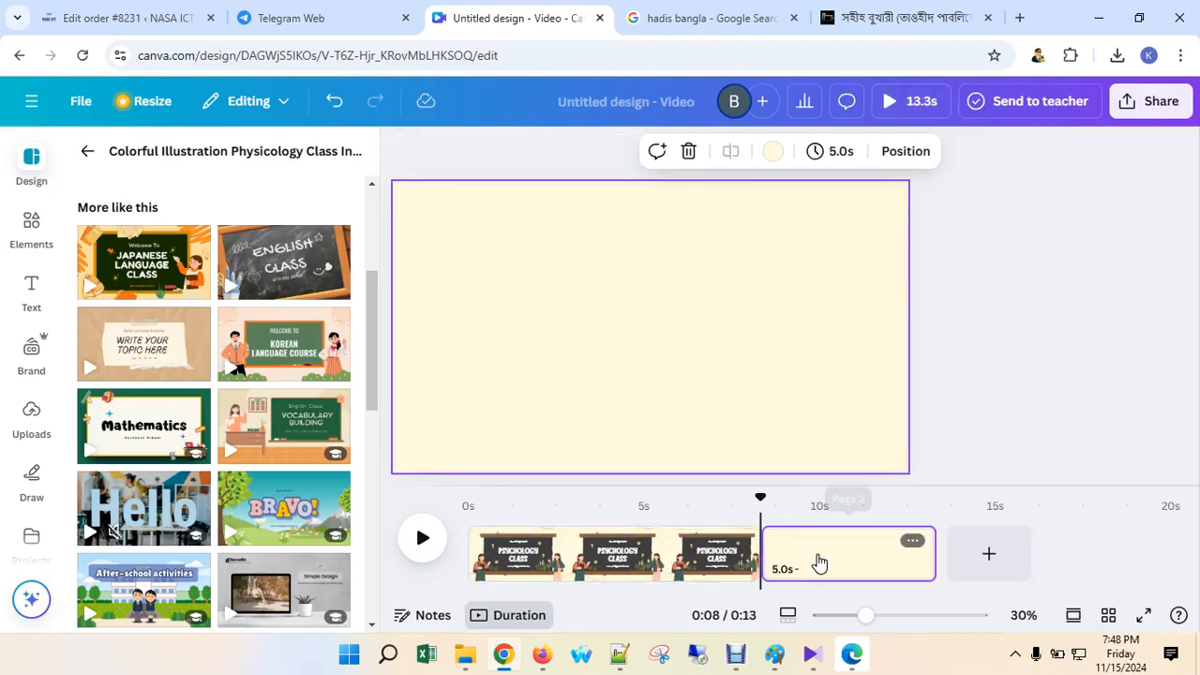
left_click(277, 269)
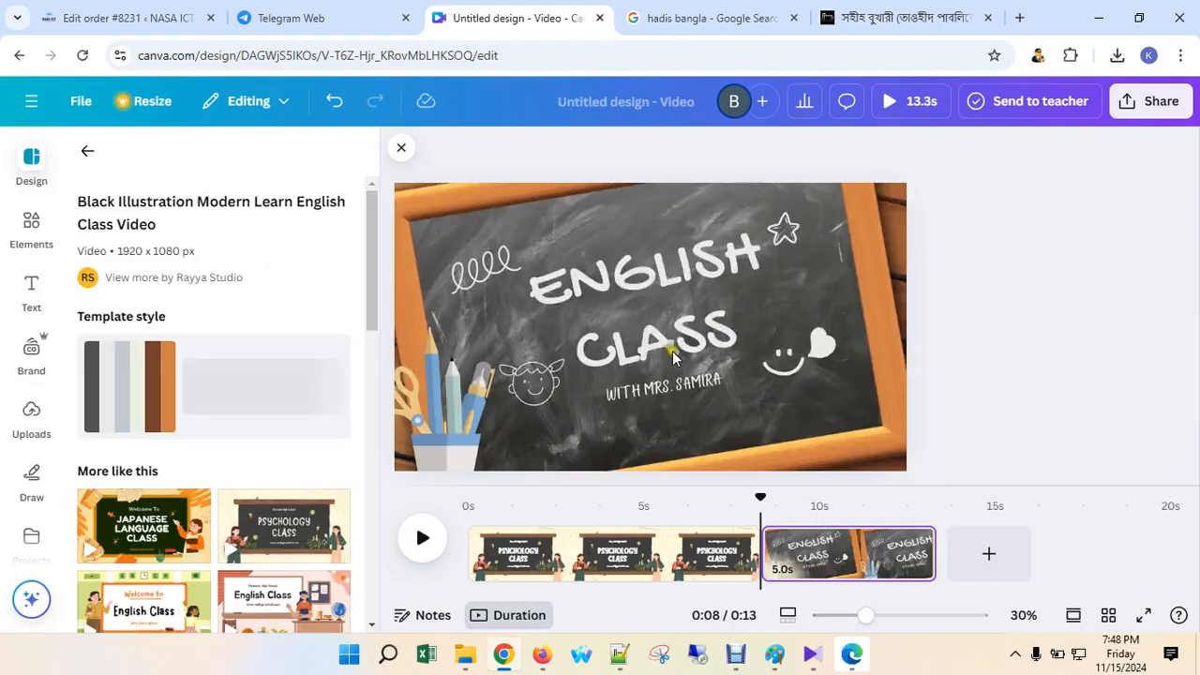
Preview the second page along the timeline and extend its duration to about 7 seconds.
left_click_drag(678, 503, 817, 494)
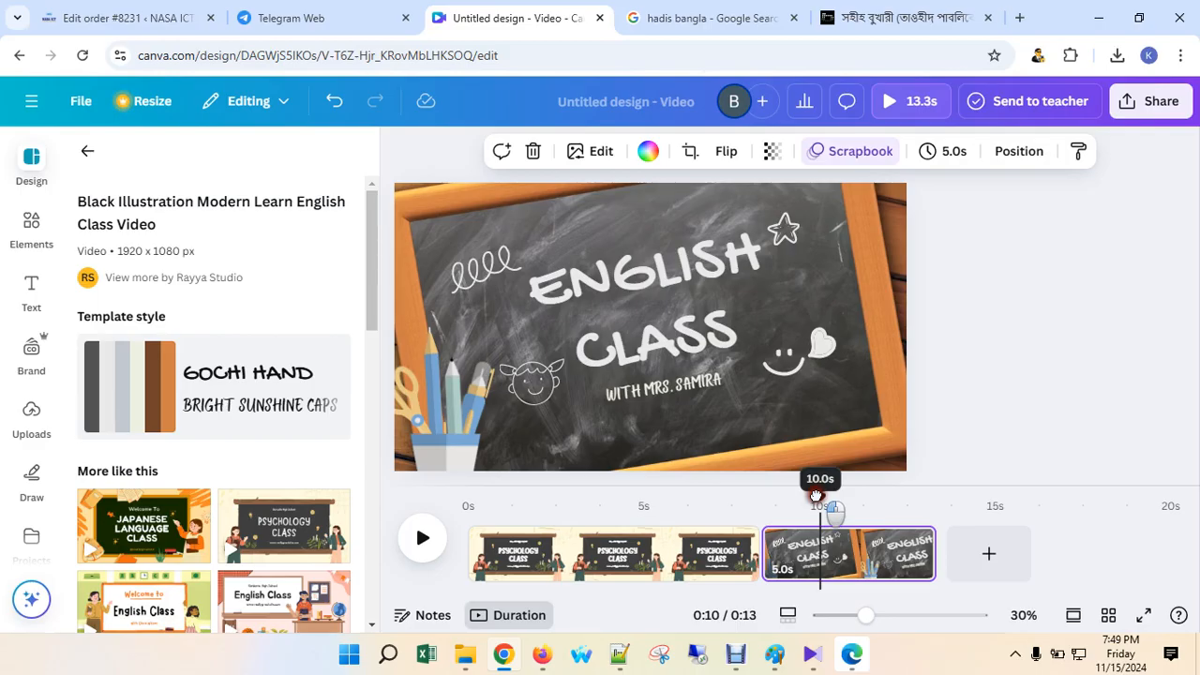
left_click_drag(817, 494, 842, 494)
mouse_move(760, 550)
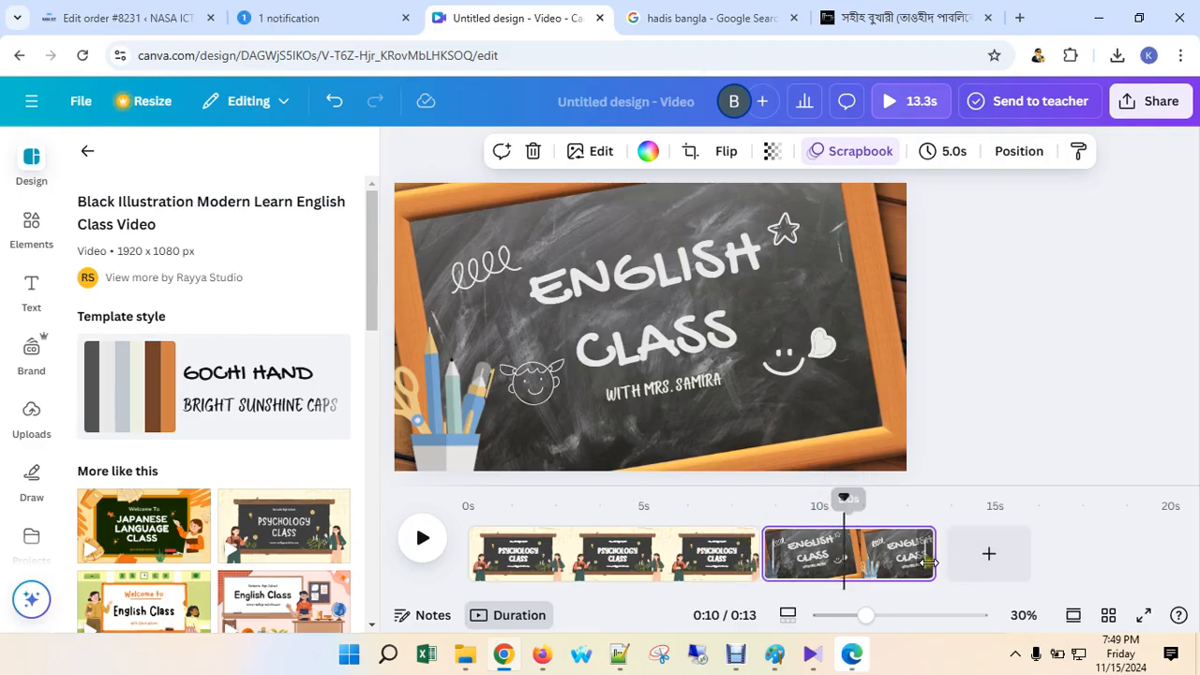
left_click_drag(929, 561, 1005, 547)
Add a third page with the Red Colorful Illustrative English Class Intro Video template and preview it on the timeline.
scroll(219, 549, "down", 2)
left_click(1063, 553)
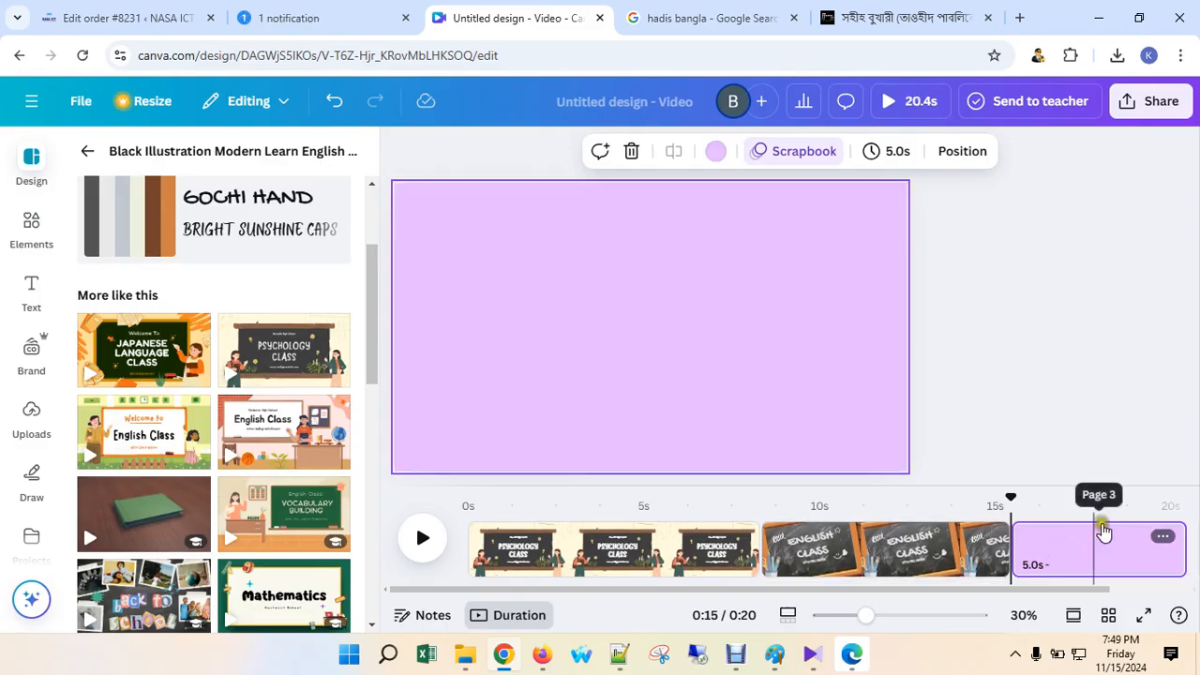
left_click(271, 431)
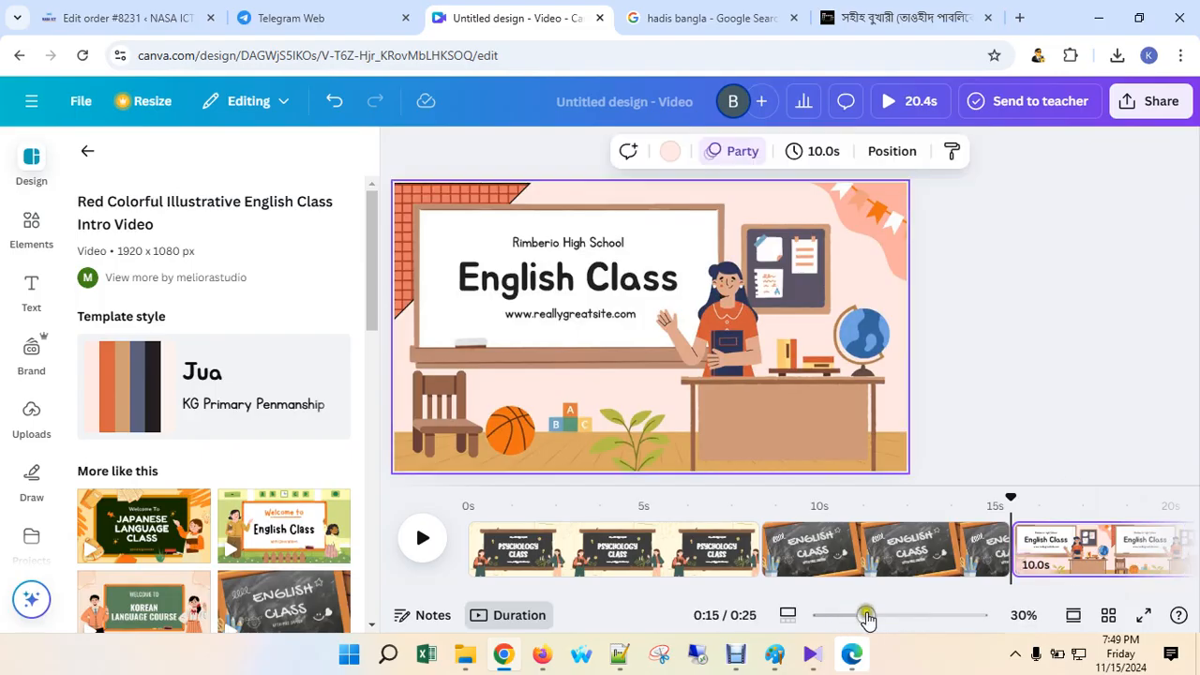
mouse_move(862, 614)
left_mouse_down()
mouse_move(829, 618)
mouse_move(850, 619)
left_mouse_up()
left_click_drag(1013, 498, 1052, 499)
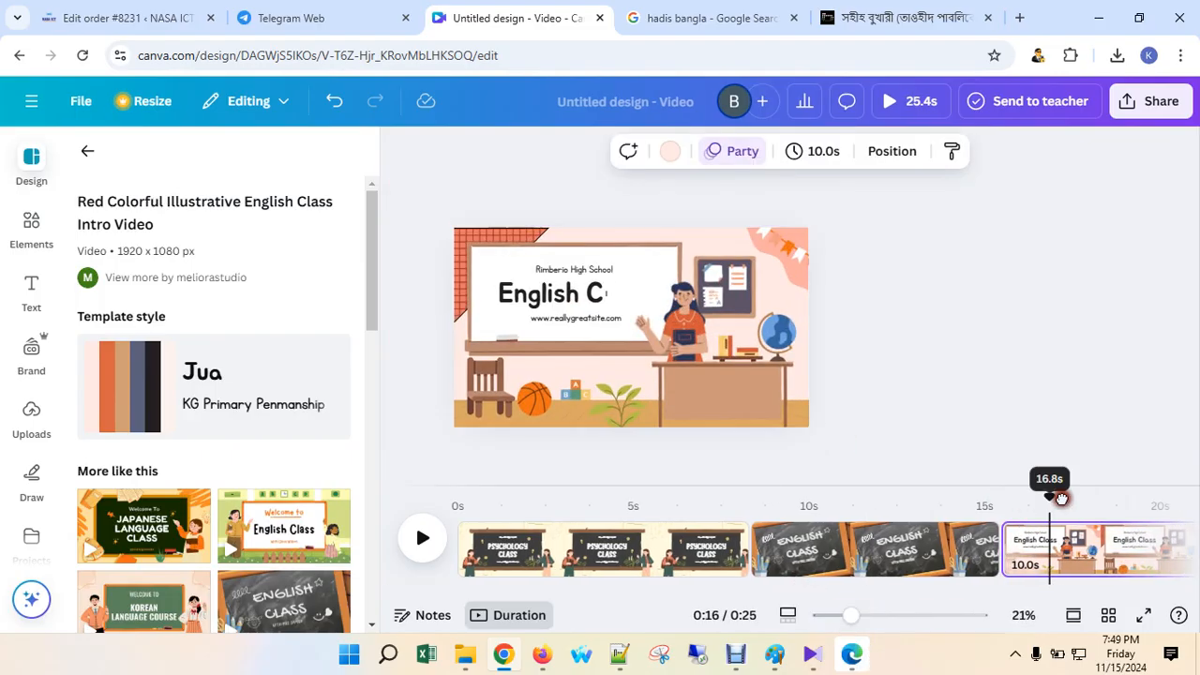
left_click_drag(935, 590, 1172, 584)
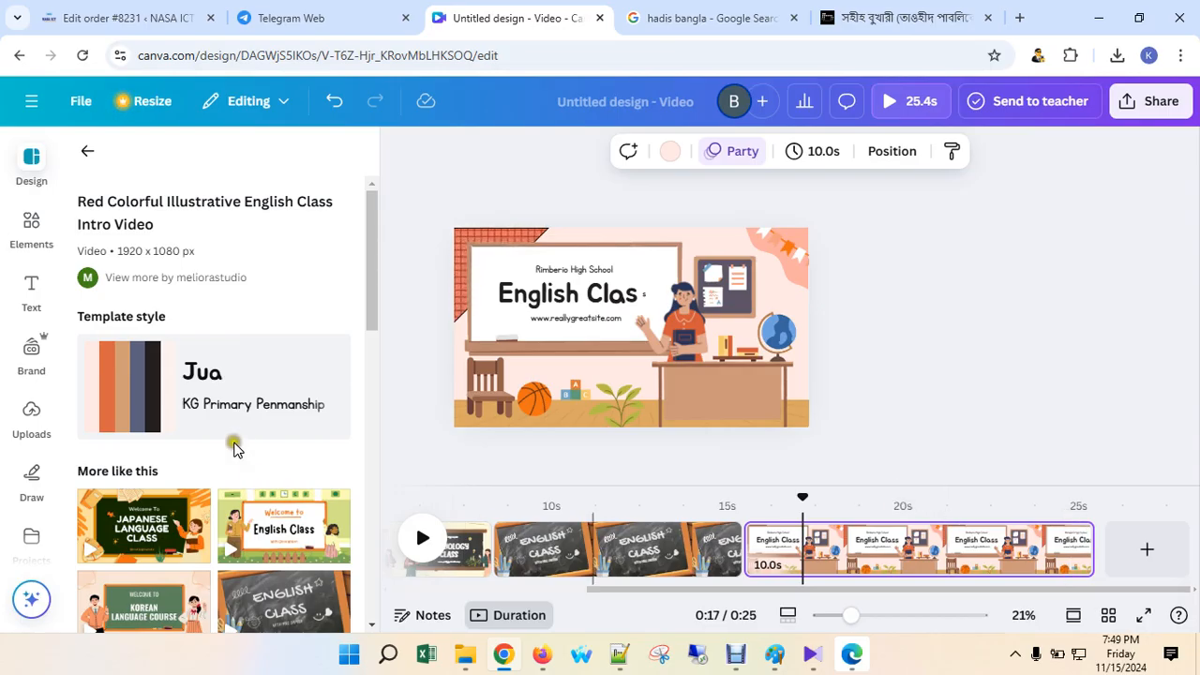
Add the uploaded Mariposa MP3 audio track beneath the pages on the timeline and look over its extent.
left_click(37, 432)
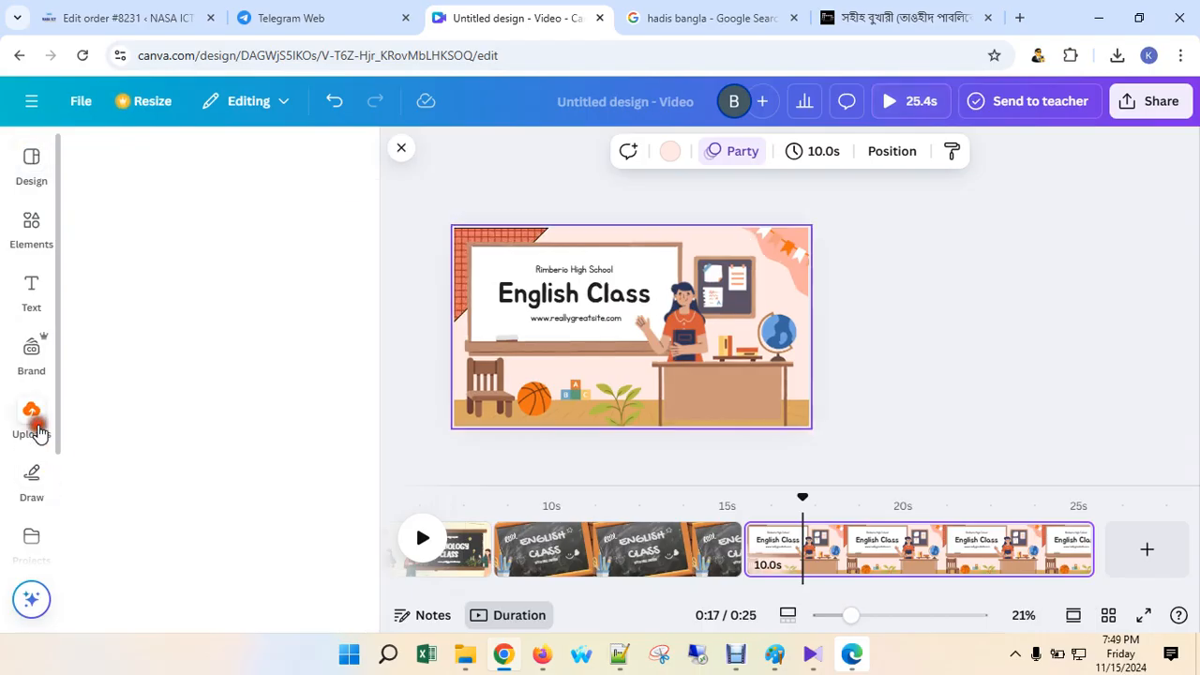
left_click(318, 284)
mouse_move(172, 351)
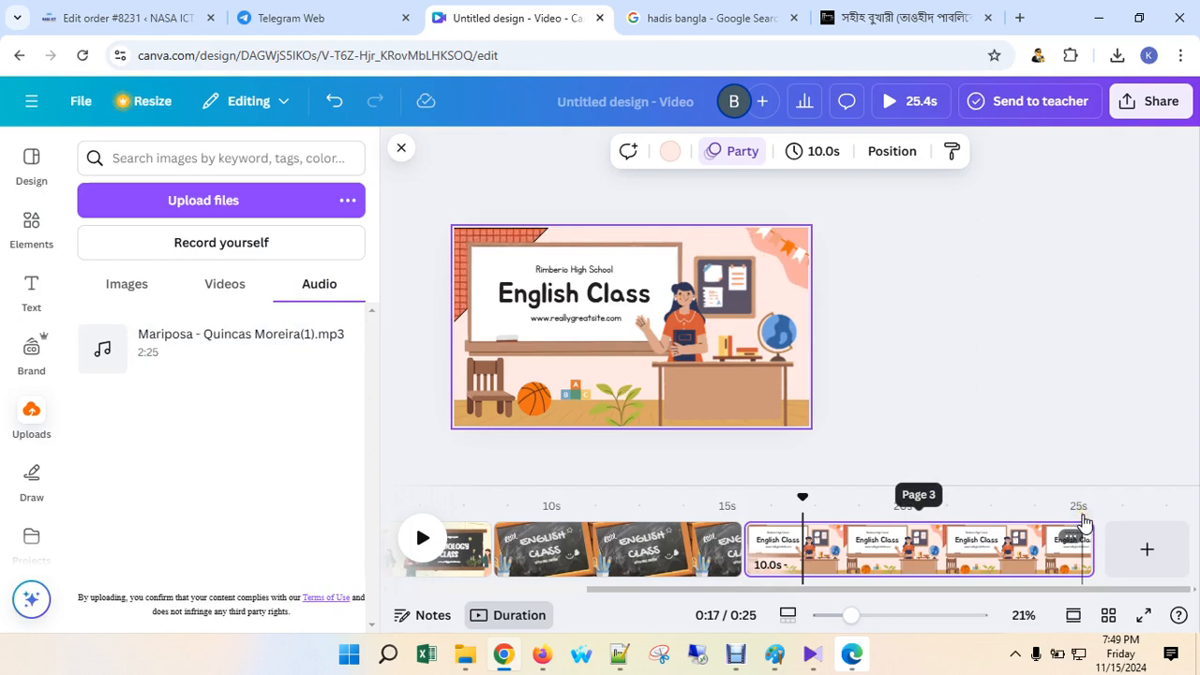
left_click_drag(209, 343, 350, 577)
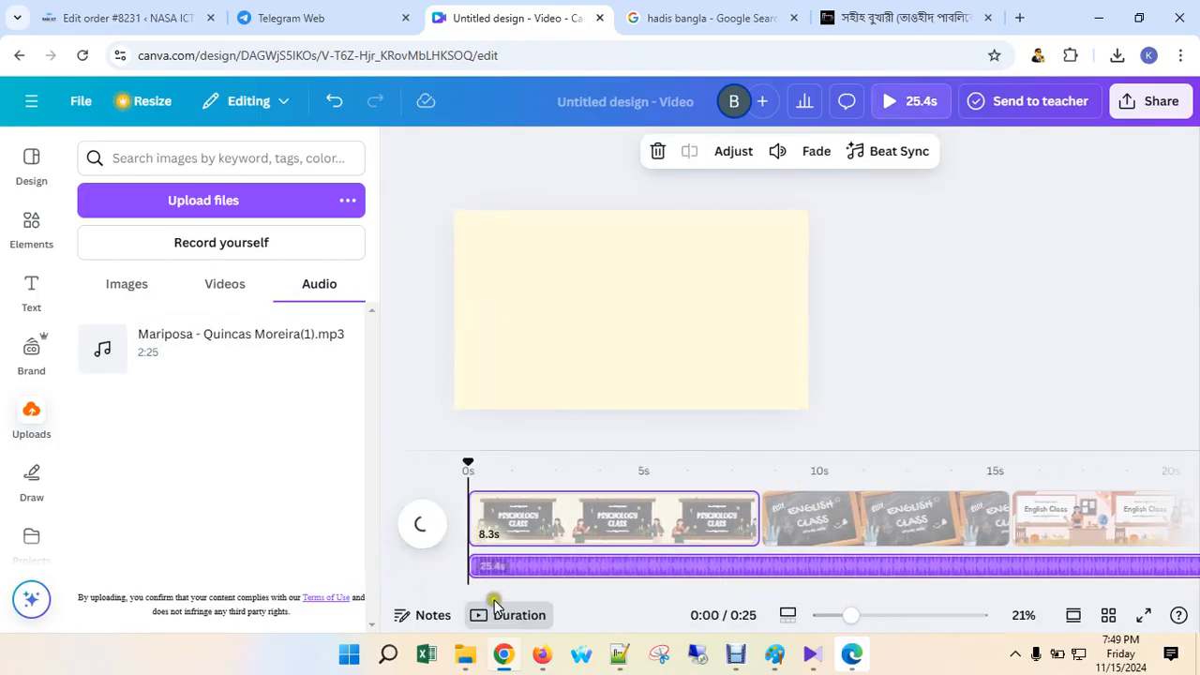
left_click_drag(494, 589, 607, 589)
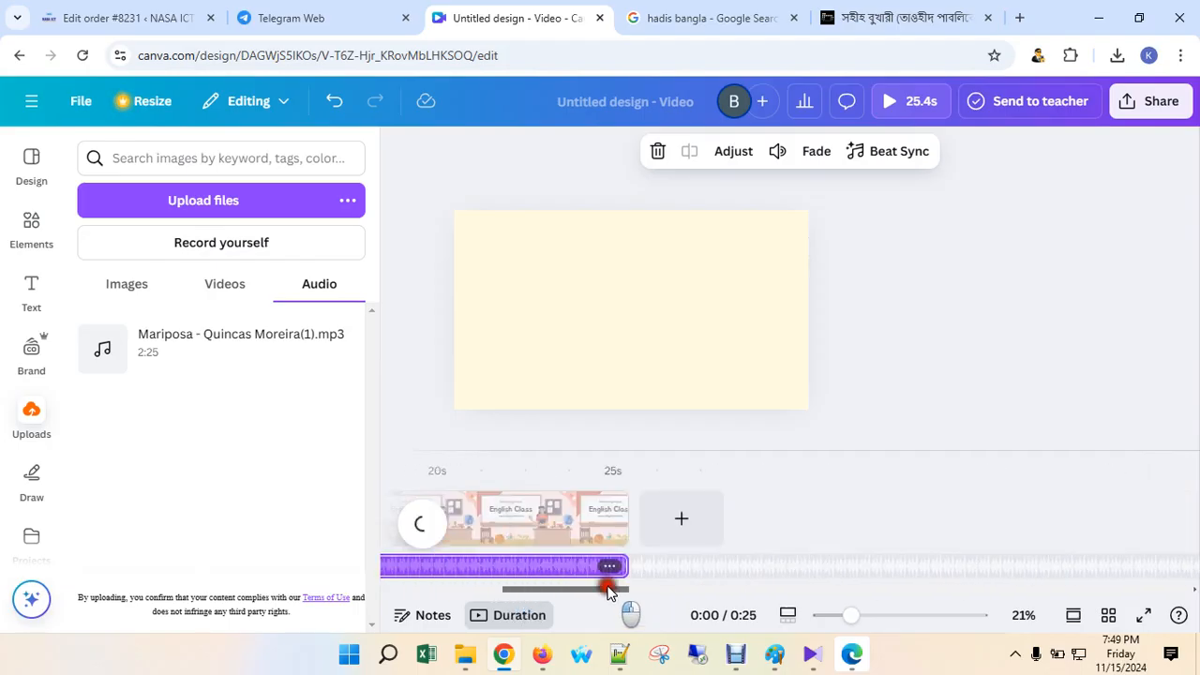
Add a fourth page and apply the third page of the Green and White Modern Illustrative Opening Profile YouTube Intro Video template.
left_click(681, 519)
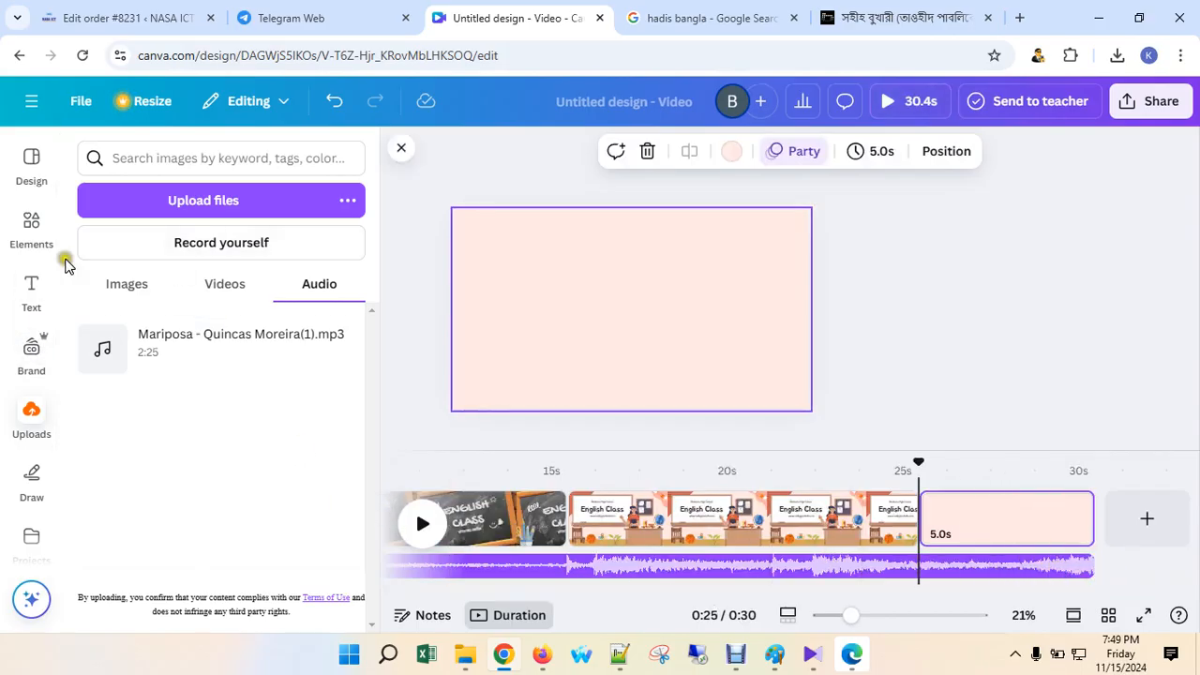
left_click(30, 159)
scroll(212, 459, "down", 5)
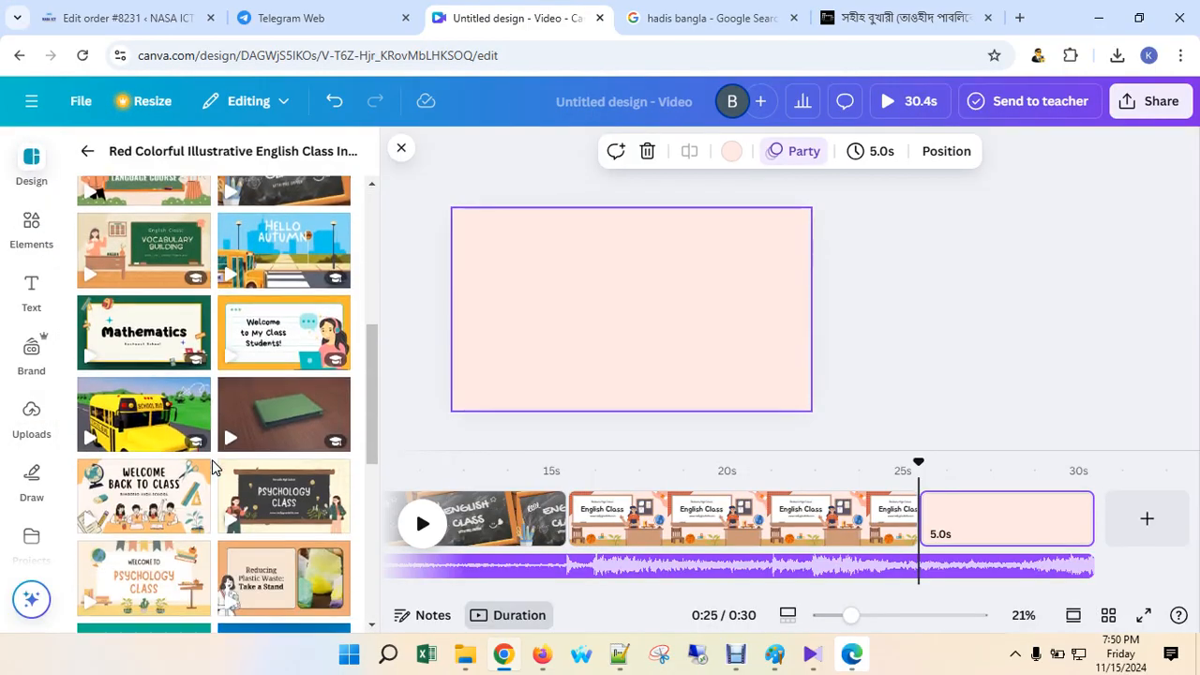
scroll(212, 466, "down", 3)
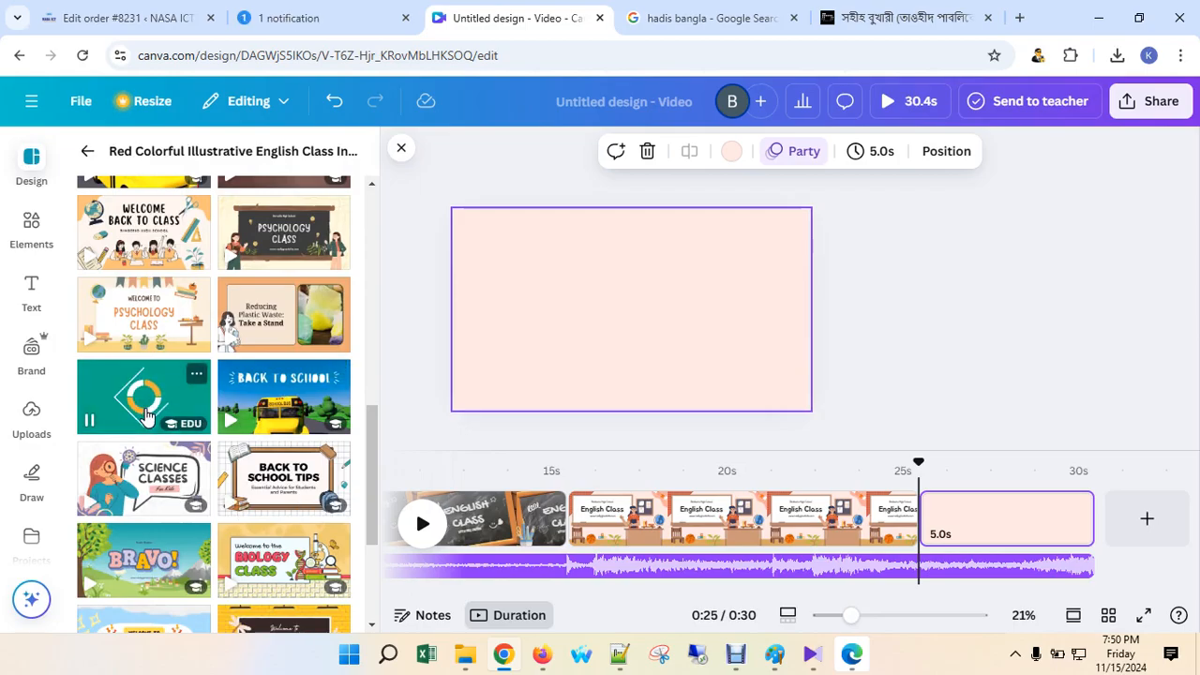
left_click(144, 404)
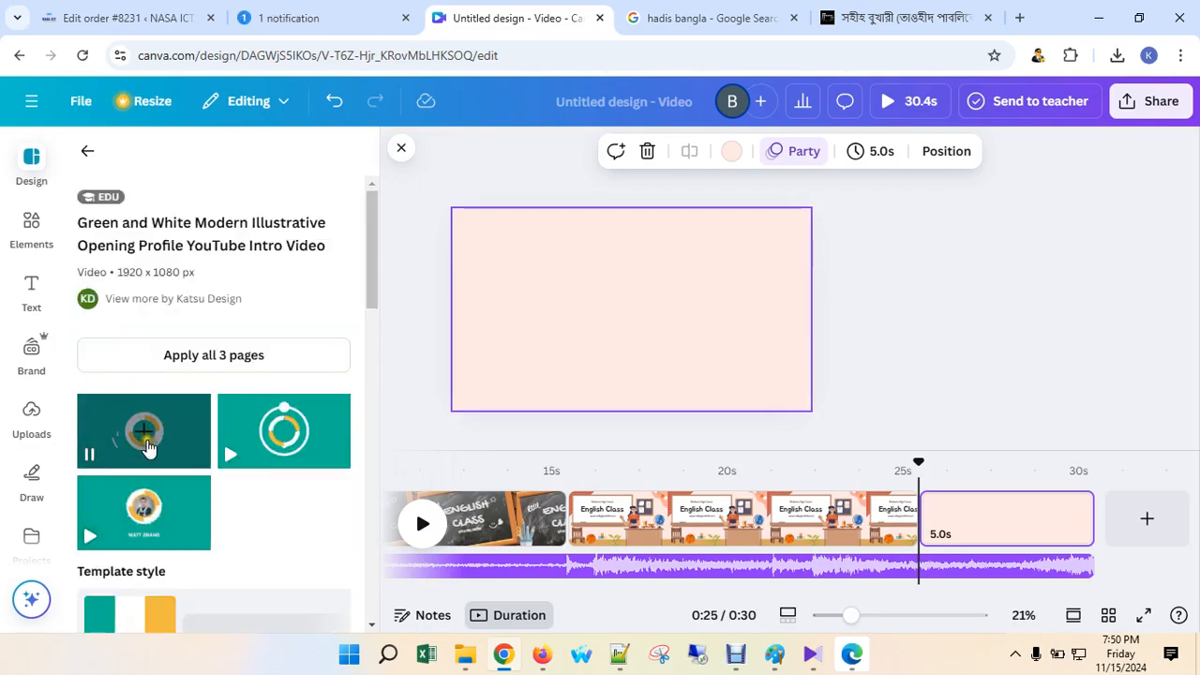
left_click(145, 521)
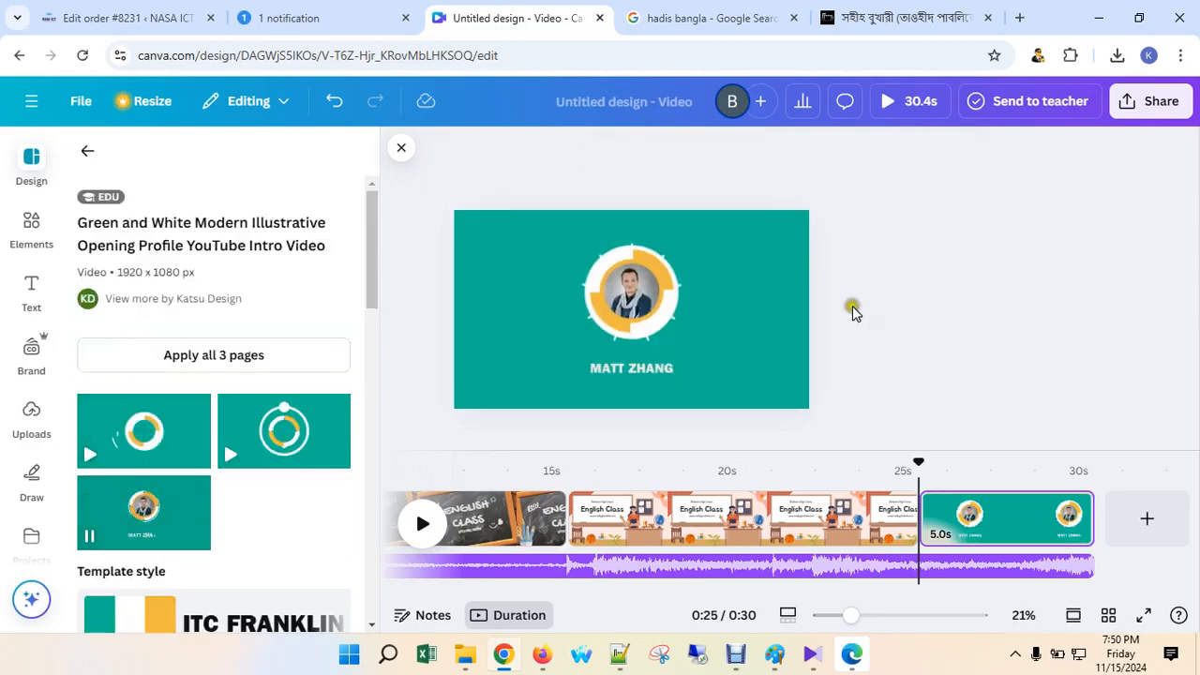
Preview the fourth and third pages along the timeline and view the uploaded videos.
left_click_drag(916, 464, 1055, 463)
left_click(604, 471)
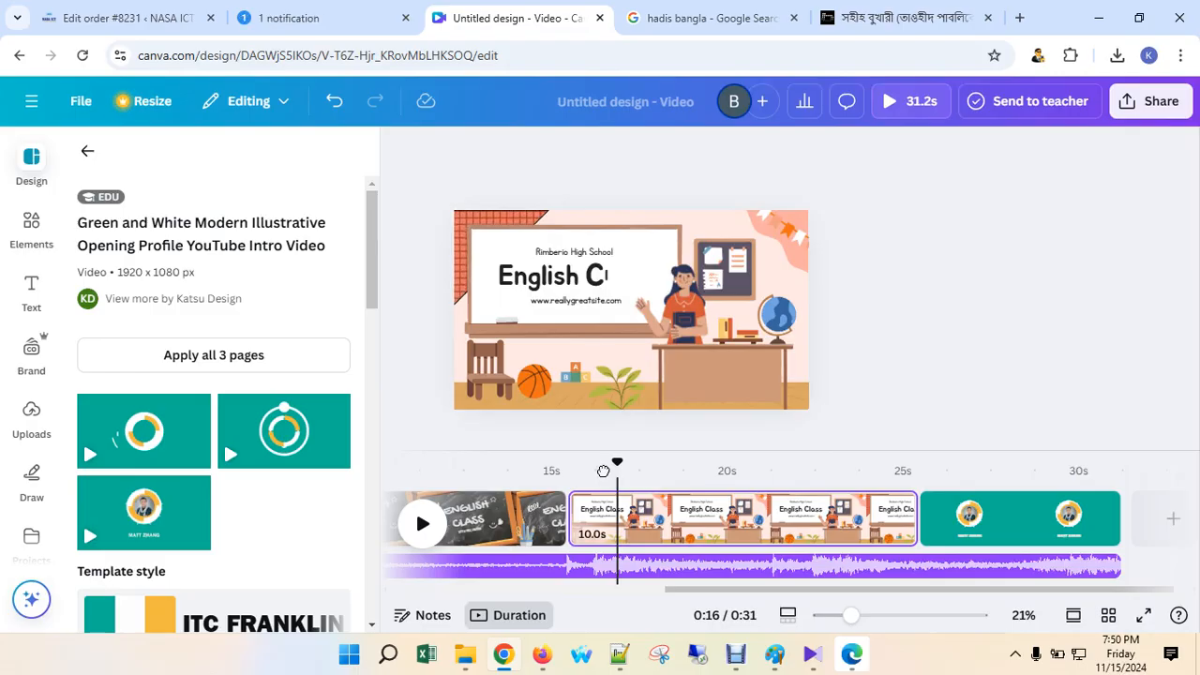
left_click(33, 418)
left_click(242, 288)
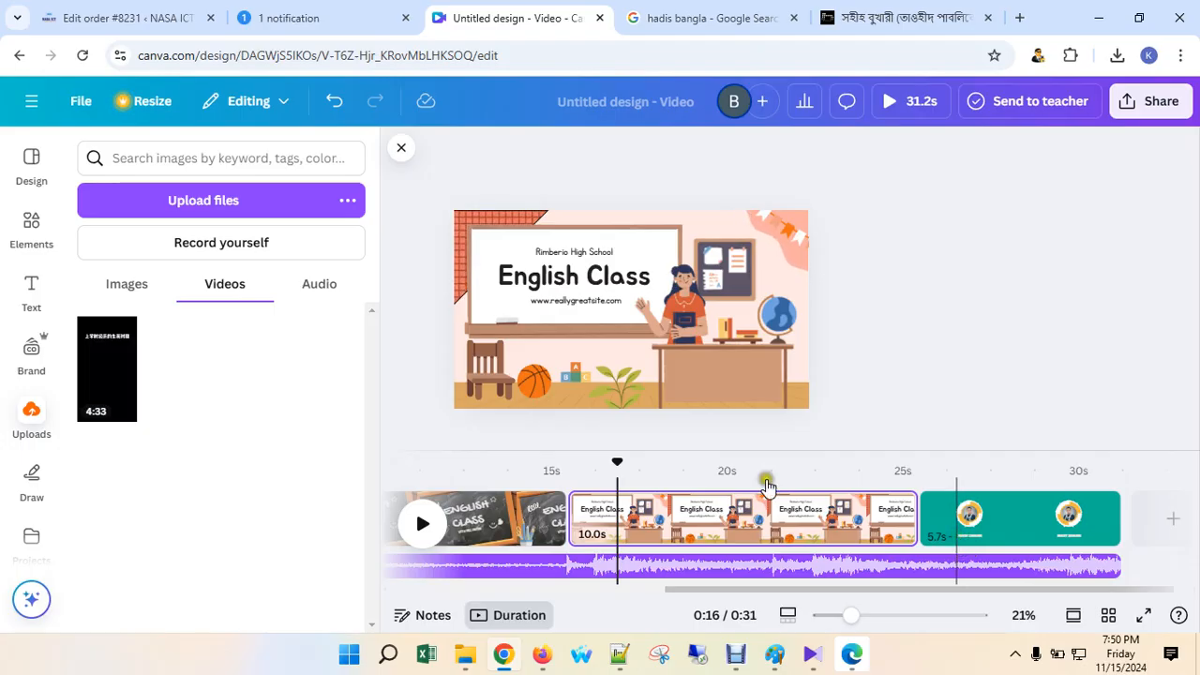
Switch to the Google Meet call in Firefox and bring up Debut Video Capture Software.
left_click(541, 662)
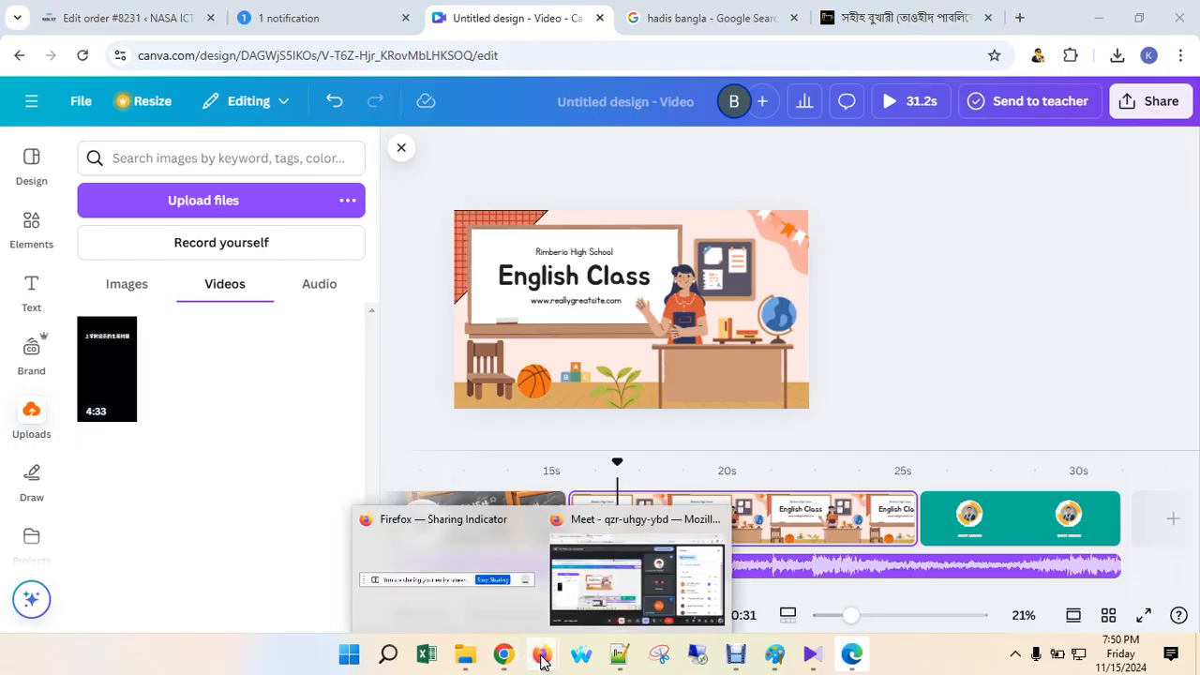
left_click(599, 572)
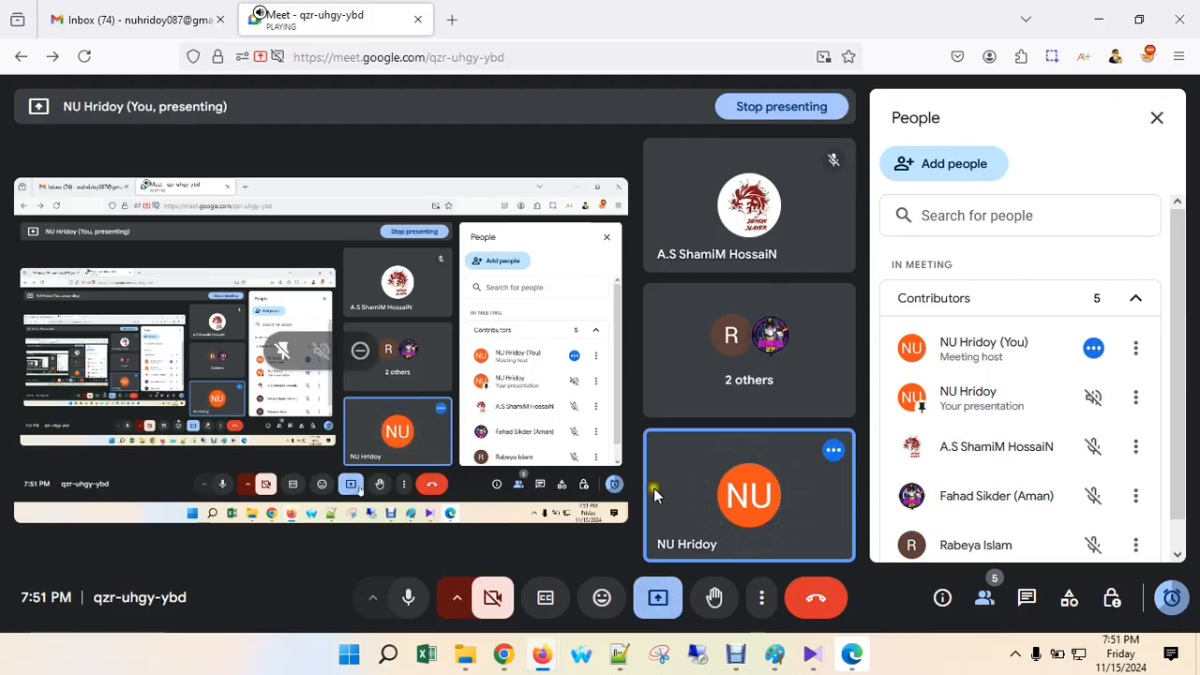
left_click(734, 656)
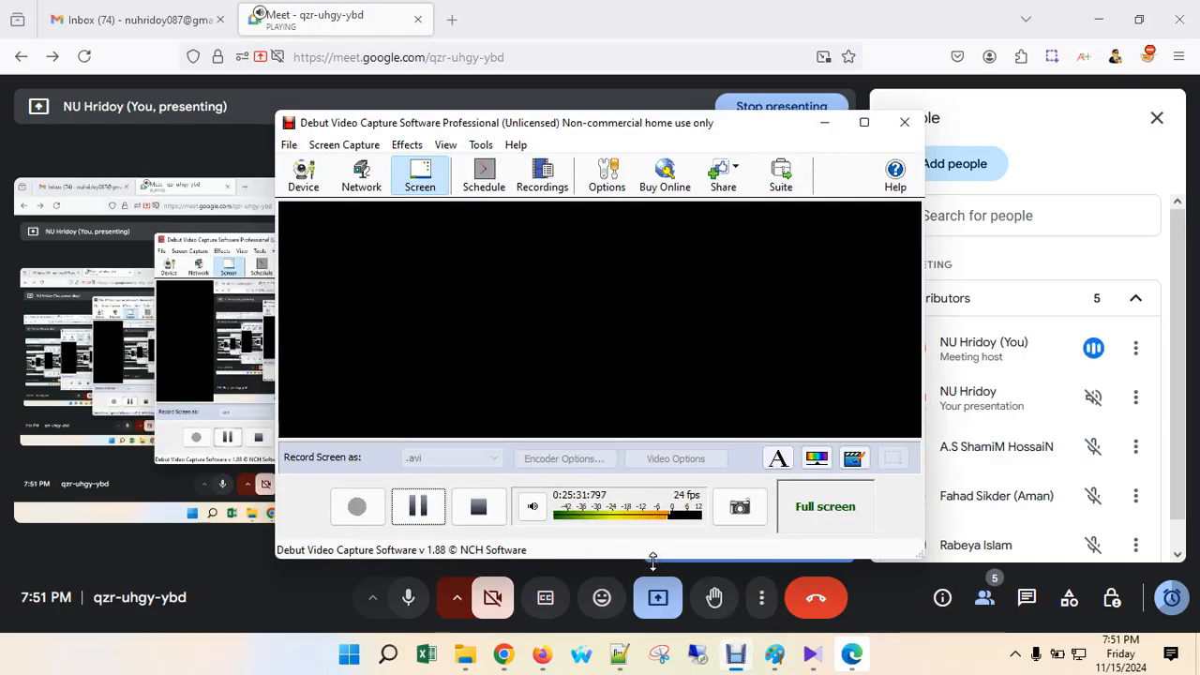